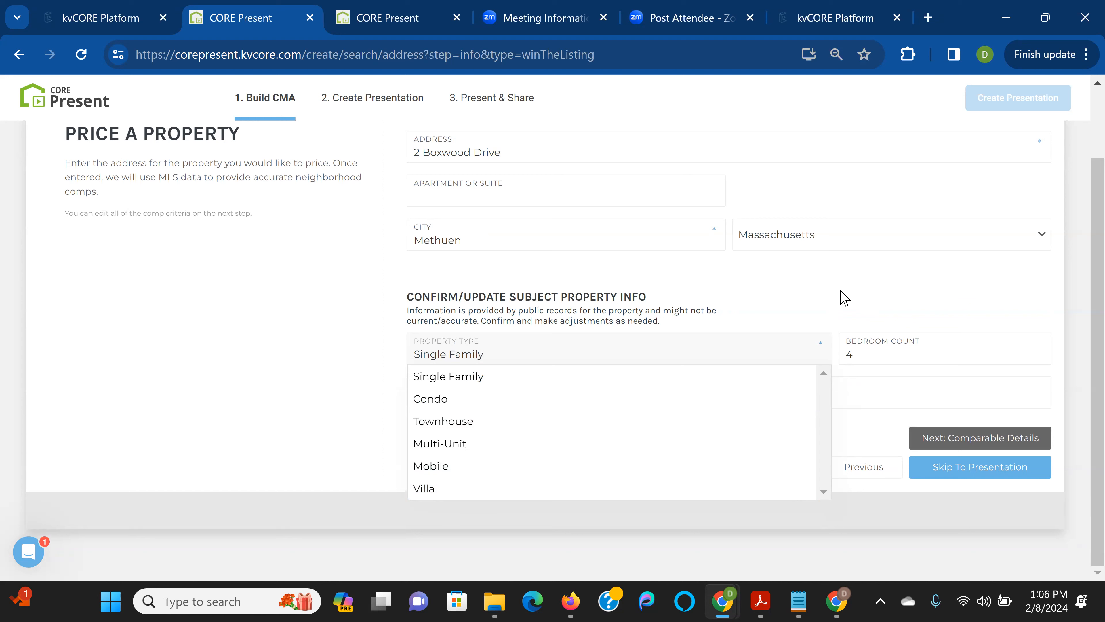
Keep Single Family as the property type and move on to Comparable Details, which shows 4 matches
{"action": "left_click", "coordinate": [844, 299]}
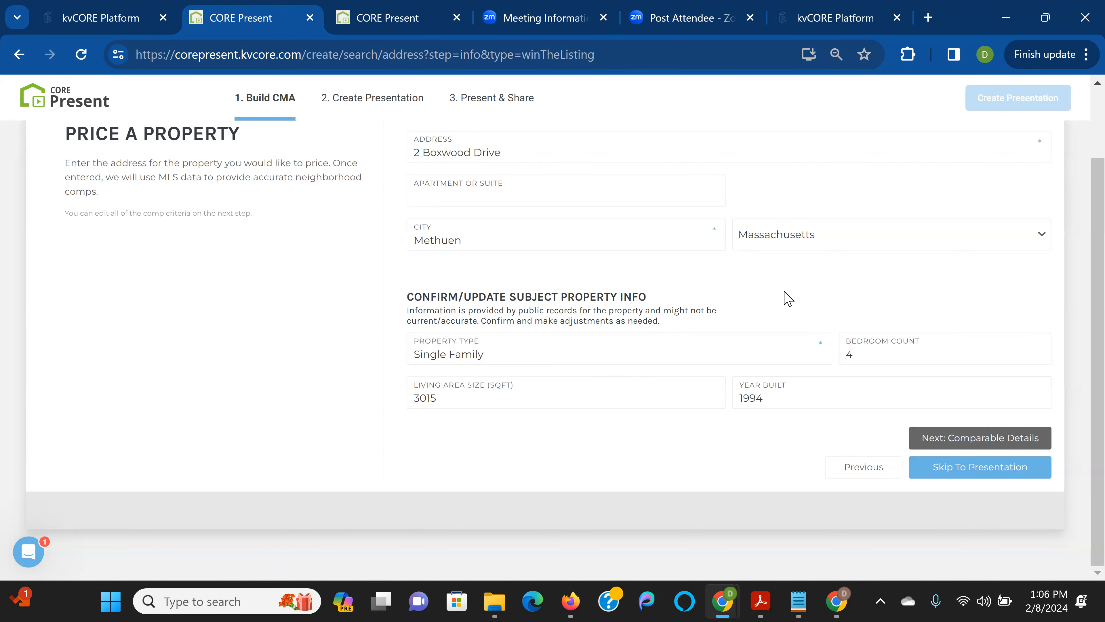
{"action": "left_click", "coordinate": [987, 439]}
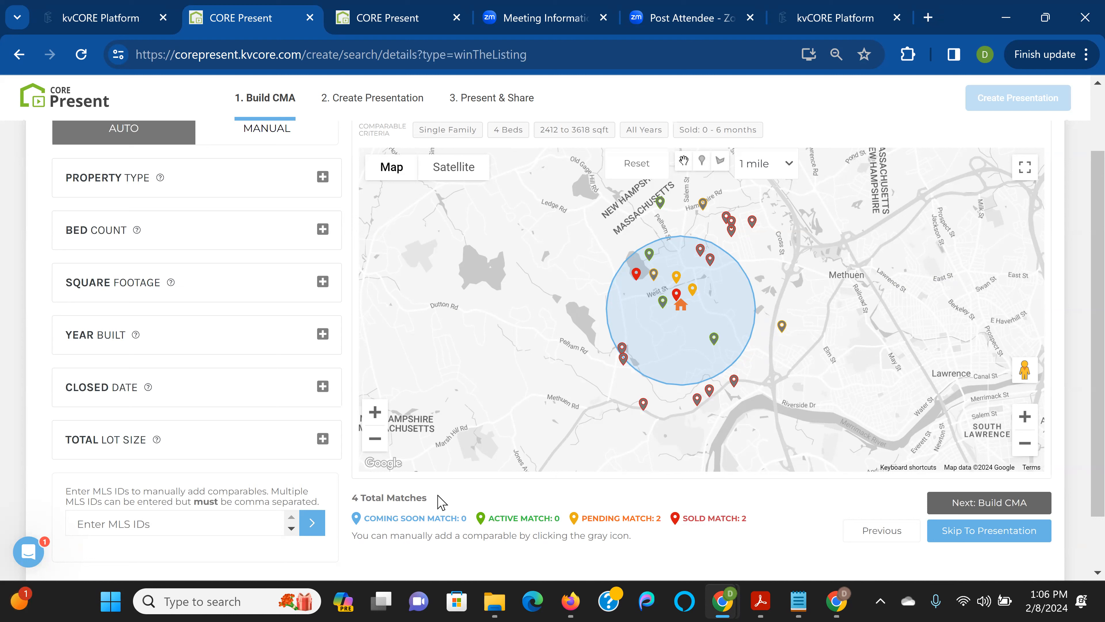
{"action": "scroll", "coordinate": [446, 306], "scroll_direction": "up", "scroll_amount": 2}
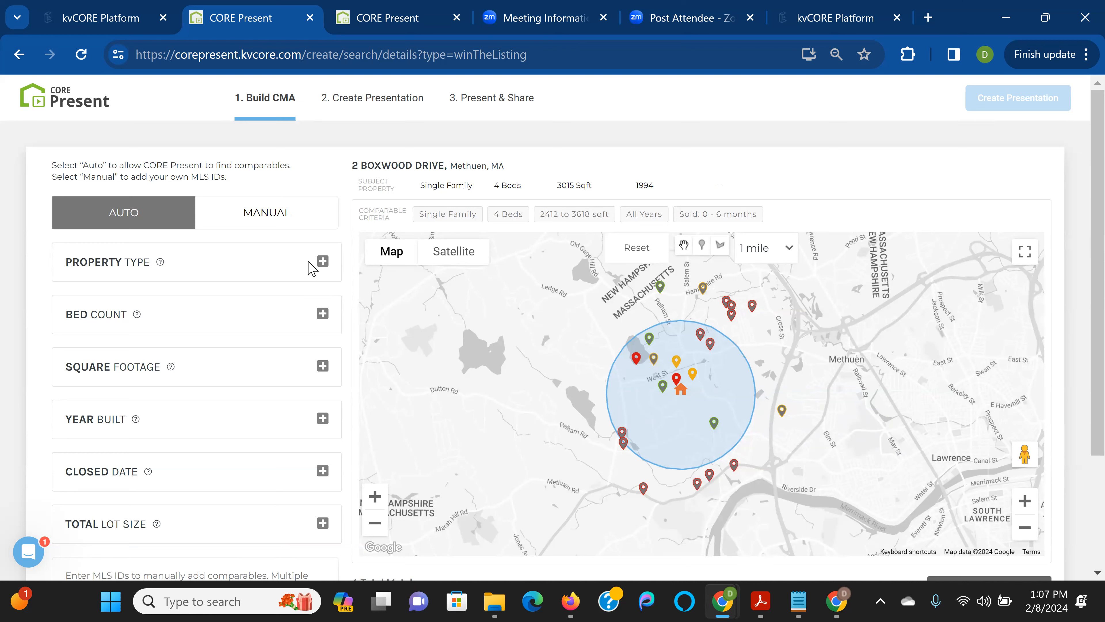
{"action": "left_click", "coordinate": [789, 248]}
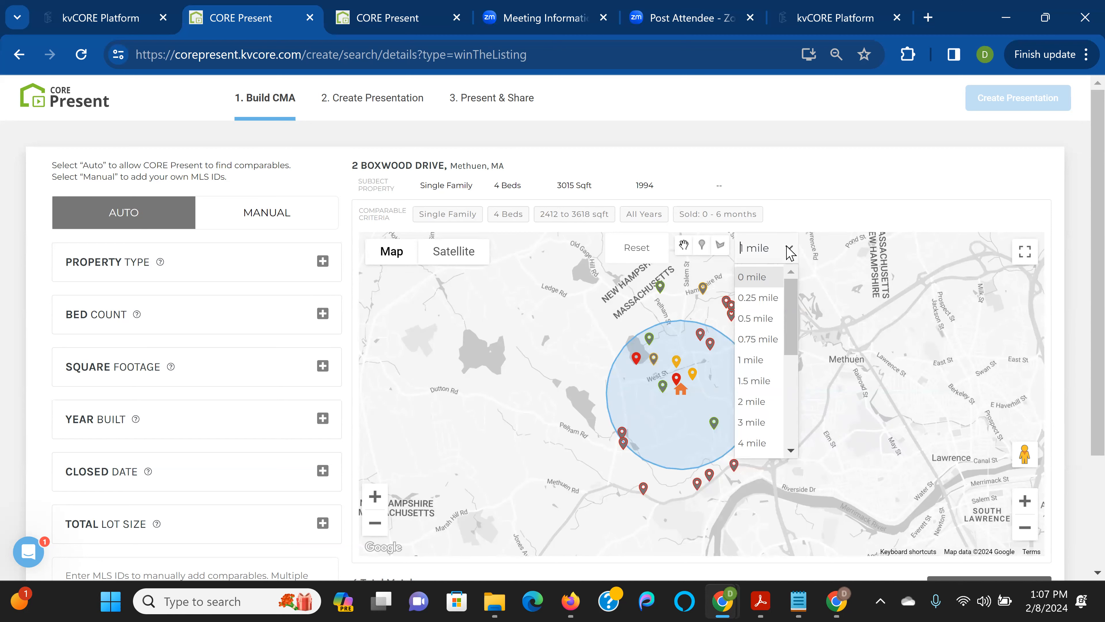
{"action": "left_click", "coordinate": [789, 249]}
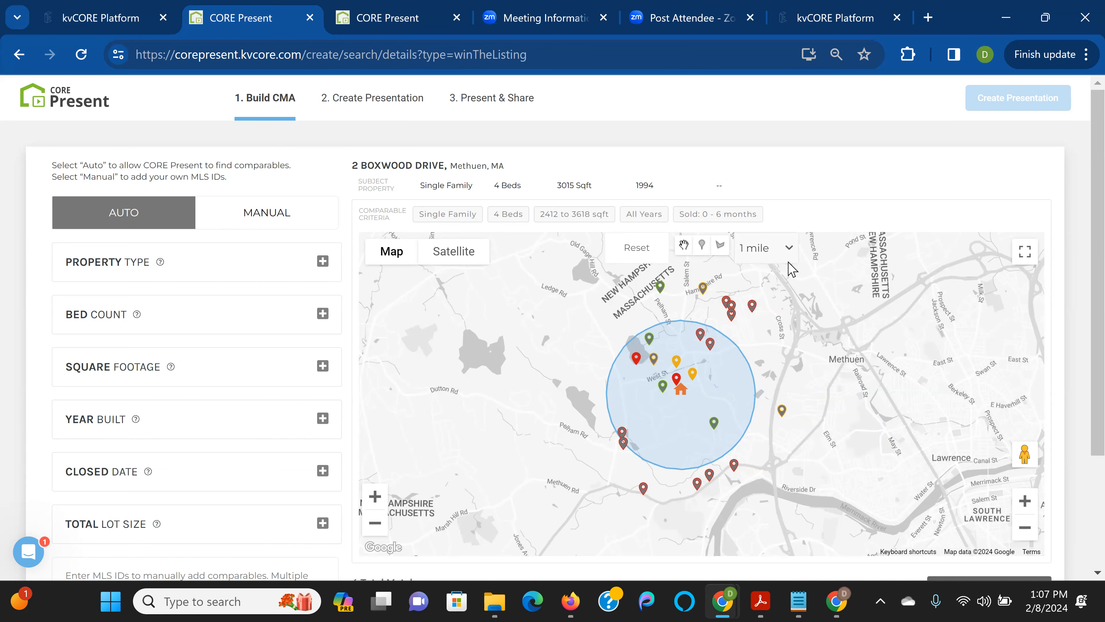
{"action": "left_click", "coordinate": [790, 249]}
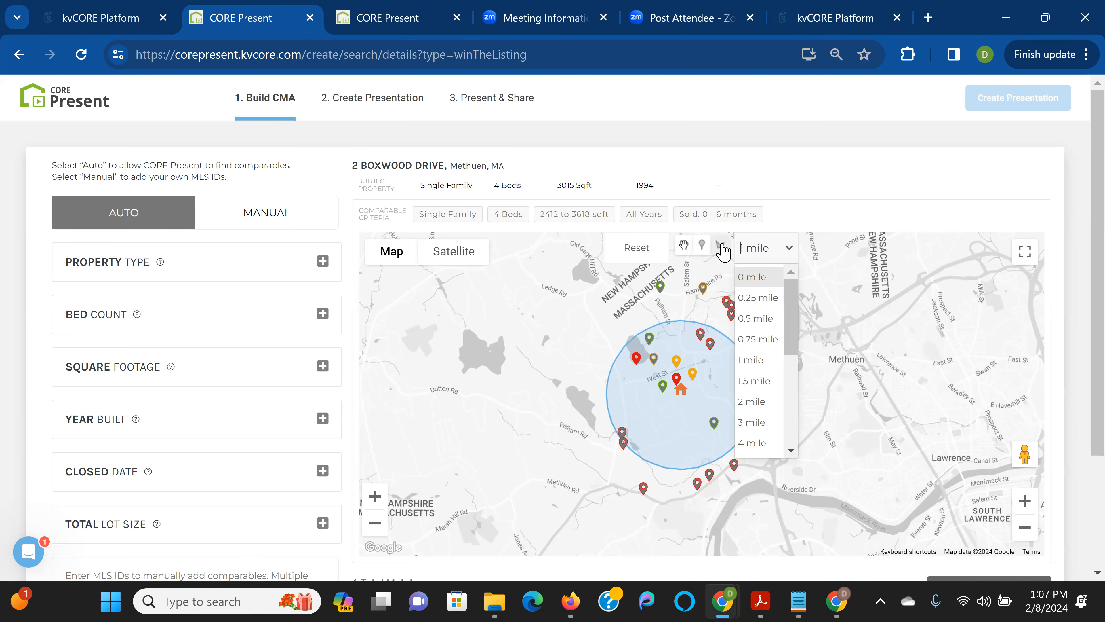
{"action": "left_click", "coordinate": [800, 216]}
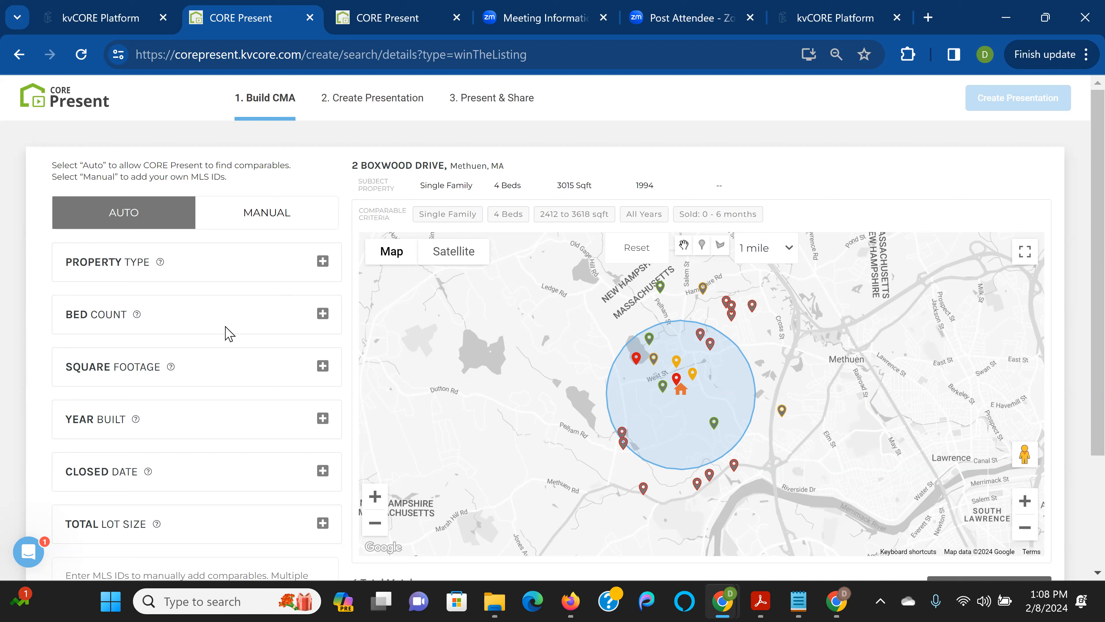
Widen the square footage criteria to ±25%, covering 2265–3775 sqft
{"action": "left_click", "coordinate": [322, 313]}
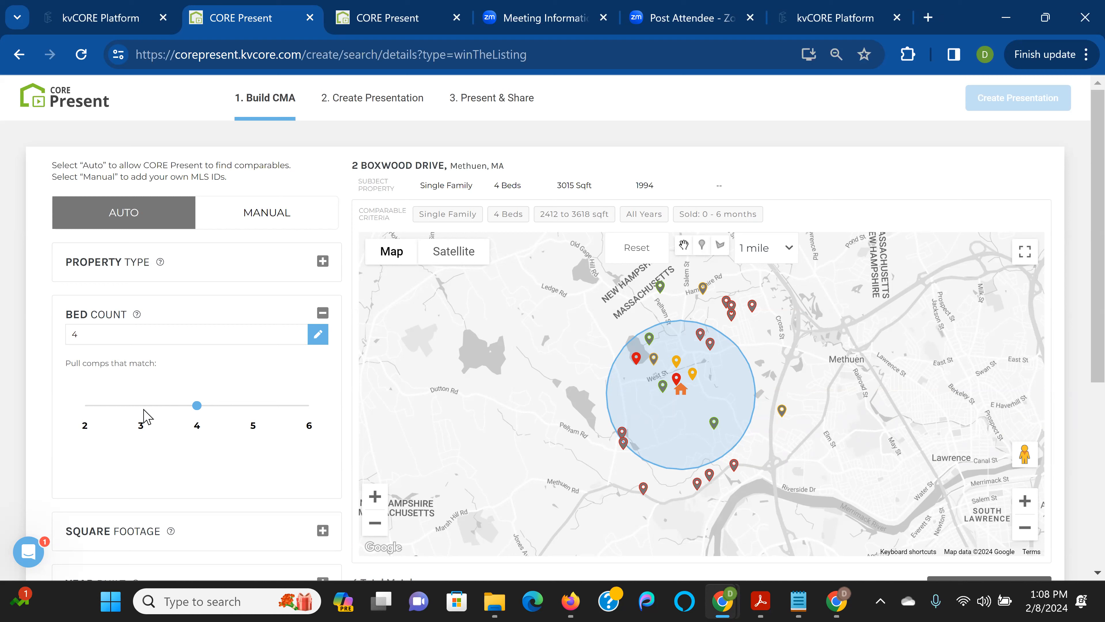
{"action": "scroll", "coordinate": [163, 389], "scroll_direction": "down", "scroll_amount": 2}
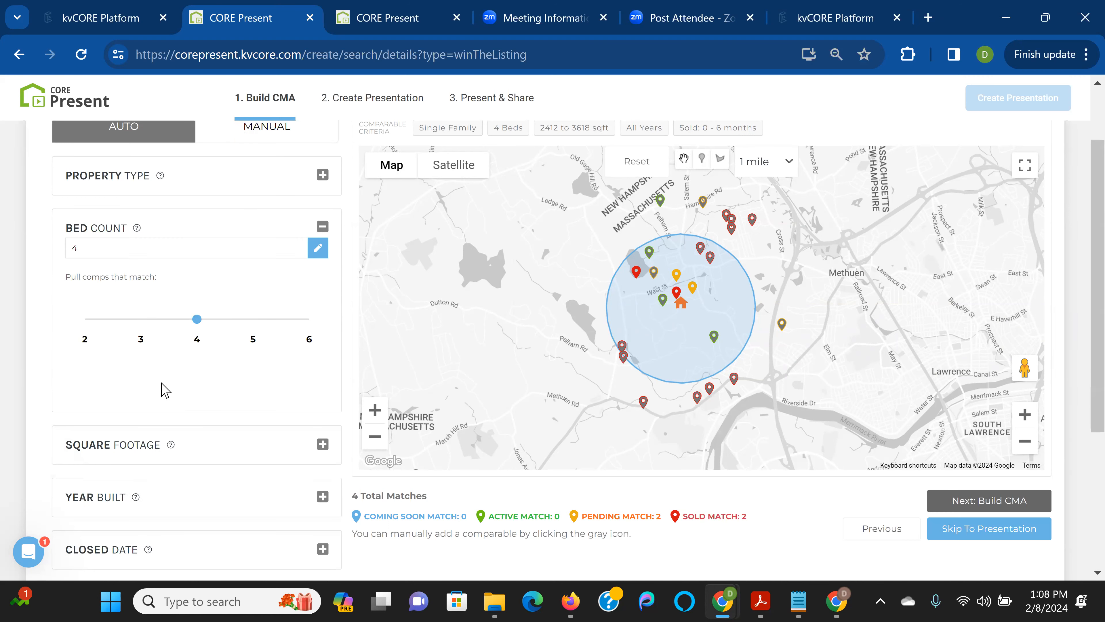
{"action": "left_click", "coordinate": [322, 444]}
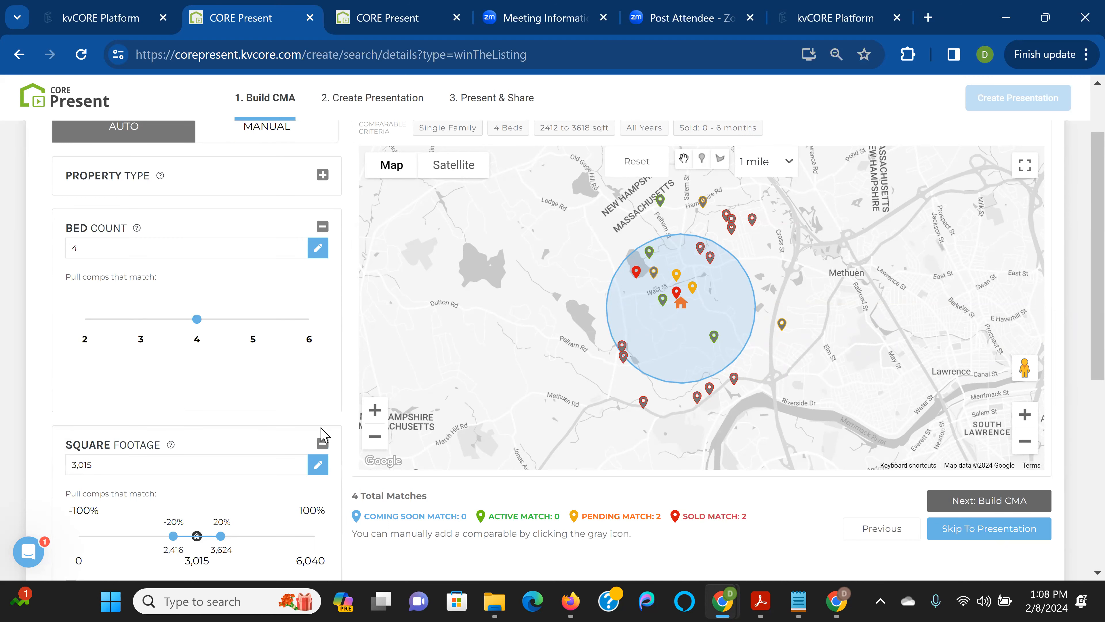
{"action": "scroll", "coordinate": [323, 435], "scroll_direction": "down", "scroll_amount": 4}
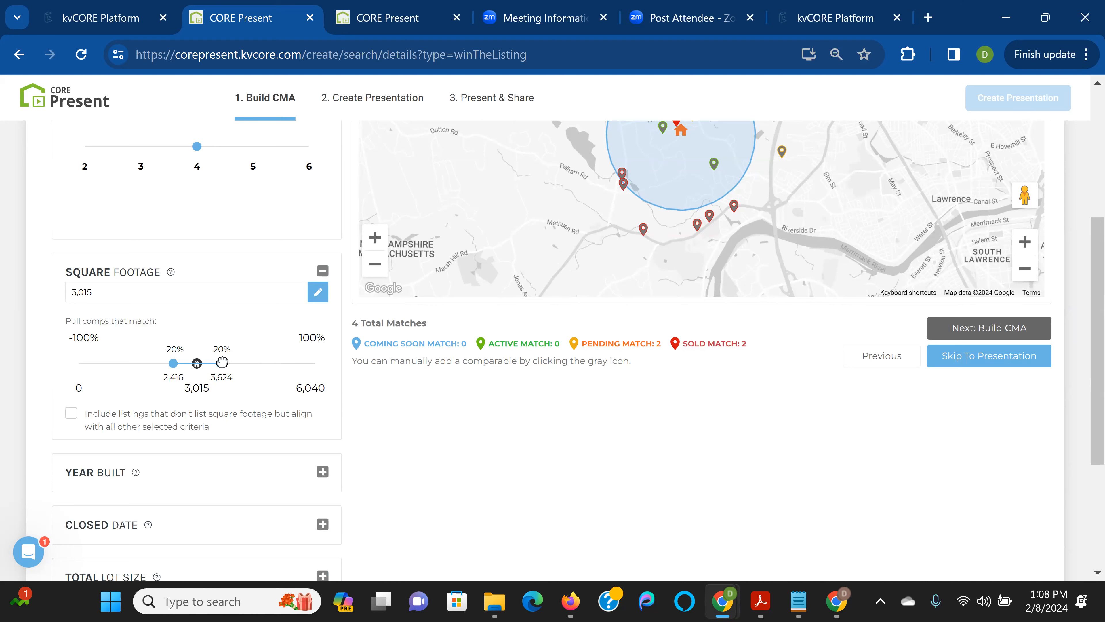
{"action": "left_click_drag", "start_coordinate": [223, 362], "coordinate": [167, 363]}
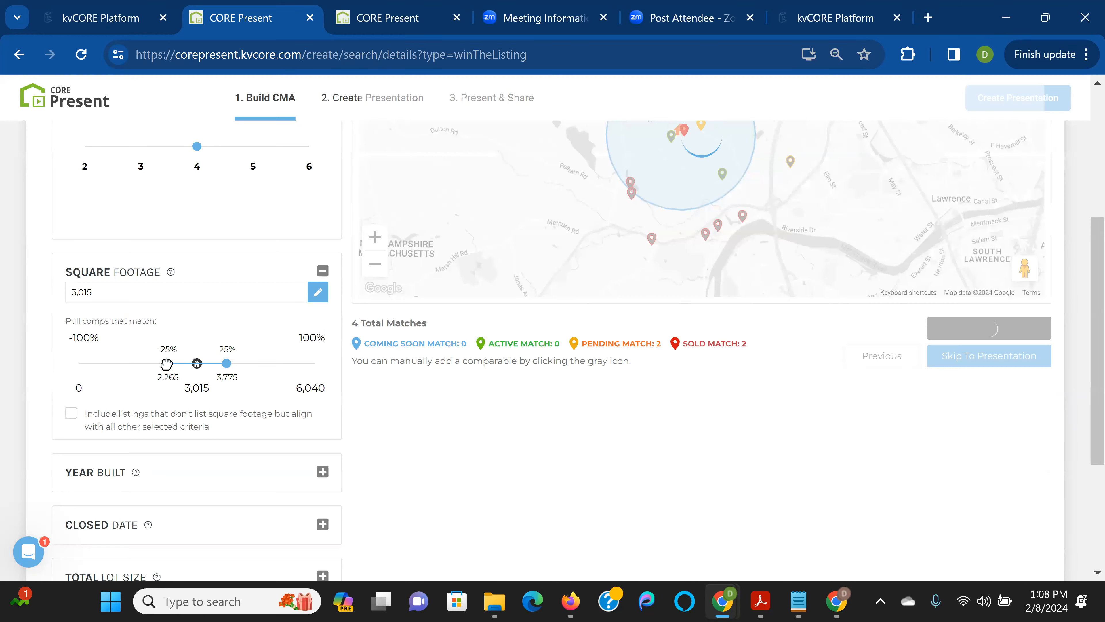
Extend the Closed Date window to 9 months, raising the matches to 5
{"action": "scroll", "coordinate": [479, 359], "scroll_direction": "up", "scroll_amount": 4}
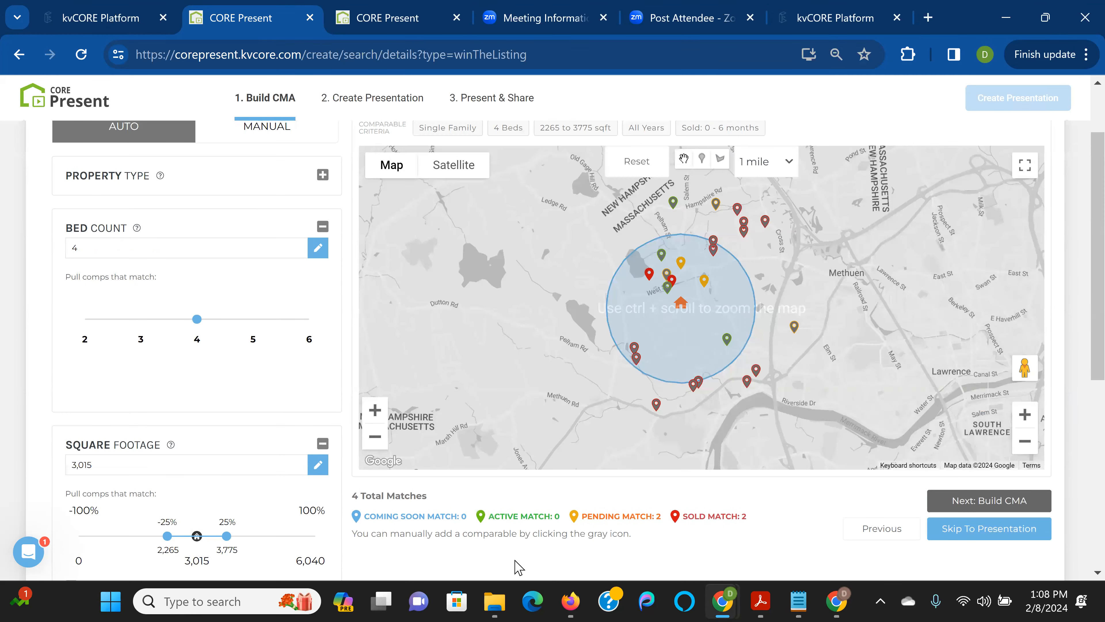
{"action": "scroll", "coordinate": [230, 522], "scroll_direction": "down", "scroll_amount": 6}
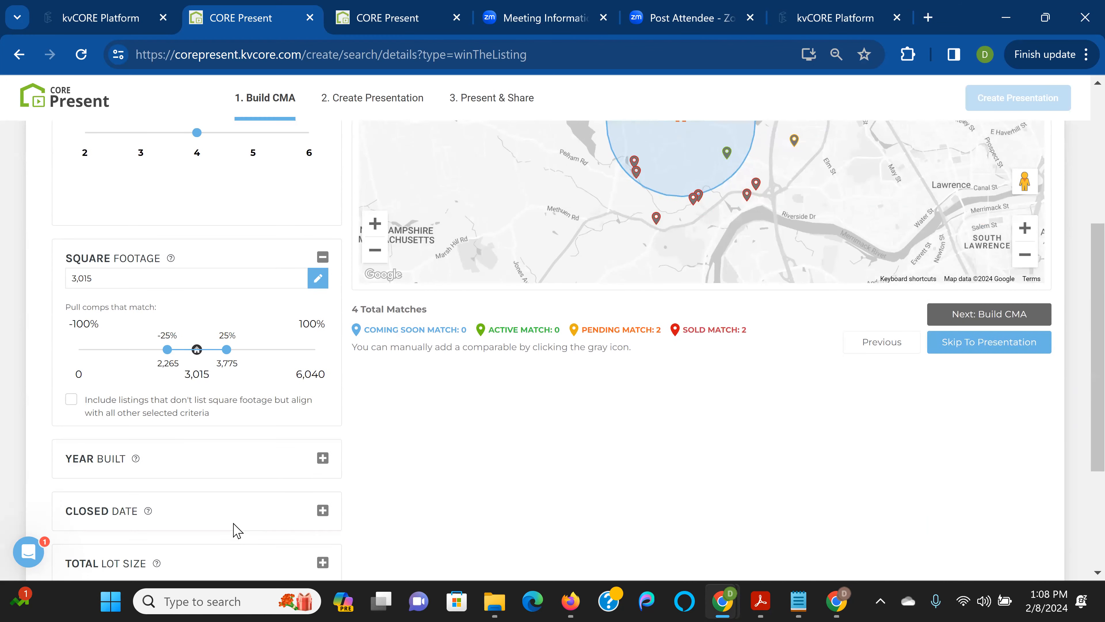
{"action": "left_click", "coordinate": [323, 437]}
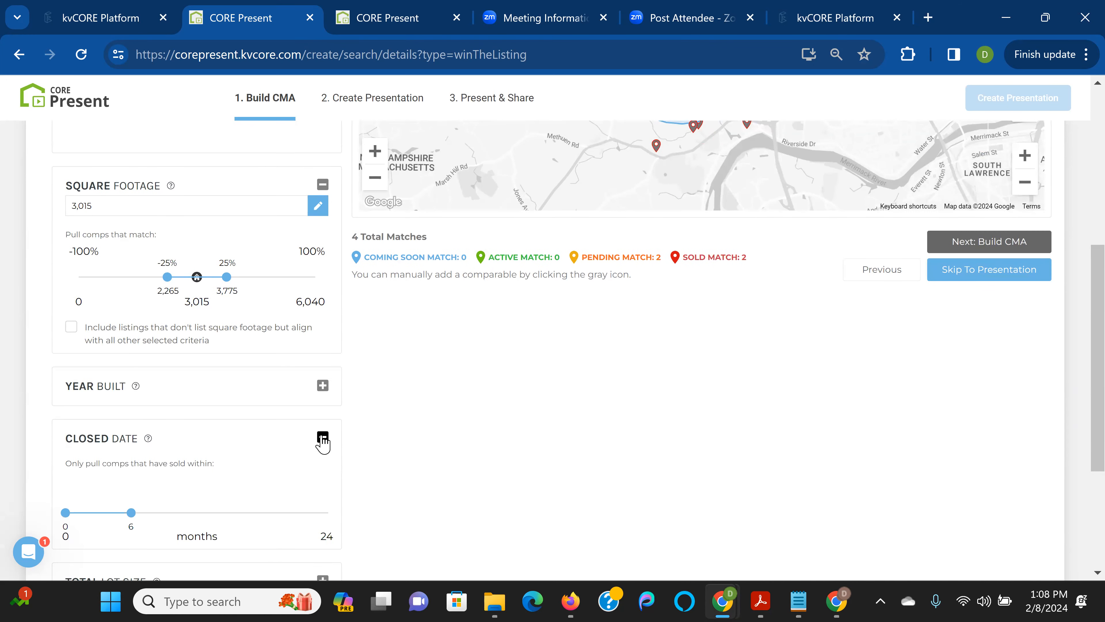
{"action": "left_click_drag", "start_coordinate": [131, 512], "coordinate": [168, 513]}
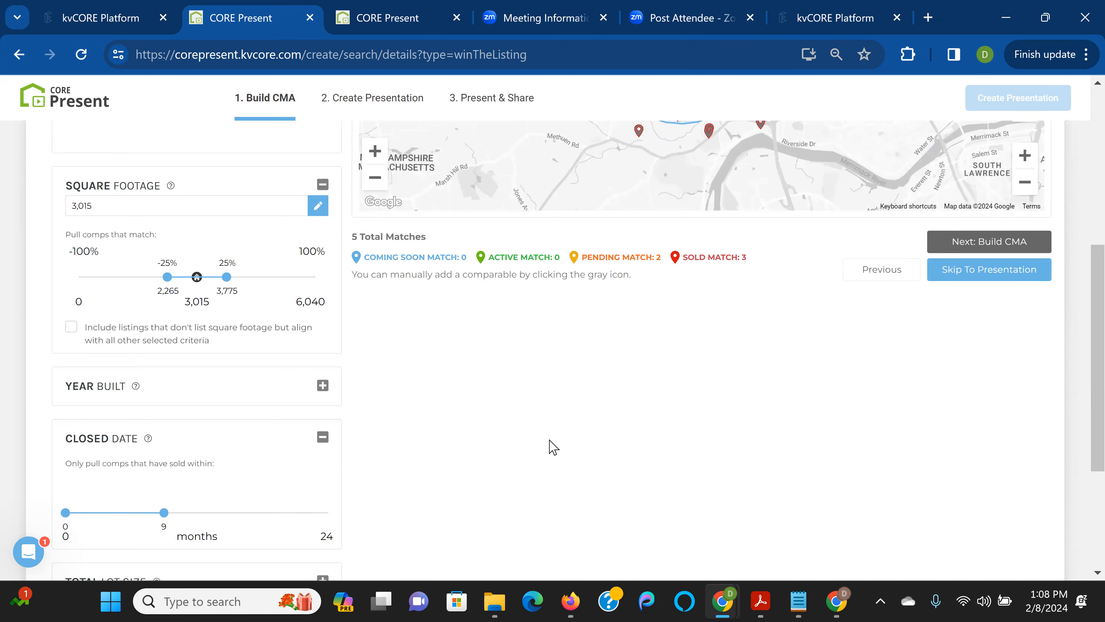
{"action": "scroll", "coordinate": [550, 447], "scroll_direction": "up", "scroll_amount": 4}
{"action": "scroll", "coordinate": [805, 494], "scroll_direction": "up", "scroll_amount": 2}
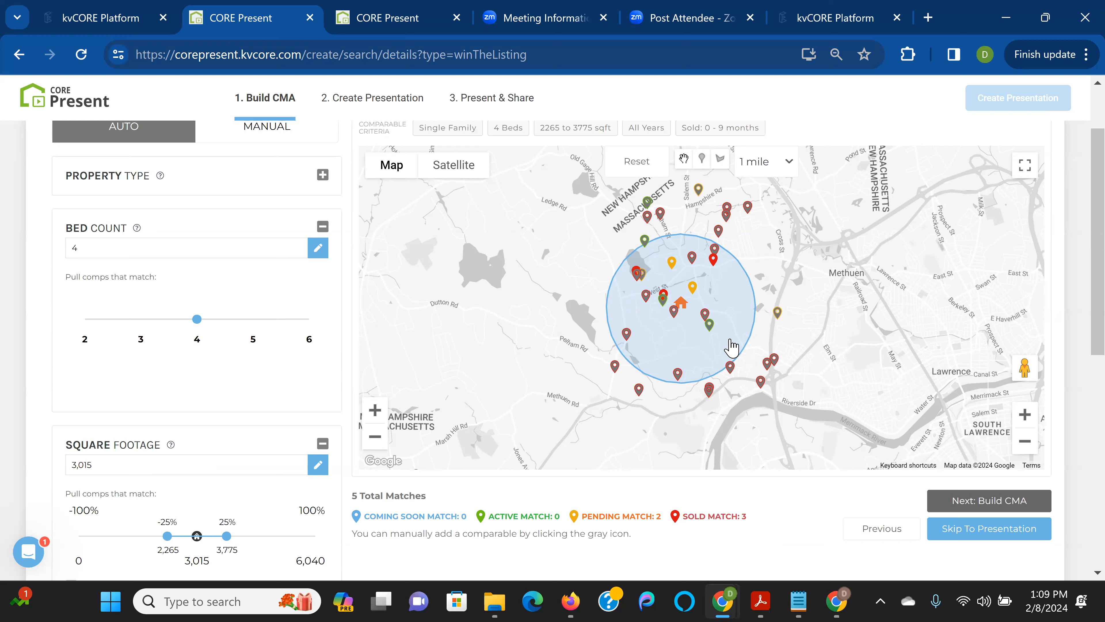
{"action": "left_click", "coordinate": [709, 326]}
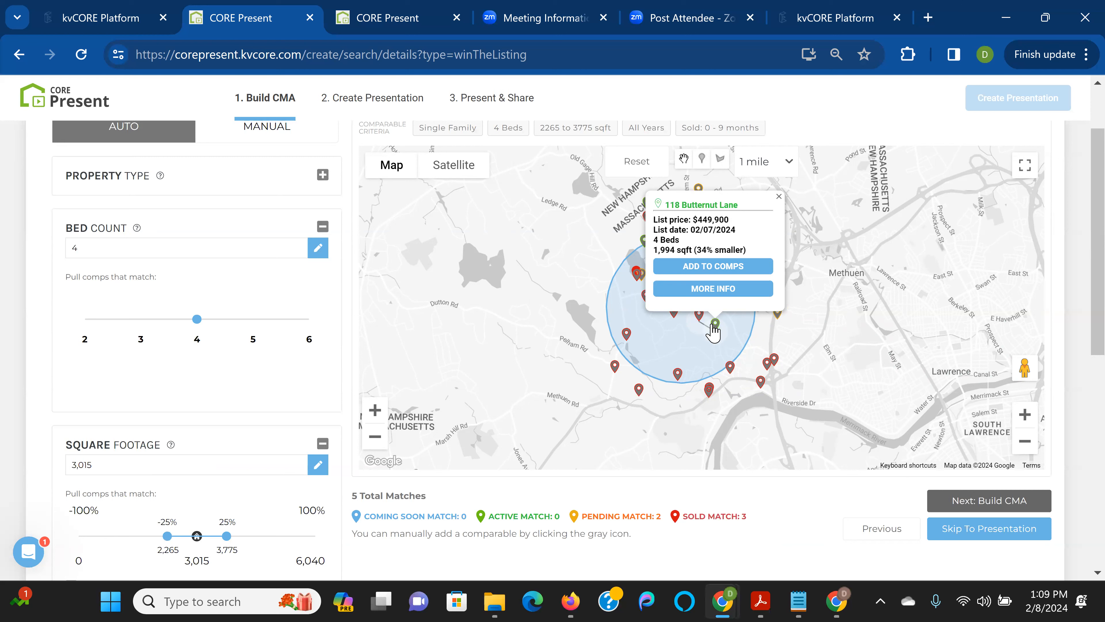
{"action": "left_click", "coordinate": [777, 196]}
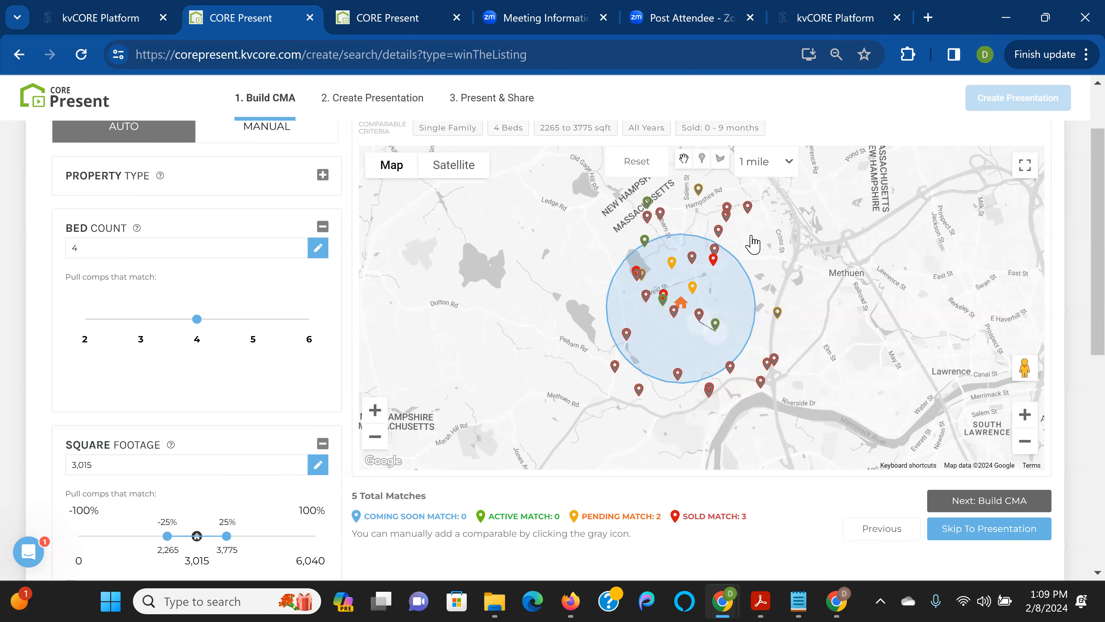
{"action": "left_click", "coordinate": [1028, 414]}
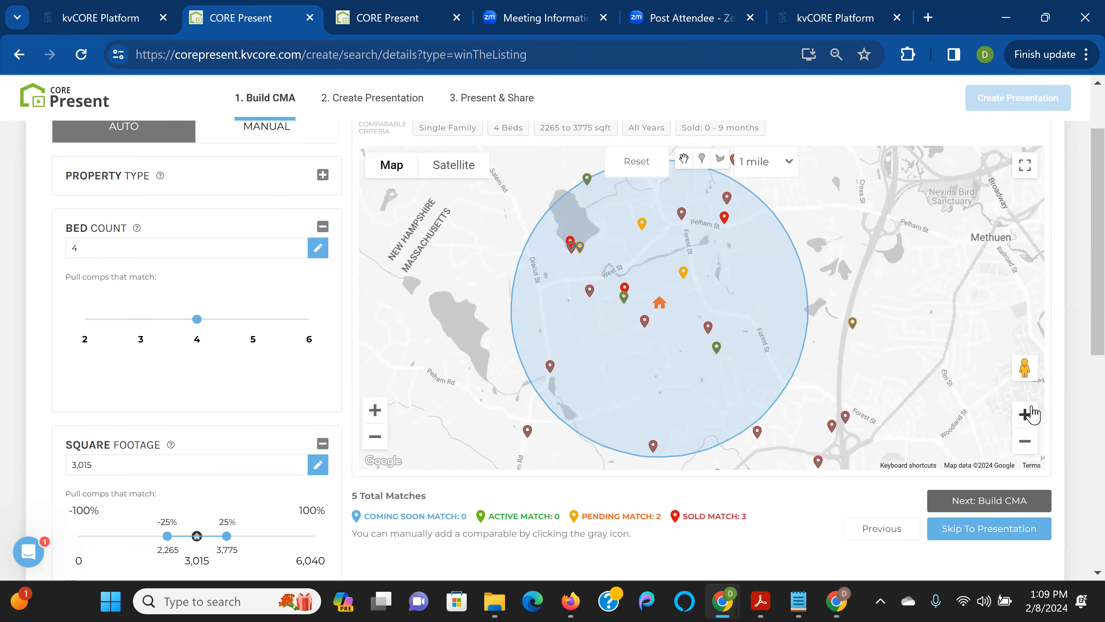
{"action": "left_click", "coordinate": [1028, 414]}
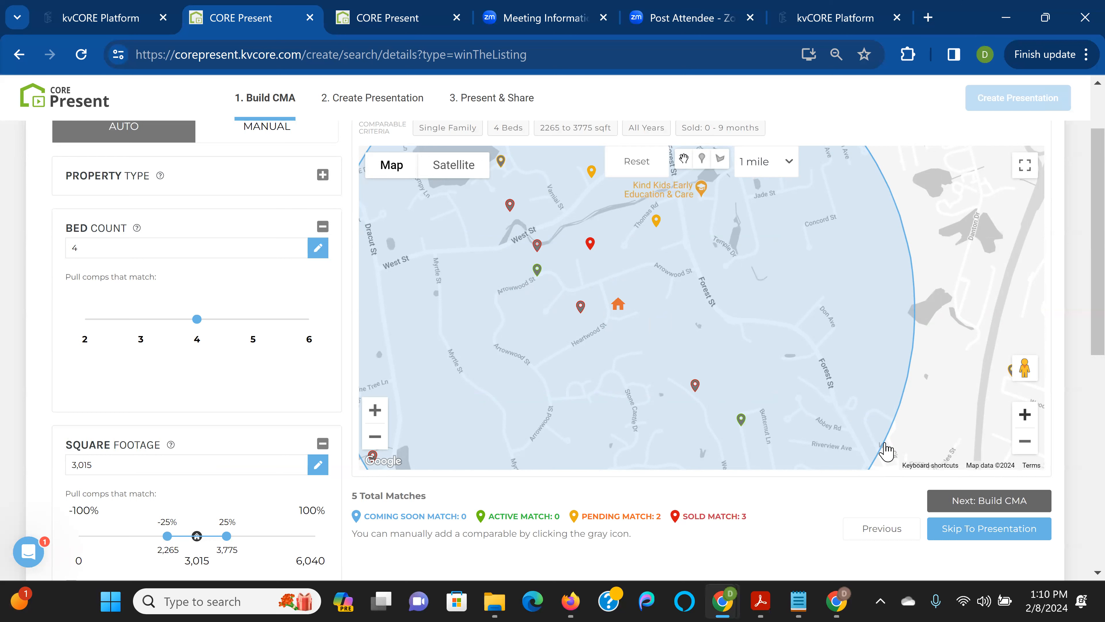
{"action": "left_click_drag", "start_coordinate": [740, 344], "coordinate": [820, 425]}
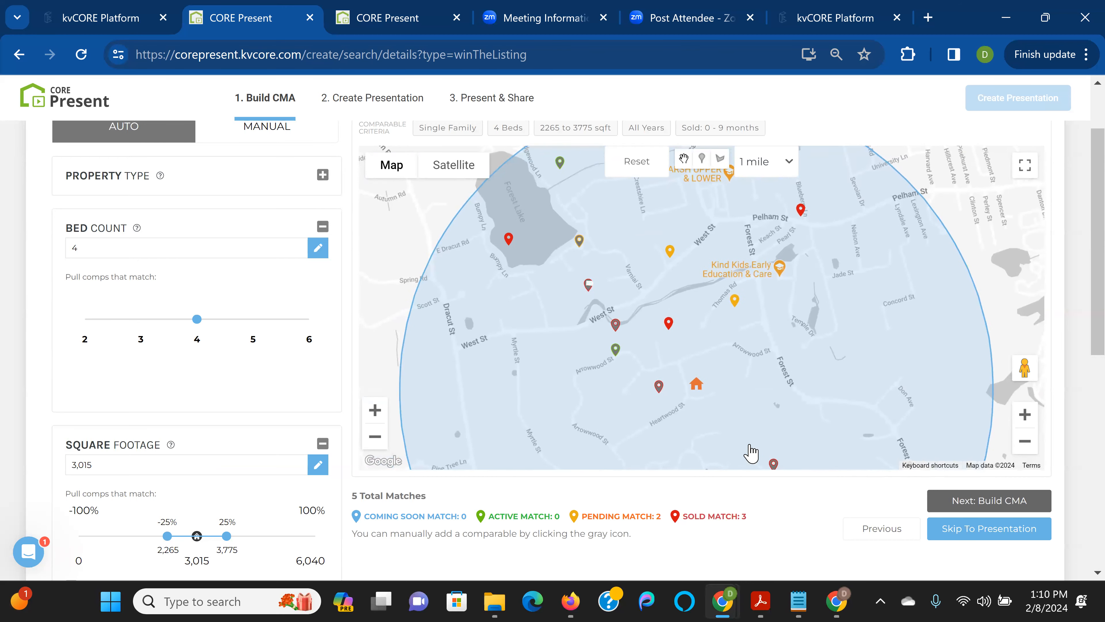
{"action": "left_click", "coordinate": [659, 385]}
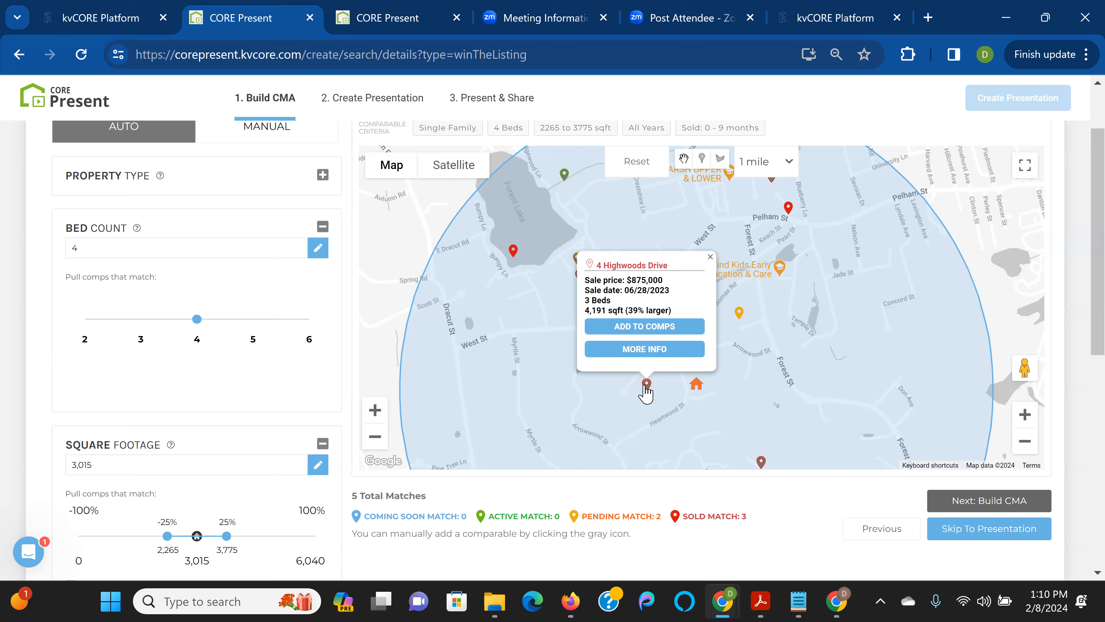
{"action": "left_click", "coordinate": [672, 351]}
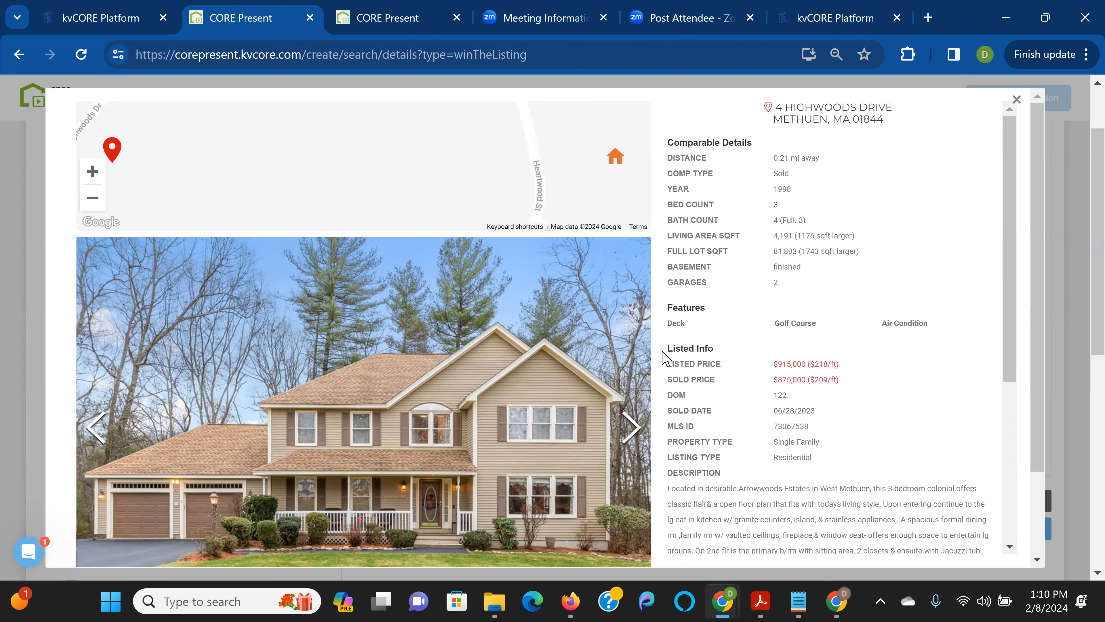
{"action": "left_click", "coordinate": [633, 423]}
{"action": "left_click", "coordinate": [634, 422]}
{"action": "left_click", "coordinate": [634, 422]}
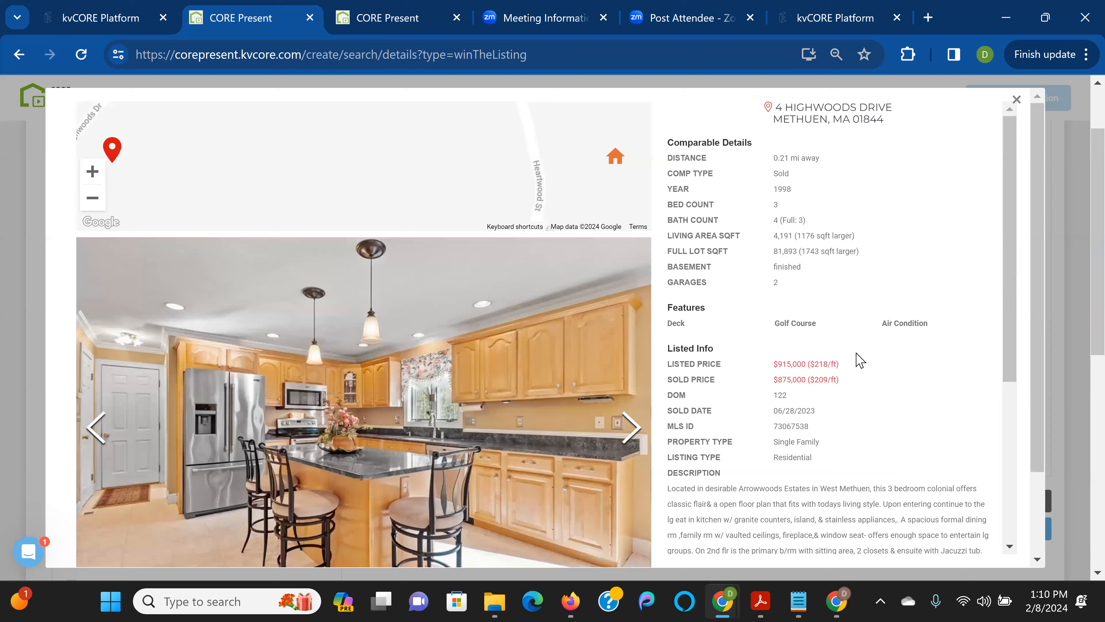
{"action": "scroll", "coordinate": [859, 361], "scroll_direction": "down", "scroll_amount": 6}
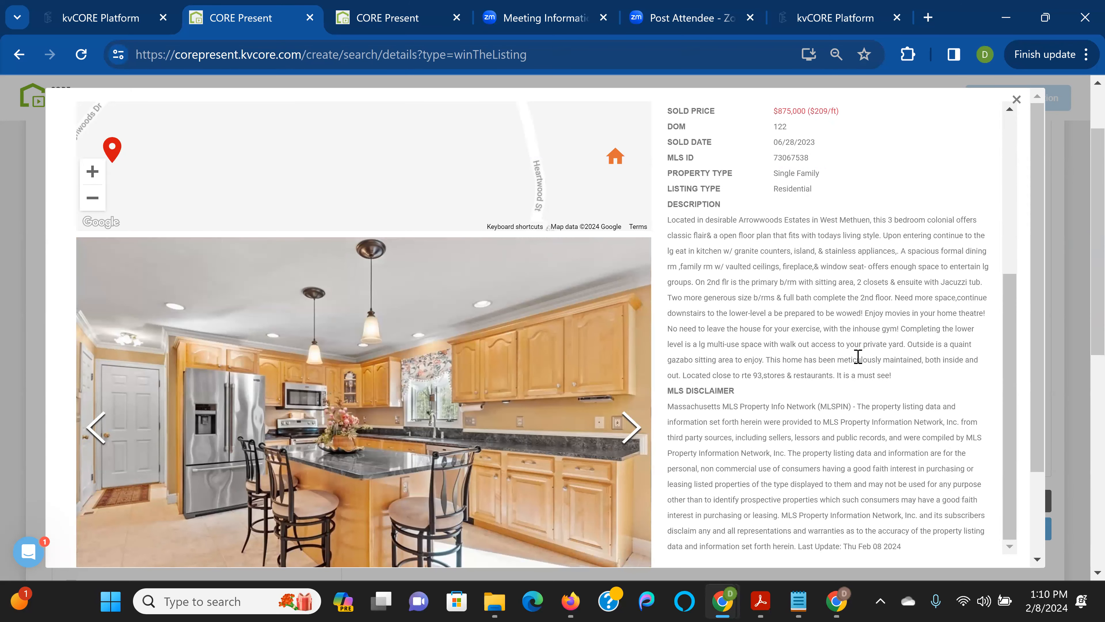
{"action": "scroll", "coordinate": [858, 356], "scroll_direction": "up", "scroll_amount": 6}
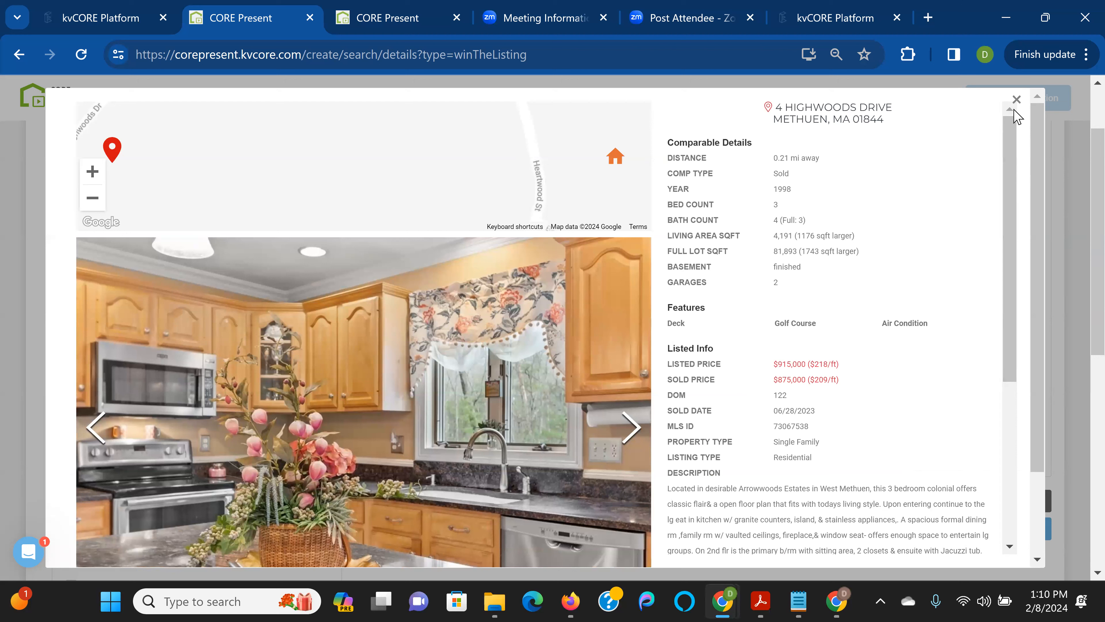
{"action": "scroll", "coordinate": [744, 275], "scroll_direction": "up", "scroll_amount": 2}
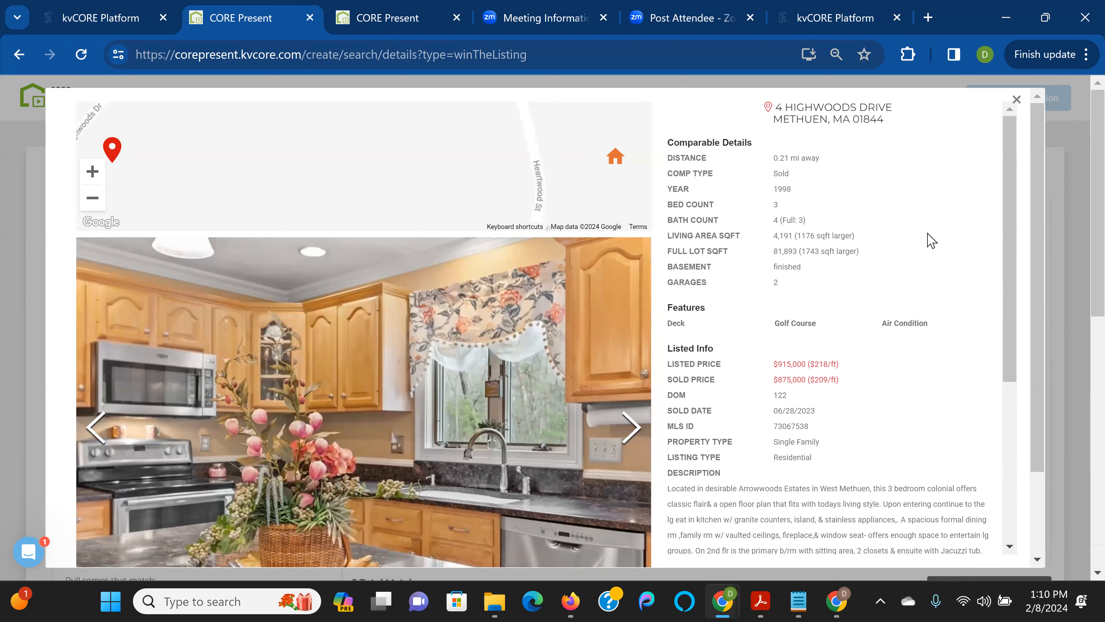
{"action": "left_click", "coordinate": [1016, 100]}
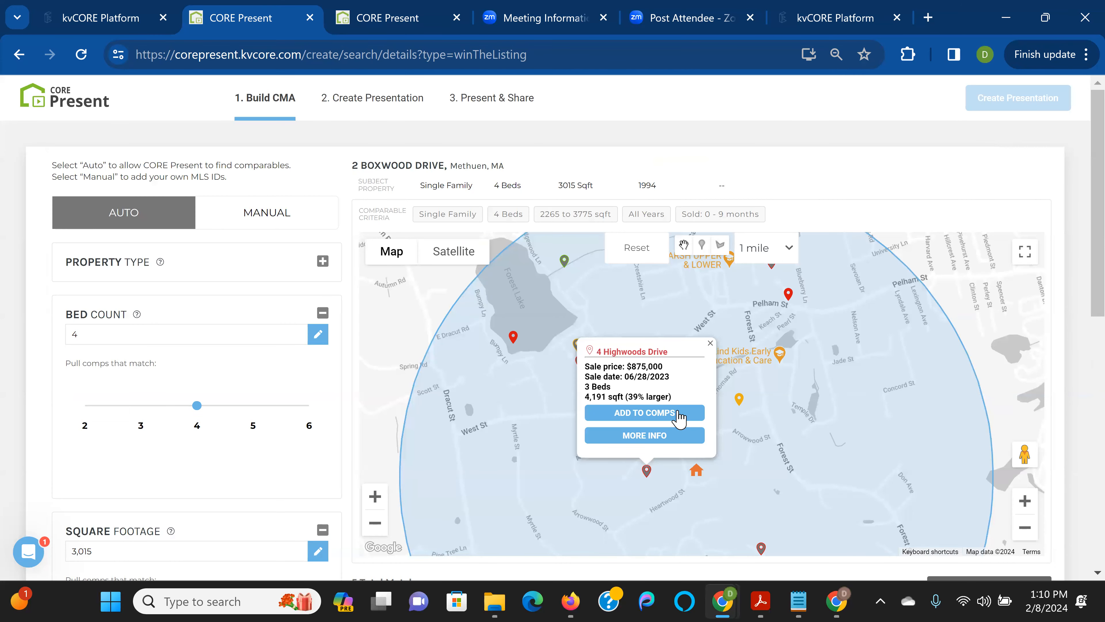
{"action": "left_click", "coordinate": [638, 414]}
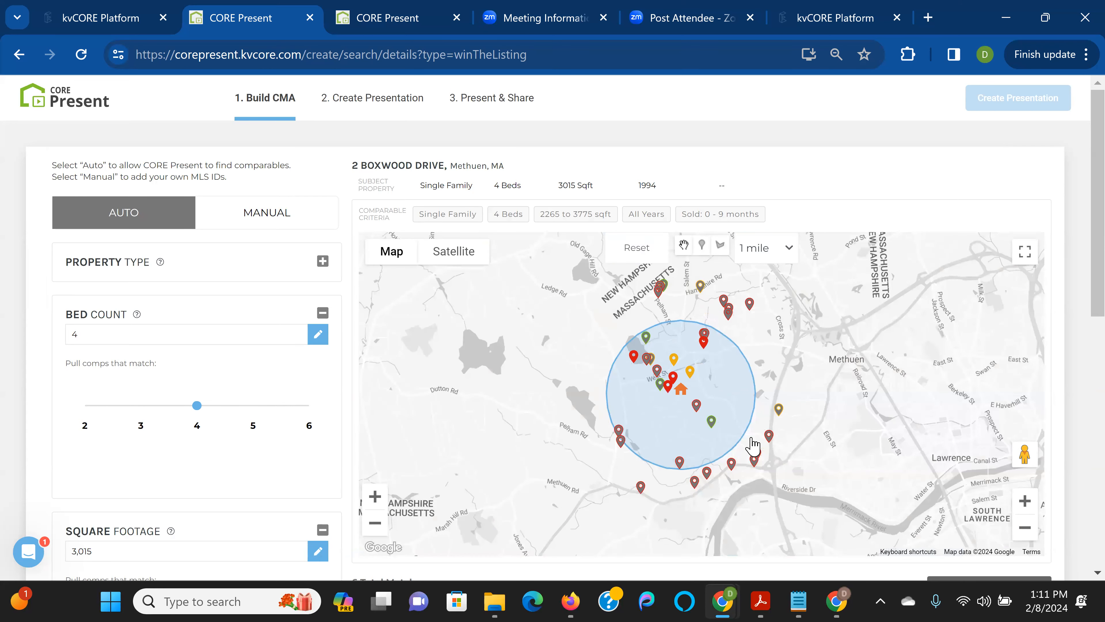
{"action": "left_click", "coordinate": [1026, 502]}
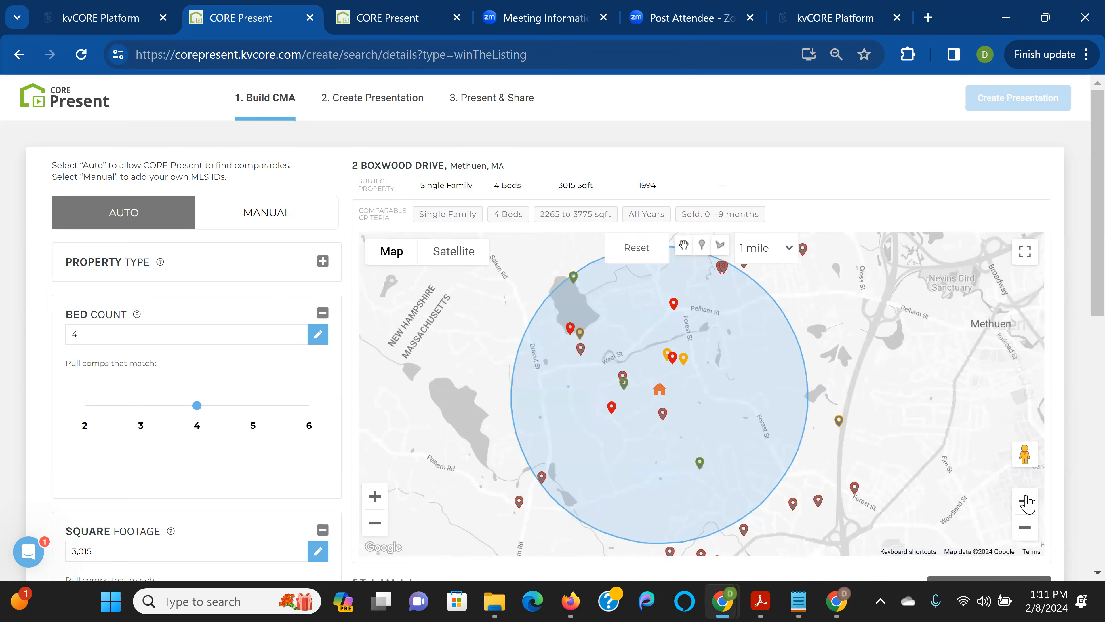
{"action": "left_click", "coordinate": [1026, 502]}
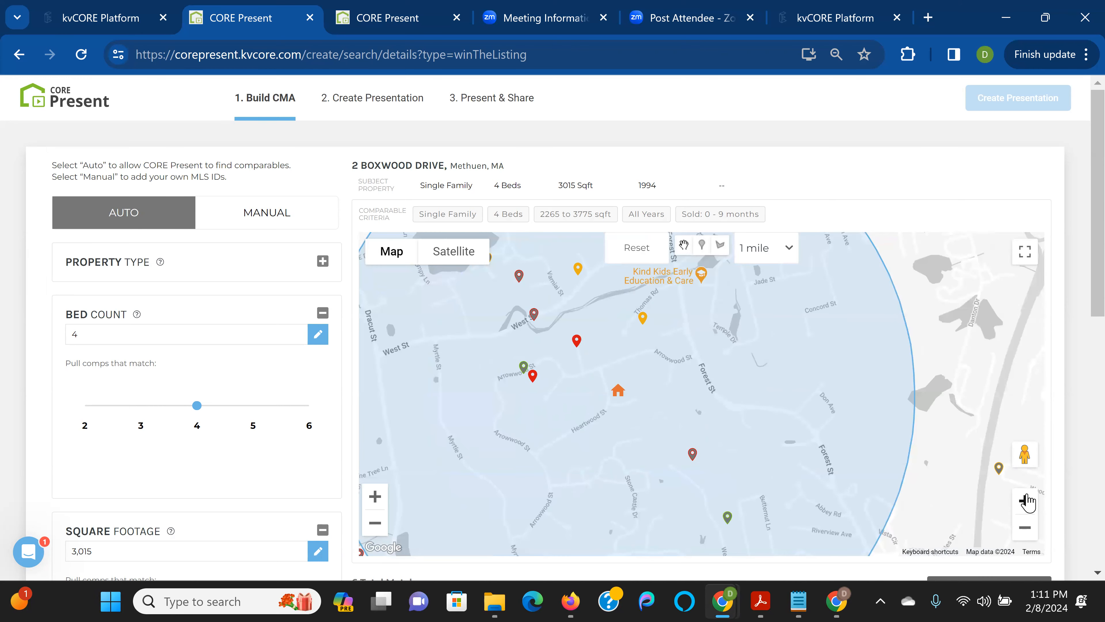
{"action": "left_click", "coordinate": [1026, 501]}
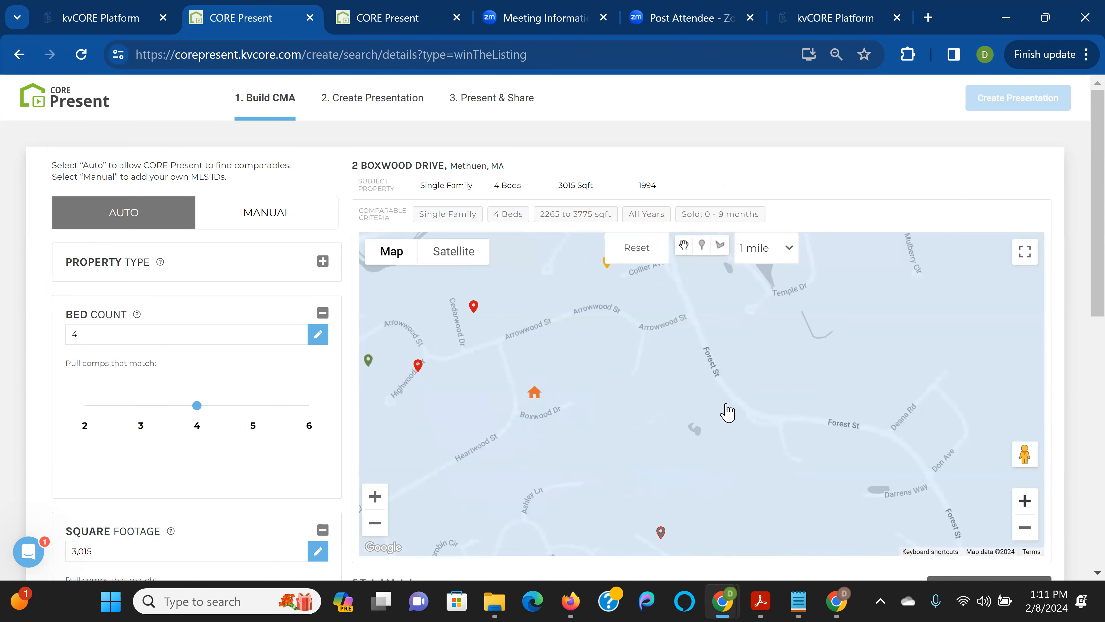
{"action": "left_click_drag", "start_coordinate": [742, 390], "coordinate": [937, 444]}
{"action": "left_click", "coordinate": [564, 414]}
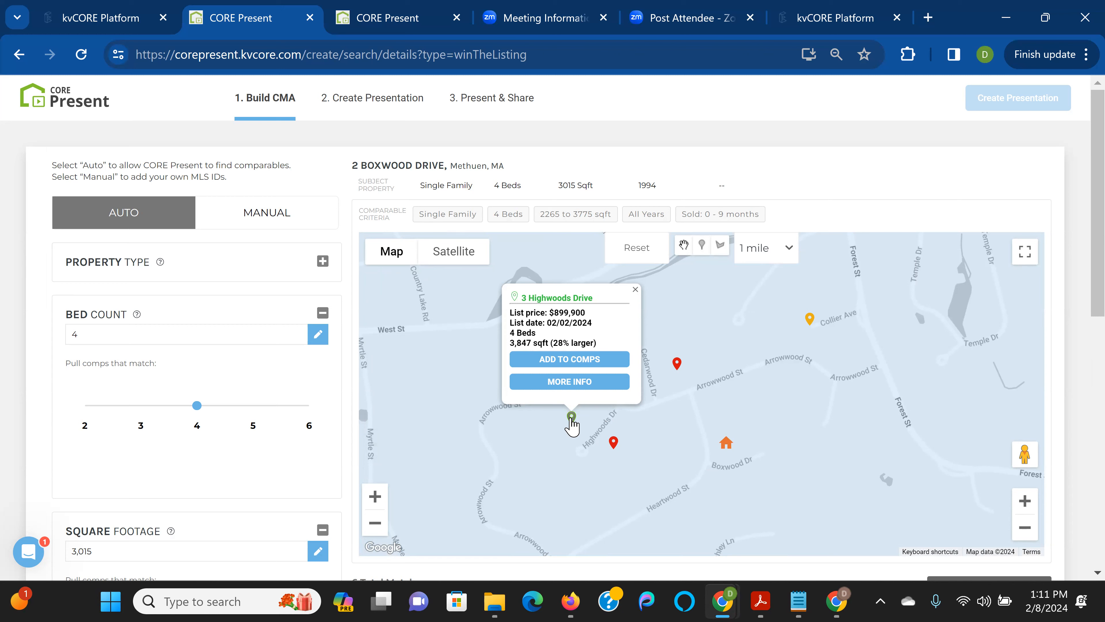
{"action": "left_click", "coordinate": [592, 360]}
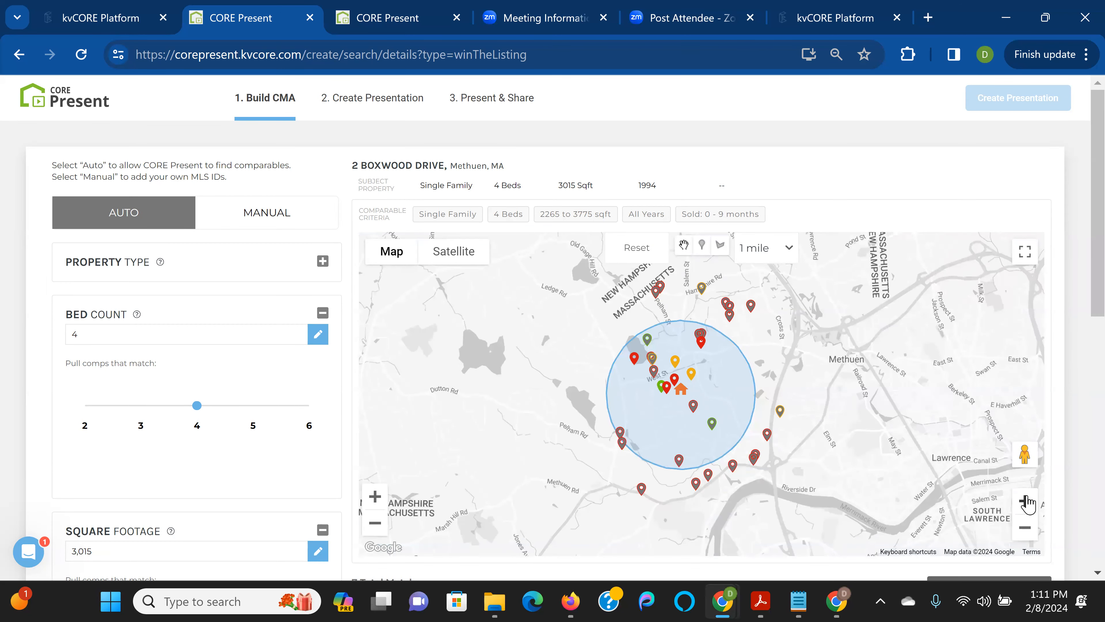
{"action": "left_click", "coordinate": [1025, 501]}
{"action": "left_click", "coordinate": [1025, 501]}
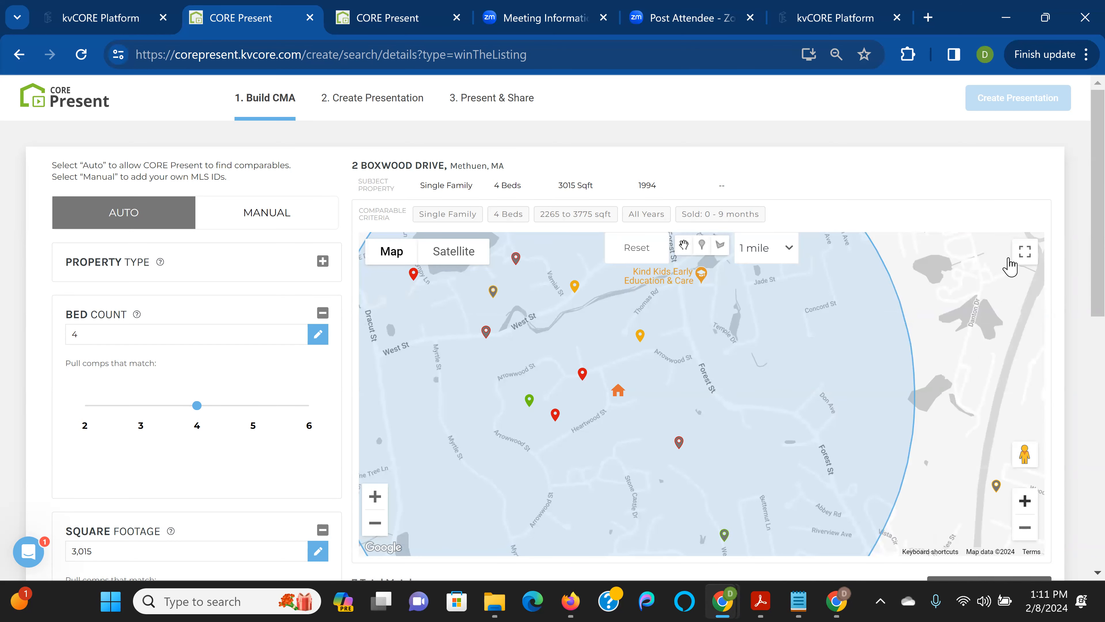
{"action": "left_click", "coordinate": [1025, 253]}
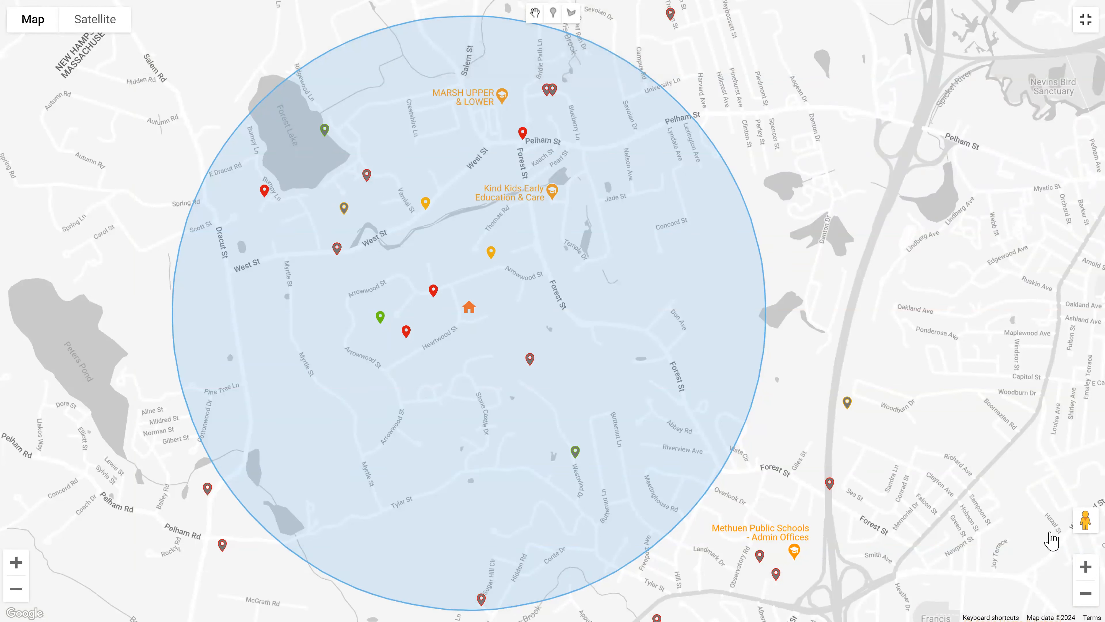
{"action": "left_click", "coordinate": [1085, 565]}
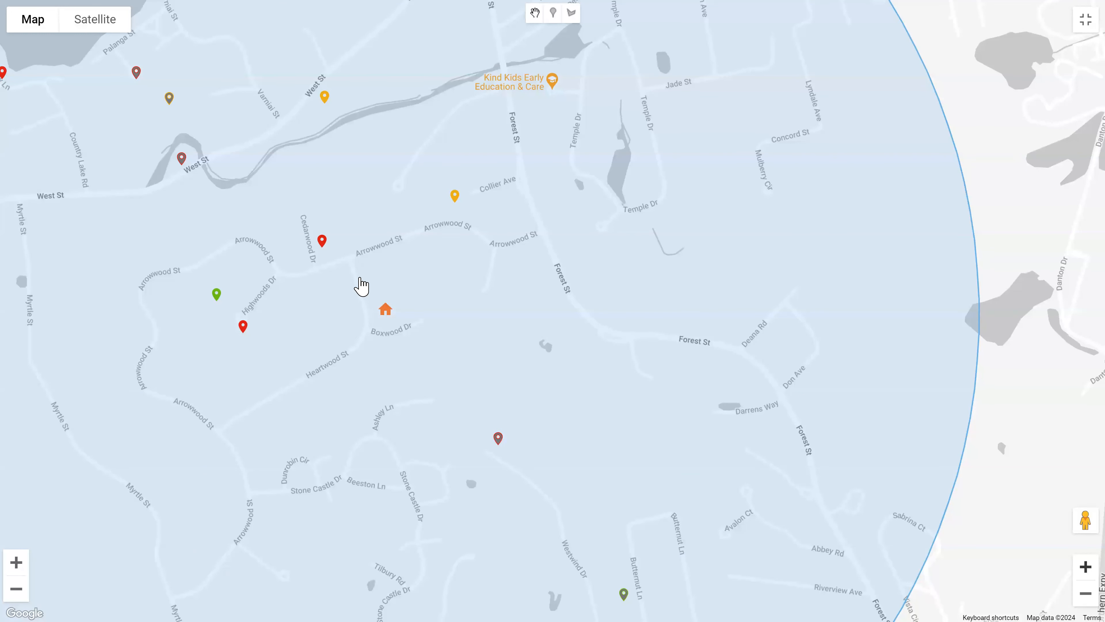
{"action": "mouse_move", "coordinate": [435, 285]}
{"action": "left_mouse_down"}
{"action": "mouse_move", "coordinate": [509, 277]}
{"action": "mouse_move", "coordinate": [595, 296]}
{"action": "left_mouse_up"}
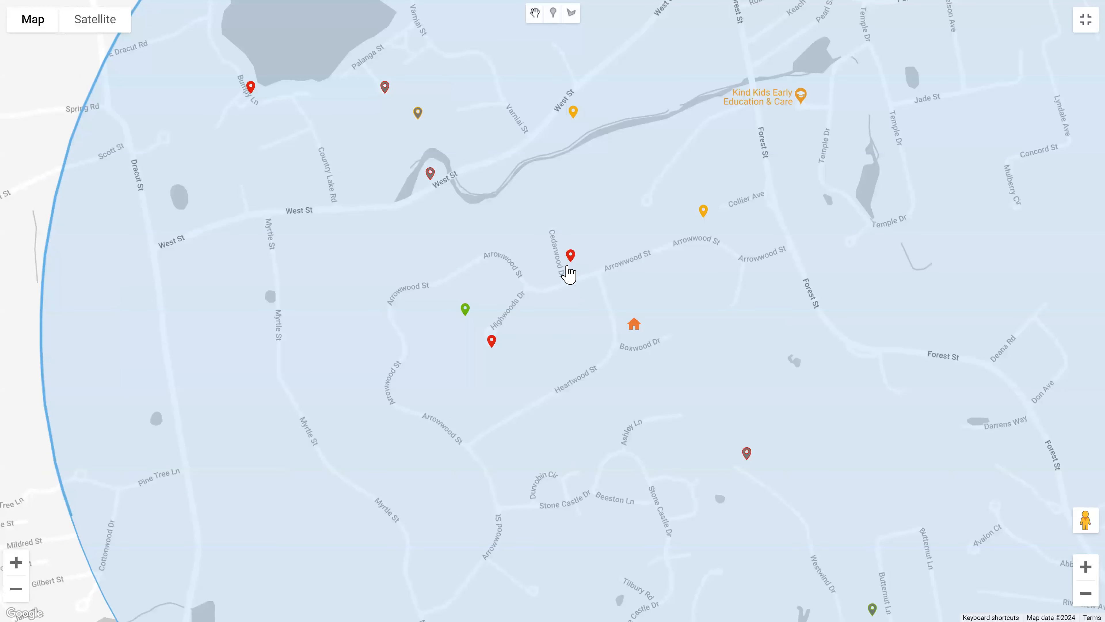
{"action": "left_click_drag", "start_coordinate": [547, 285], "coordinate": [528, 336]}
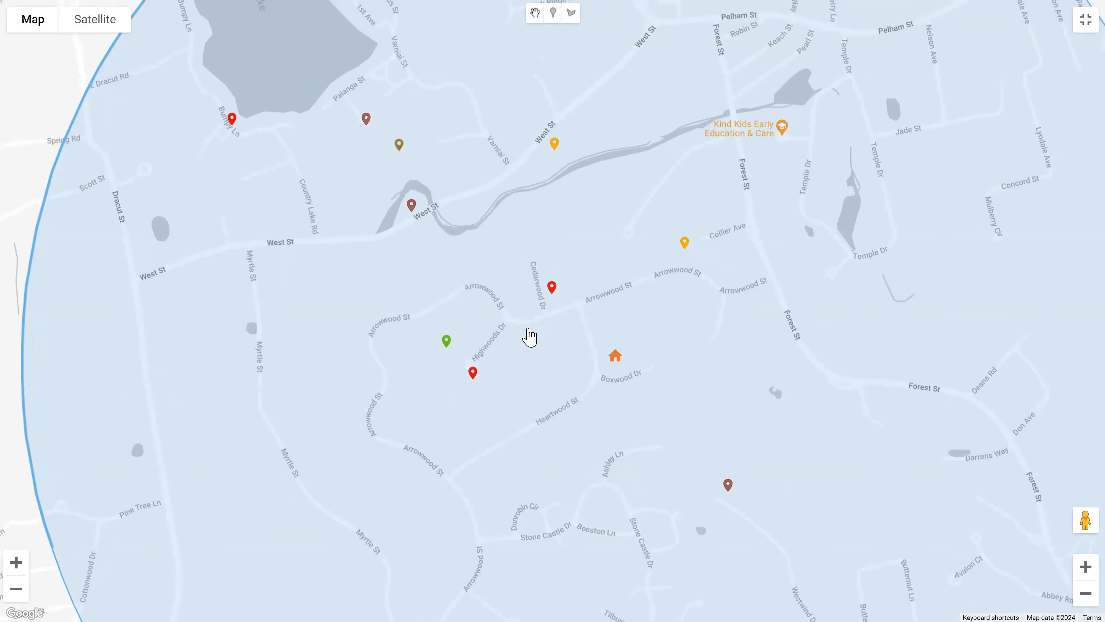
{"action": "left_click", "coordinate": [401, 186]}
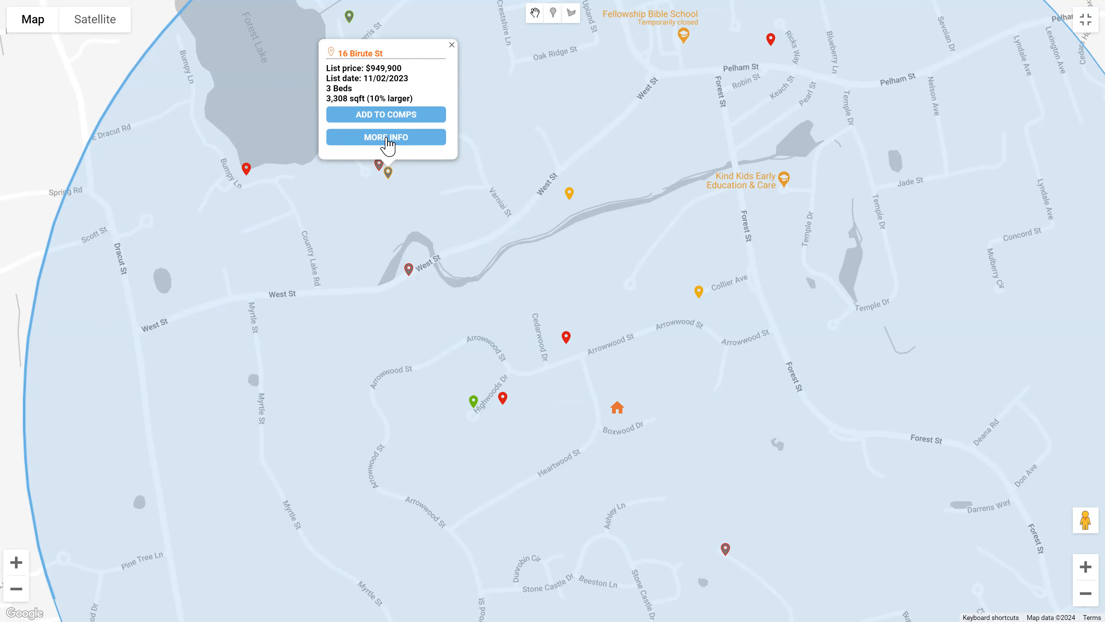
{"action": "left_click", "coordinate": [386, 138]}
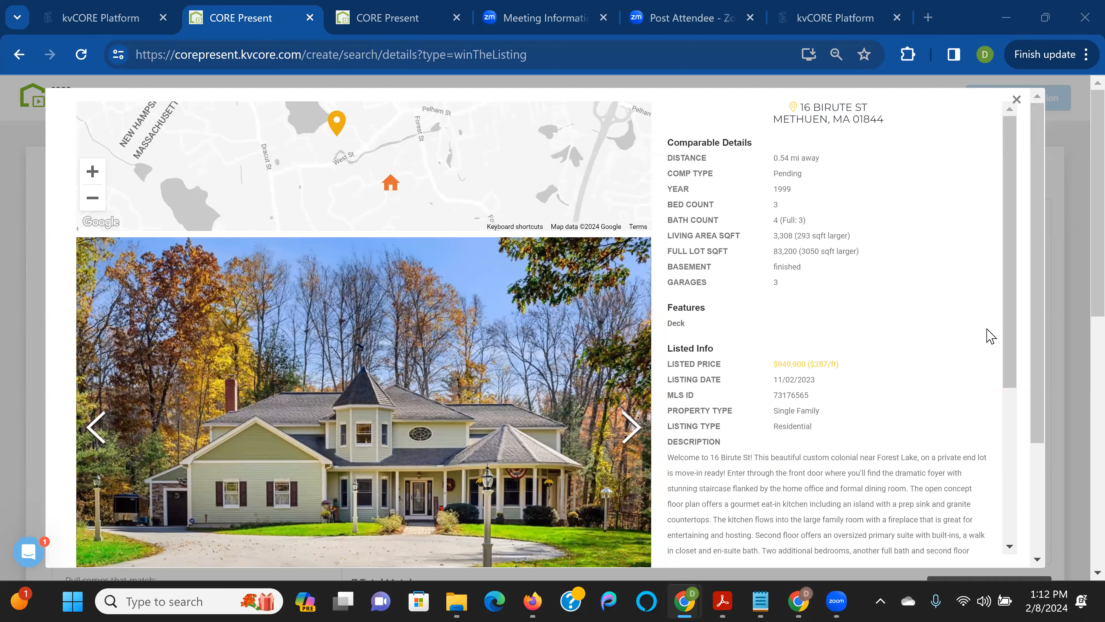
{"action": "left_click", "coordinate": [1016, 101]}
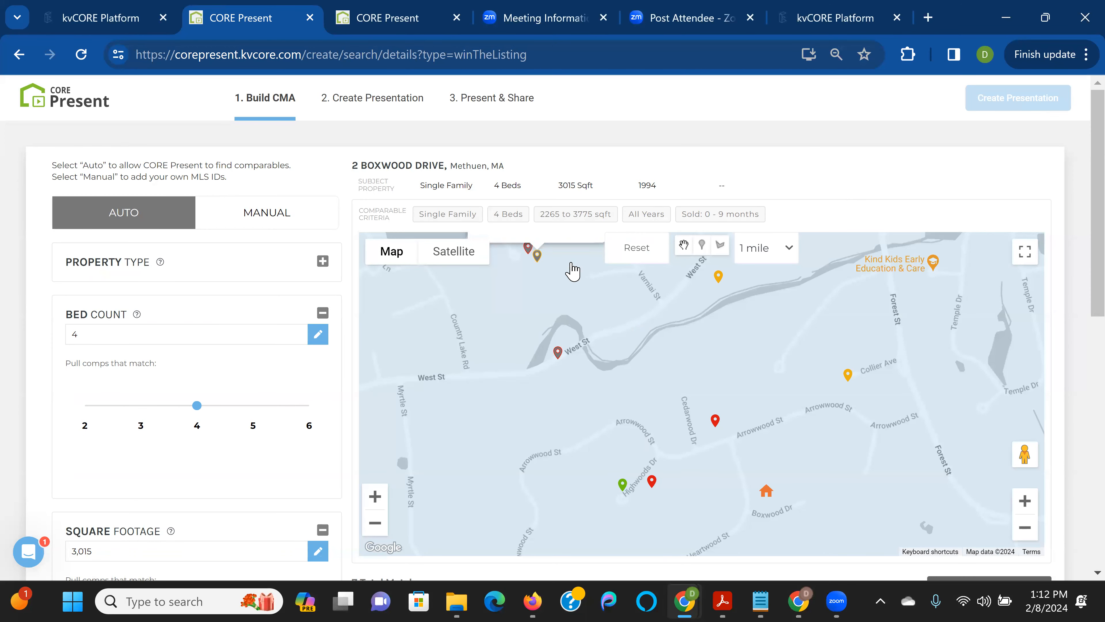
{"action": "left_click", "coordinate": [537, 256]}
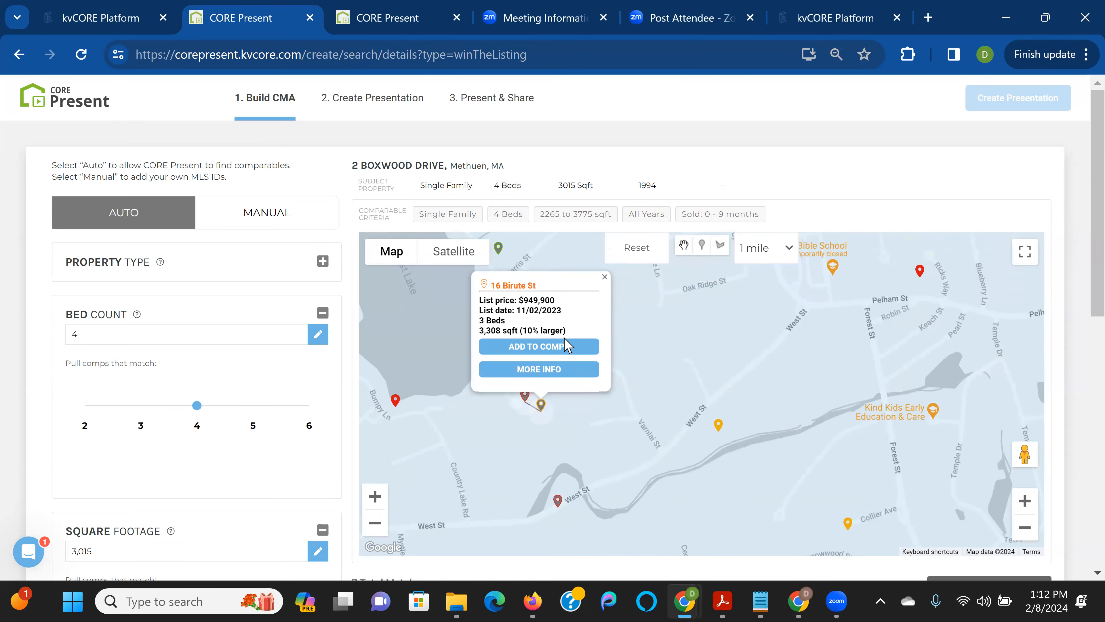
{"action": "left_click", "coordinate": [566, 347]}
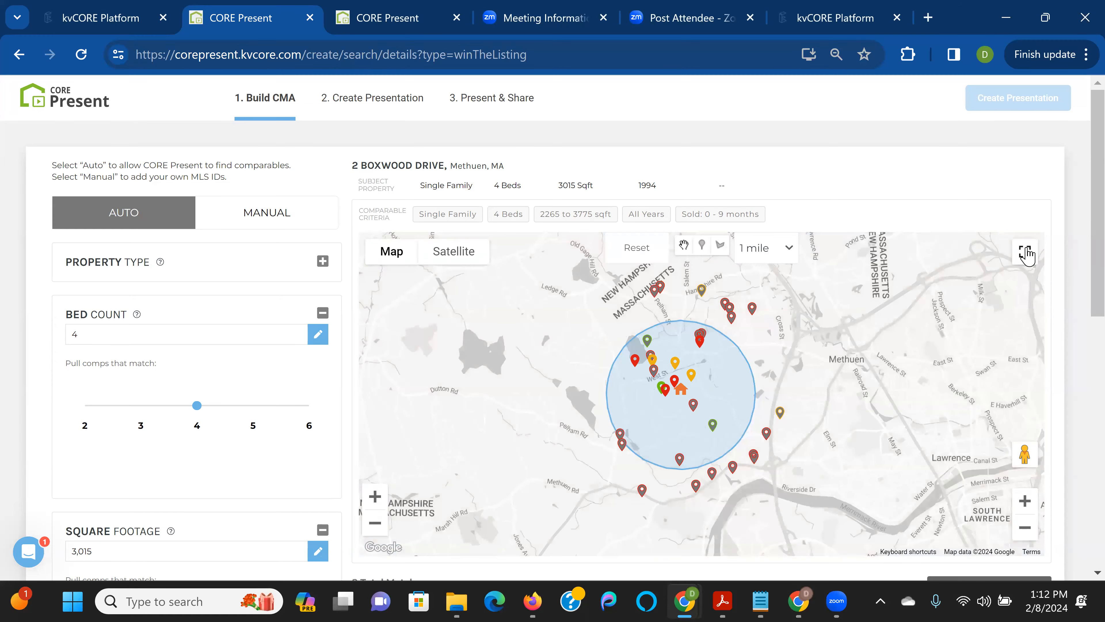
{"action": "left_click", "coordinate": [1026, 253]}
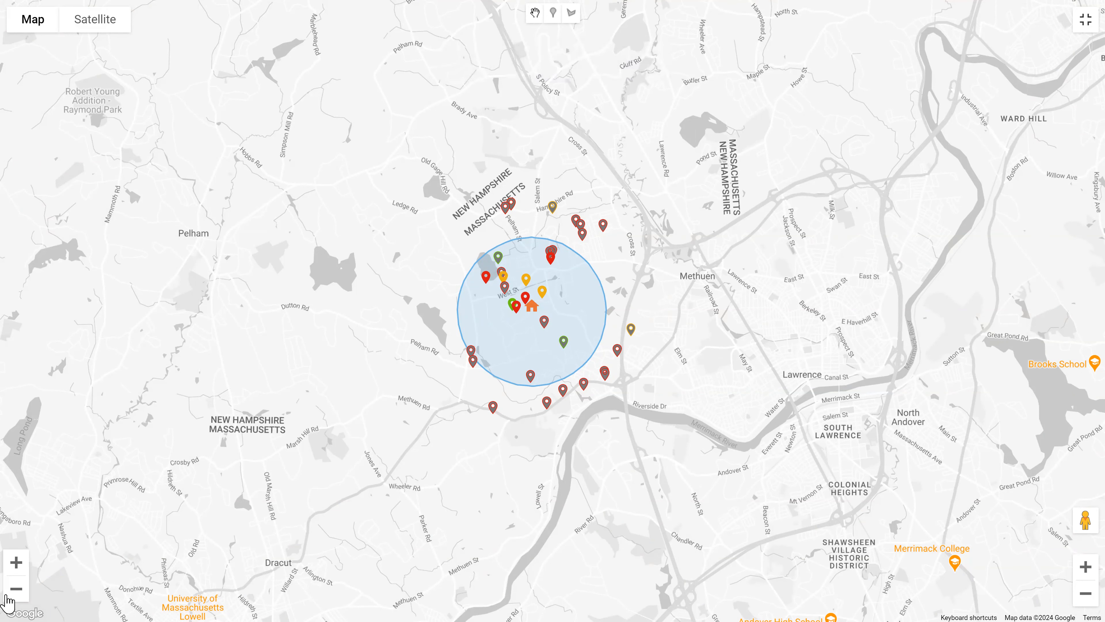
{"action": "left_click", "coordinate": [17, 564]}
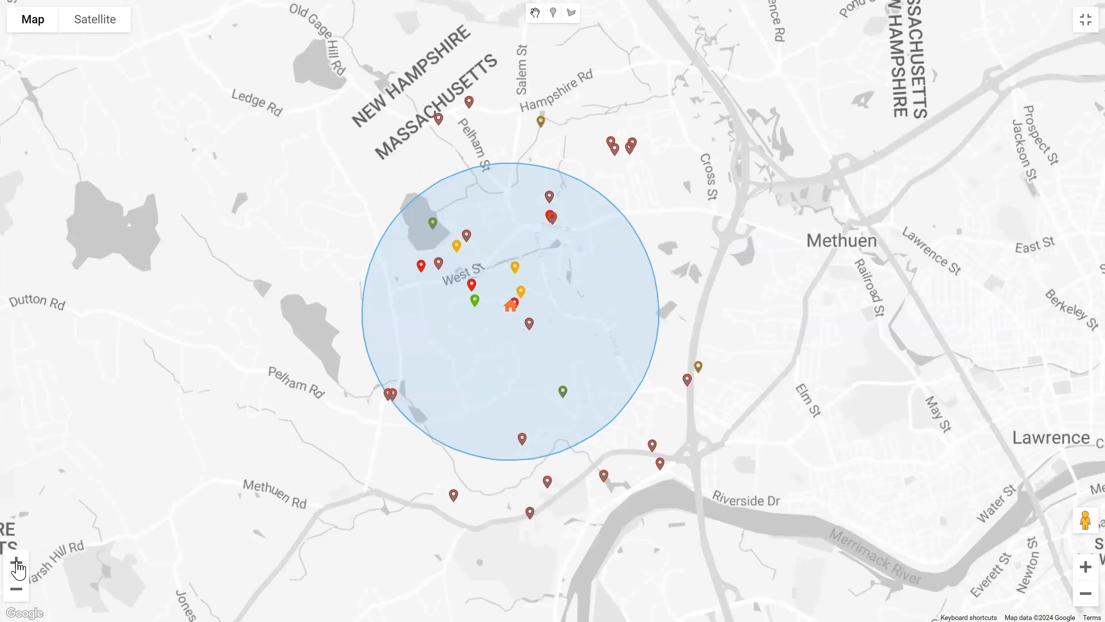
{"action": "left_click", "coordinate": [16, 562]}
{"action": "left_click", "coordinate": [17, 563]}
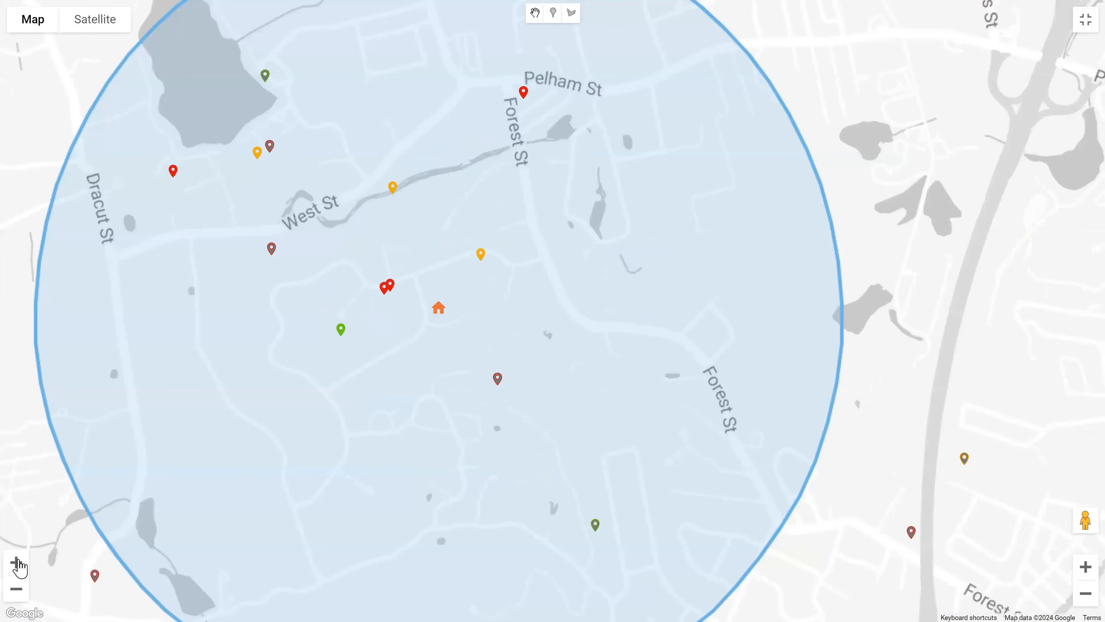
{"action": "left_click", "coordinate": [17, 562]}
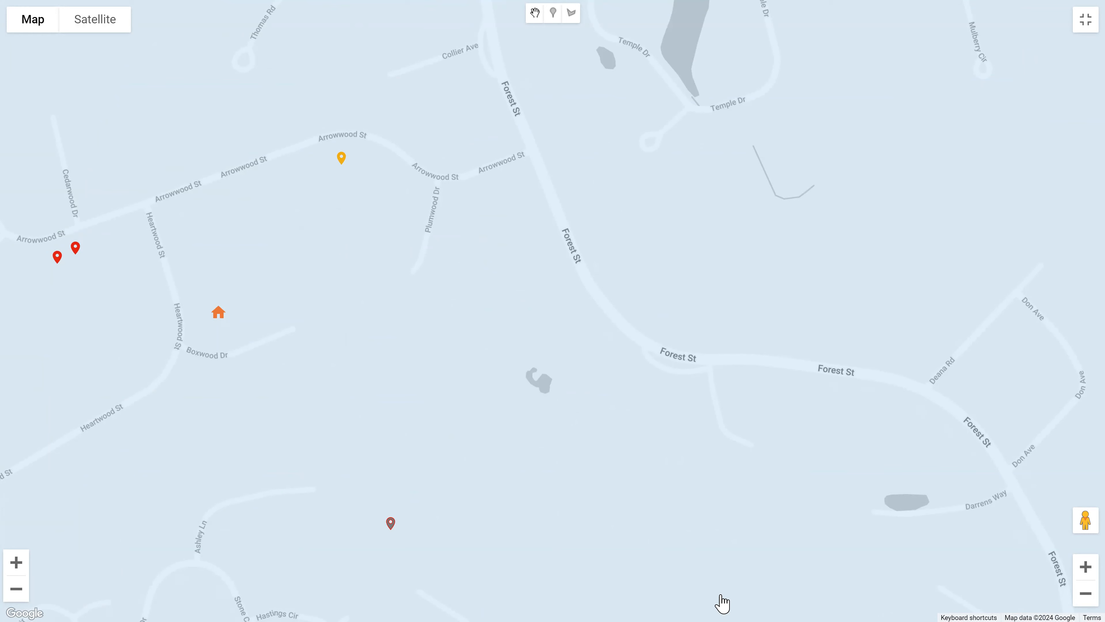
{"action": "left_click", "coordinate": [341, 161]}
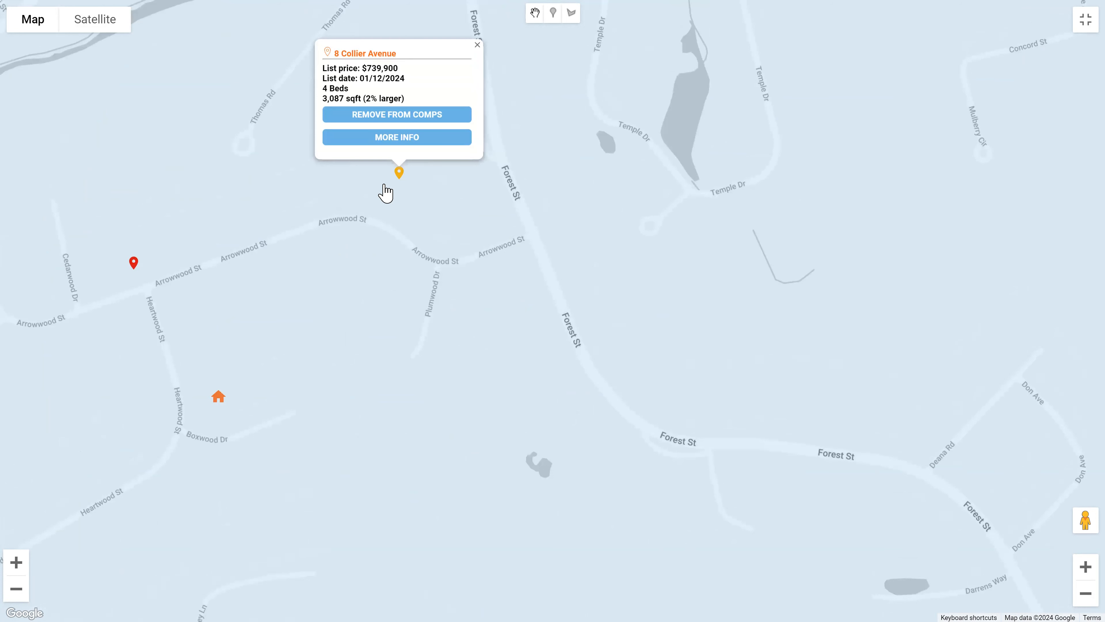
{"action": "mouse_move", "coordinate": [1079, 518]}
{"action": "left_mouse_down"}
{"action": "mouse_move", "coordinate": [898, 439]}
{"action": "mouse_move", "coordinate": [690, 304]}
{"action": "mouse_move", "coordinate": [536, 248]}
{"action": "mouse_move", "coordinate": [507, 209]}
{"action": "mouse_move", "coordinate": [377, 180]}
{"action": "mouse_move", "coordinate": [399, 190]}
{"action": "mouse_move", "coordinate": [311, 263]}
{"action": "mouse_move", "coordinate": [316, 274]}
{"action": "mouse_move", "coordinate": [340, 254]}
{"action": "mouse_move", "coordinate": [331, 220]}
{"action": "mouse_move", "coordinate": [386, 183]}
{"action": "mouse_move", "coordinate": [280, 248]}
{"action": "mouse_move", "coordinate": [296, 240]}
{"action": "mouse_move", "coordinate": [312, 174]}
{"action": "mouse_move", "coordinate": [270, 94]}
{"action": "mouse_move", "coordinate": [343, 155]}
{"action": "mouse_move", "coordinate": [392, 220]}
{"action": "mouse_move", "coordinate": [395, 244]}
{"action": "mouse_move", "coordinate": [382, 247]}
{"action": "left_mouse_up"}
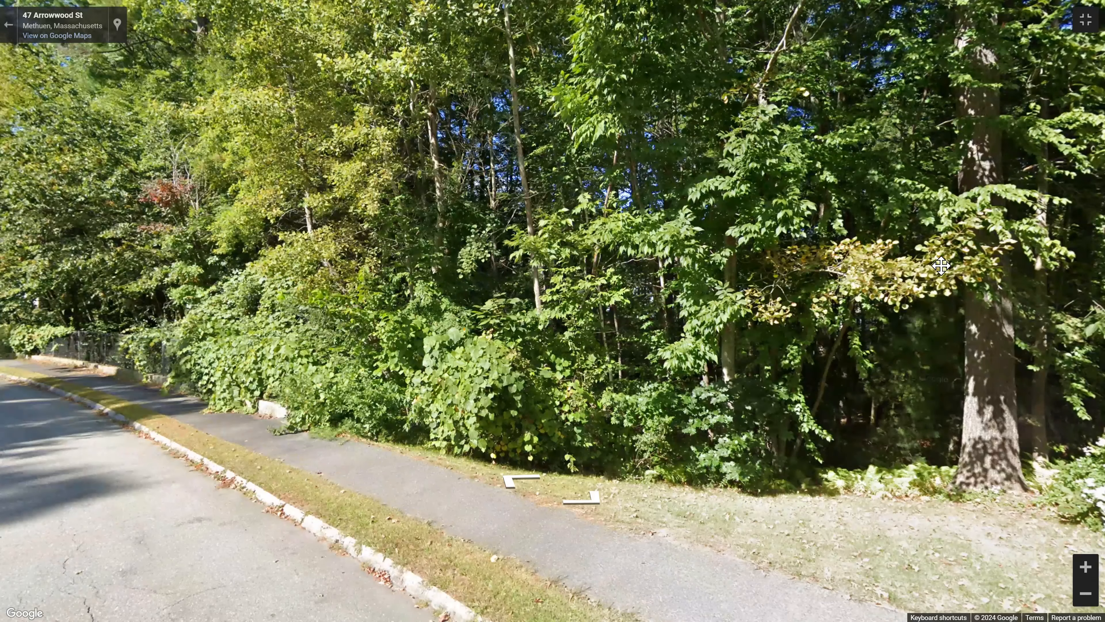
Look around and move along Arrowwood St in street view, then exit full screen
{"action": "left_click_drag", "start_coordinate": [941, 266], "coordinate": [968, 266]}
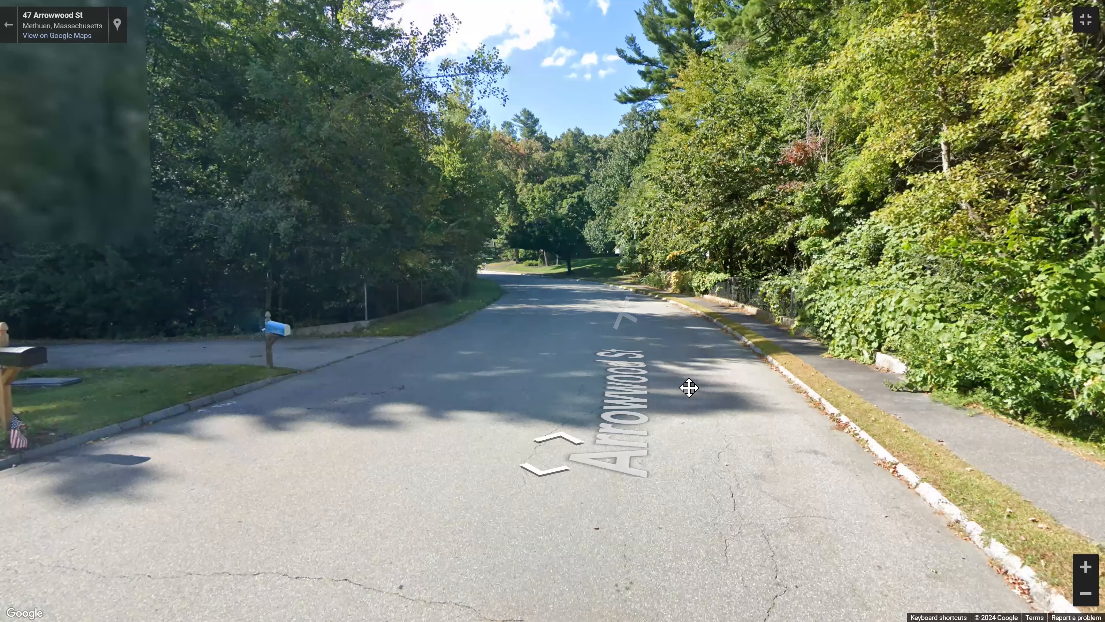
{"action": "left_click_drag", "start_coordinate": [690, 387], "coordinate": [878, 359]}
{"action": "left_click_drag", "start_coordinate": [403, 342], "coordinate": [754, 339]}
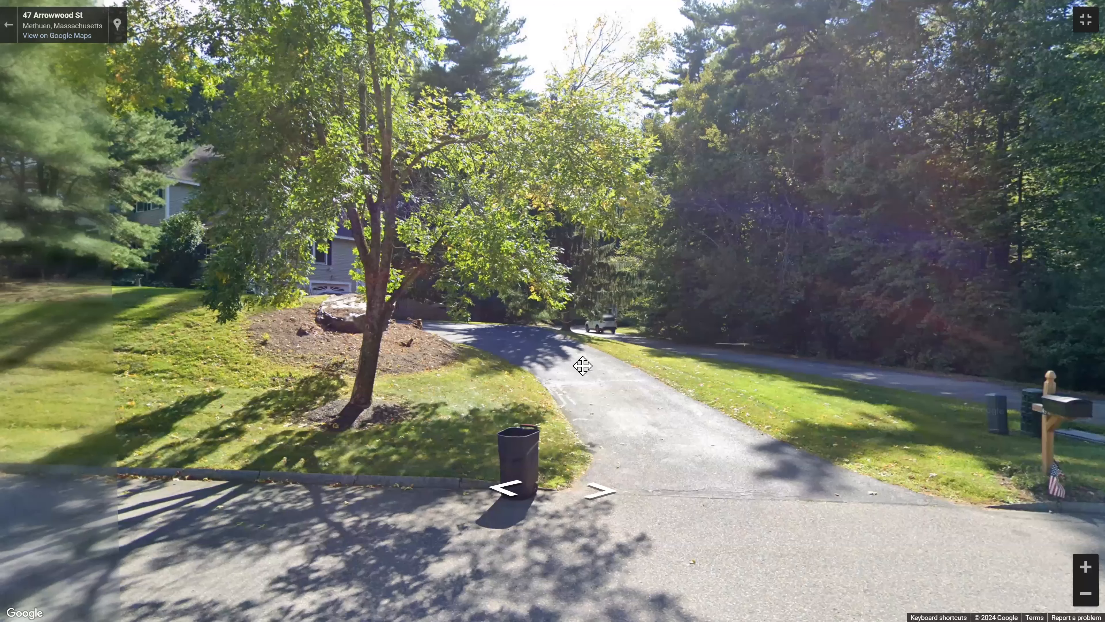
{"action": "left_click", "coordinate": [582, 366]}
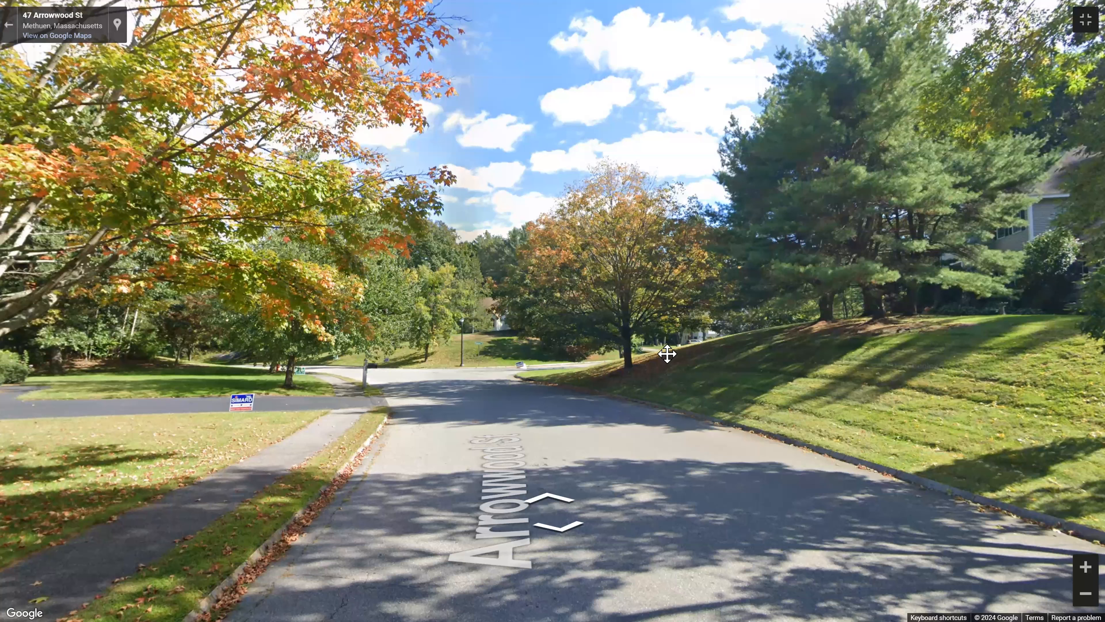
{"action": "left_click_drag", "start_coordinate": [663, 351], "coordinate": [795, 353]}
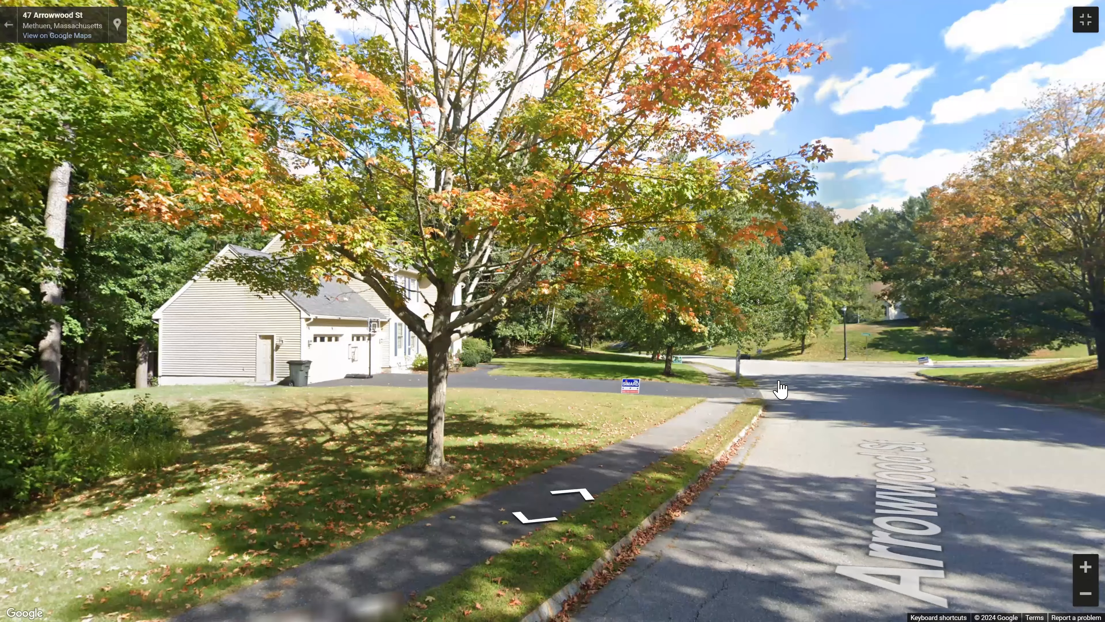
{"action": "left_click_drag", "start_coordinate": [780, 388], "coordinate": [850, 455]}
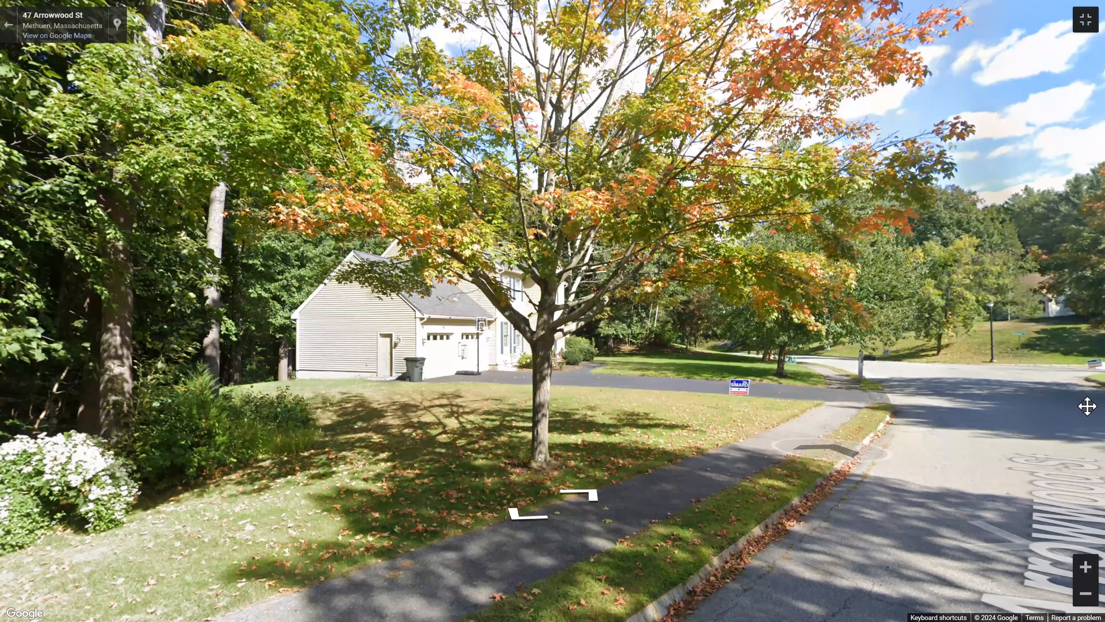
{"action": "left_click_drag", "start_coordinate": [605, 456], "coordinate": [1041, 432]}
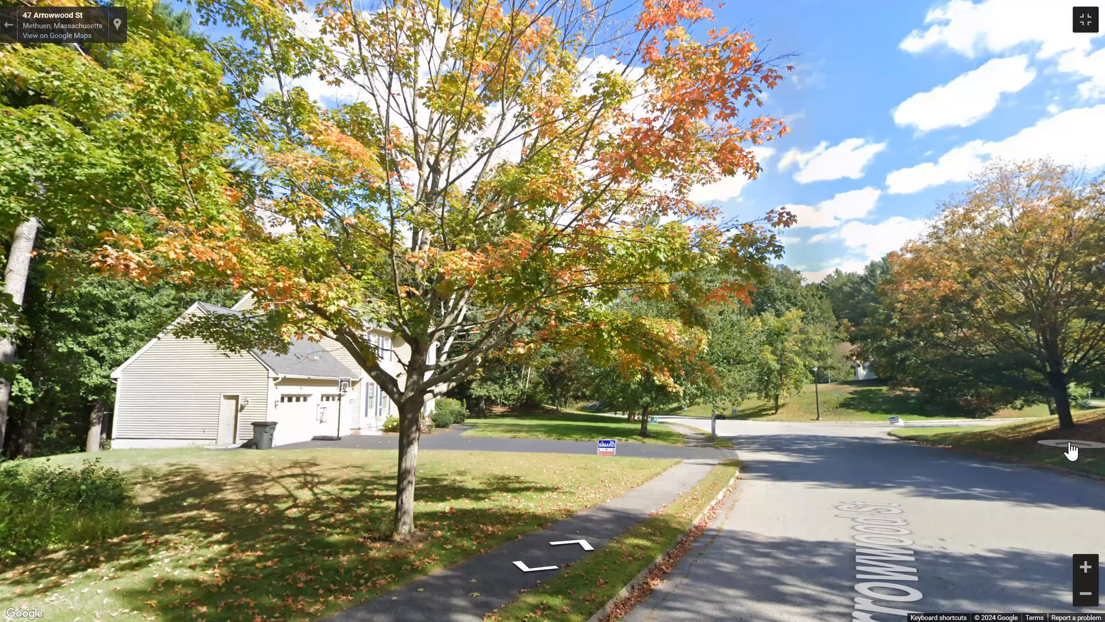
{"action": "key", "text": "Escape"}
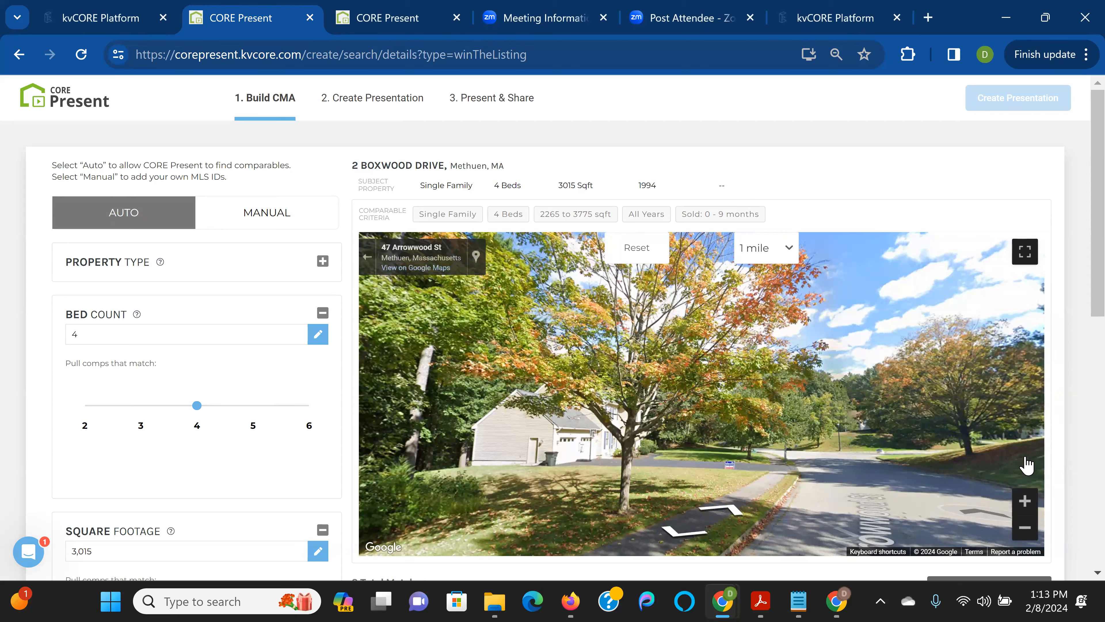
{"action": "left_click", "coordinate": [369, 257]}
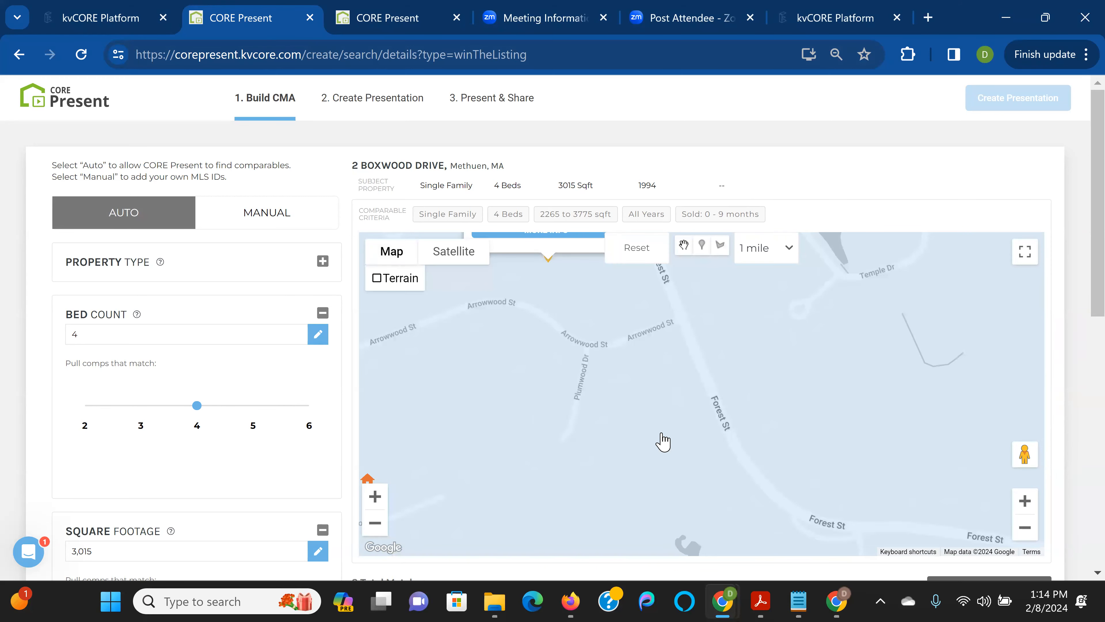
{"action": "left_click_drag", "start_coordinate": [651, 395], "coordinate": [728, 555]}
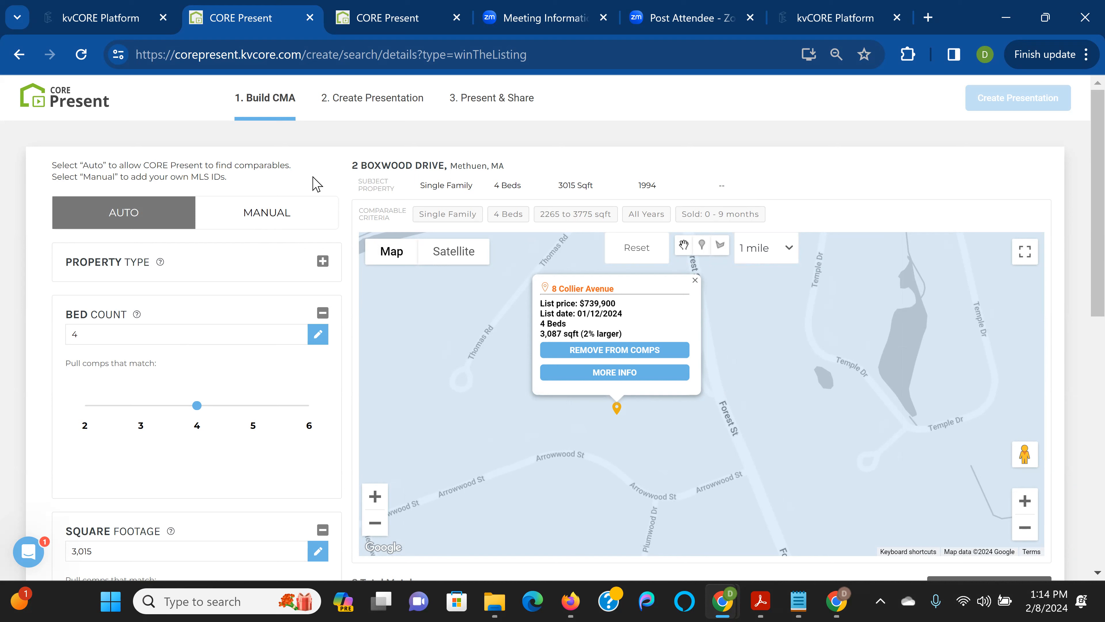
{"action": "left_click", "coordinate": [695, 280]}
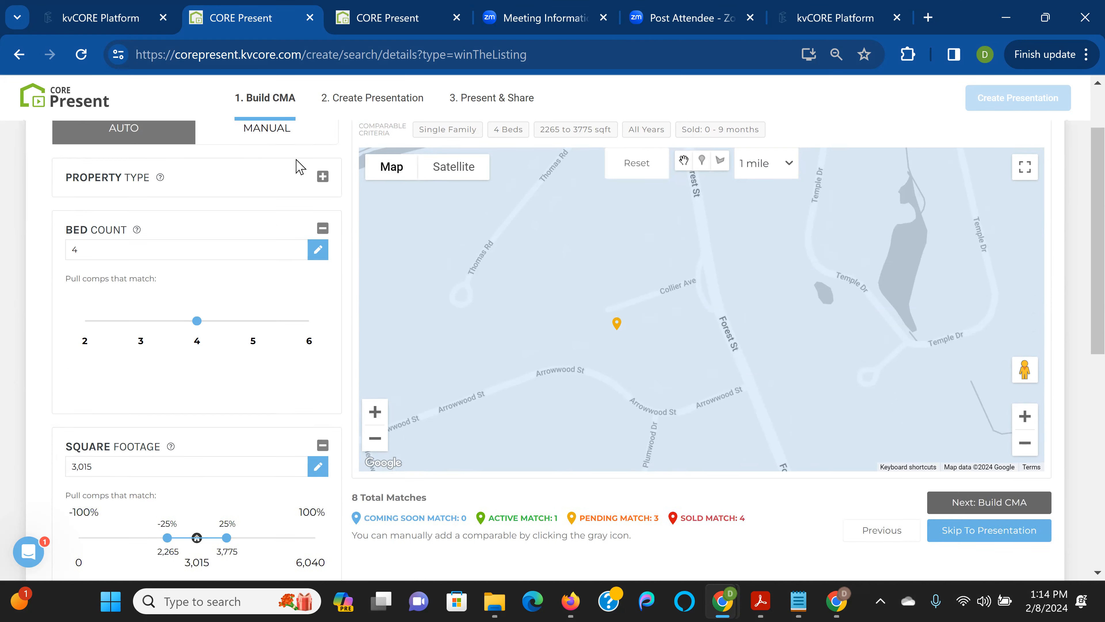
{"action": "scroll", "coordinate": [296, 166], "scroll_direction": "down", "scroll_amount": 5}
{"action": "scroll", "coordinate": [295, 167], "scroll_direction": "down", "scroll_amount": 4}
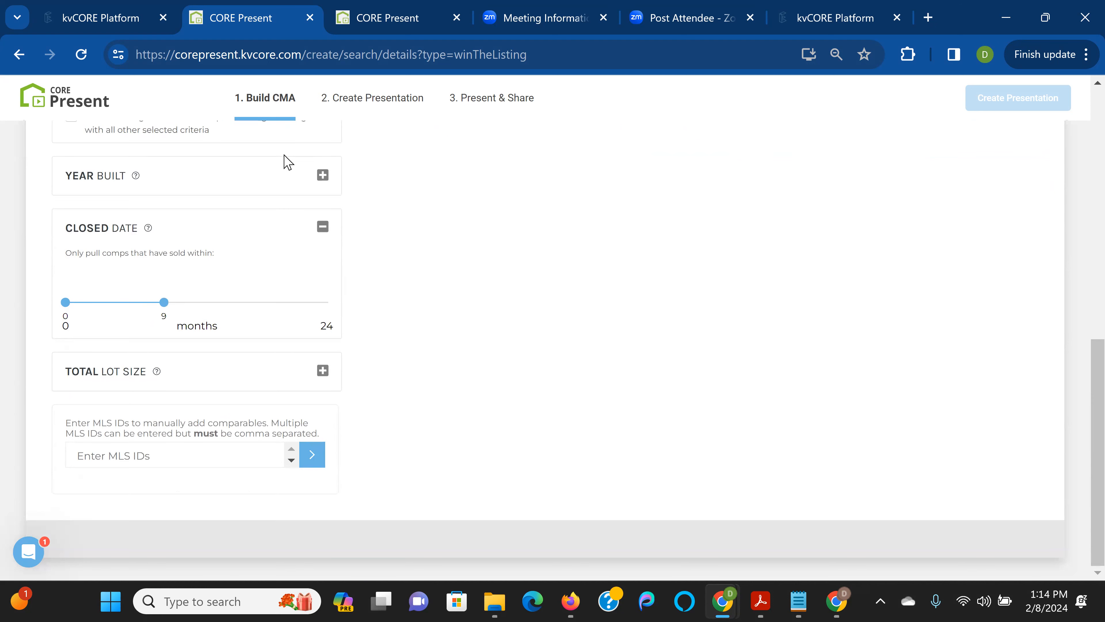
{"action": "scroll", "coordinate": [318, 230], "scroll_direction": "up", "scroll_amount": 9}
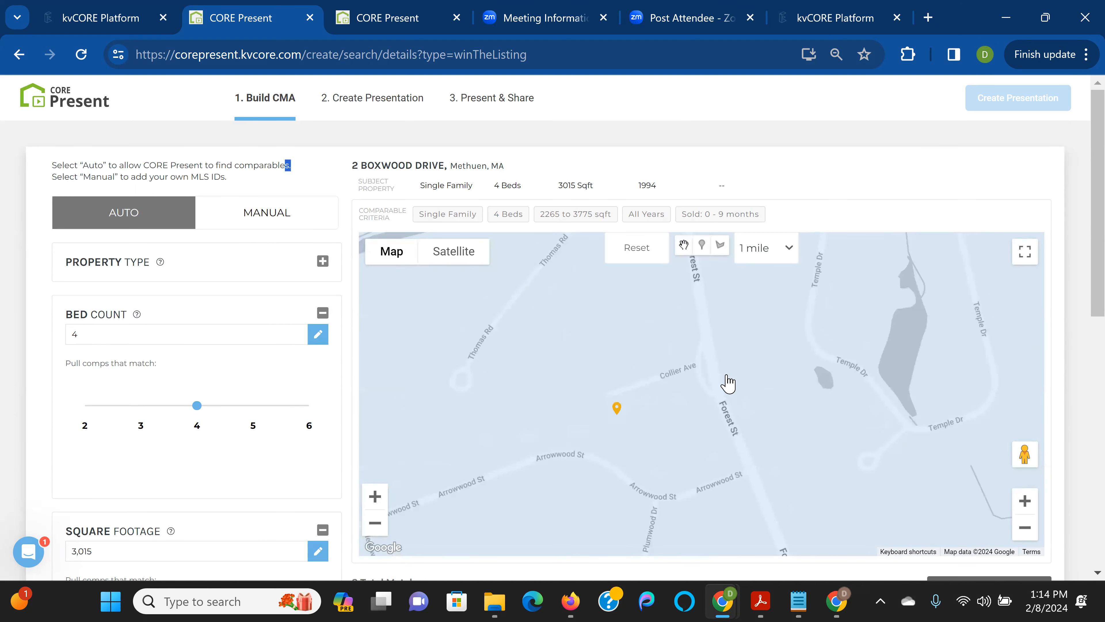
{"action": "left_click", "coordinate": [1025, 528]}
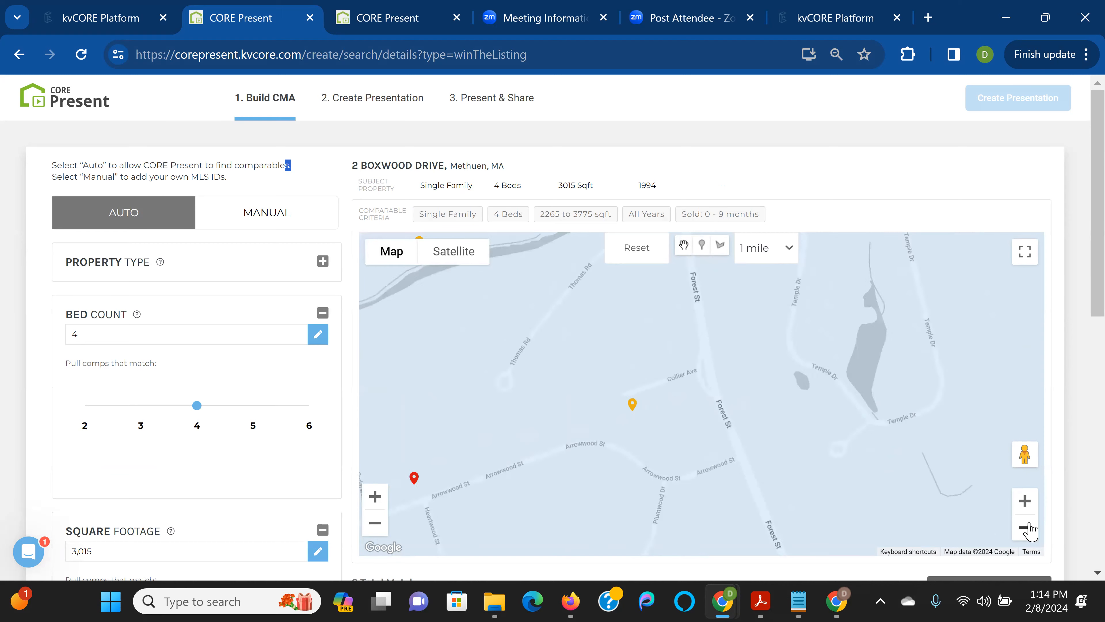
{"action": "left_click", "coordinate": [1025, 528]}
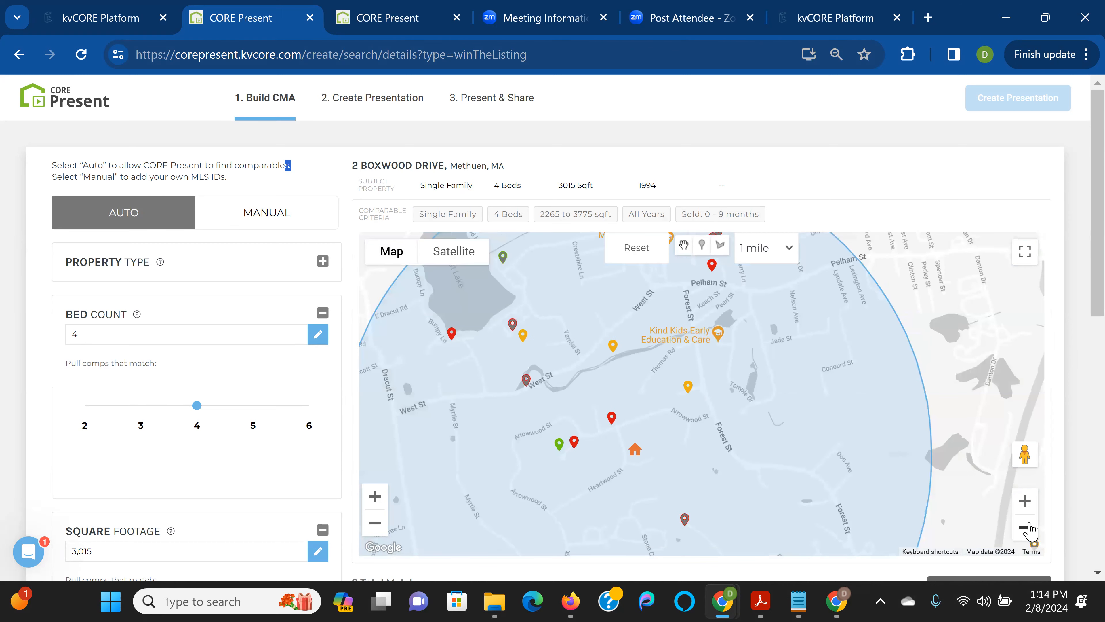
{"action": "left_click", "coordinate": [1026, 527]}
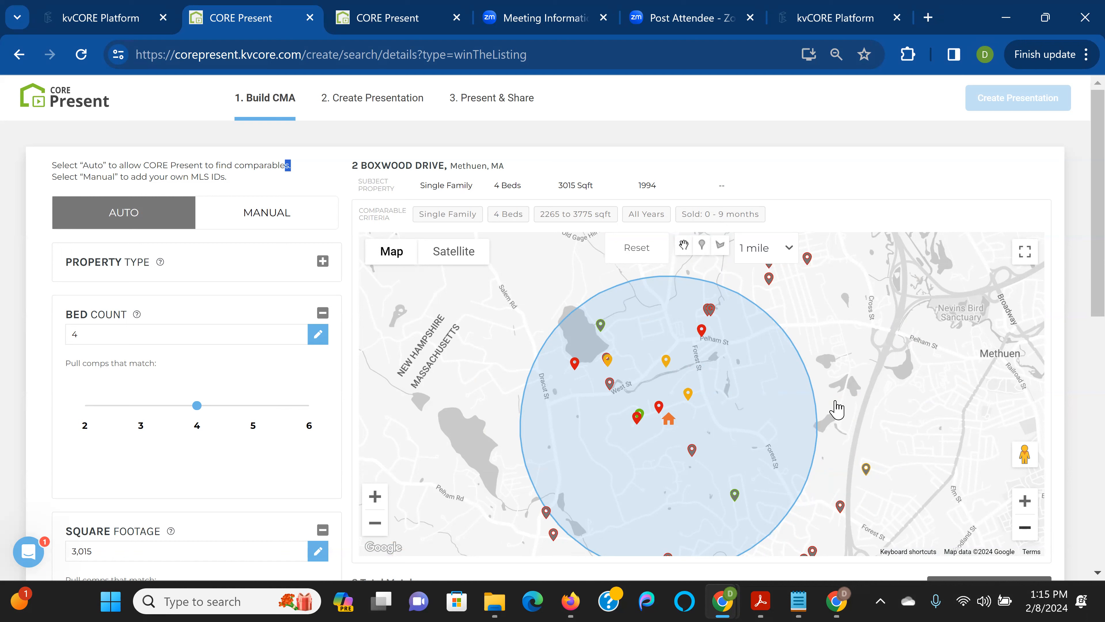
{"action": "left_click", "coordinate": [688, 394]}
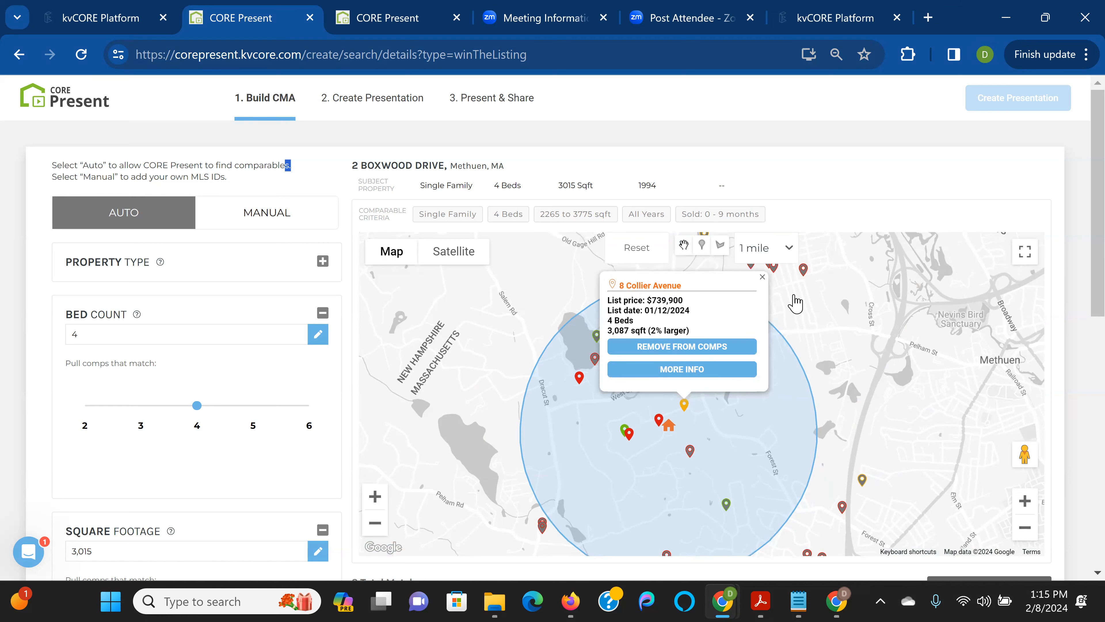
{"action": "left_click", "coordinate": [763, 275]}
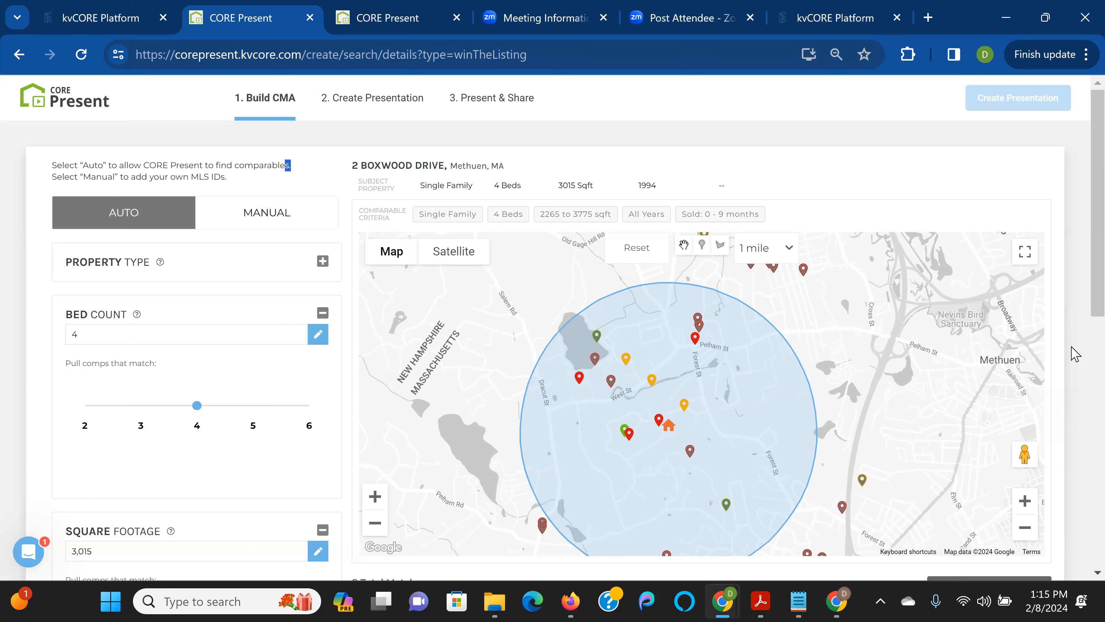
Keep the Auto comparable search with its 8 matches and proceed to Build CMA
{"action": "scroll", "coordinate": [256, 437], "scroll_direction": "down", "scroll_amount": 6}
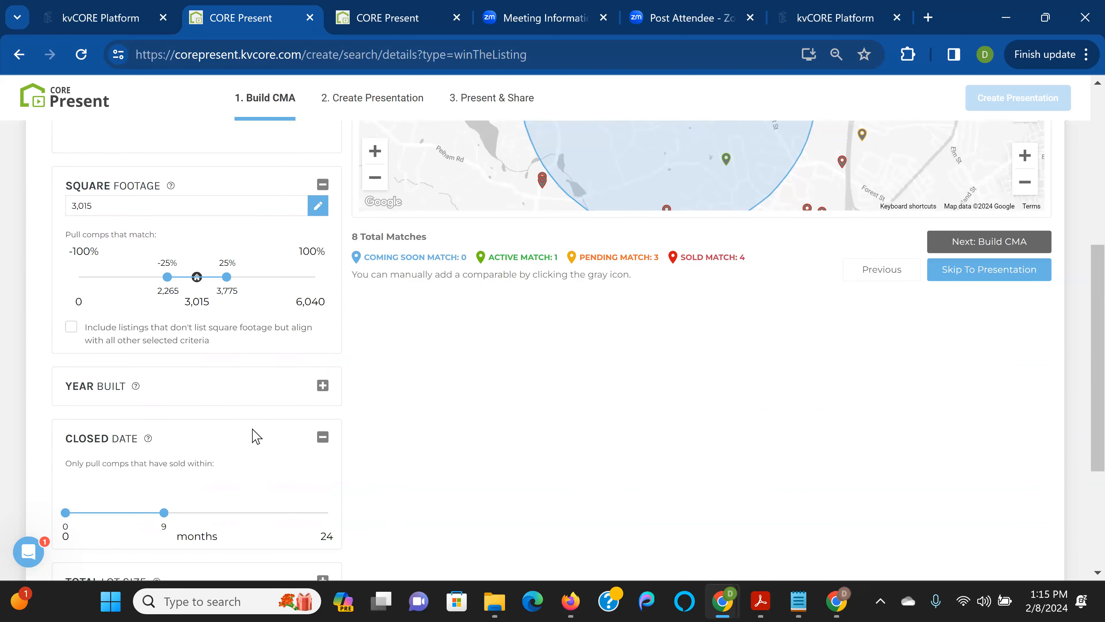
{"action": "scroll", "coordinate": [257, 438], "scroll_direction": "down", "scroll_amount": 4}
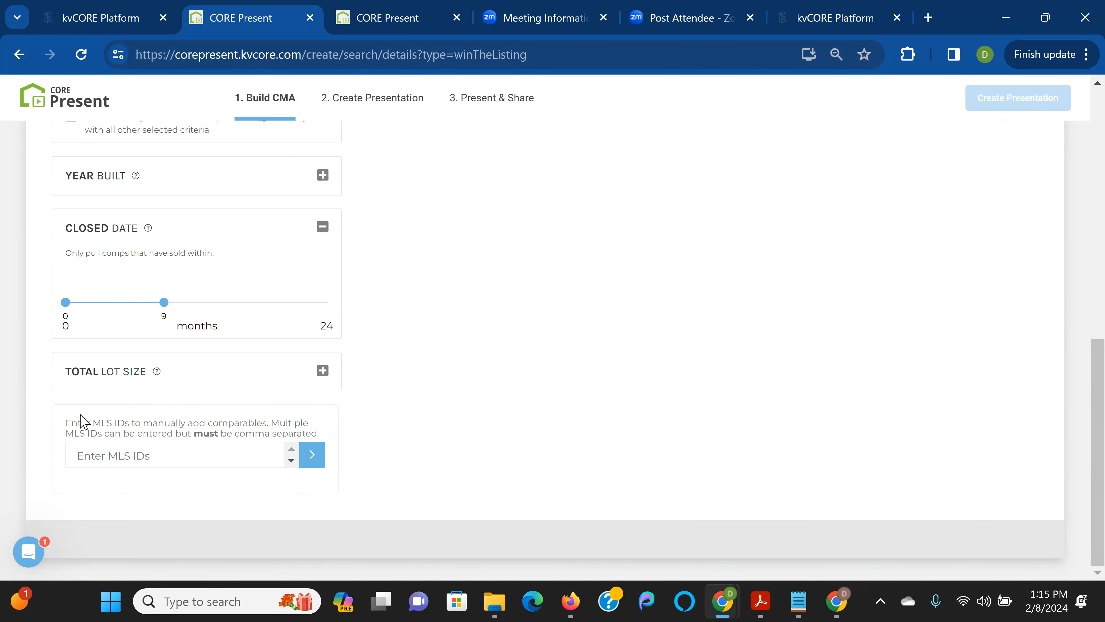
{"action": "scroll", "coordinate": [264, 457], "scroll_direction": "up", "scroll_amount": 10}
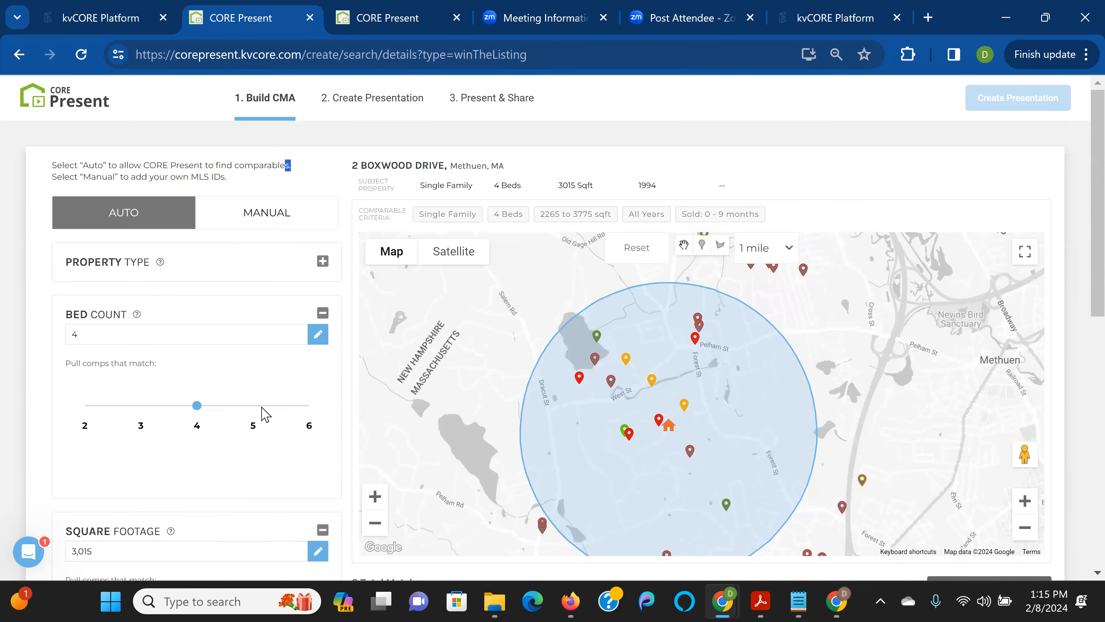
{"action": "left_click", "coordinate": [278, 224]}
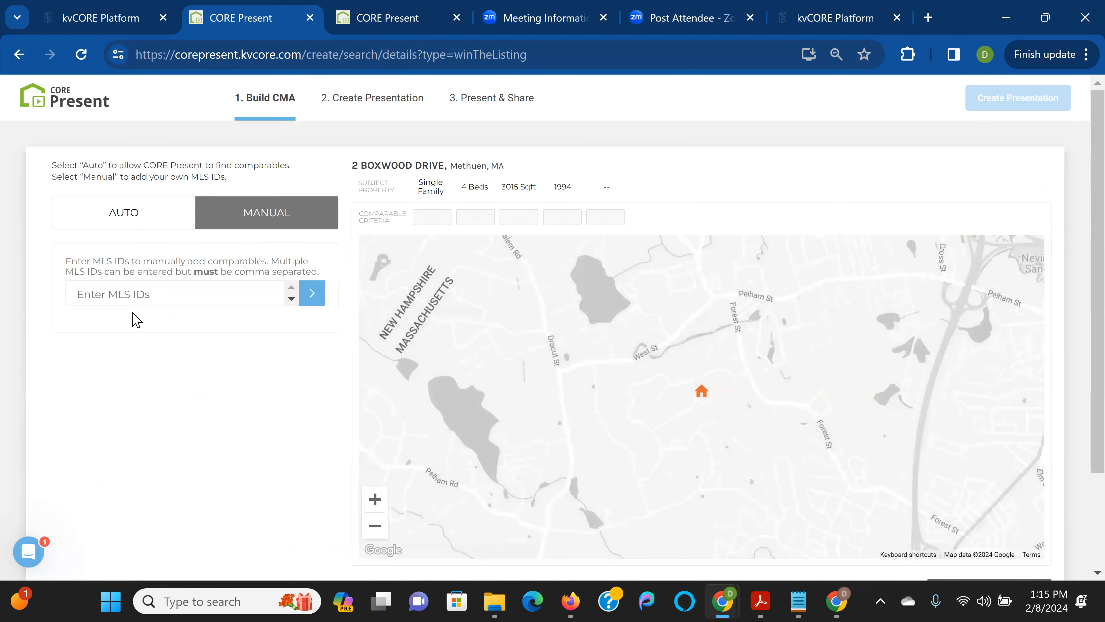
{"action": "left_click", "coordinate": [159, 210]}
{"action": "scroll", "coordinate": [1081, 416], "scroll_direction": "down", "scroll_amount": 1}
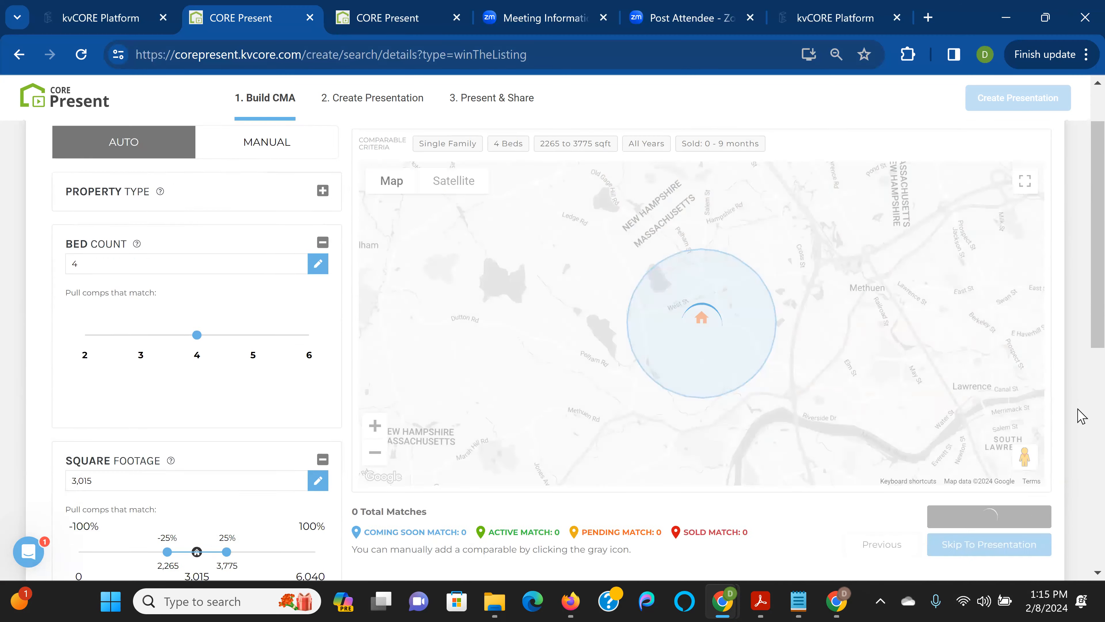
{"action": "scroll", "coordinate": [1081, 416], "scroll_direction": "down", "scroll_amount": 2}
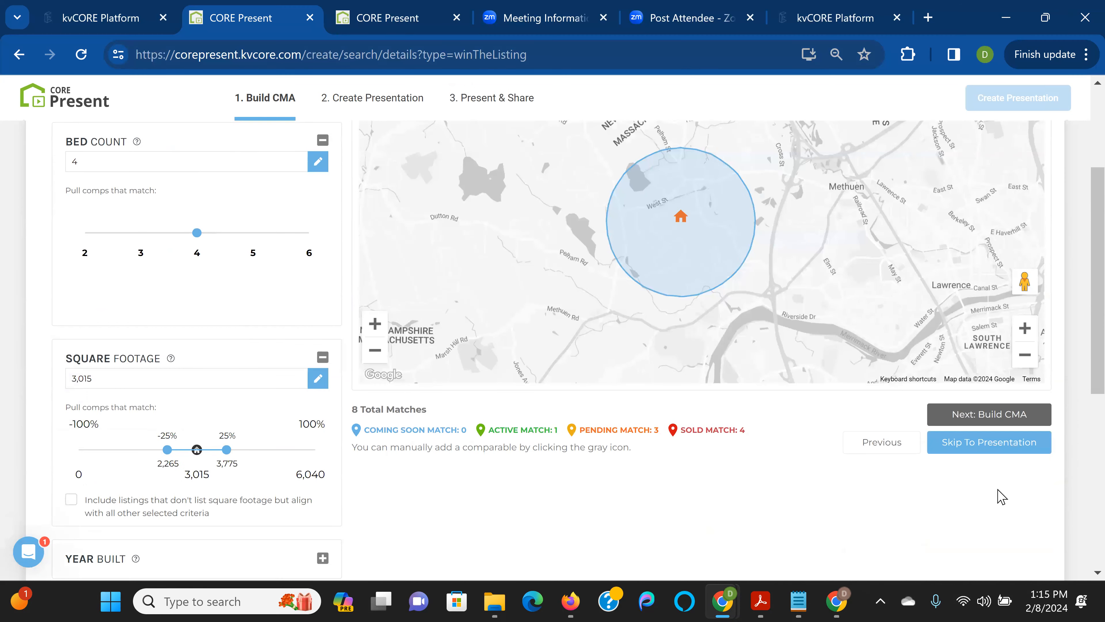
{"action": "left_click", "coordinate": [978, 417]}
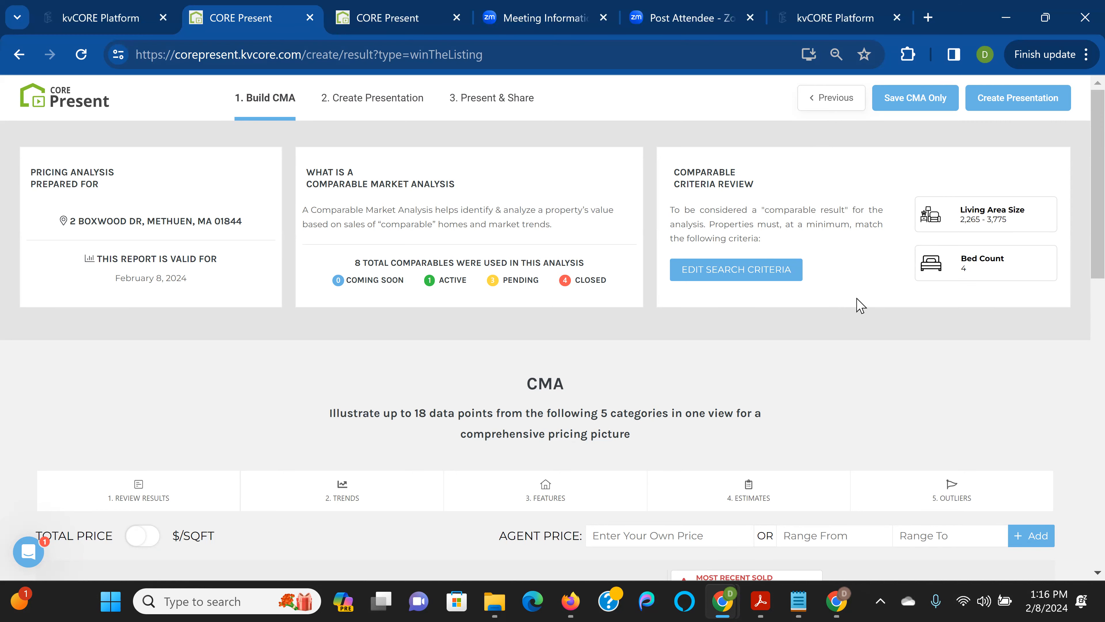
{"action": "scroll", "coordinate": [855, 300], "scroll_direction": "down", "scroll_amount": 4}
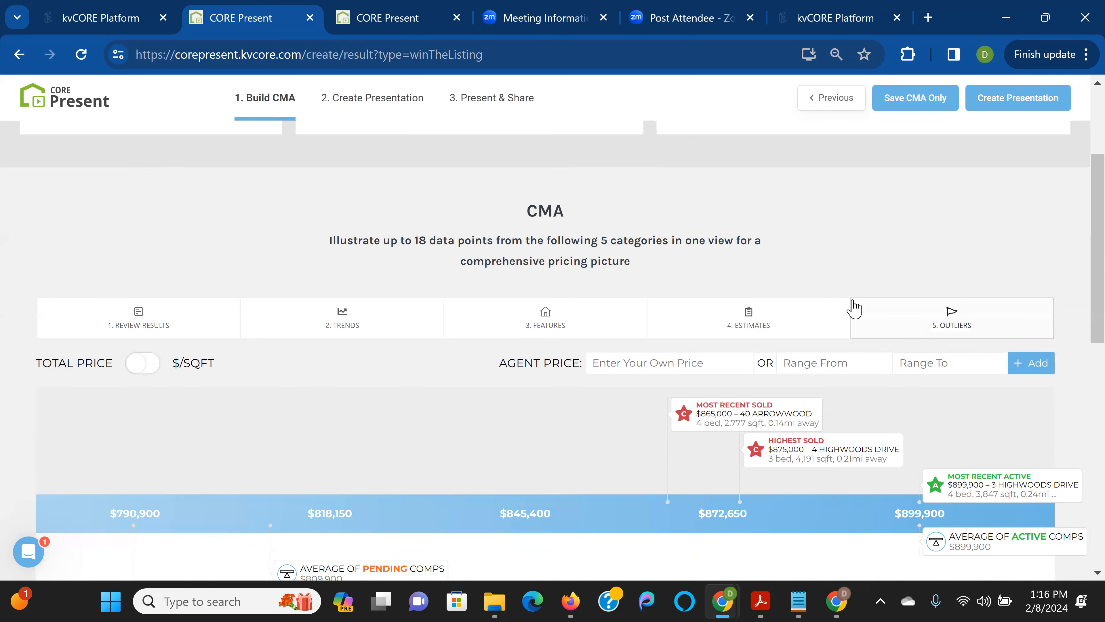
{"action": "scroll", "coordinate": [854, 307], "scroll_direction": "down", "scroll_amount": 2}
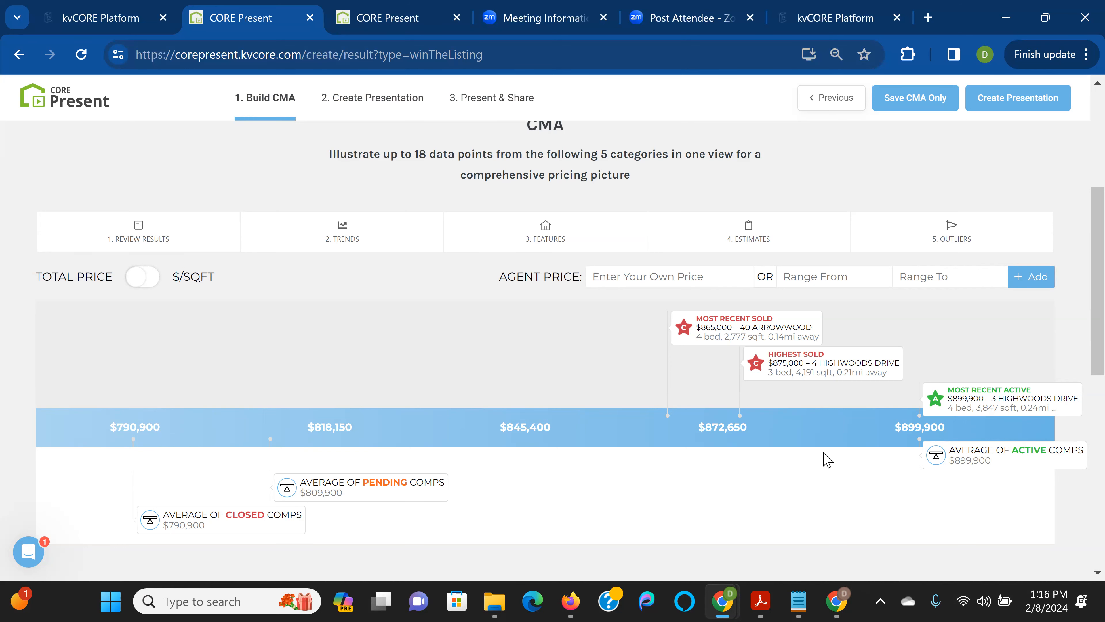
{"action": "left_click", "coordinate": [170, 231]}
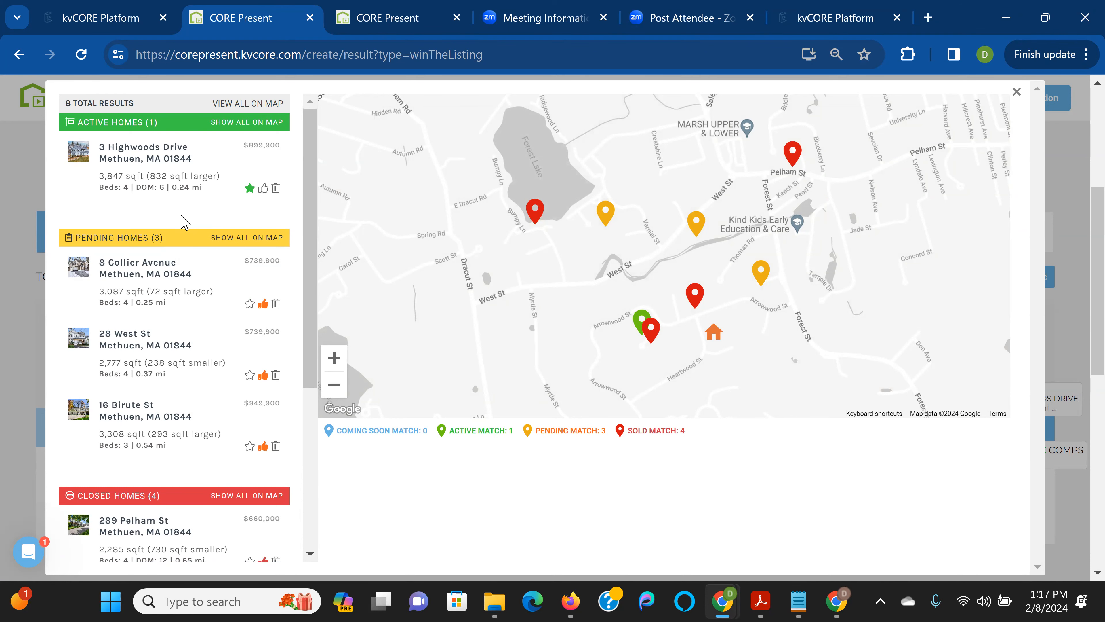
{"action": "left_click", "coordinate": [221, 153]}
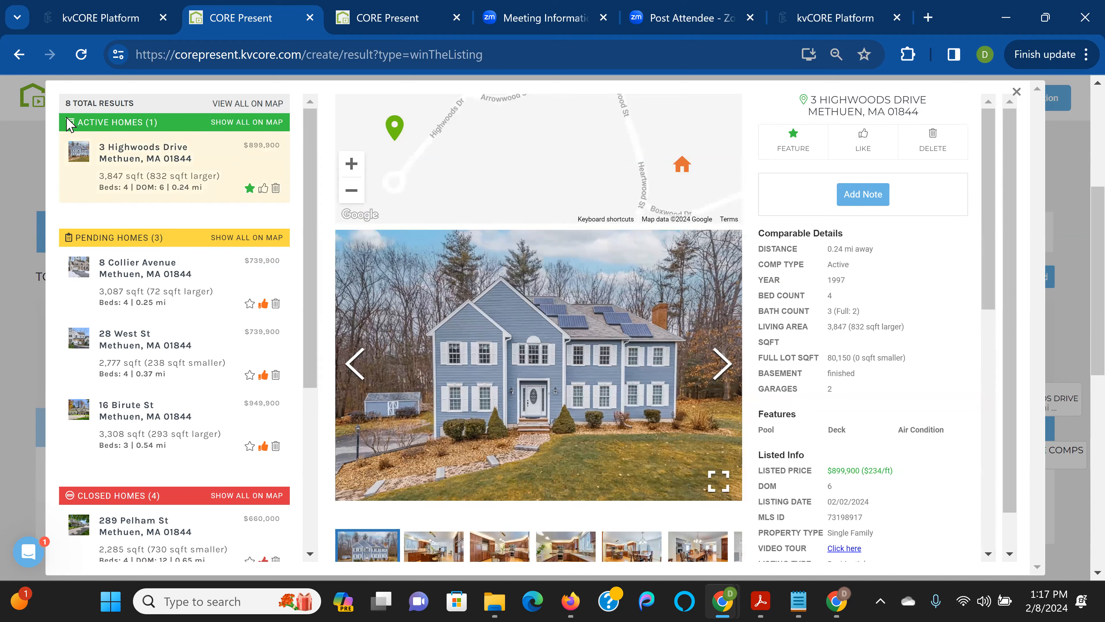
{"action": "left_click", "coordinate": [256, 101]}
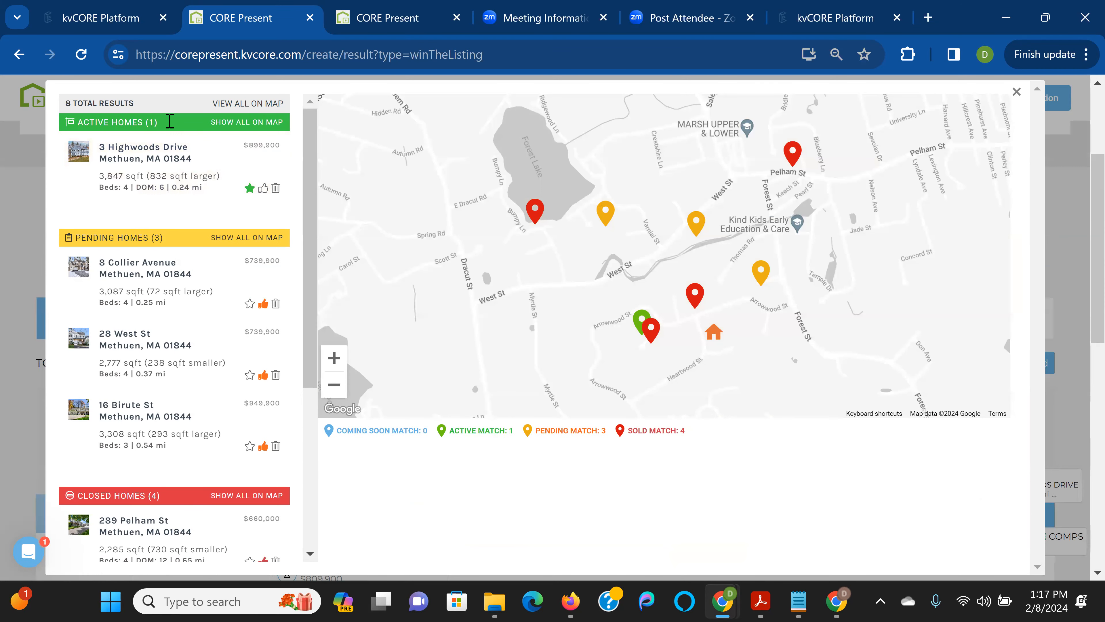
{"action": "left_click", "coordinate": [242, 123]}
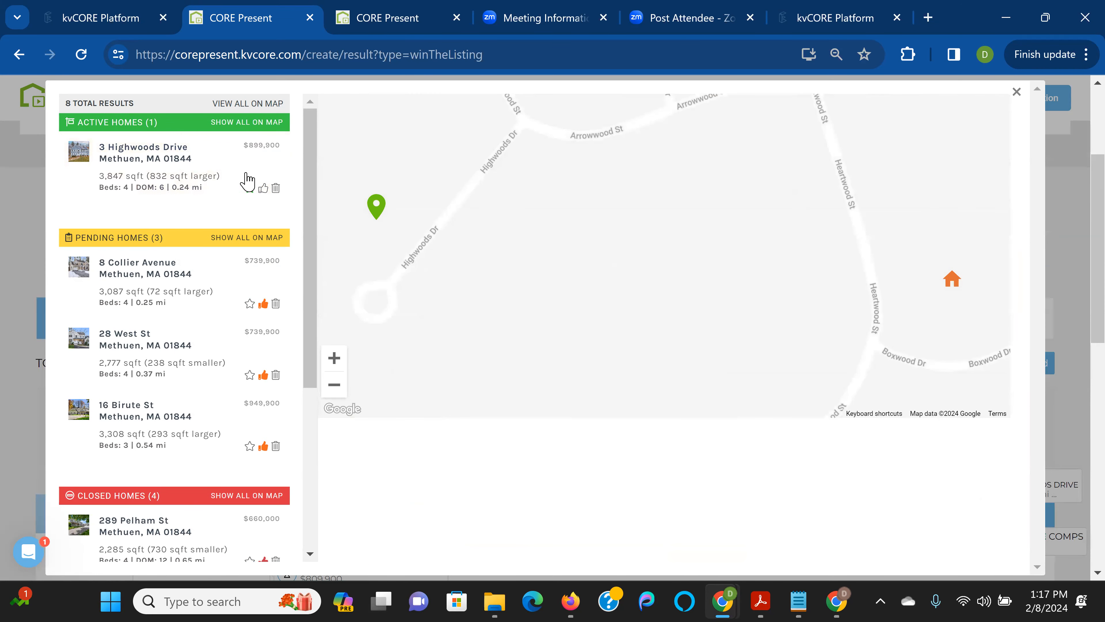
{"action": "left_click", "coordinate": [227, 240]}
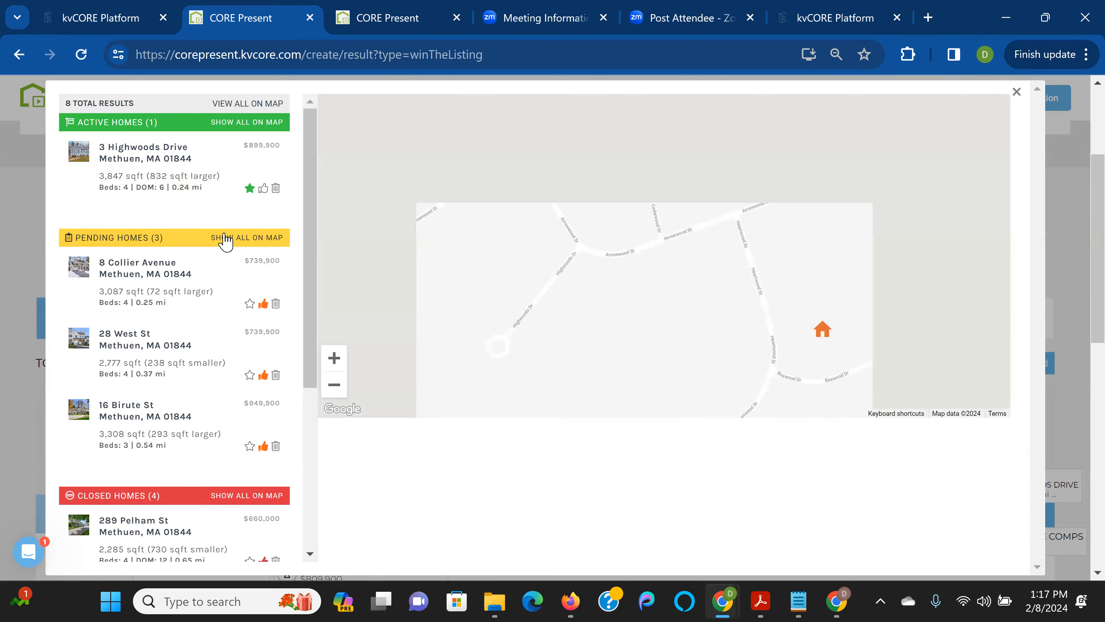
{"action": "left_click", "coordinate": [259, 496]}
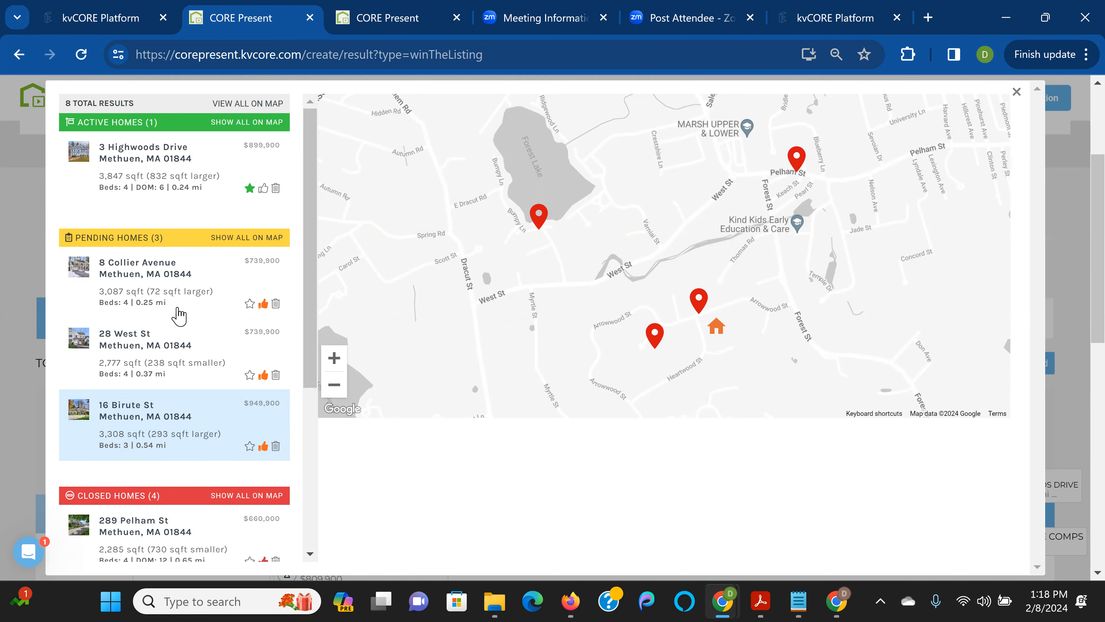
{"action": "left_click", "coordinate": [176, 281]}
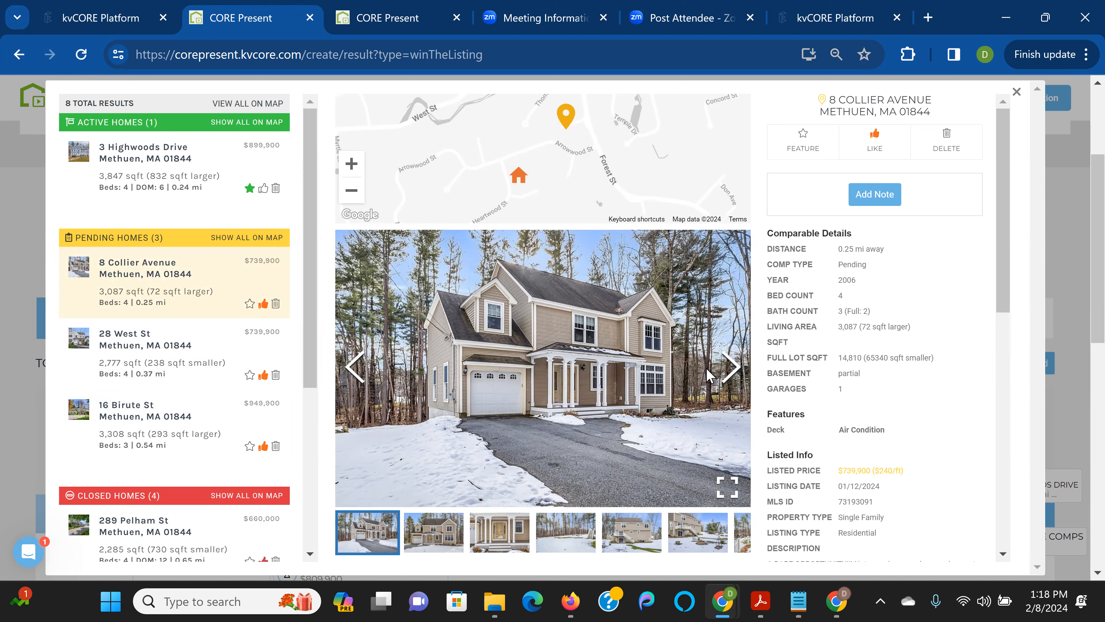
{"action": "left_click", "coordinate": [1017, 94]}
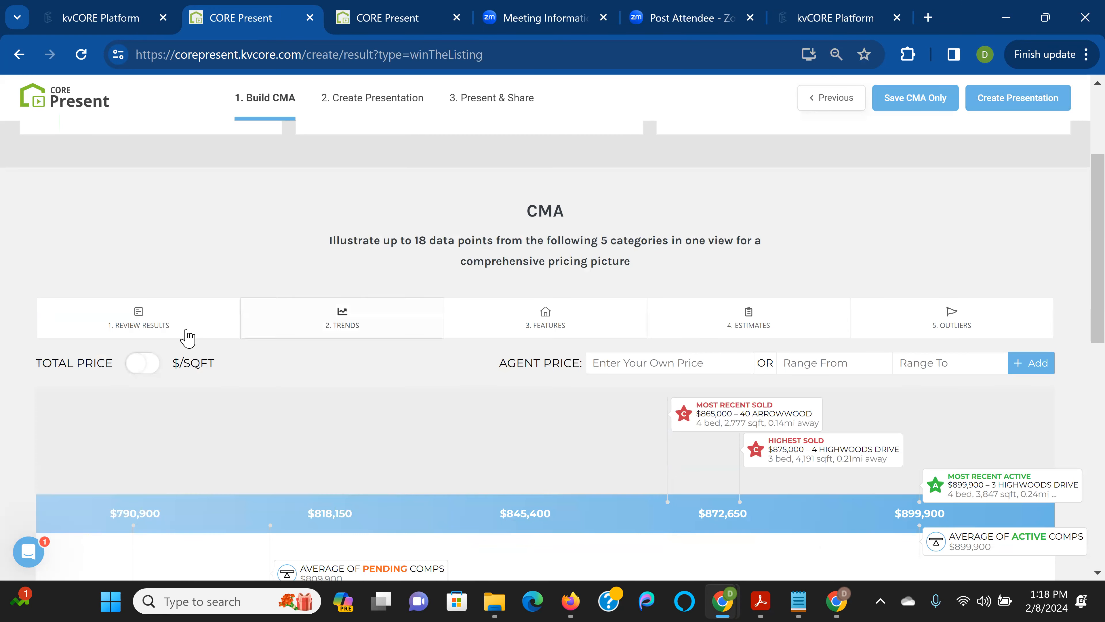
{"action": "left_click", "coordinate": [172, 330]}
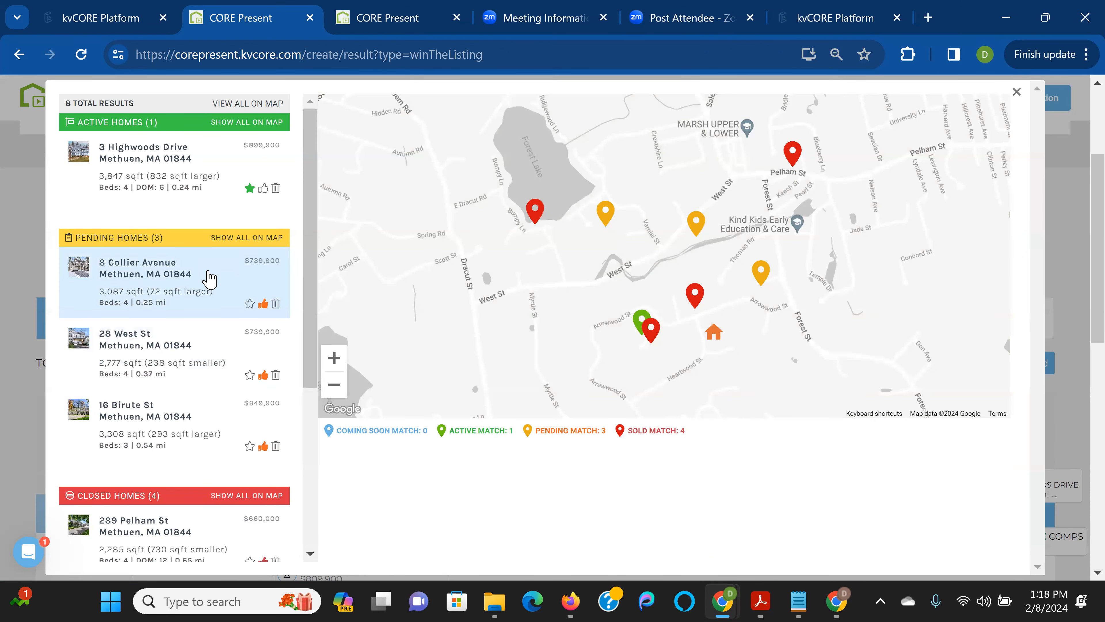
{"action": "left_click", "coordinate": [275, 301]}
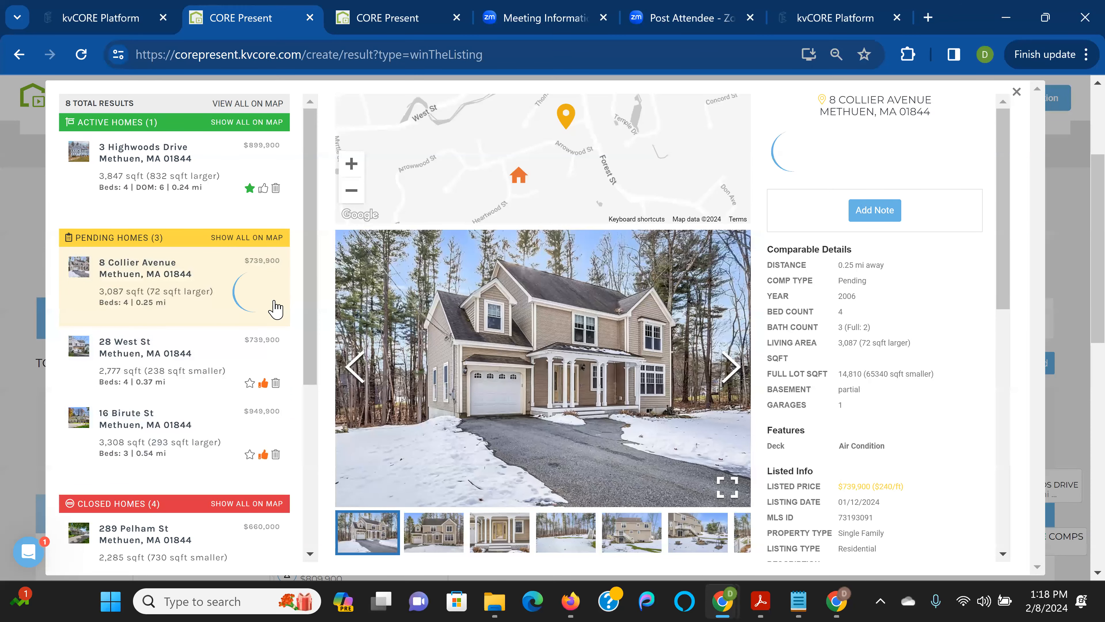
{"action": "left_click", "coordinate": [179, 369]}
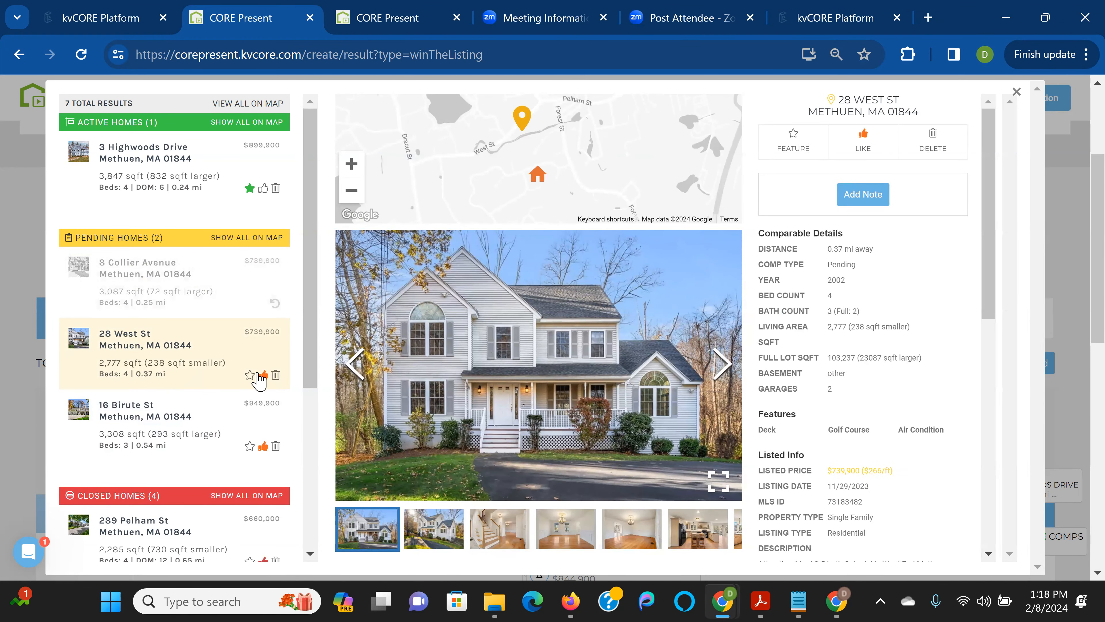
{"action": "left_click", "coordinate": [723, 362]}
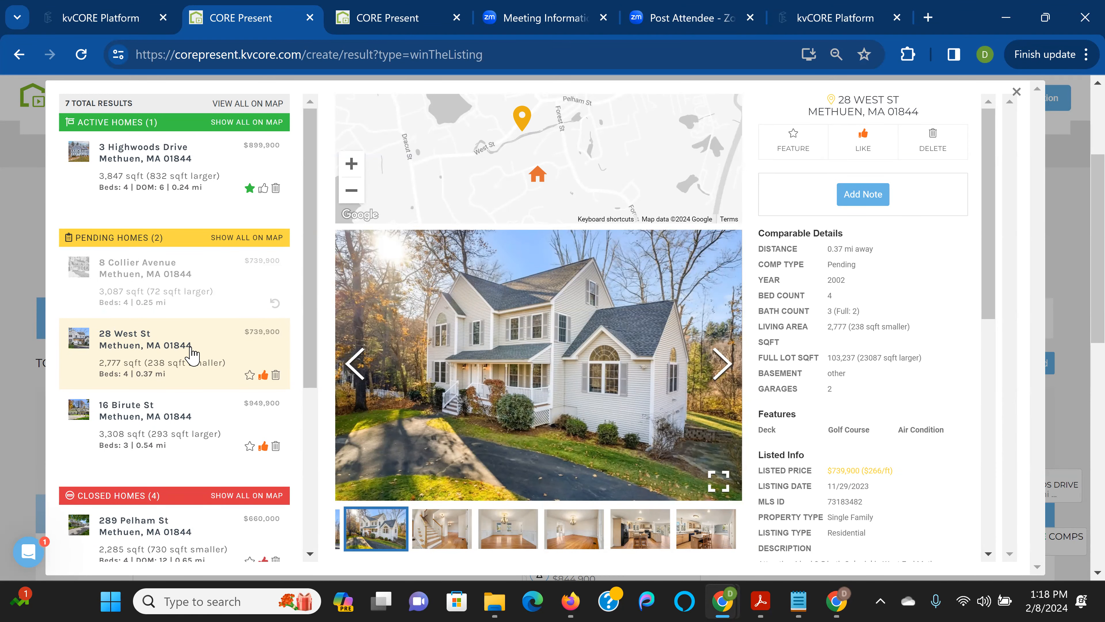
{"action": "left_click", "coordinate": [249, 376]}
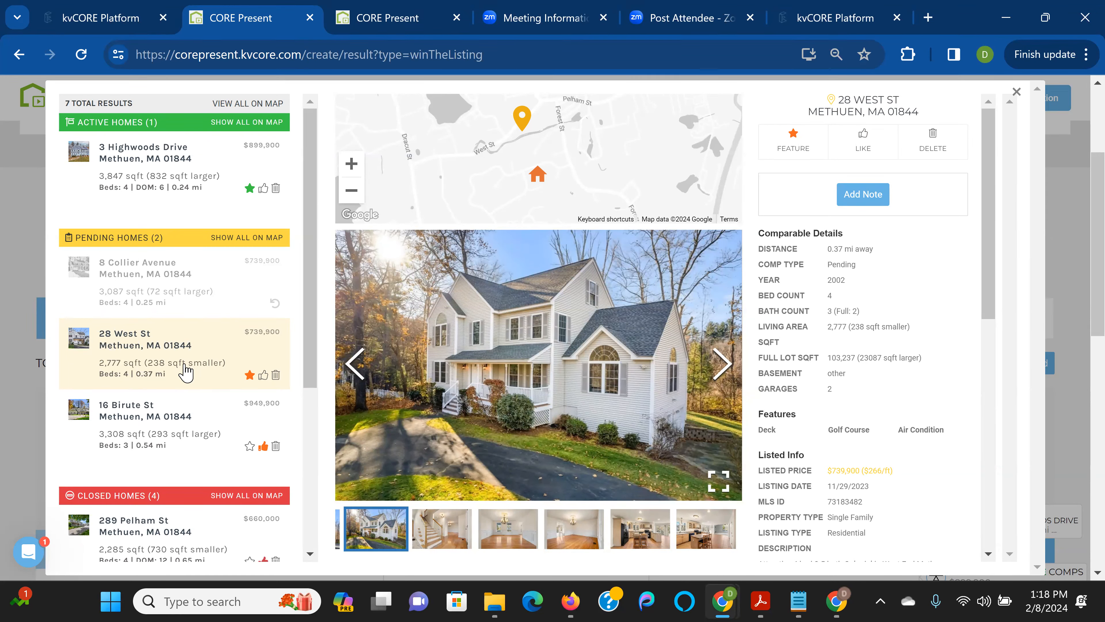
{"action": "left_click", "coordinate": [179, 420]}
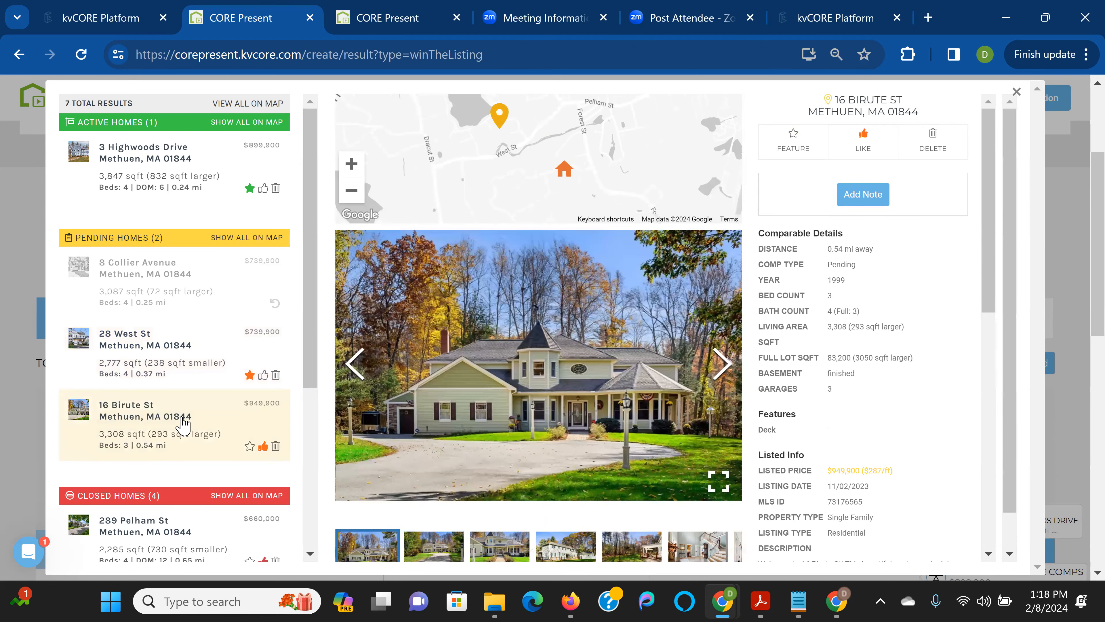
{"action": "left_click", "coordinate": [720, 365]}
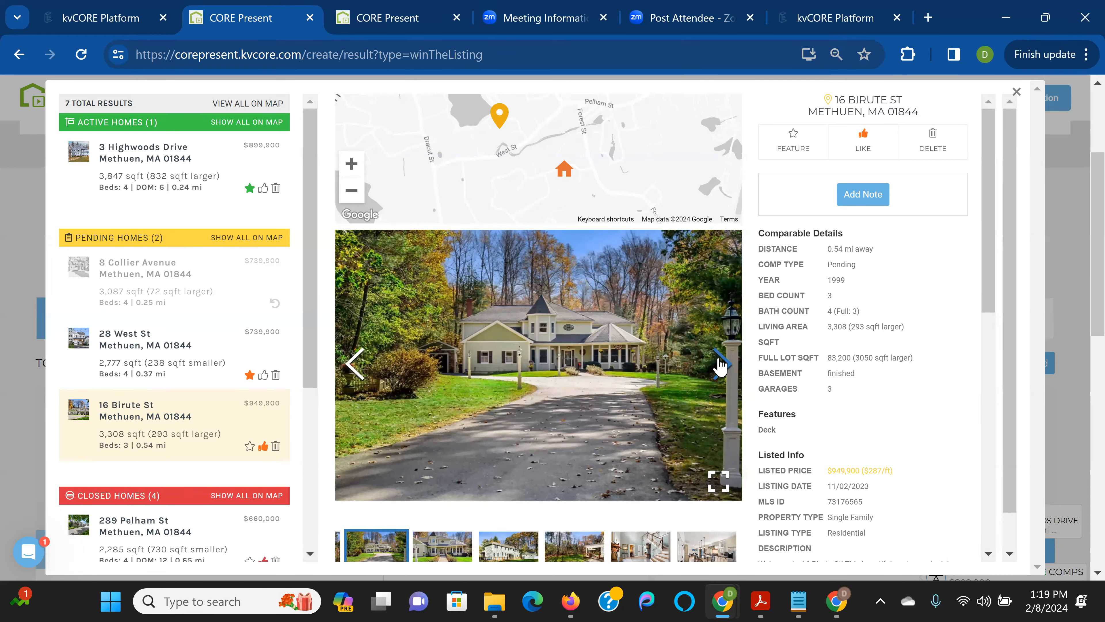
{"action": "left_click", "coordinate": [720, 366]}
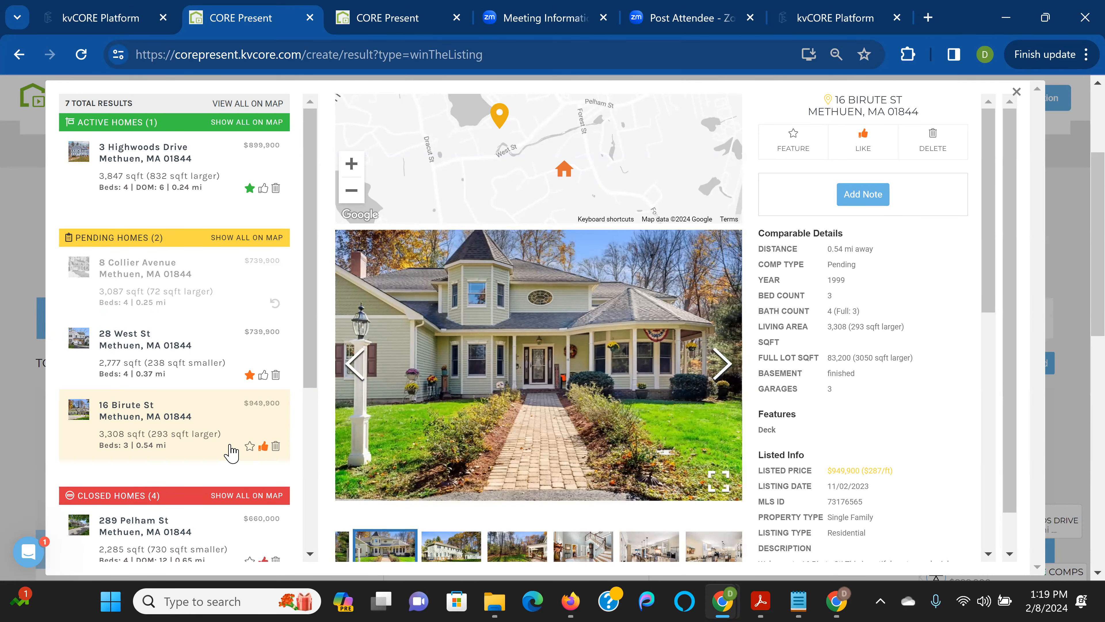
{"action": "scroll", "coordinate": [230, 453], "scroll_direction": "down", "scroll_amount": 5}
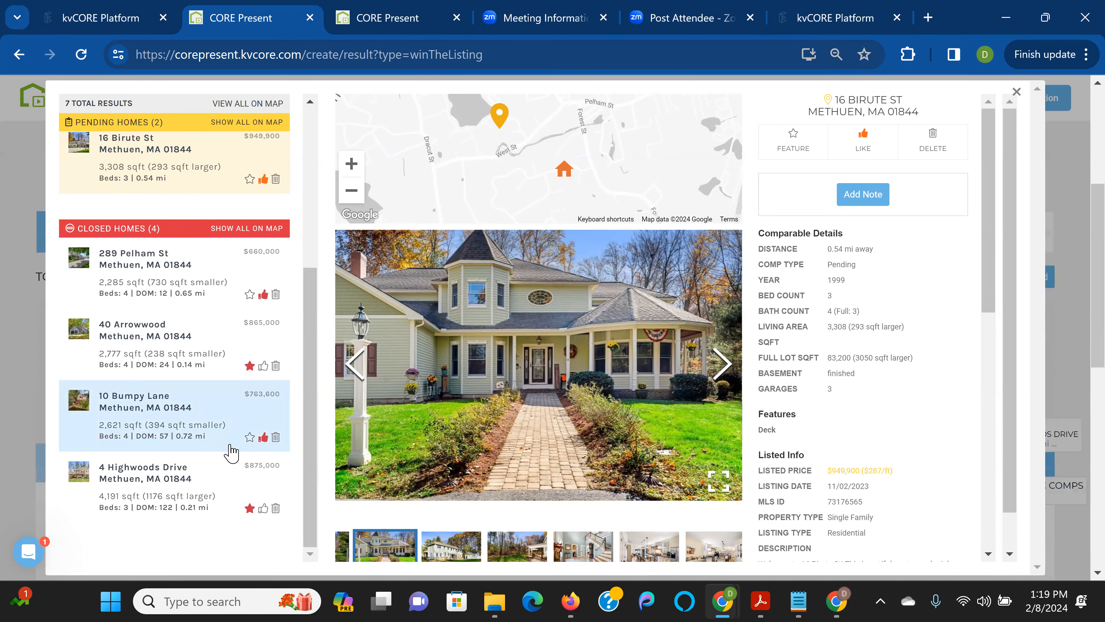
{"action": "left_click", "coordinate": [185, 281]}
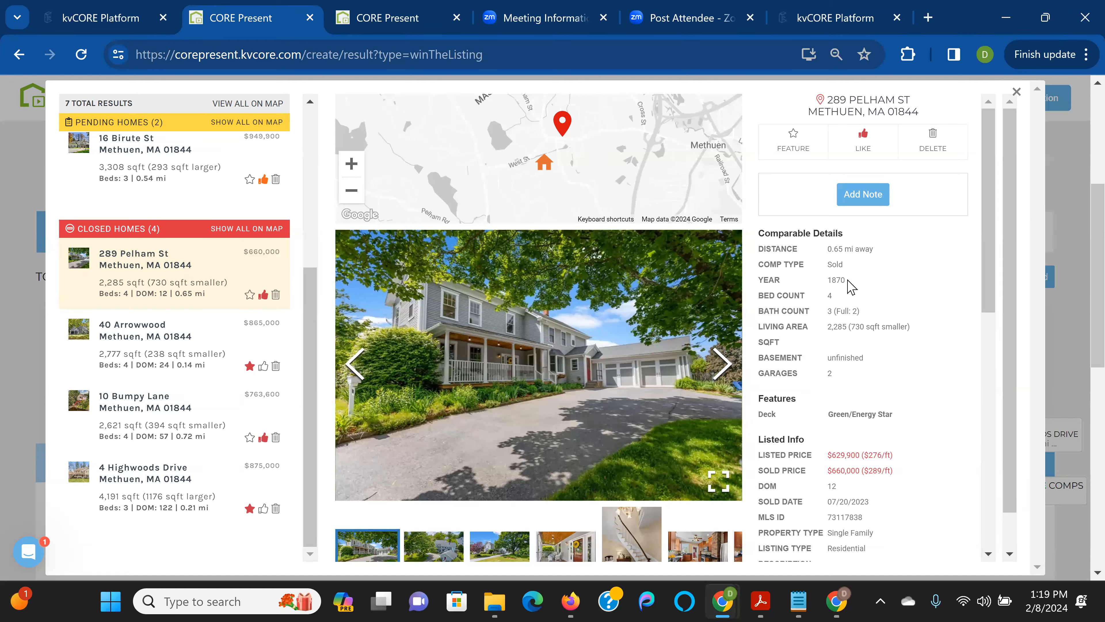
{"action": "double_click", "coordinate": [831, 279]}
{"action": "left_click", "coordinate": [652, 391]}
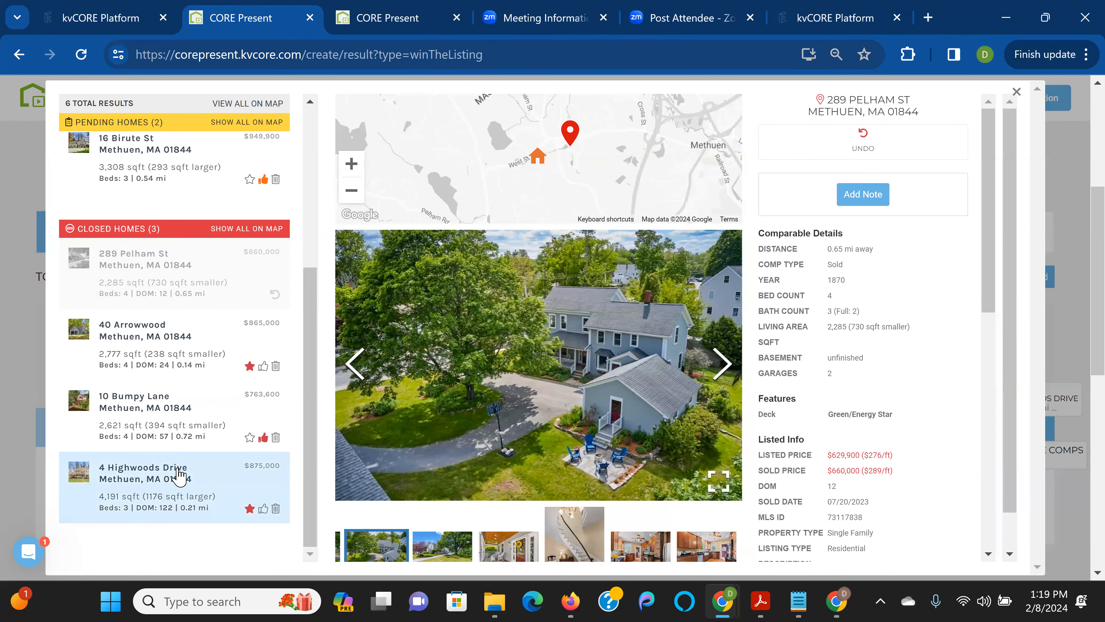
{"action": "scroll", "coordinate": [320, 421], "scroll_direction": "down", "scroll_amount": 1}
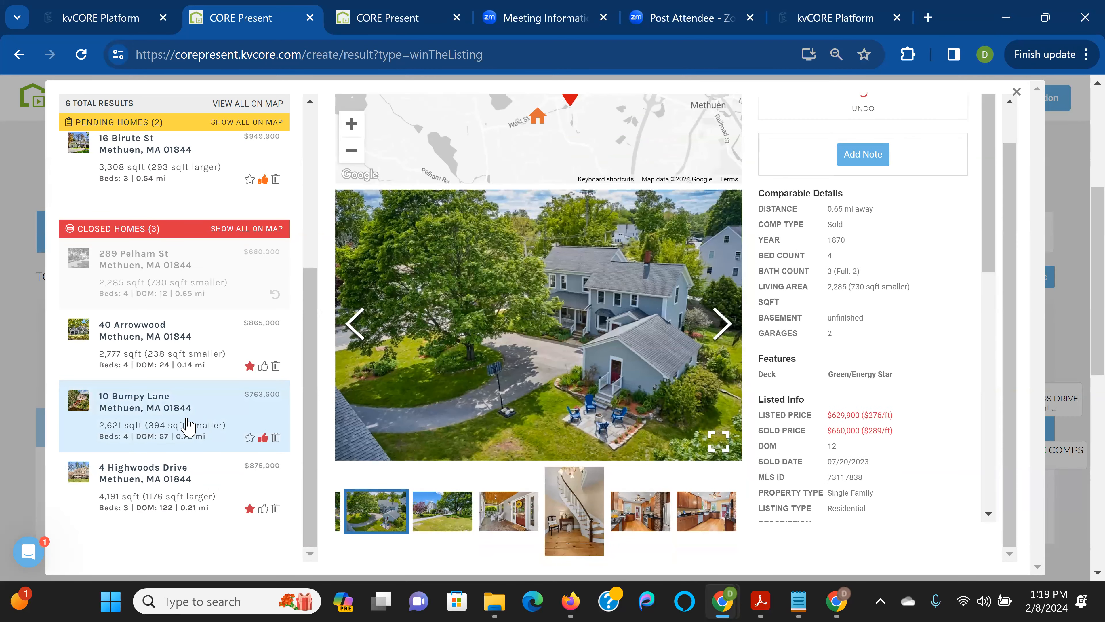
{"action": "left_click", "coordinate": [188, 425]}
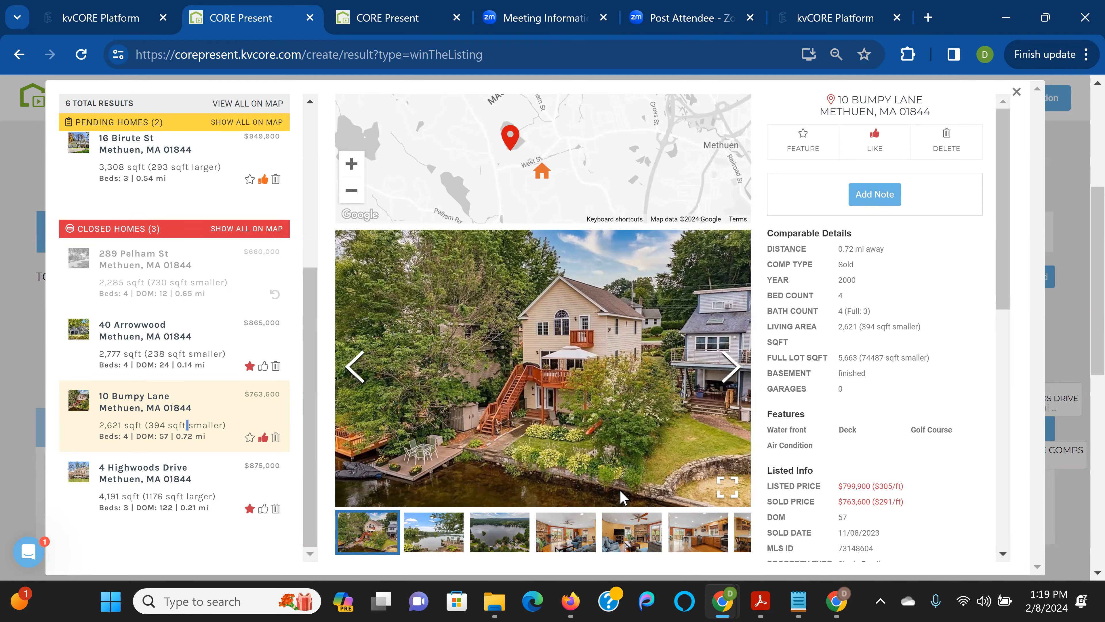
{"action": "left_click", "coordinate": [276, 438]}
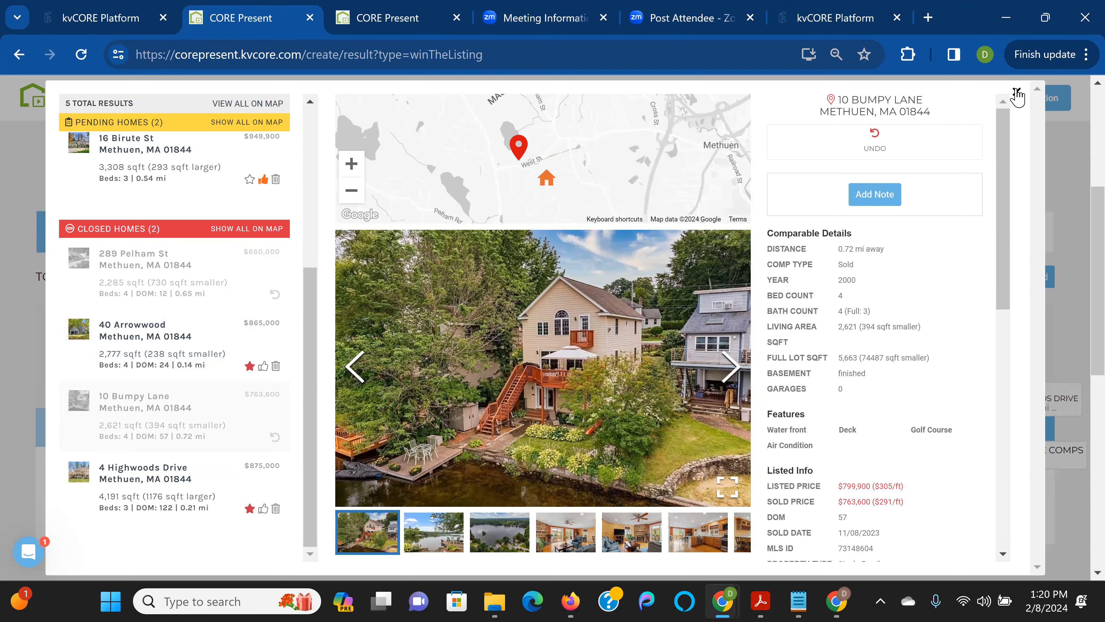
{"action": "scroll", "coordinate": [284, 292], "scroll_direction": "up", "scroll_amount": 4}
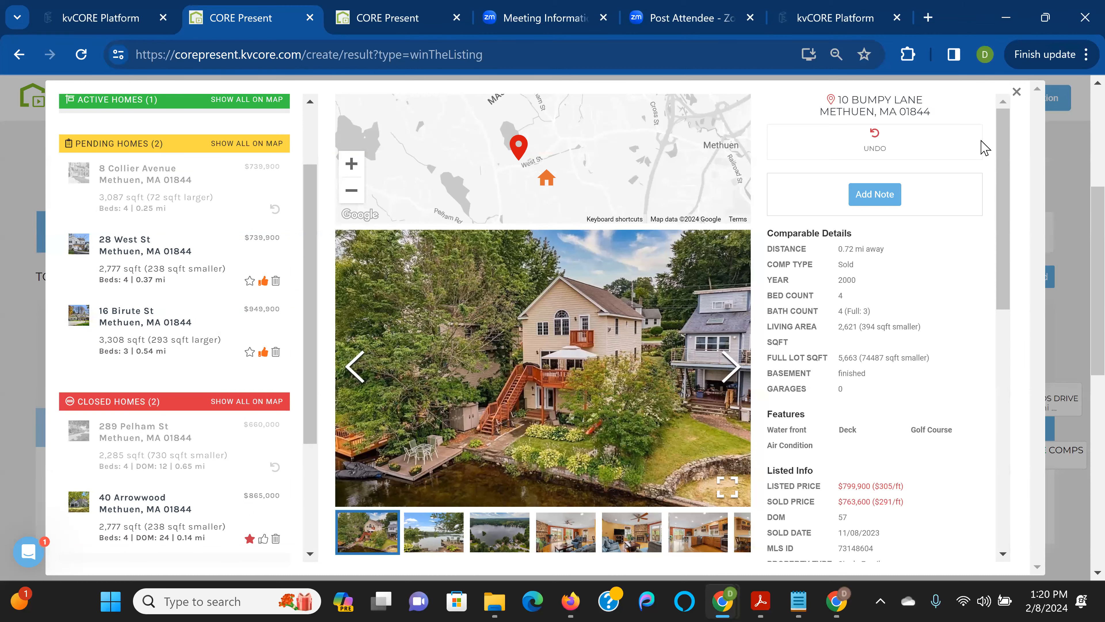
{"action": "left_click", "coordinate": [145, 287]}
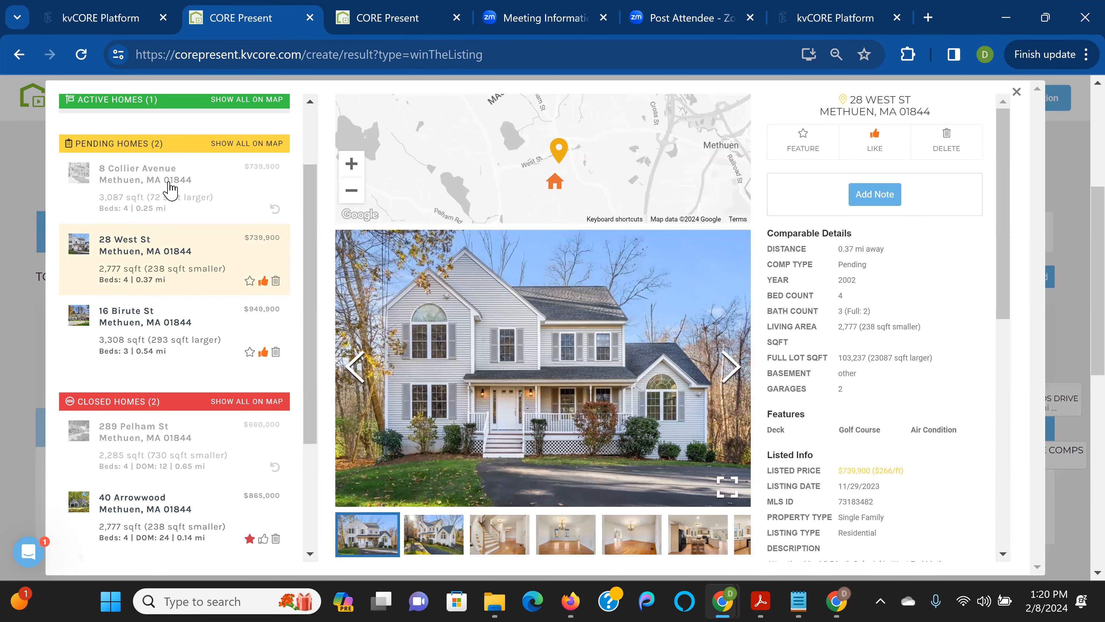
{"action": "left_click", "coordinate": [172, 180]}
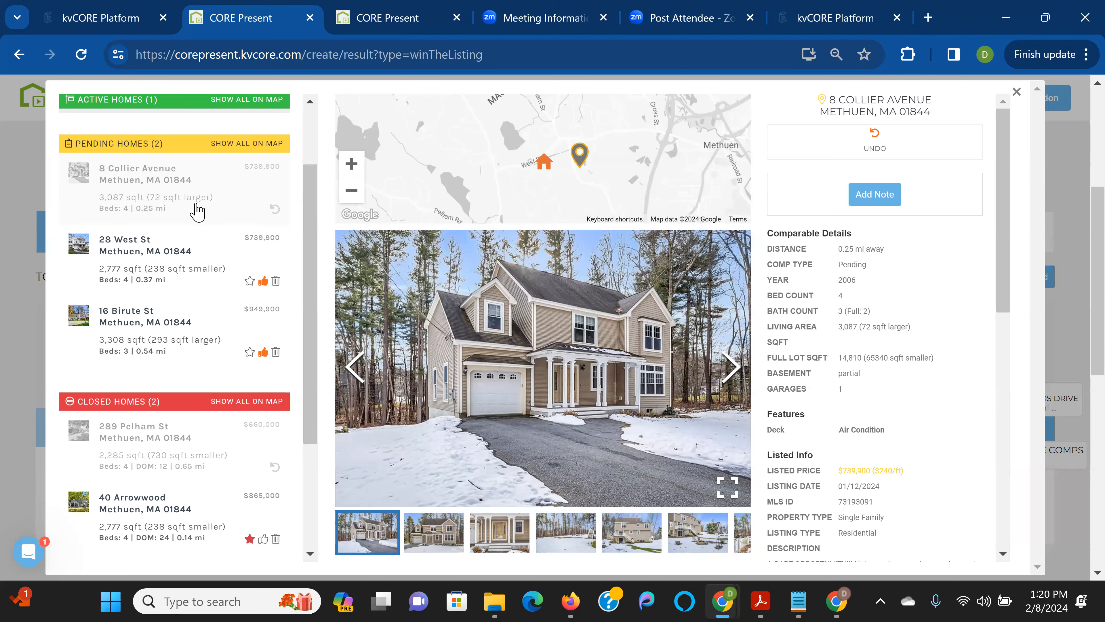
{"action": "scroll", "coordinate": [193, 220], "scroll_direction": "up", "scroll_amount": 3}
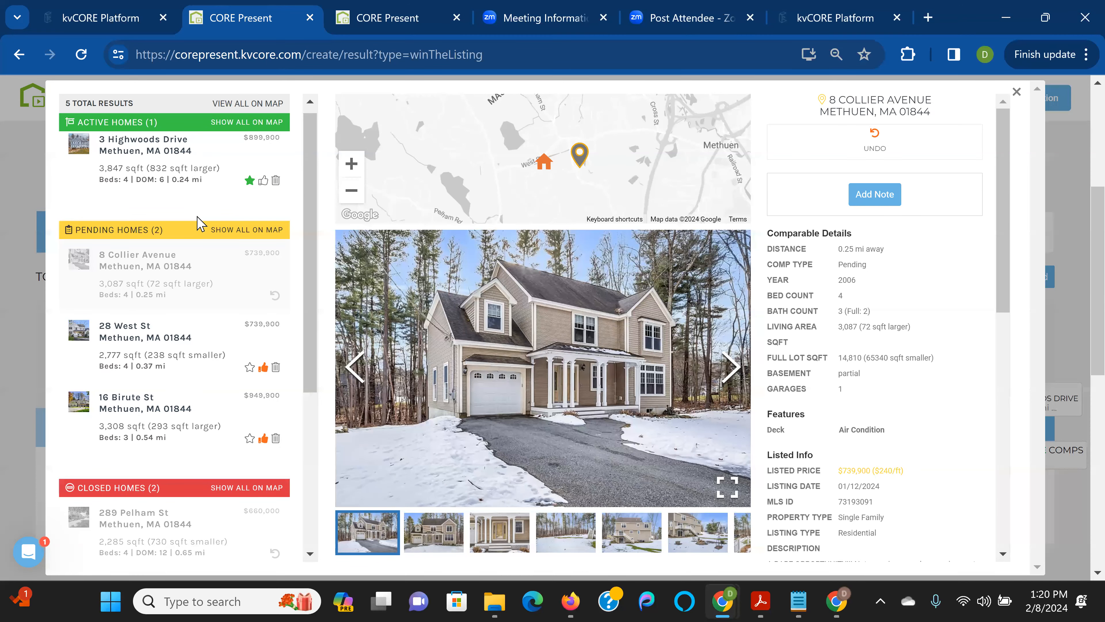
{"action": "left_click", "coordinate": [250, 369]}
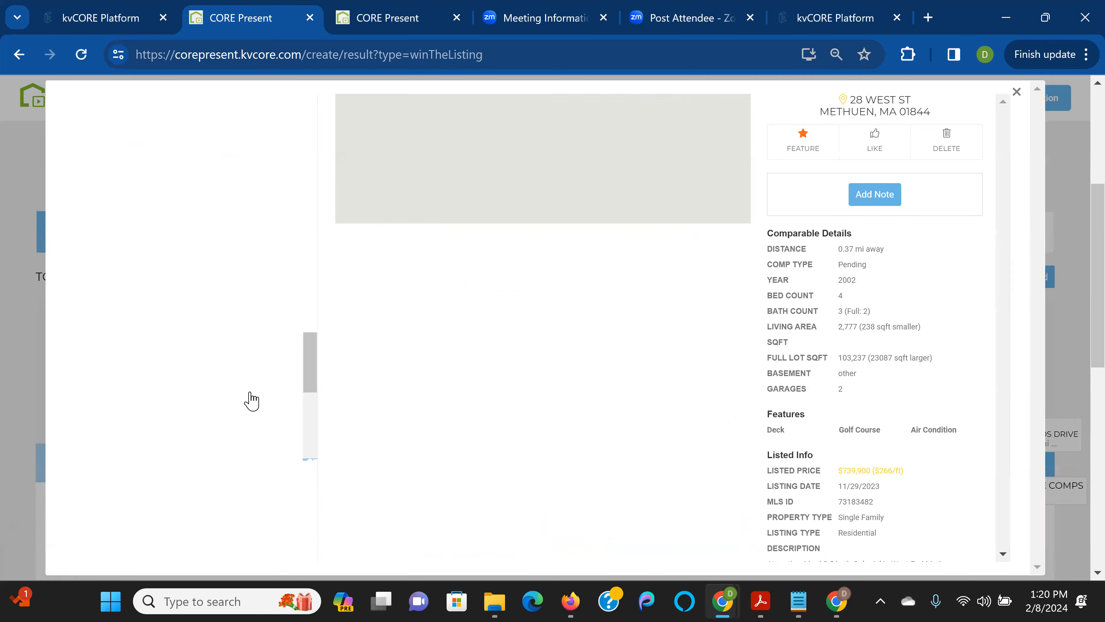
{"action": "left_click", "coordinate": [249, 438]}
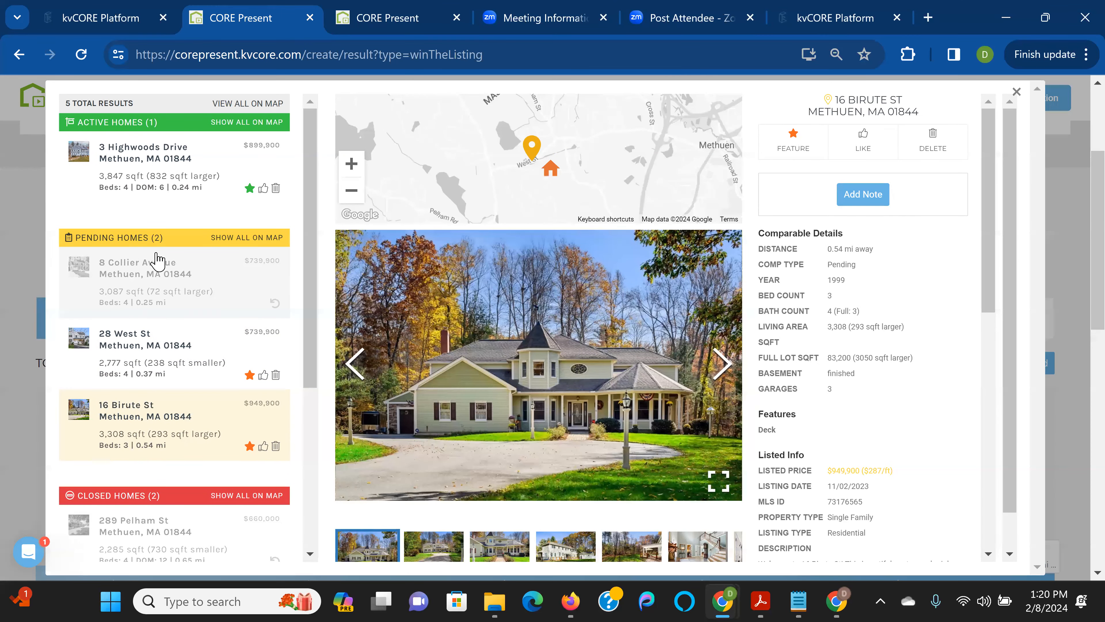
{"action": "scroll", "coordinate": [243, 331], "scroll_direction": "down", "scroll_amount": 6}
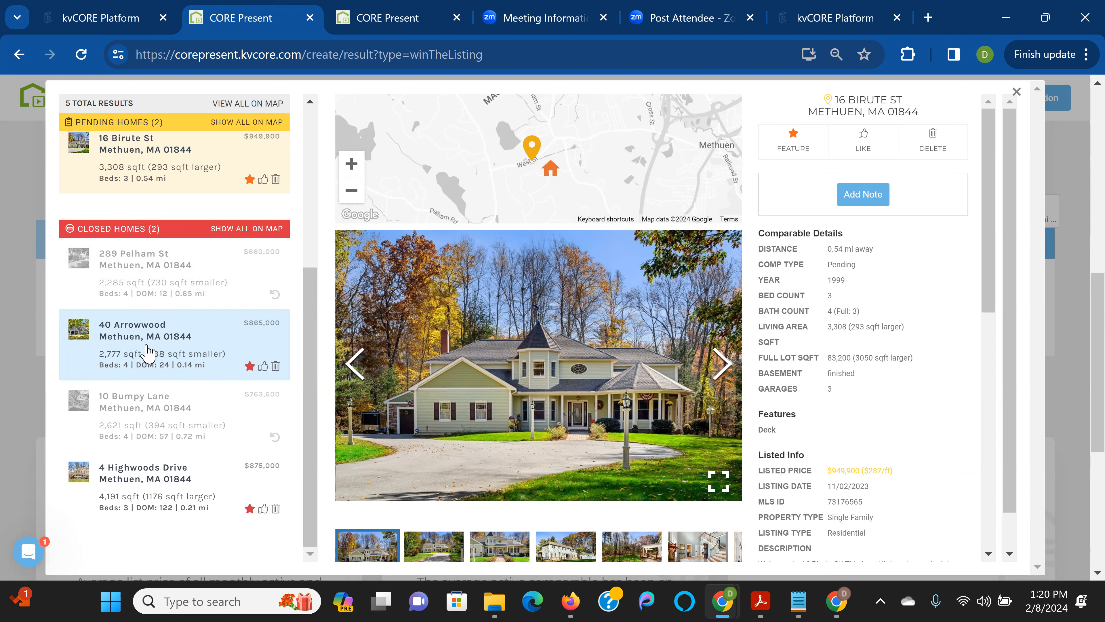
{"action": "left_click", "coordinate": [160, 479]}
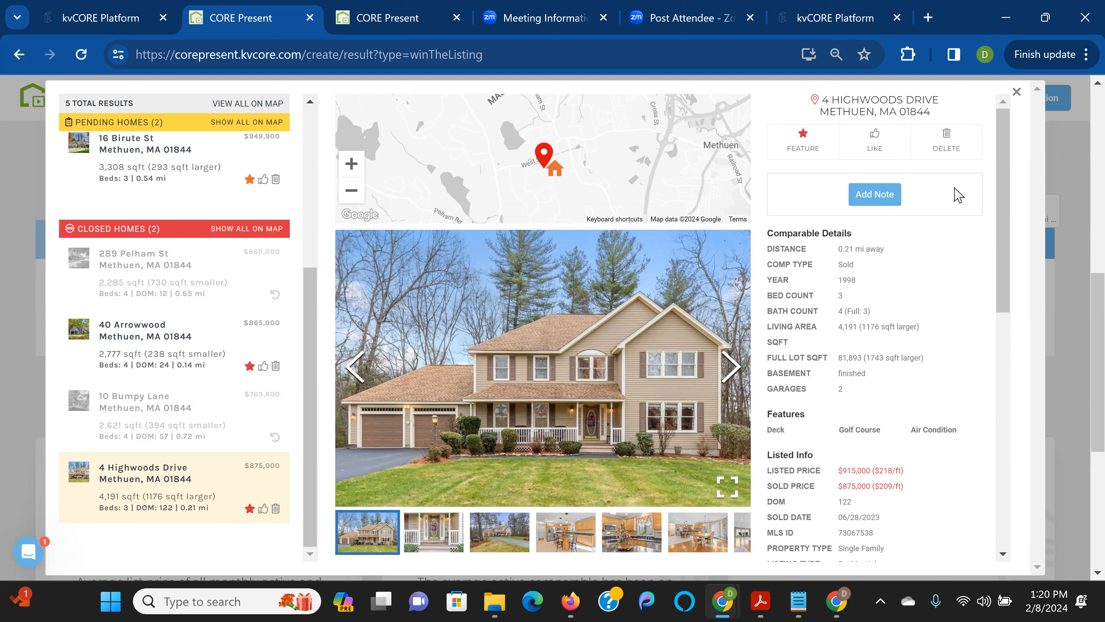
{"action": "left_click", "coordinate": [877, 201]}
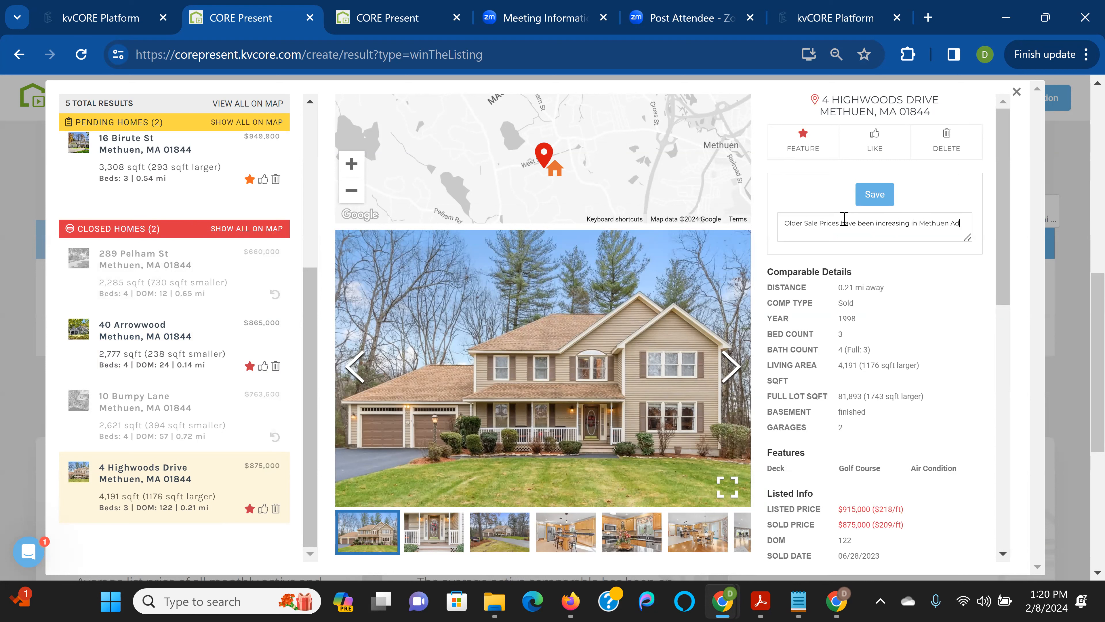
{"action": "type", "text": "usted sale price would be around $899k to $910"}
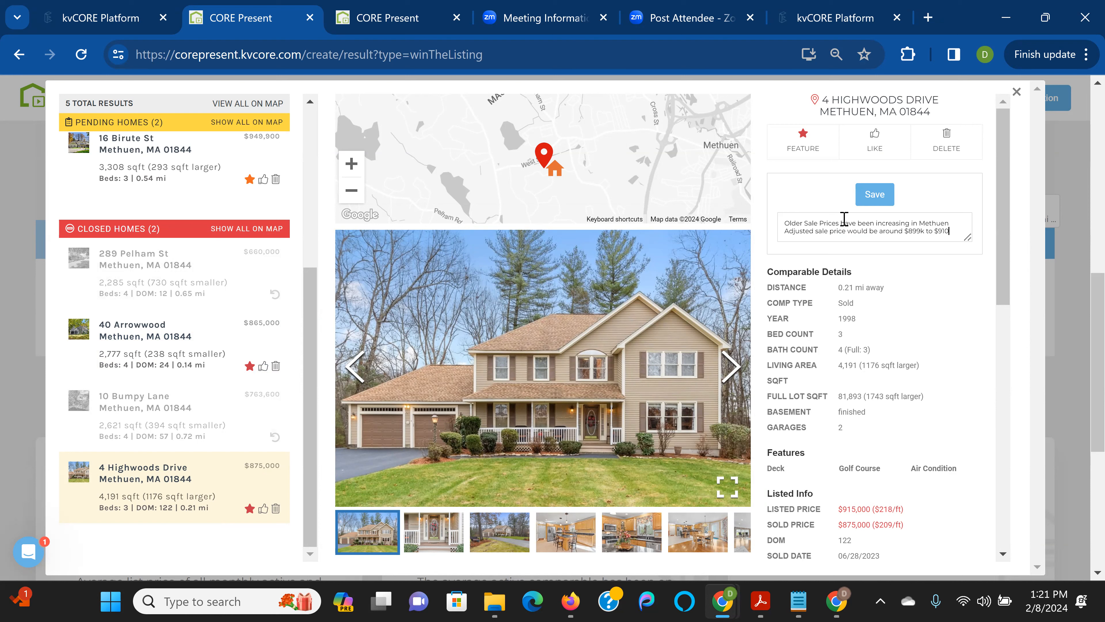
{"action": "type", "text": "in today's market."}
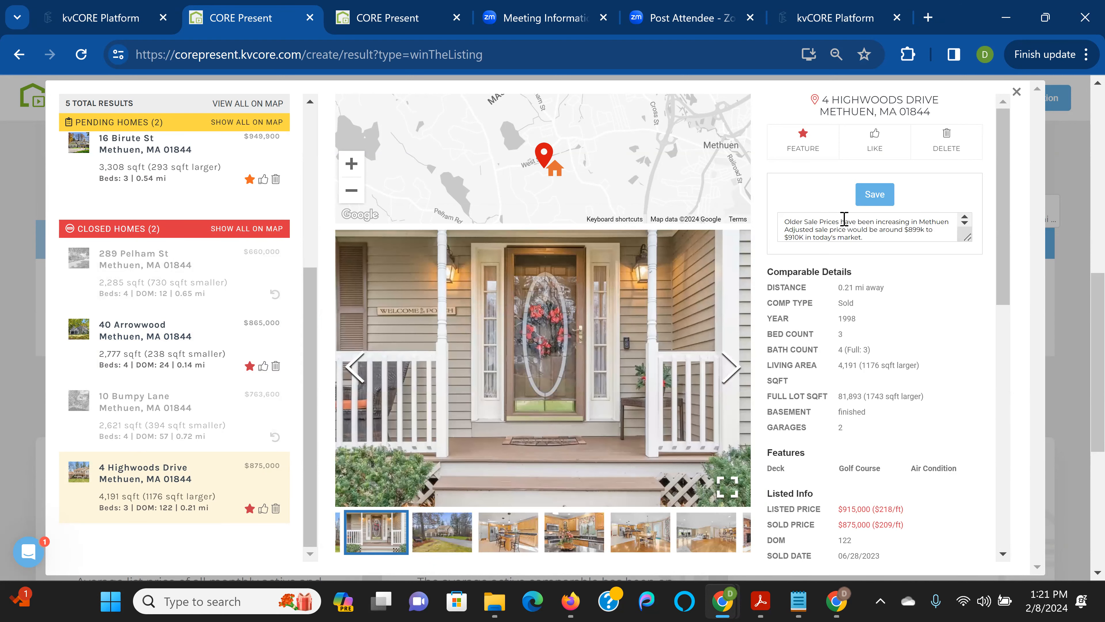
{"action": "left_click", "coordinate": [874, 195]}
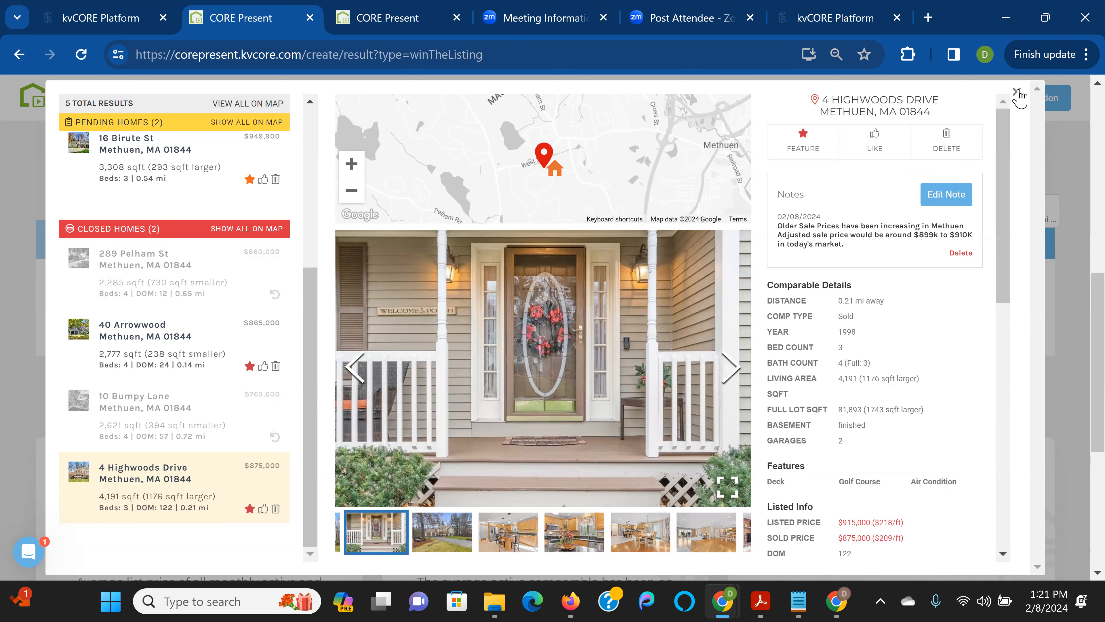
{"action": "left_click_drag", "start_coordinate": [164, 338], "coordinate": [169, 339]}
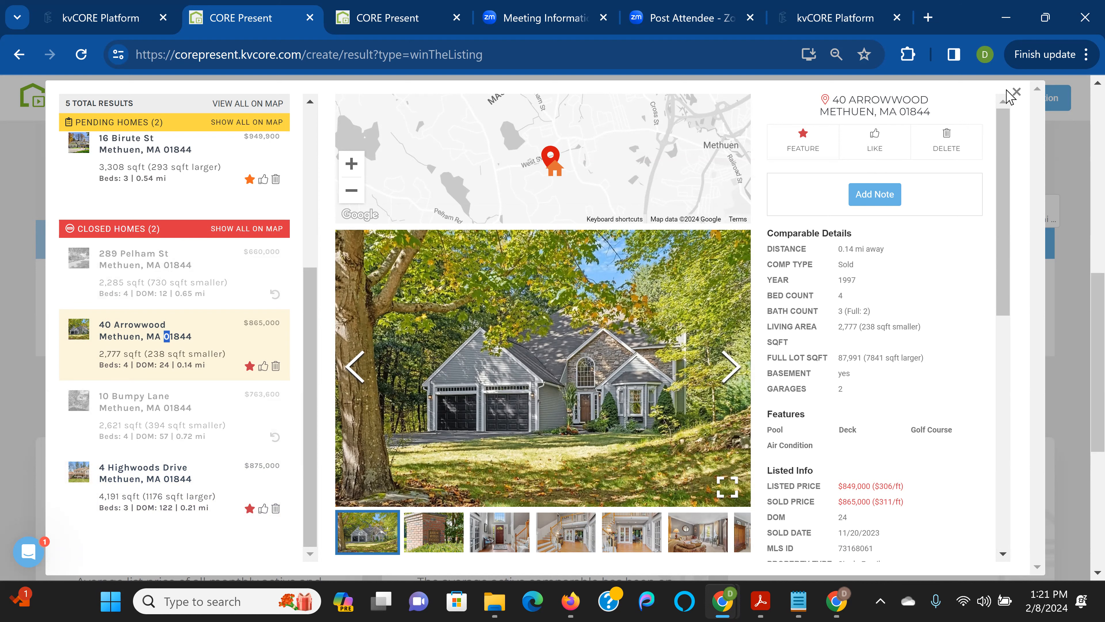
{"action": "left_click", "coordinate": [1017, 92]}
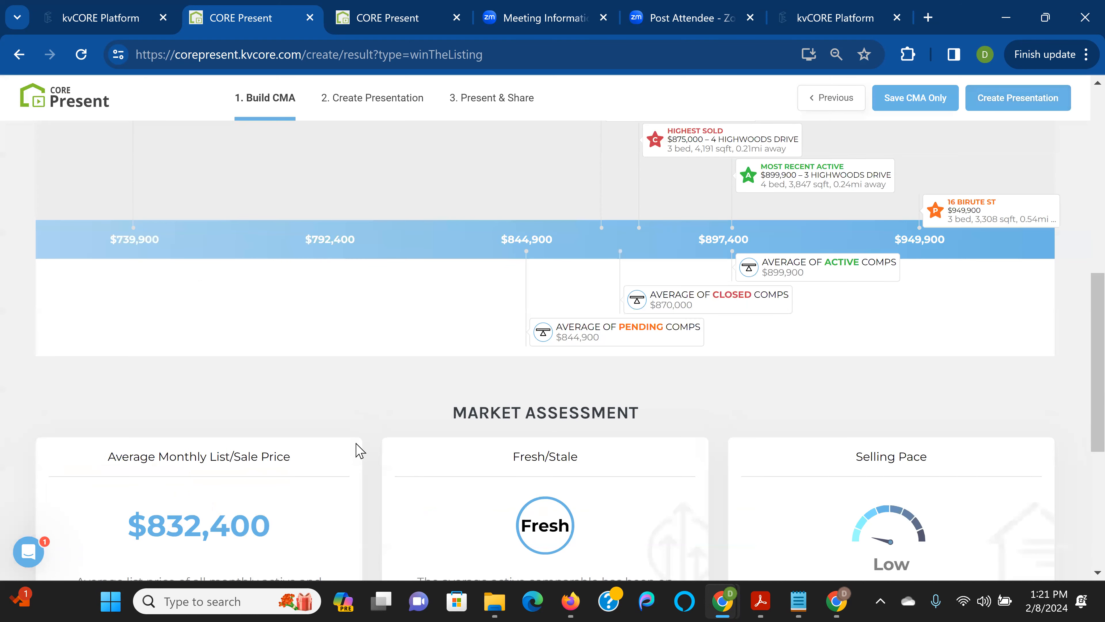
{"action": "scroll", "coordinate": [222, 326], "scroll_direction": "up", "scroll_amount": 5}
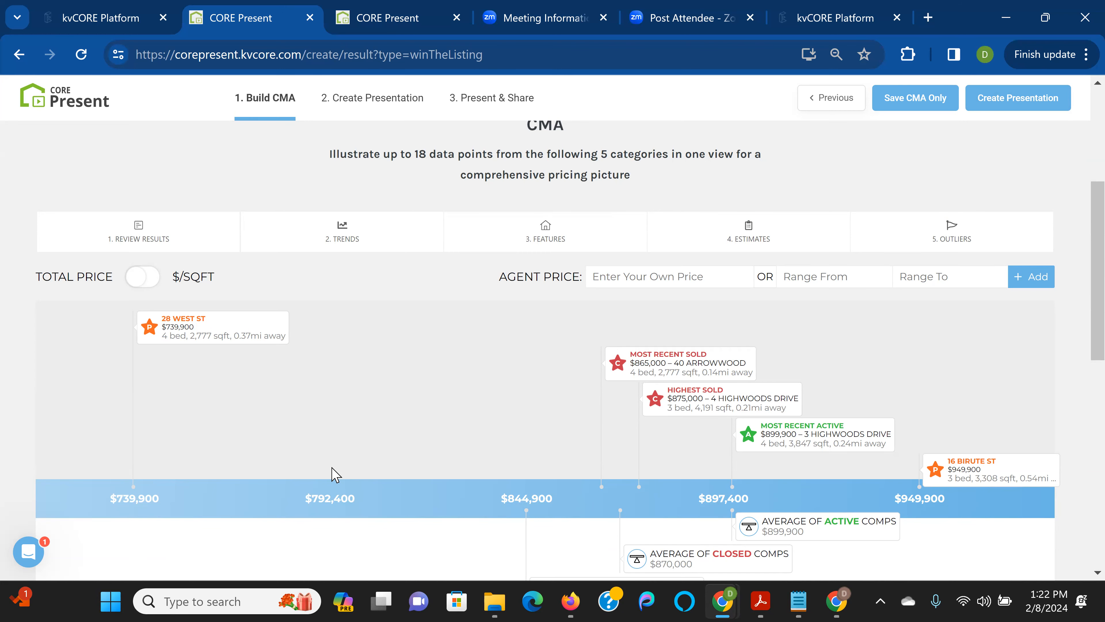
{"action": "scroll", "coordinate": [335, 474], "scroll_direction": "down", "scroll_amount": 4}
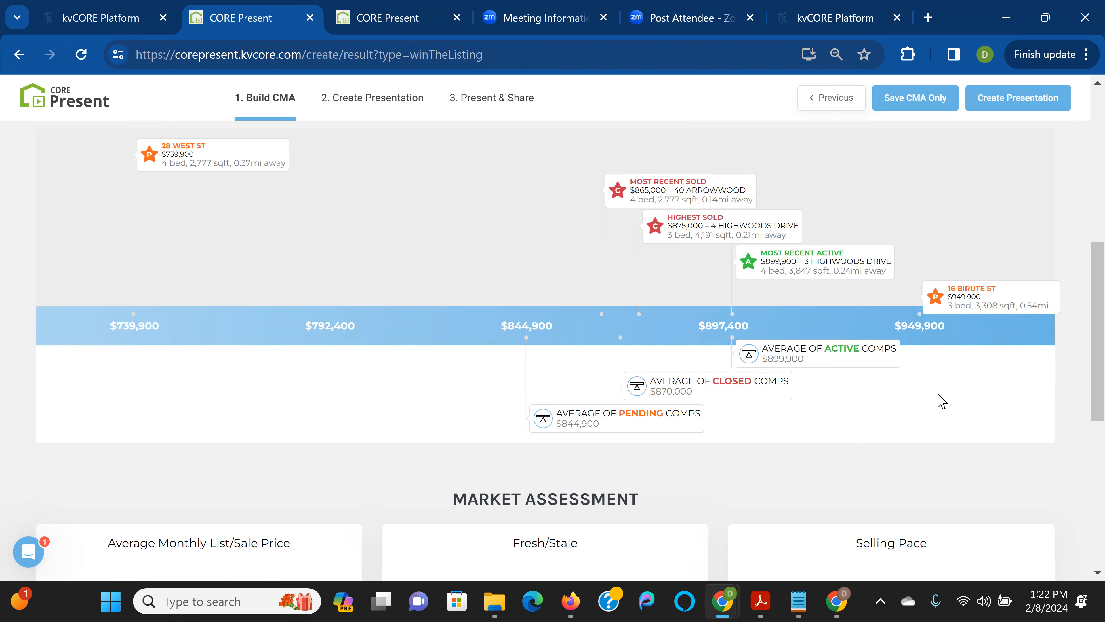
{"action": "scroll", "coordinate": [947, 375], "scroll_direction": "up", "scroll_amount": 4}
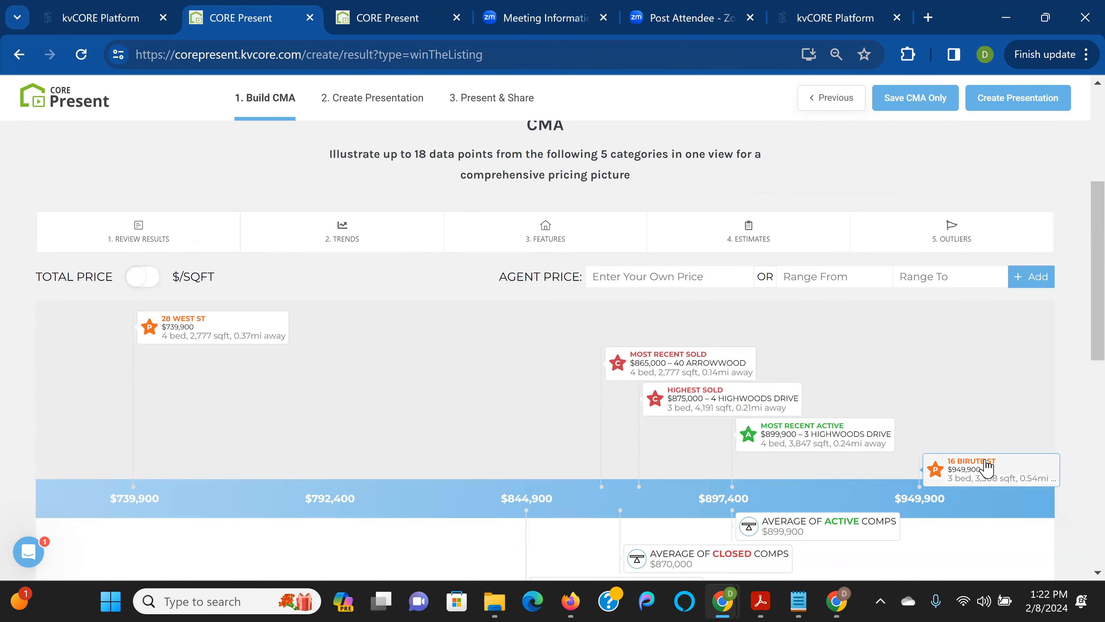
{"action": "left_click", "coordinate": [984, 465]}
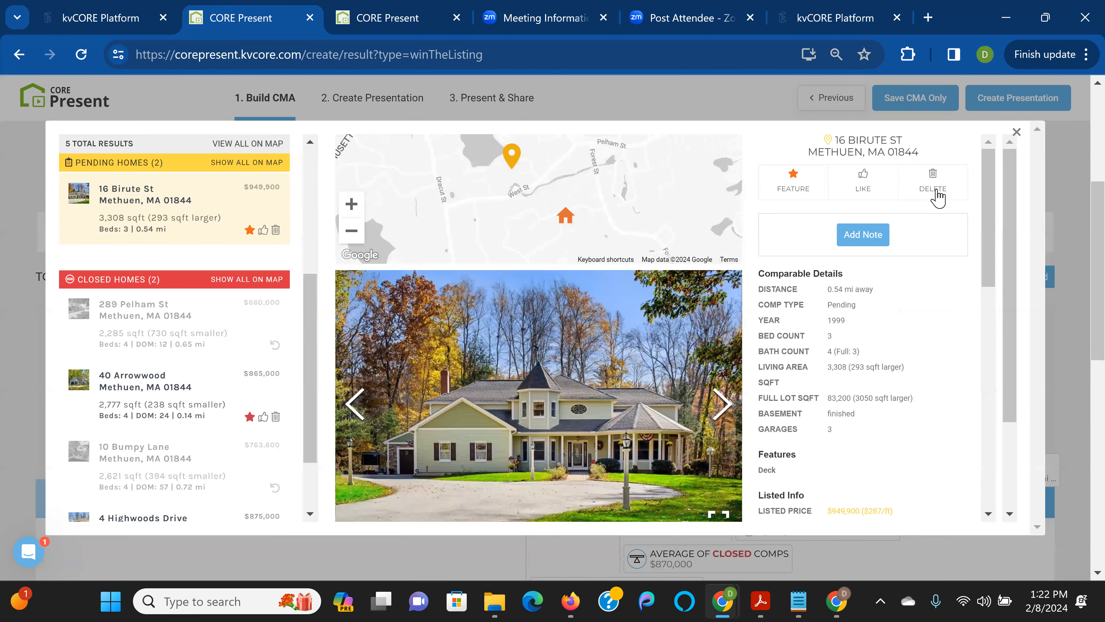
{"action": "left_click", "coordinate": [934, 191]}
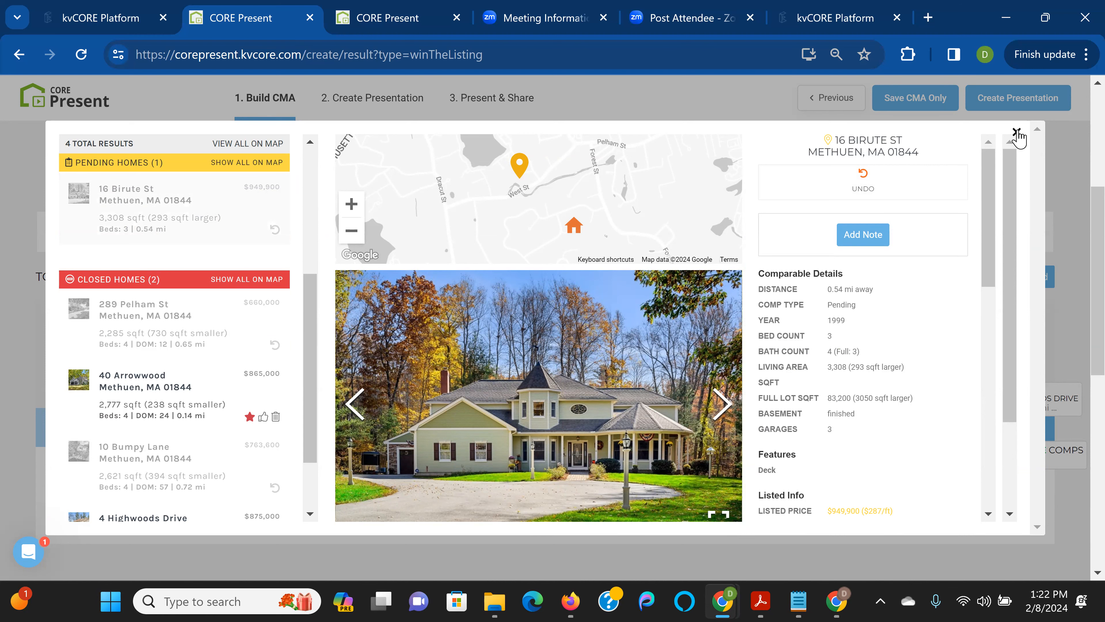
{"action": "left_click", "coordinate": [1016, 132]}
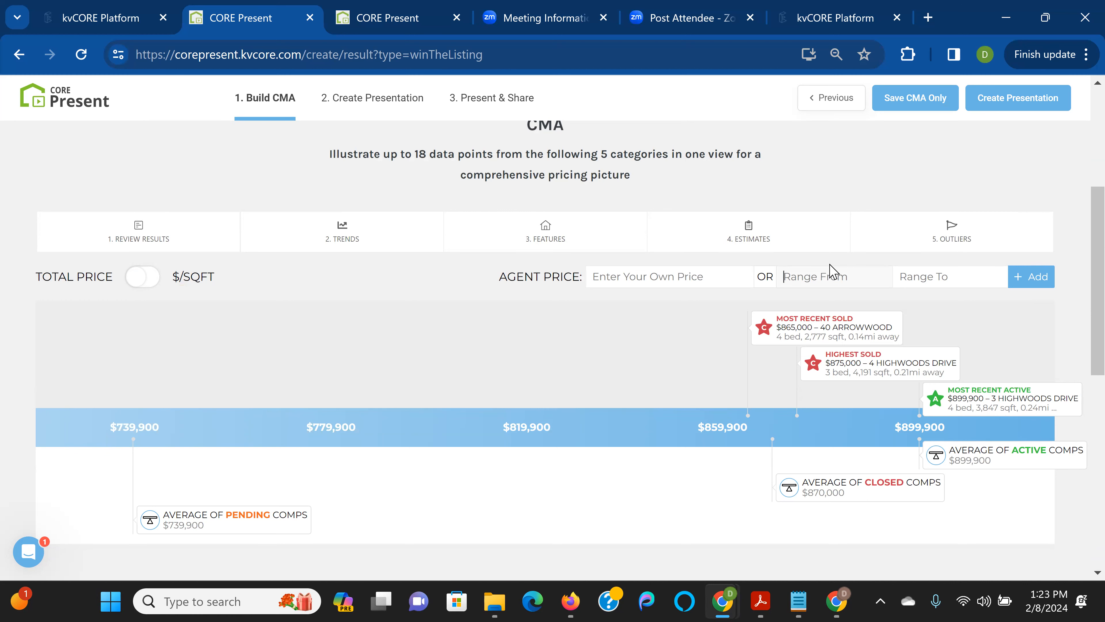
Add an agent price range of $890,000 to $910,000 to the CMA price scale
{"action": "type", "text": "890000"}
{"action": "key", "text": "Tab"}
{"action": "type", "text": "910000"}
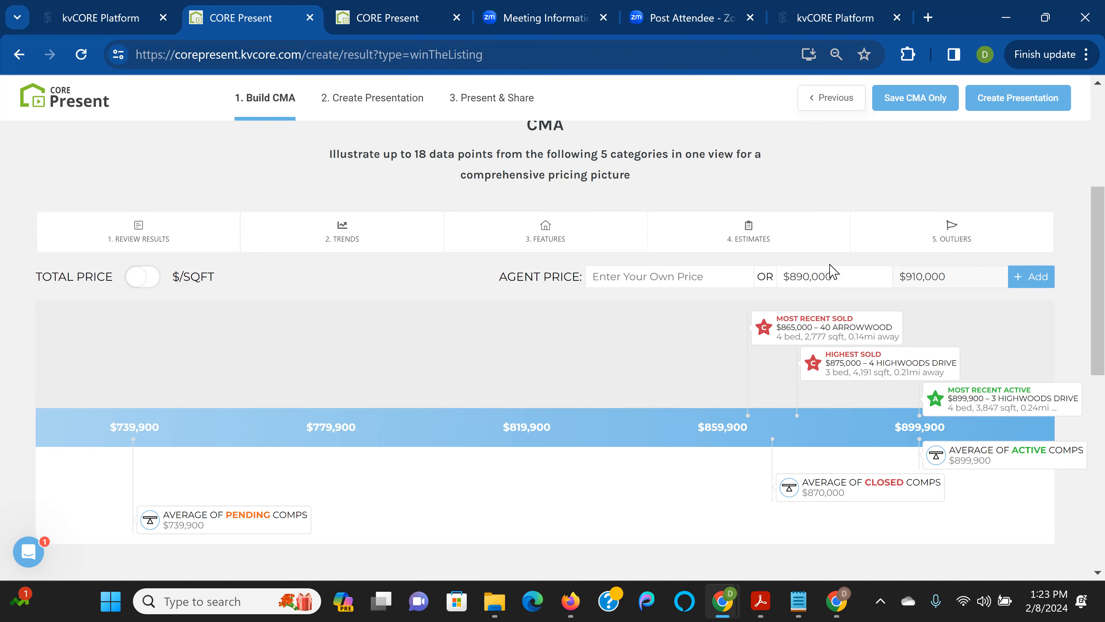
{"action": "left_click", "coordinate": [1020, 277]}
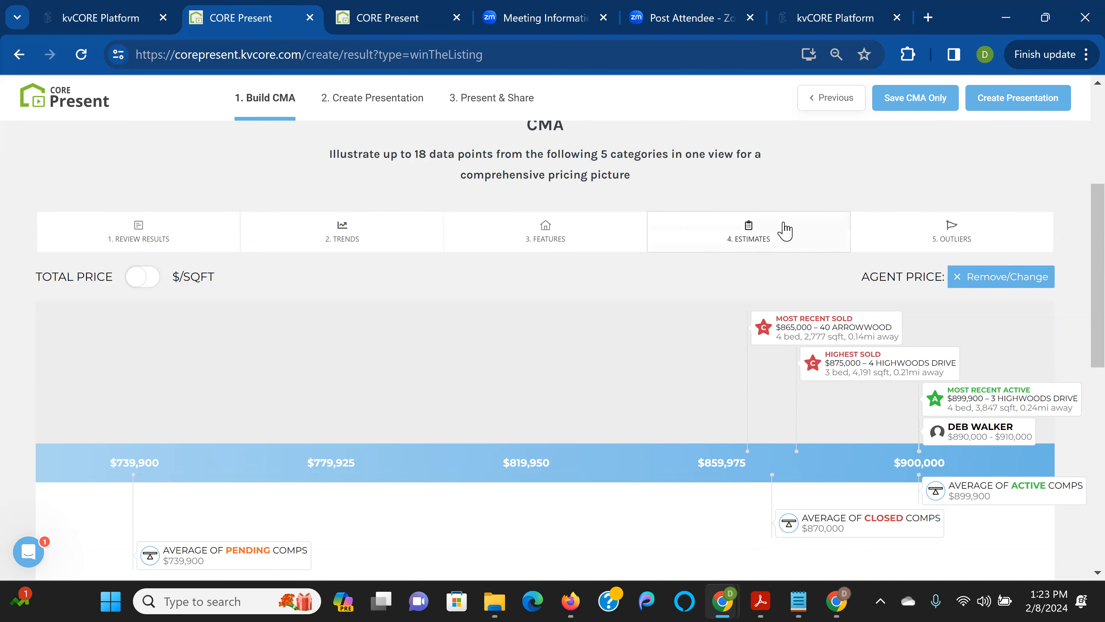
Try the Attom estimate on the price scale, then turn Attom back off
{"action": "left_click", "coordinate": [785, 231]}
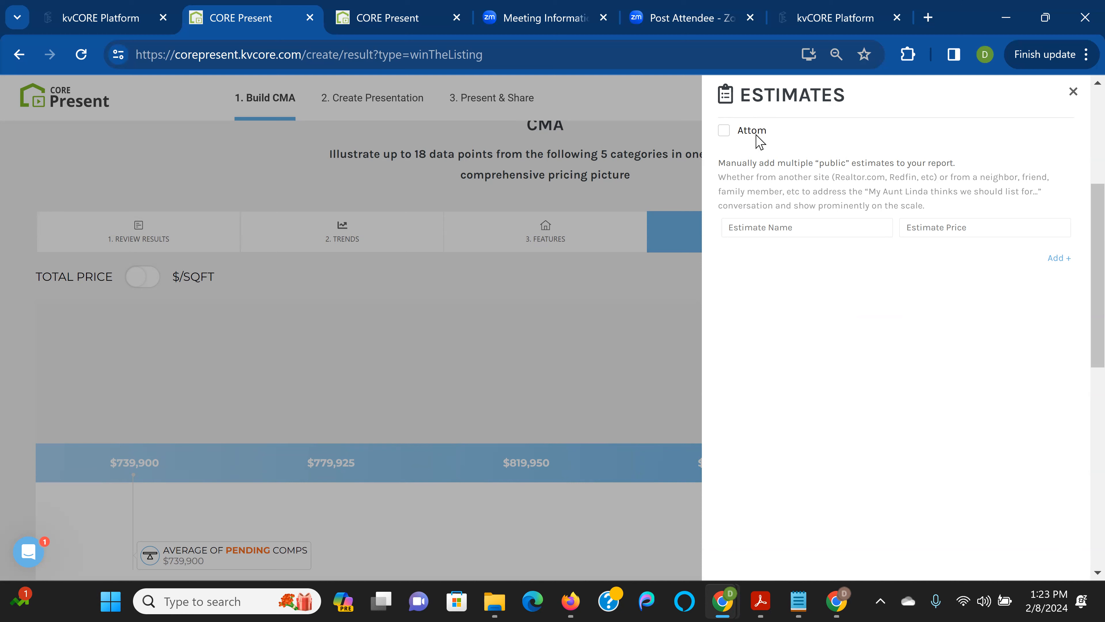
{"action": "left_click", "coordinate": [723, 130]}
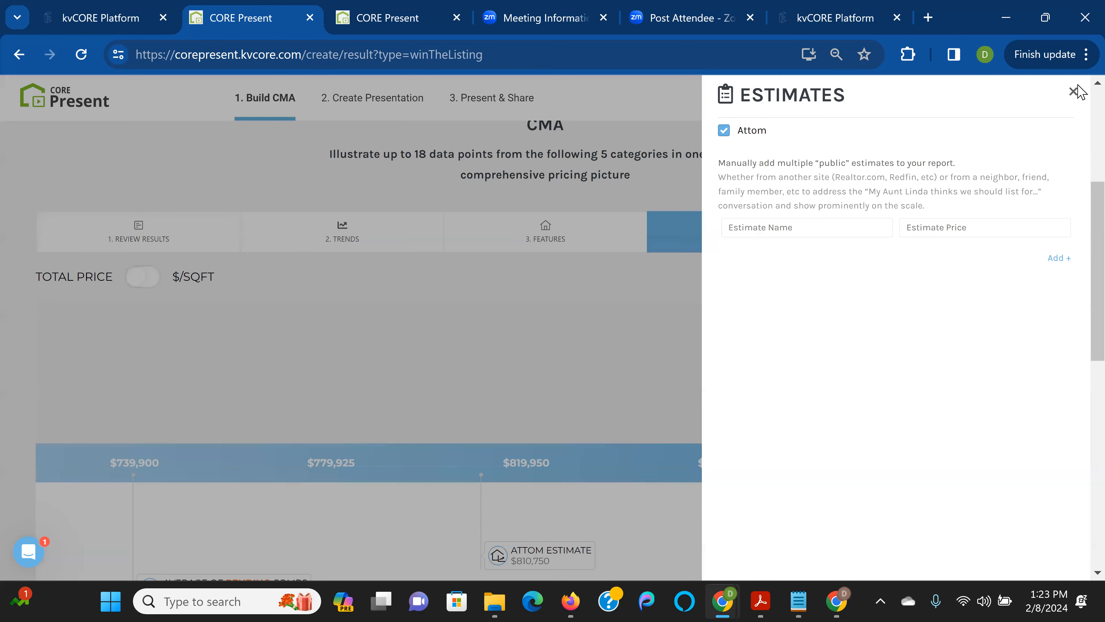
{"action": "left_click", "coordinate": [1073, 93]}
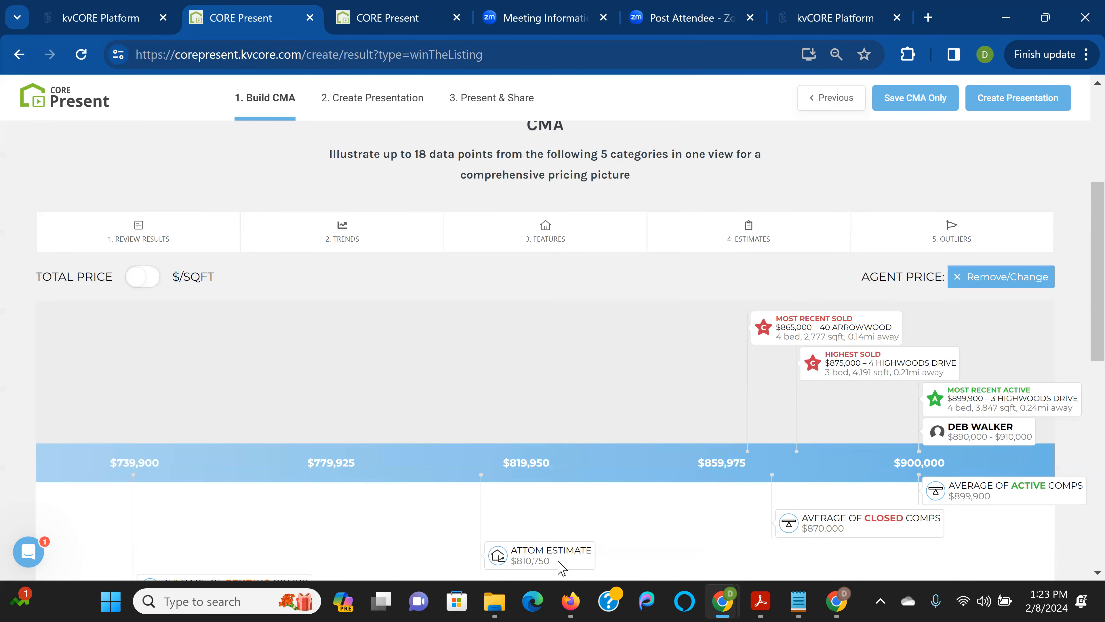
{"action": "scroll", "coordinate": [605, 539], "scroll_direction": "down", "scroll_amount": 2}
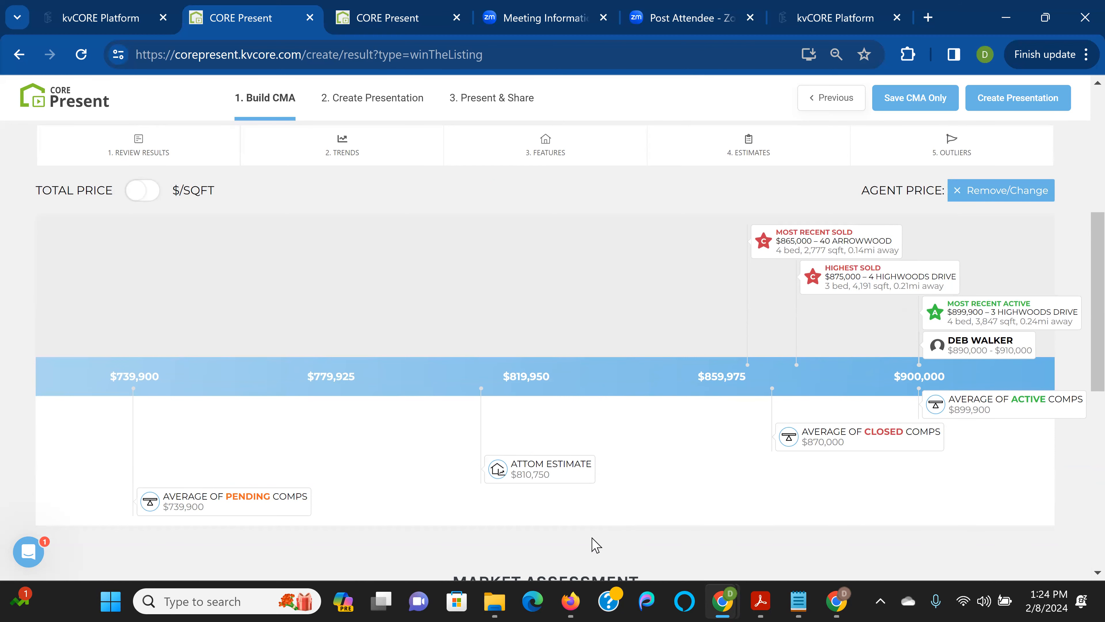
{"action": "scroll", "coordinate": [595, 544], "scroll_direction": "up", "scroll_amount": 2}
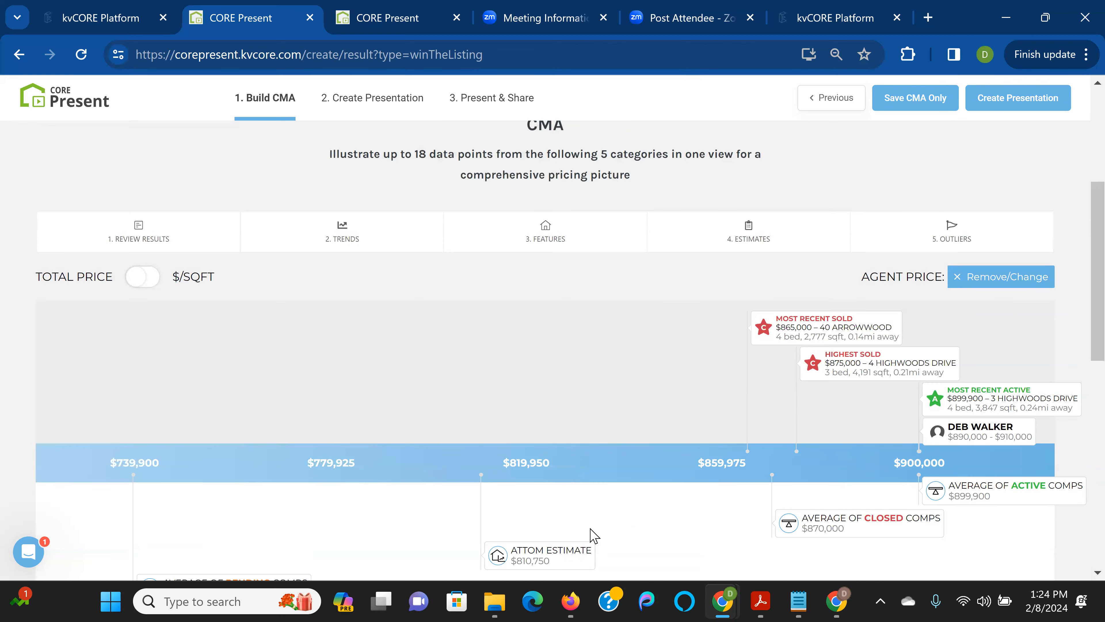
{"action": "left_click", "coordinate": [723, 235]}
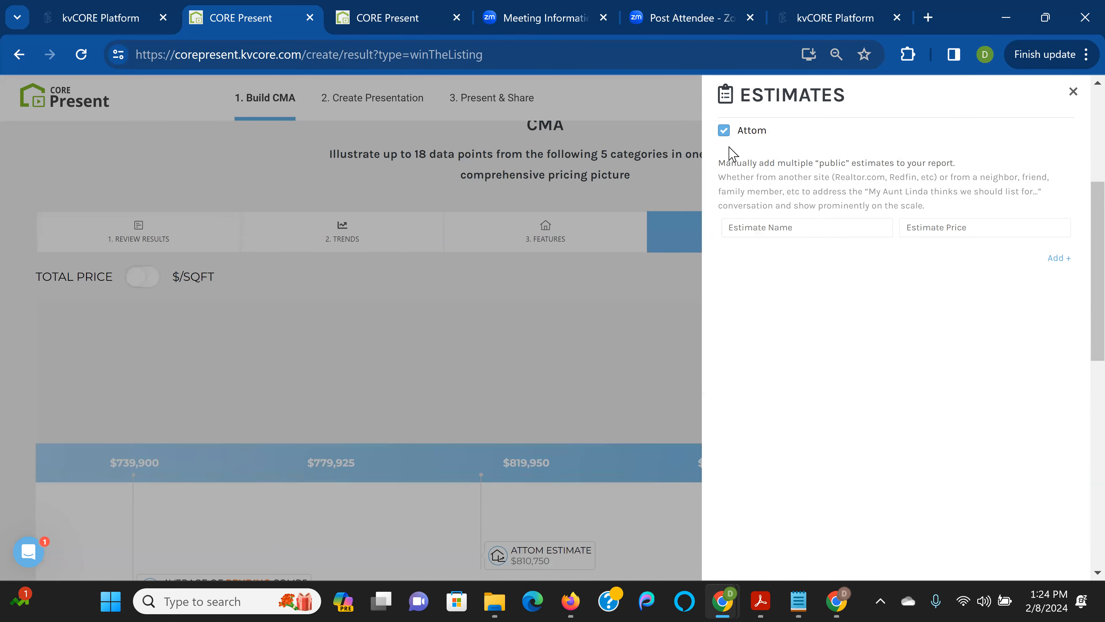
{"action": "left_click", "coordinate": [724, 131]}
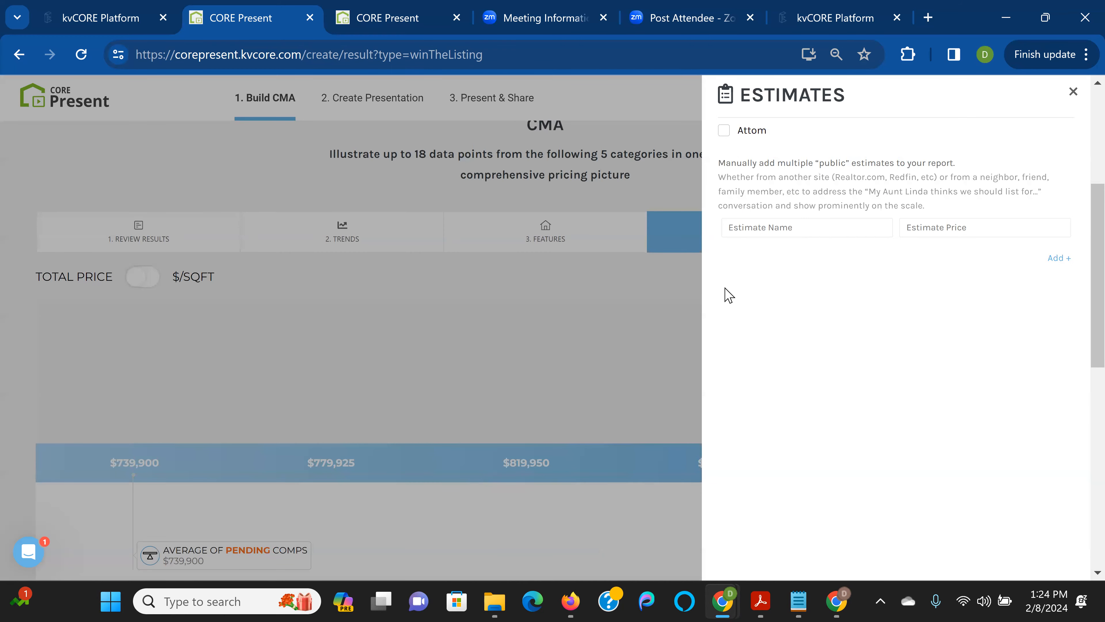
Add manual estimates for Zillow at $871,600 and Homeowner estimate at $880,000
{"action": "left_click", "coordinate": [757, 229]}
{"action": "type", "text": "Zillow"}
{"action": "type", "text": "871,"}
{"action": "type", "text": "600"}
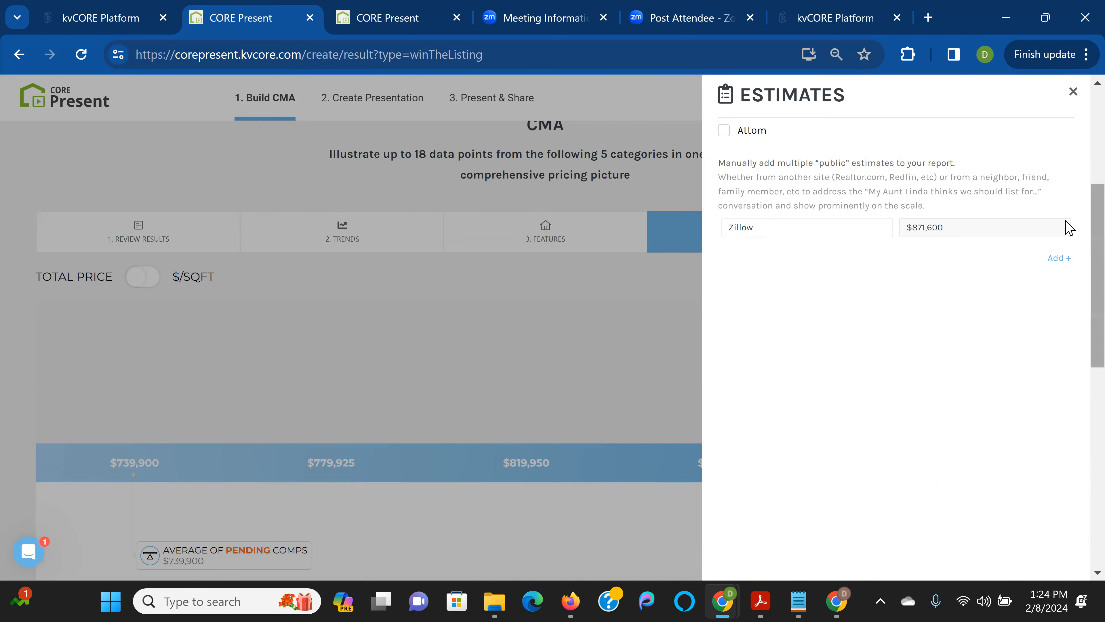
{"action": "left_click", "coordinate": [1059, 258]}
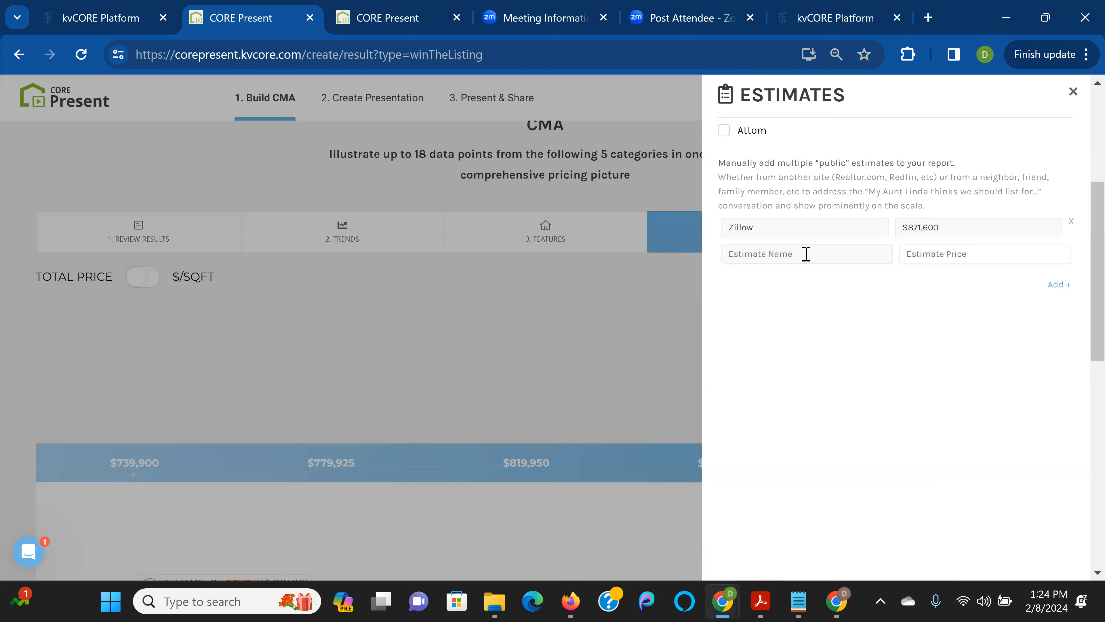
{"action": "type", "text": "Homeowner estimate"}
{"action": "key", "text": "Tab"}
{"action": "type", "text": "880000"}
{"action": "left_click", "coordinate": [1058, 285]}
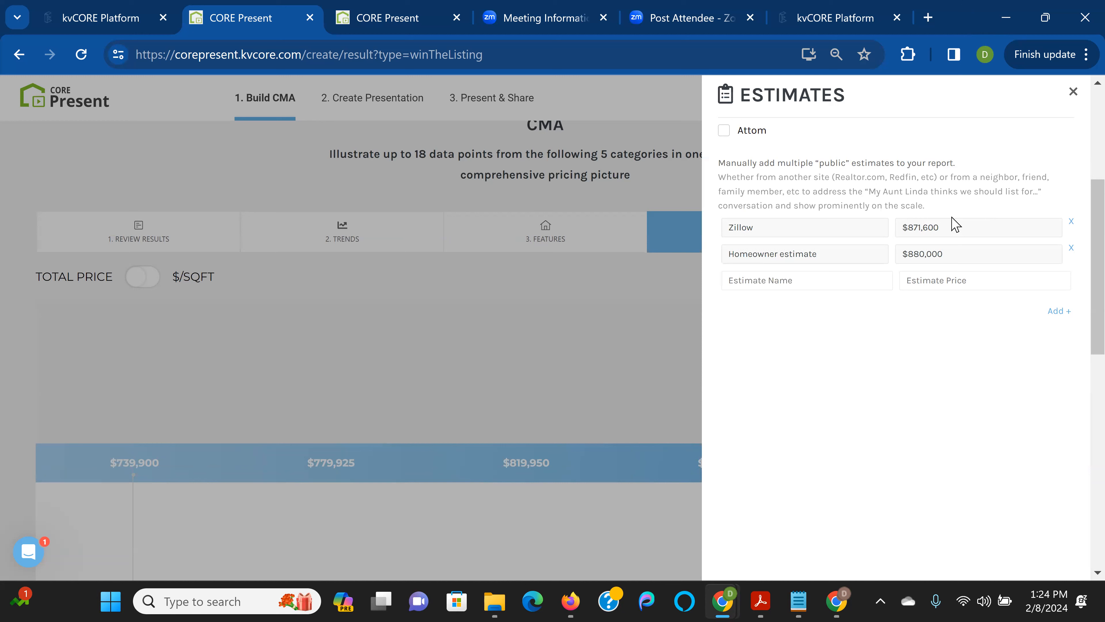
{"action": "left_click", "coordinate": [863, 280]}
{"action": "type", "text": "8"}
{"action": "type", "text": "750000"}
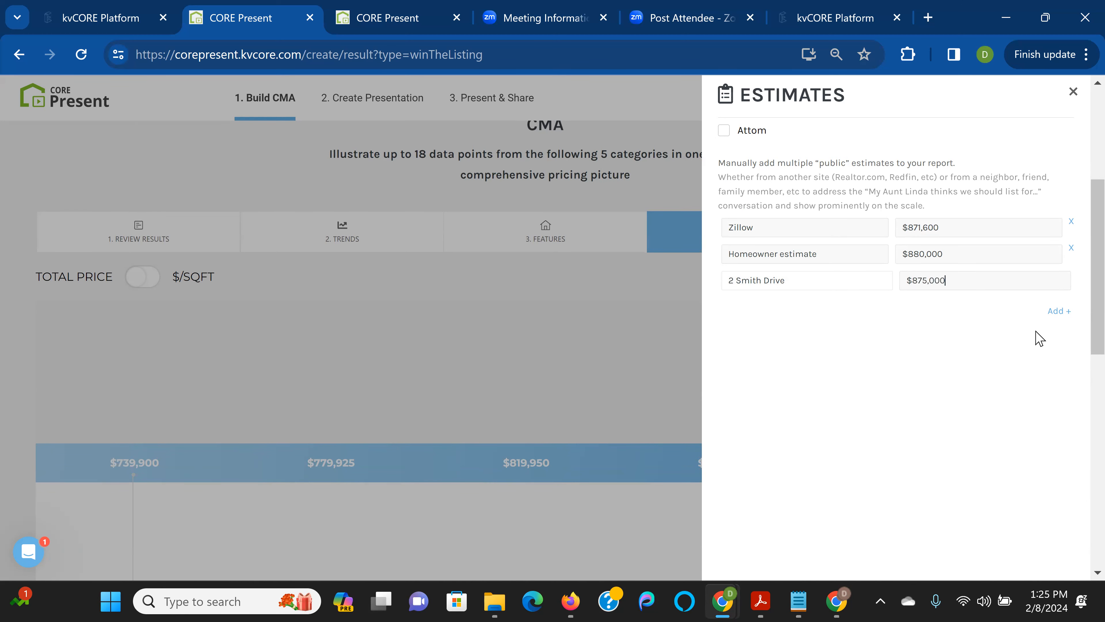
{"action": "left_click", "coordinate": [1054, 313]}
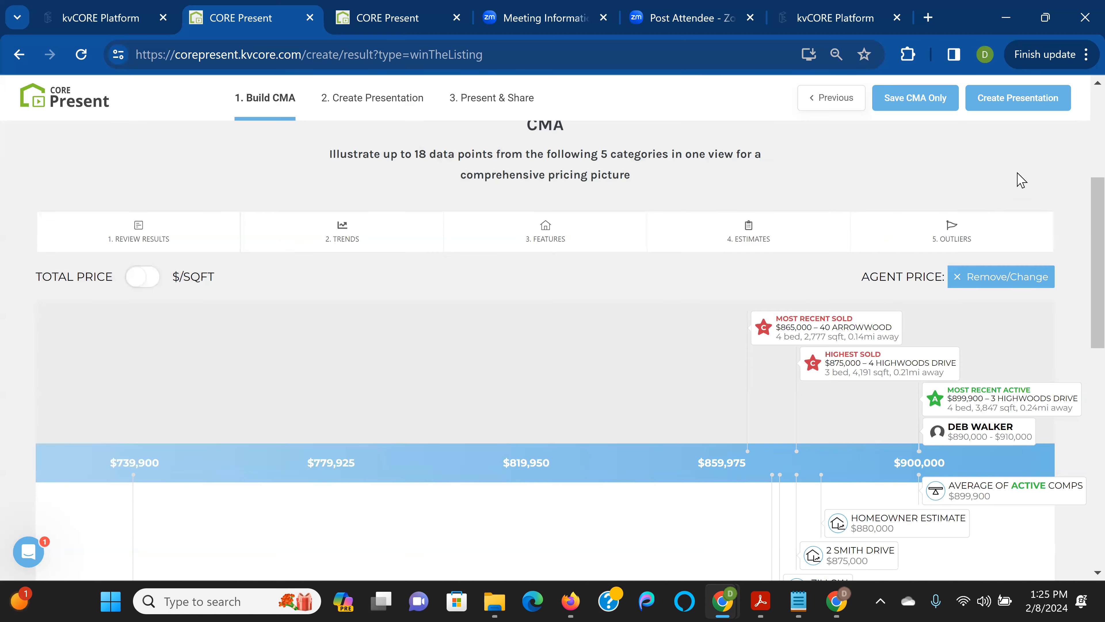
{"action": "left_click", "coordinate": [1073, 92]}
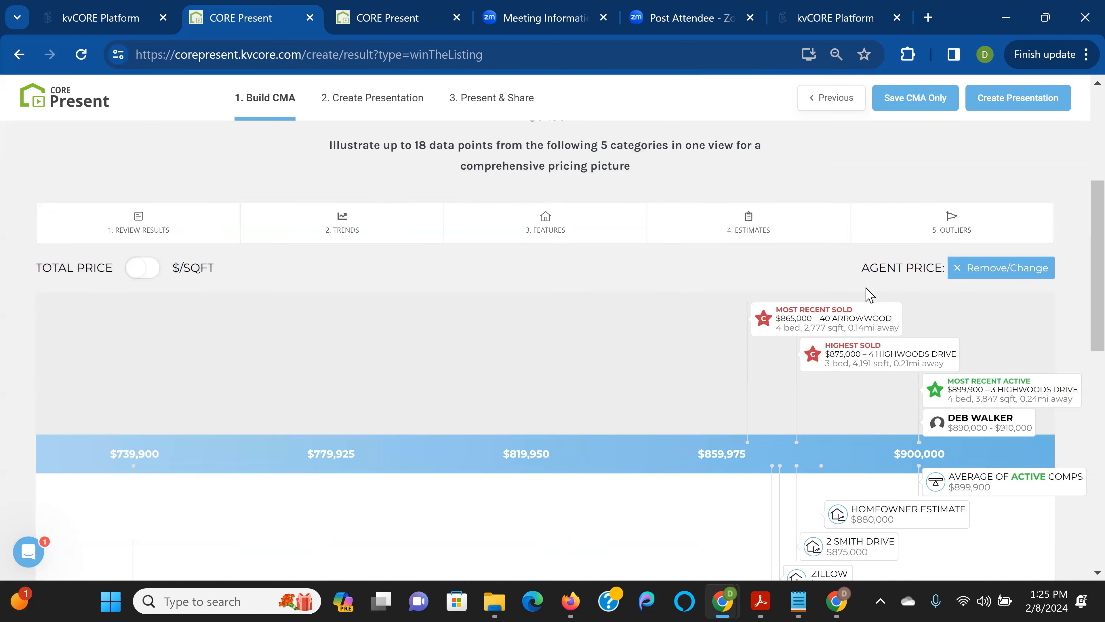
{"action": "scroll", "coordinate": [868, 293], "scroll_direction": "down", "scroll_amount": 4}
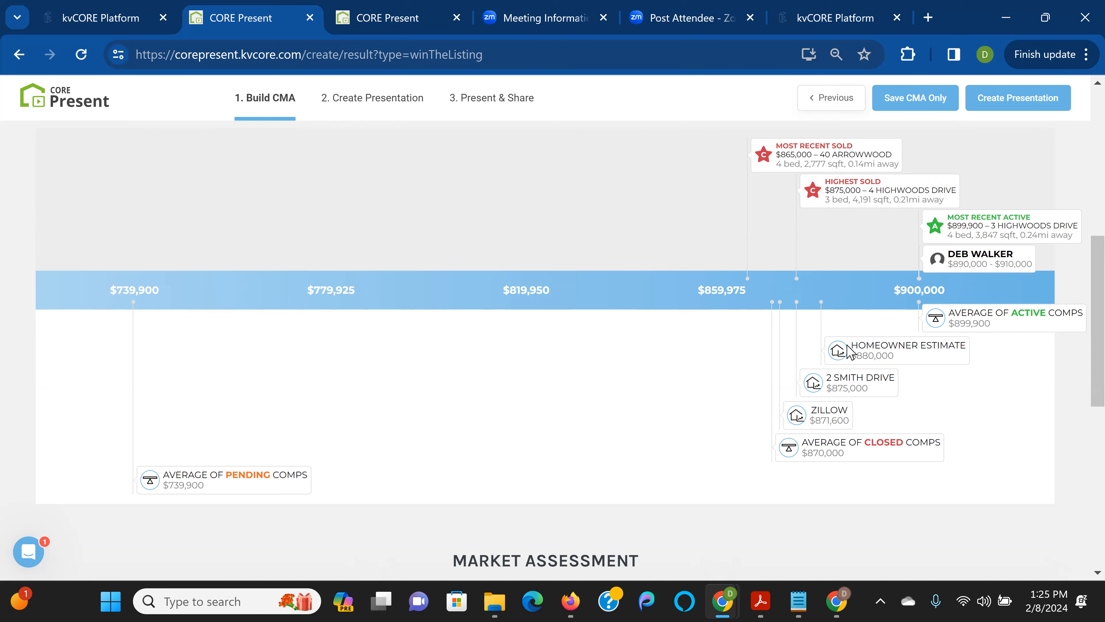
{"action": "scroll", "coordinate": [757, 372], "scroll_direction": "up", "scroll_amount": 4}
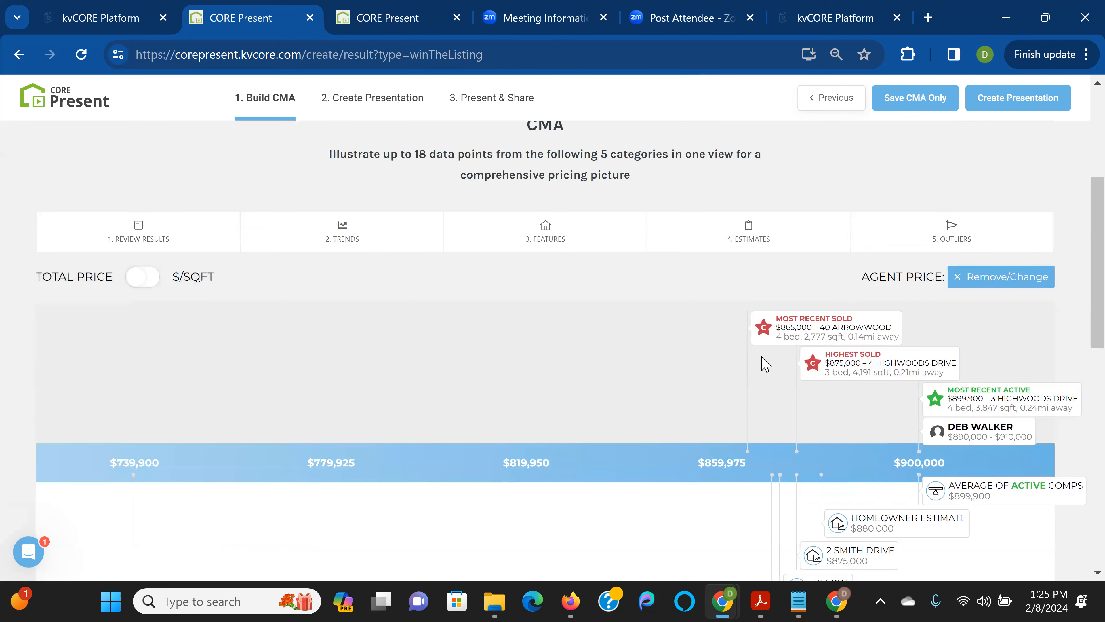
{"action": "left_click", "coordinate": [380, 238]}
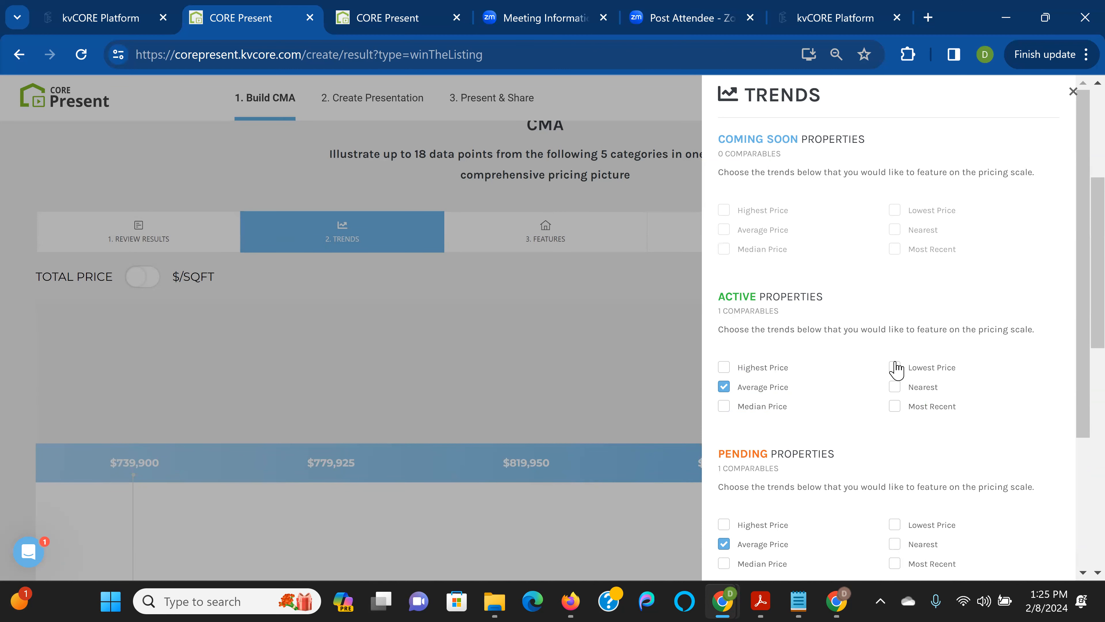
{"action": "scroll", "coordinate": [896, 371], "scroll_direction": "down", "scroll_amount": 4}
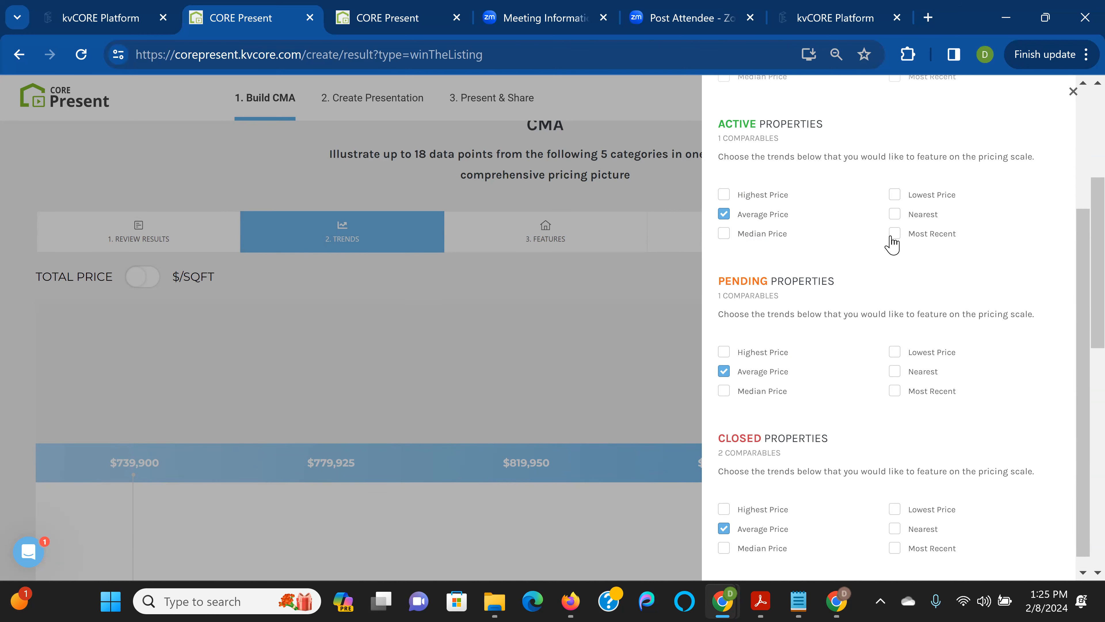
{"action": "scroll", "coordinate": [892, 245], "scroll_direction": "down", "scroll_amount": 1}
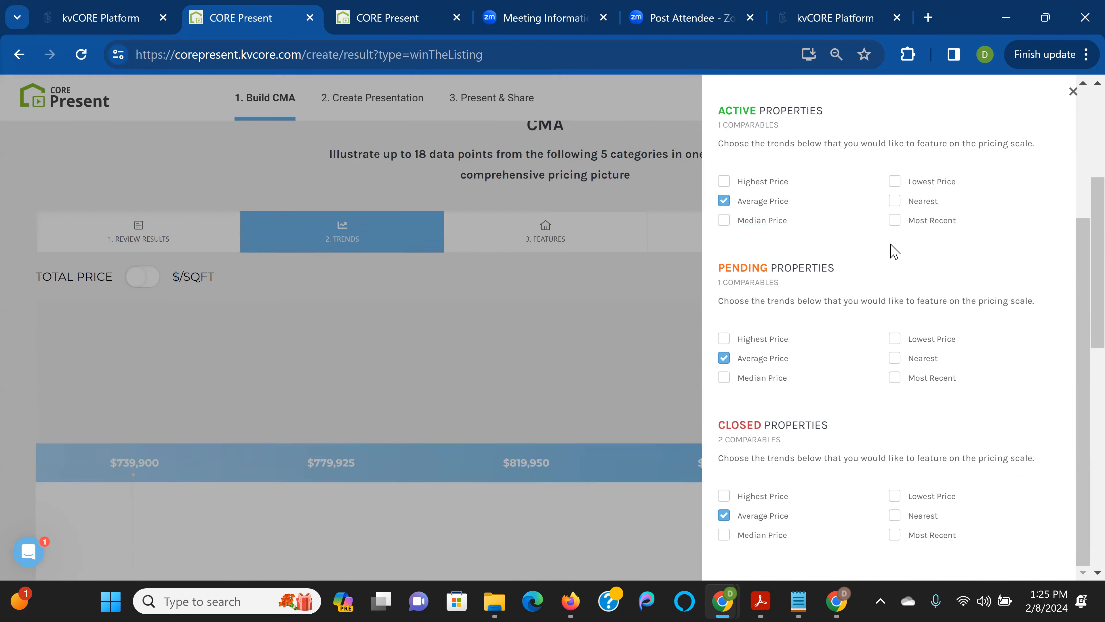
{"action": "scroll", "coordinate": [893, 250], "scroll_direction": "up", "scroll_amount": 4}
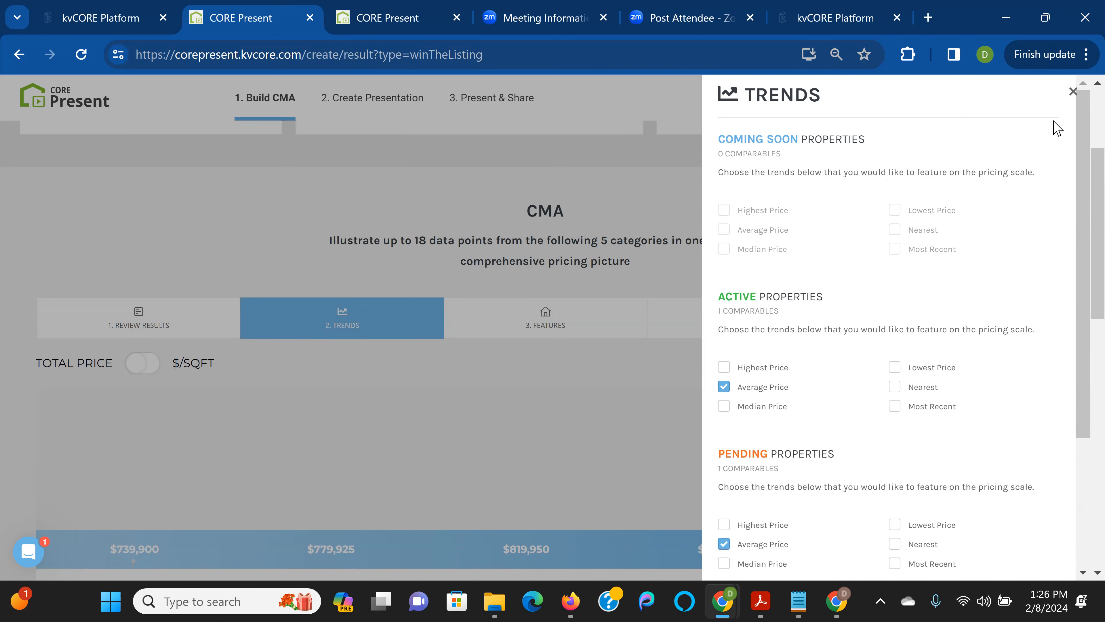
{"action": "left_click", "coordinate": [1073, 92]}
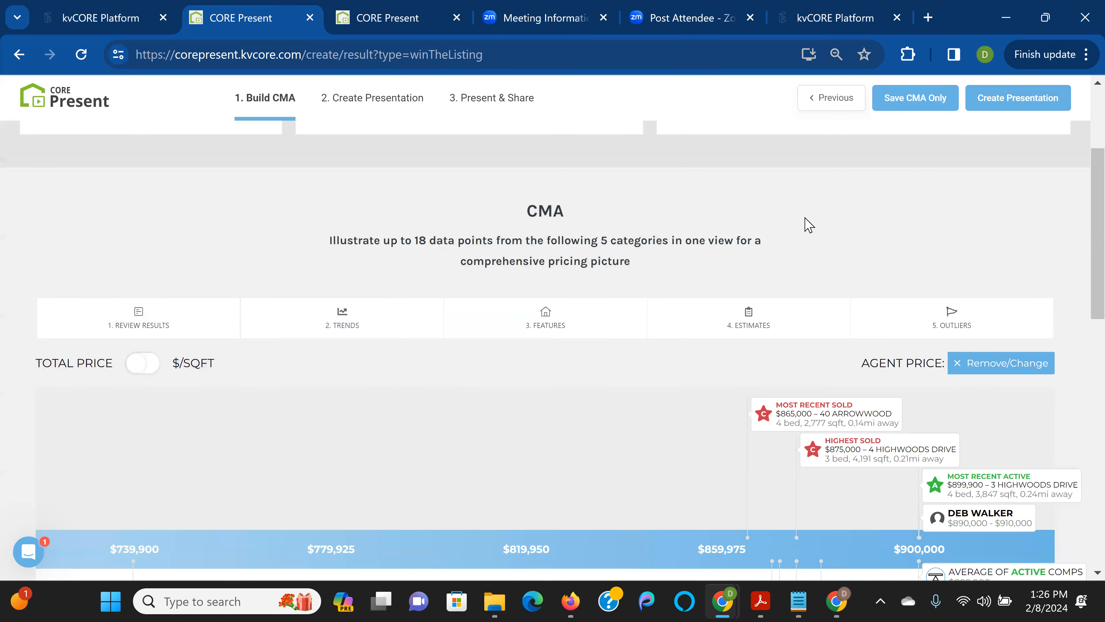
In 3. Features, select the Finished (1) basement option for Closed comps, then close the panel
{"action": "scroll", "coordinate": [714, 268], "scroll_direction": "up", "scroll_amount": 4}
{"action": "scroll", "coordinate": [705, 271], "scroll_direction": "down", "scroll_amount": 5}
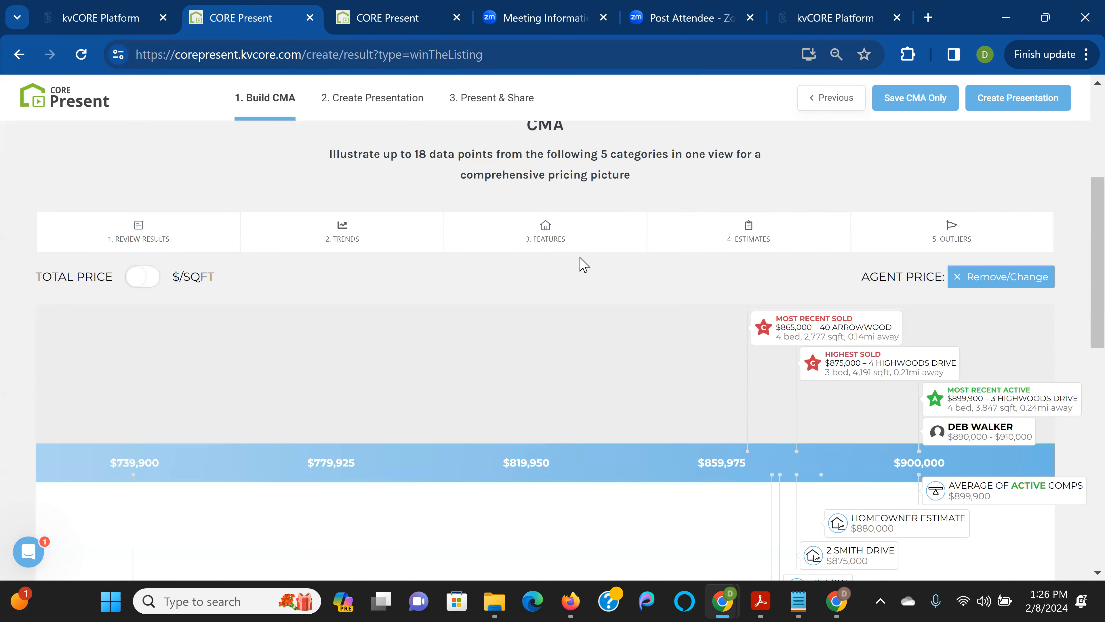
{"action": "left_click", "coordinate": [583, 223]}
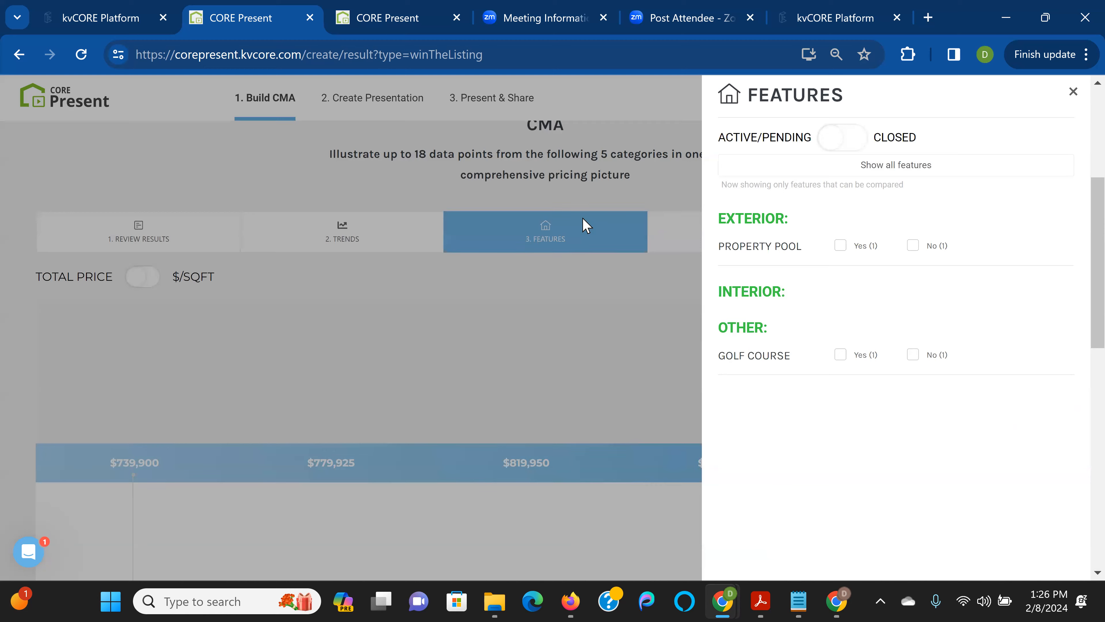
{"action": "scroll", "coordinate": [583, 226], "scroll_direction": "up", "scroll_amount": 3}
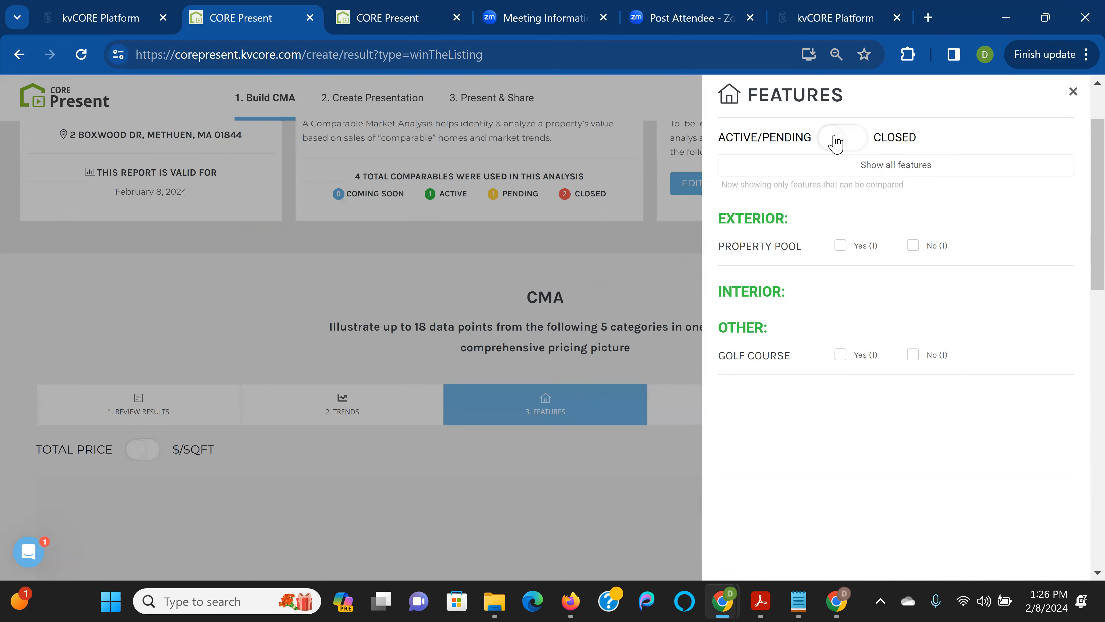
{"action": "left_click", "coordinate": [831, 143]}
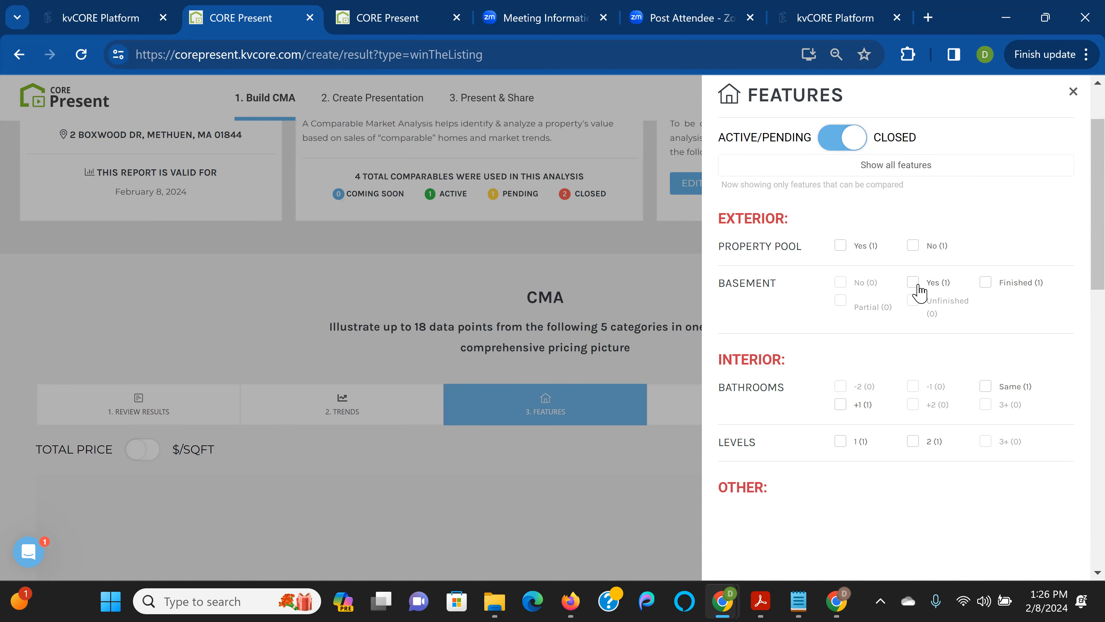
{"action": "left_click", "coordinate": [986, 283]}
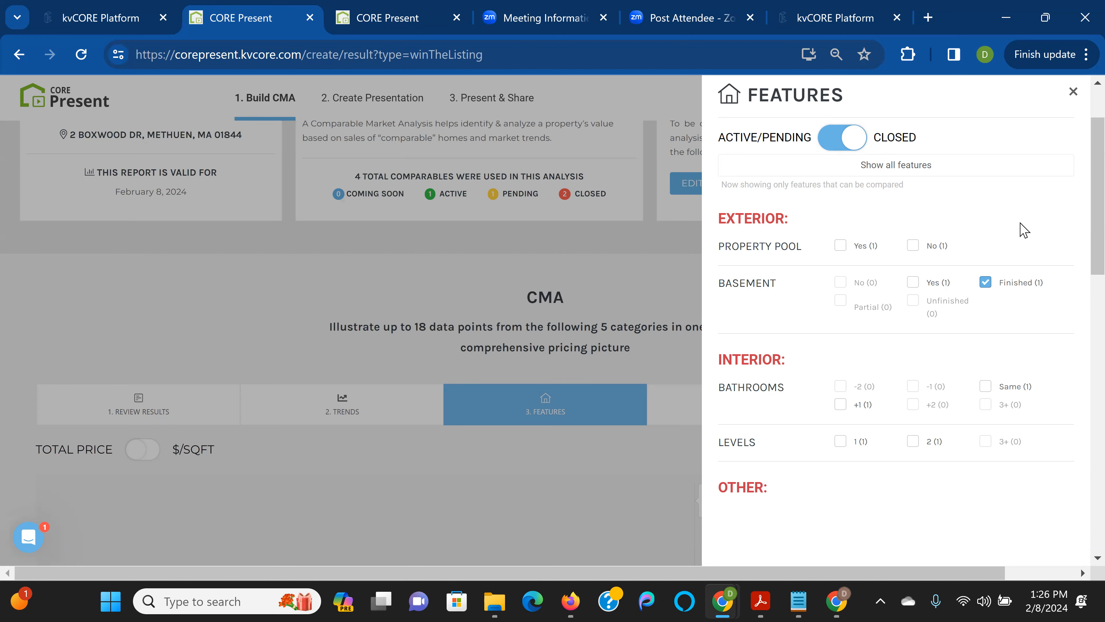
{"action": "left_click", "coordinate": [1074, 91]}
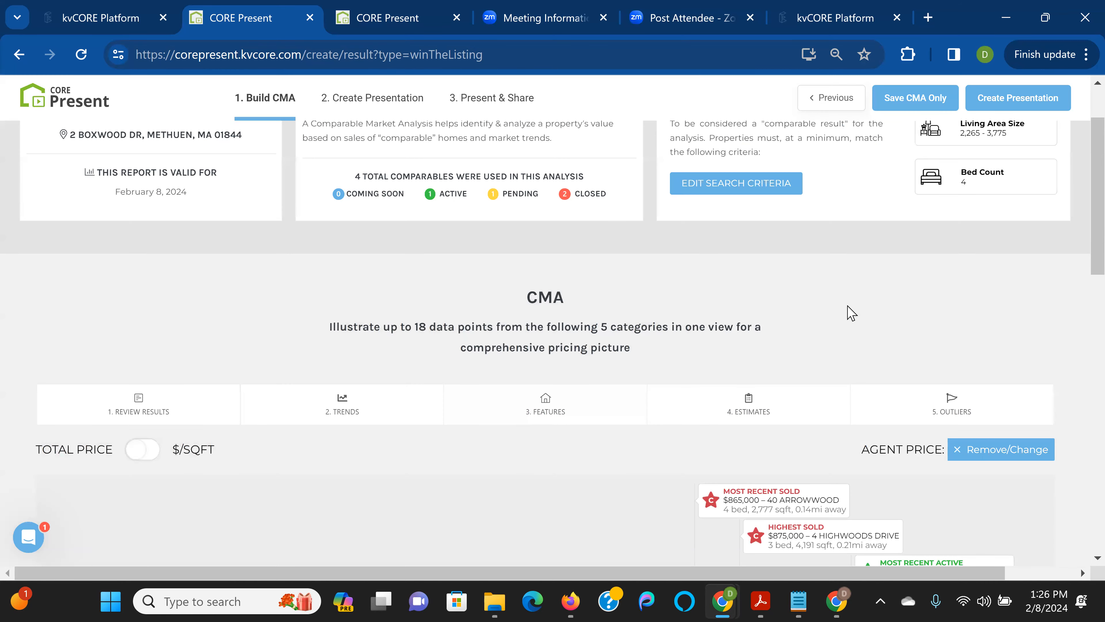
{"action": "scroll", "coordinate": [851, 313], "scroll_direction": "down", "scroll_amount": 5}
{"action": "scroll", "coordinate": [854, 313], "scroll_direction": "down", "scroll_amount": 2}
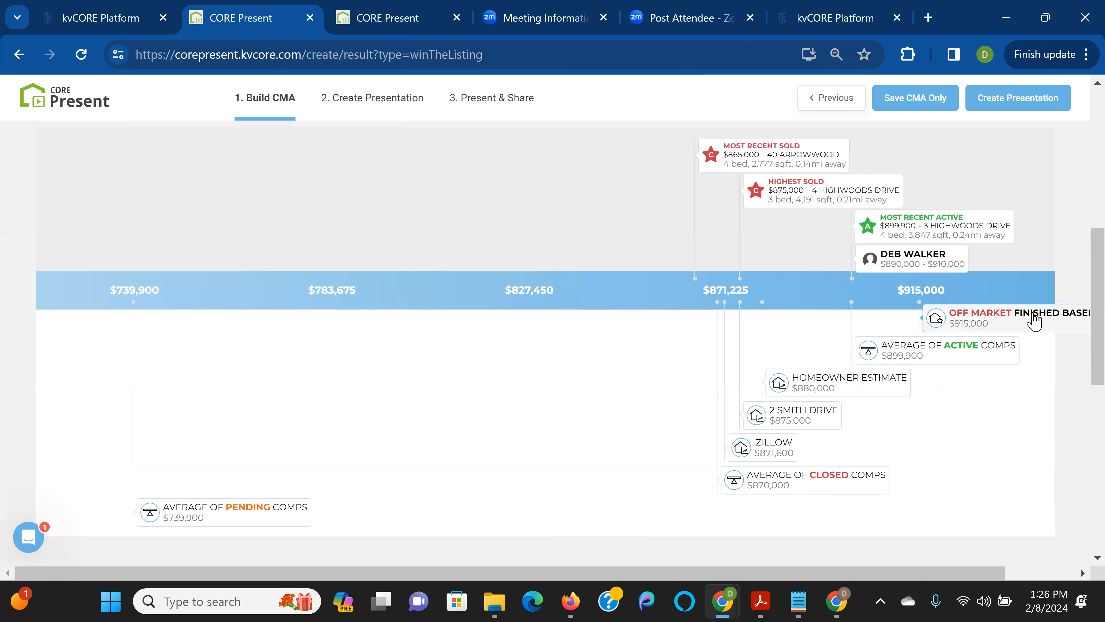
{"action": "left_click", "coordinate": [1003, 321]}
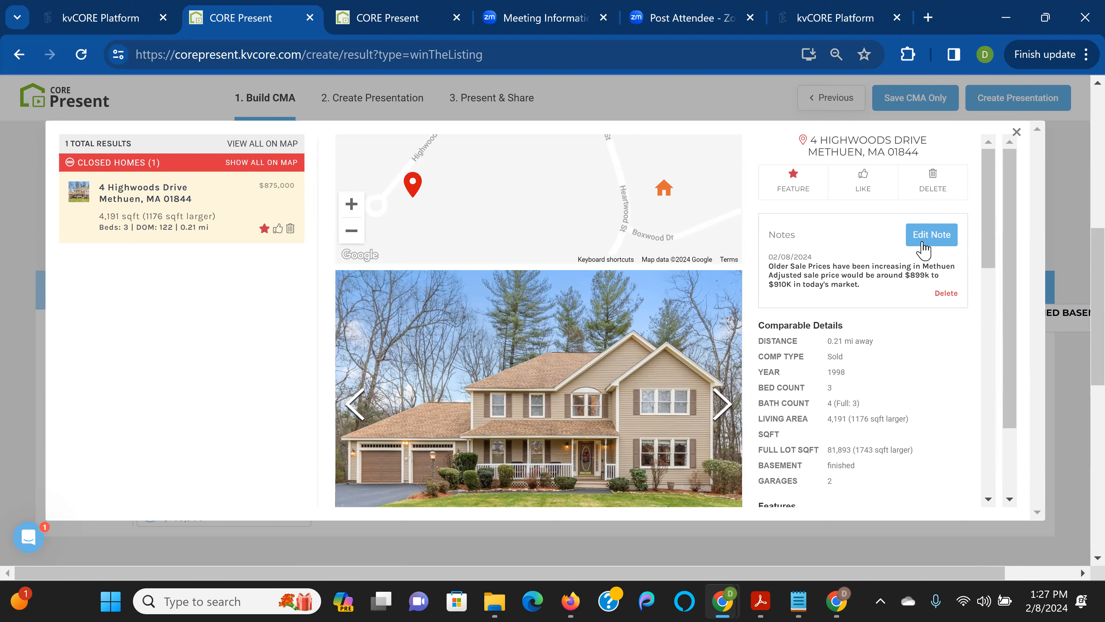
{"action": "left_click", "coordinate": [1018, 135]}
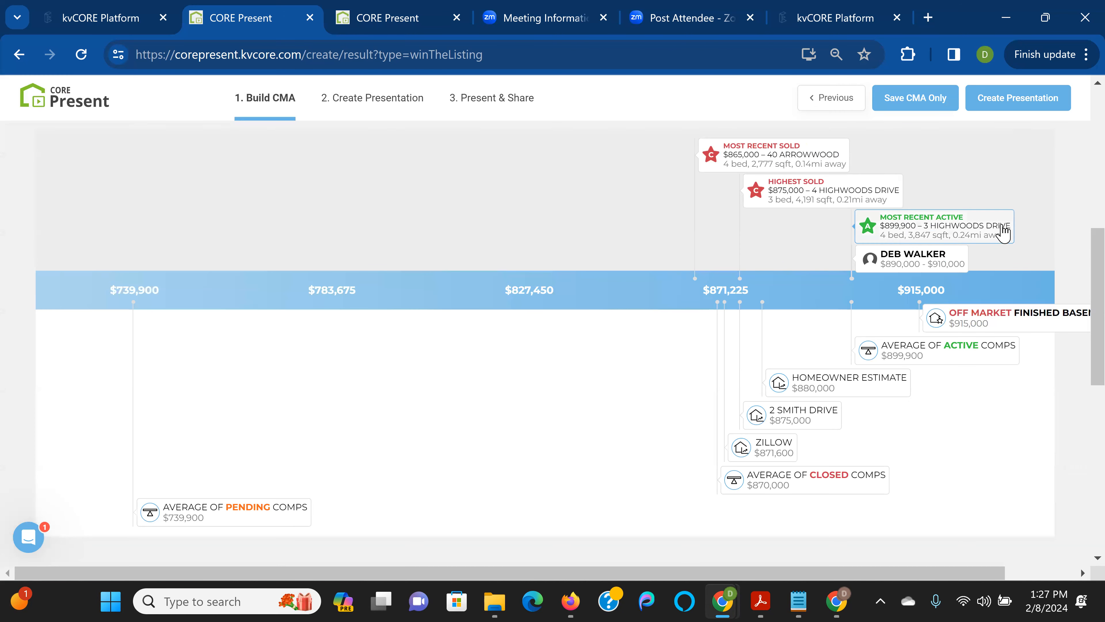
{"action": "scroll", "coordinate": [1003, 233], "scroll_direction": "up", "scroll_amount": 2}
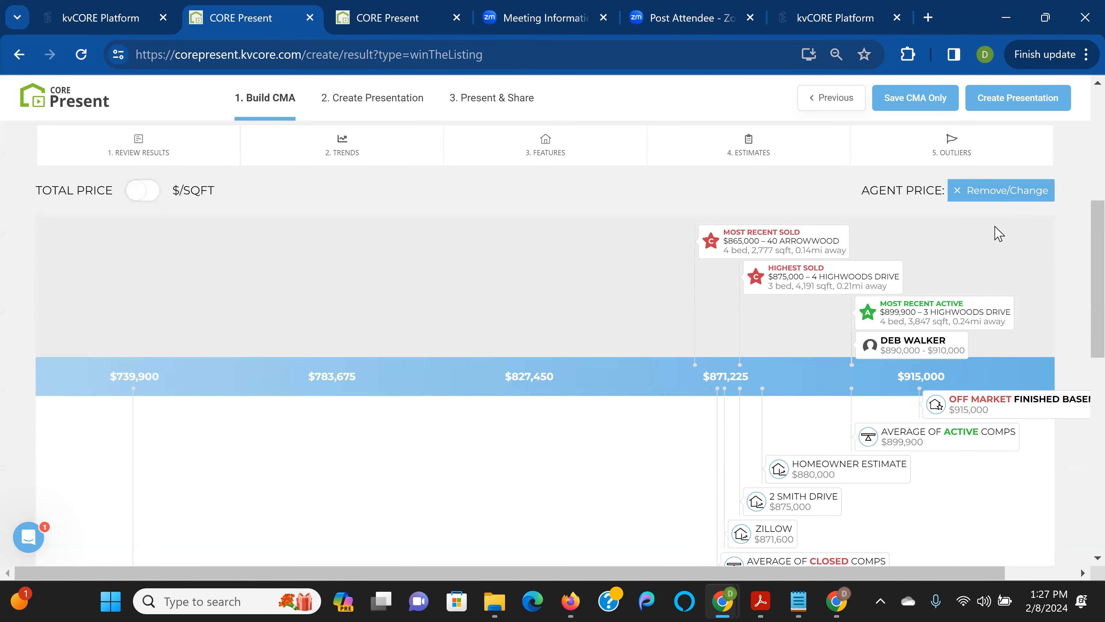
{"action": "scroll", "coordinate": [998, 234], "scroll_direction": "down", "scroll_amount": 2}
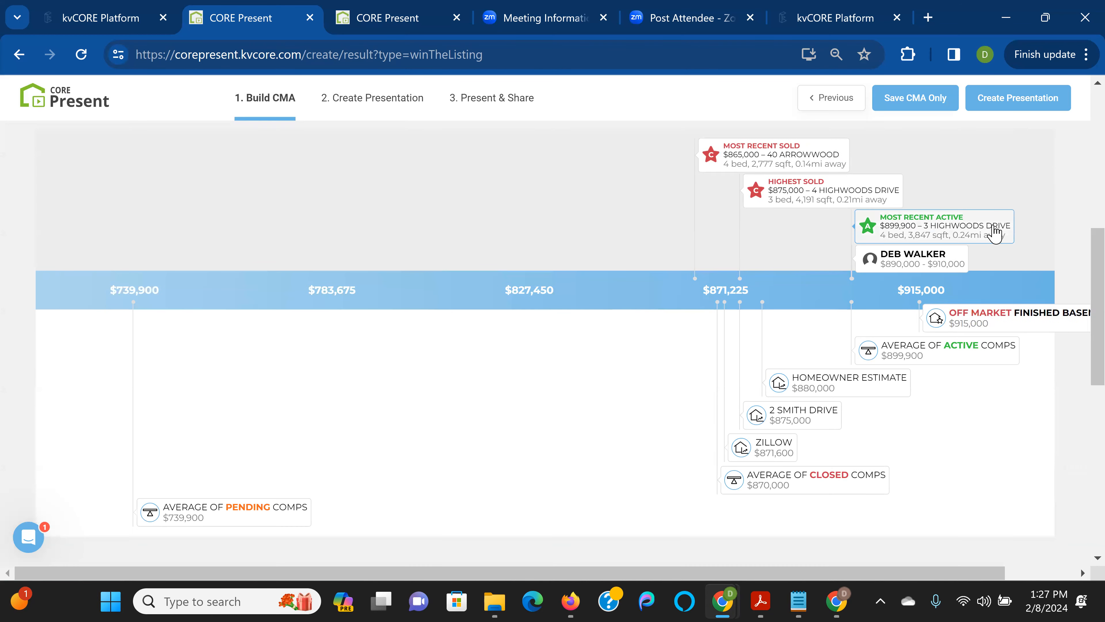
{"action": "left_click", "coordinate": [872, 192]}
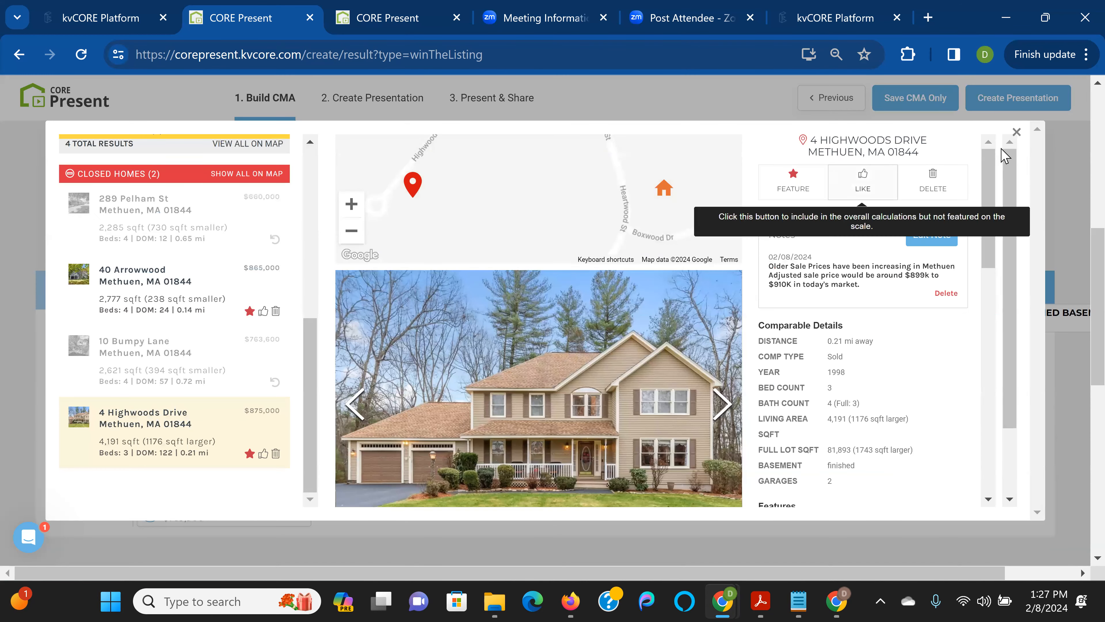
{"action": "left_click", "coordinate": [1016, 133]}
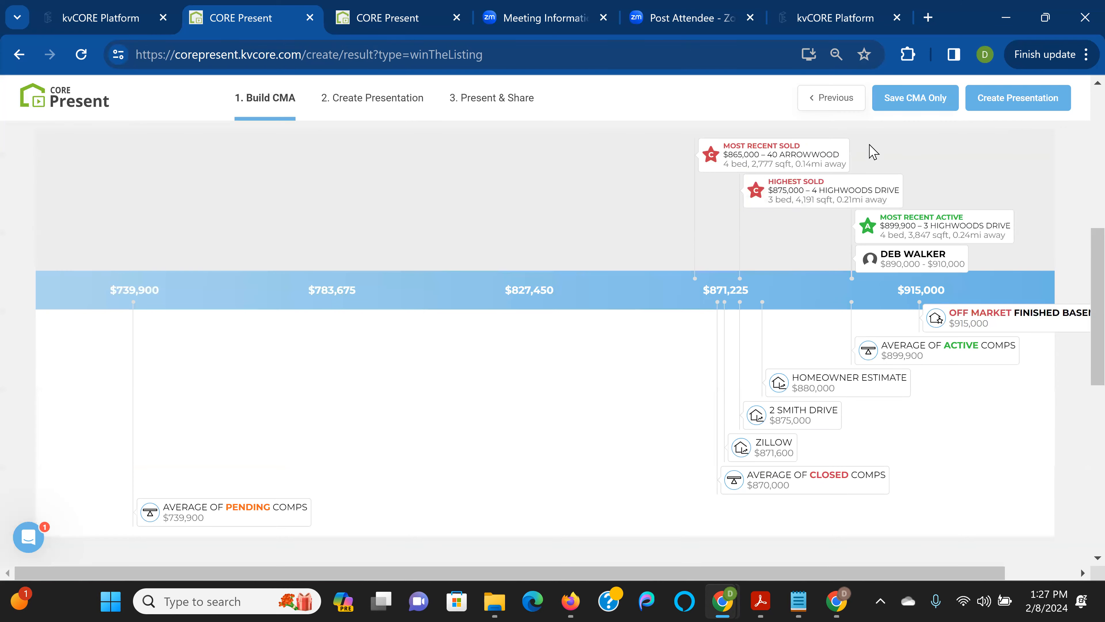
{"action": "left_click", "coordinate": [836, 155]}
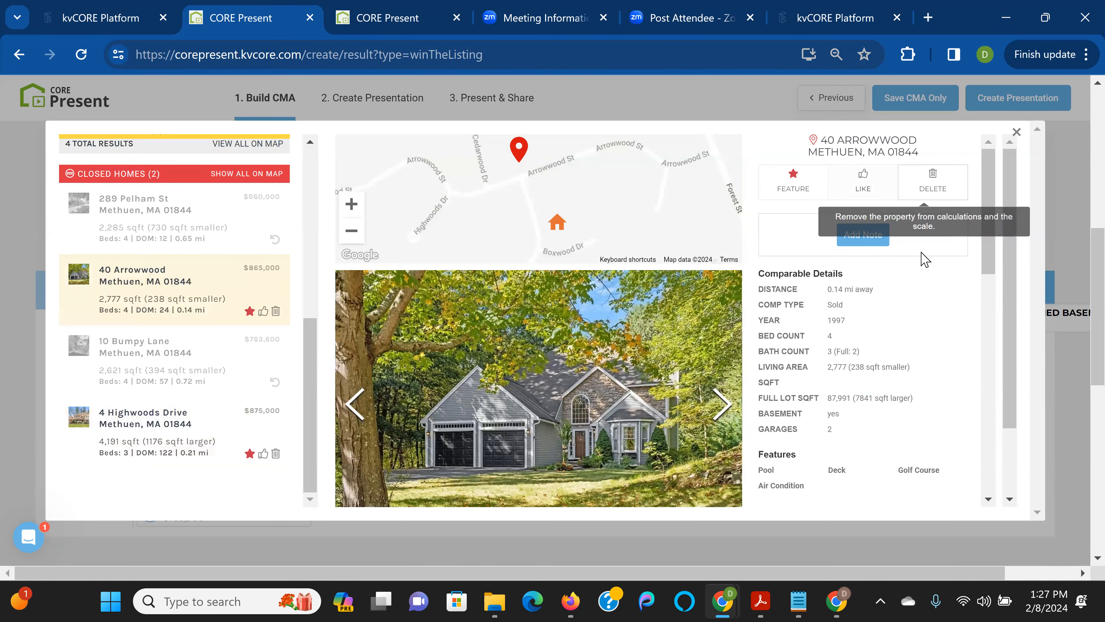
{"action": "scroll", "coordinate": [907, 295], "scroll_direction": "down", "scroll_amount": 3}
{"action": "scroll", "coordinate": [903, 313], "scroll_direction": "down", "scroll_amount": 3}
{"action": "scroll", "coordinate": [898, 314], "scroll_direction": "up", "scroll_amount": 6}
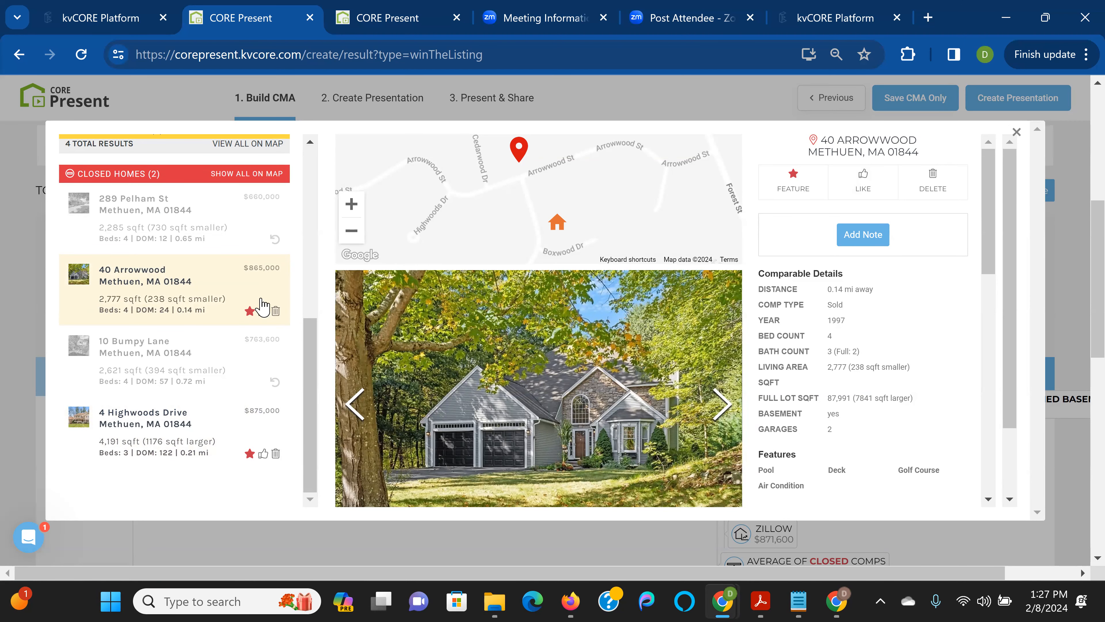
{"action": "left_click", "coordinate": [1016, 132]}
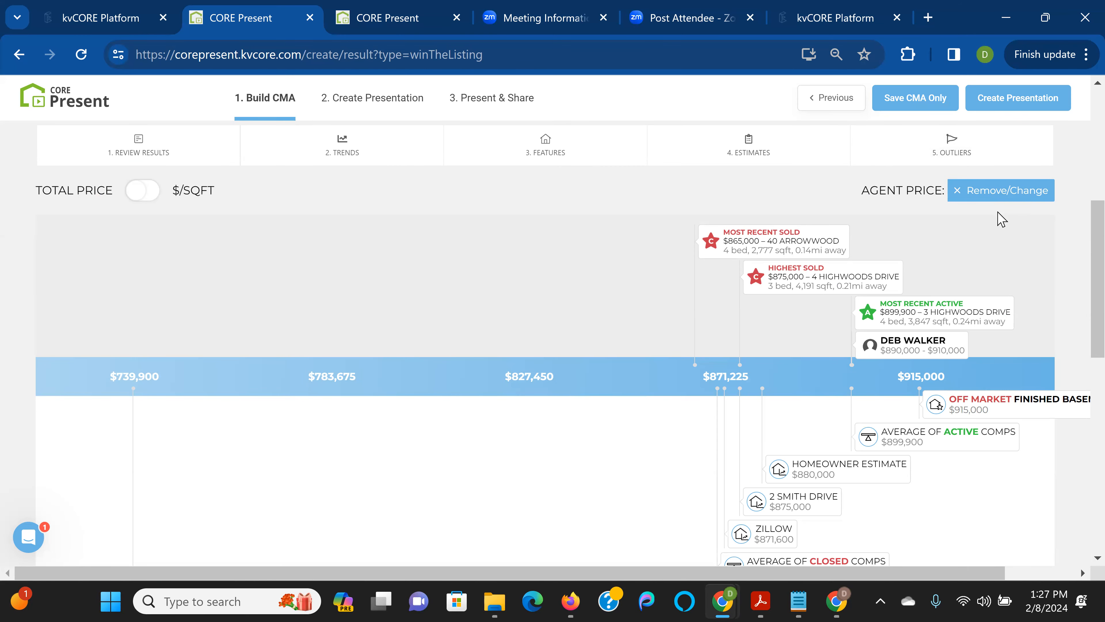
Scroll to Market Assessment and open the Average List/Sale Price chart for Sep 2023–Feb 2024
{"action": "scroll", "coordinate": [1000, 219], "scroll_direction": "down", "scroll_amount": 5}
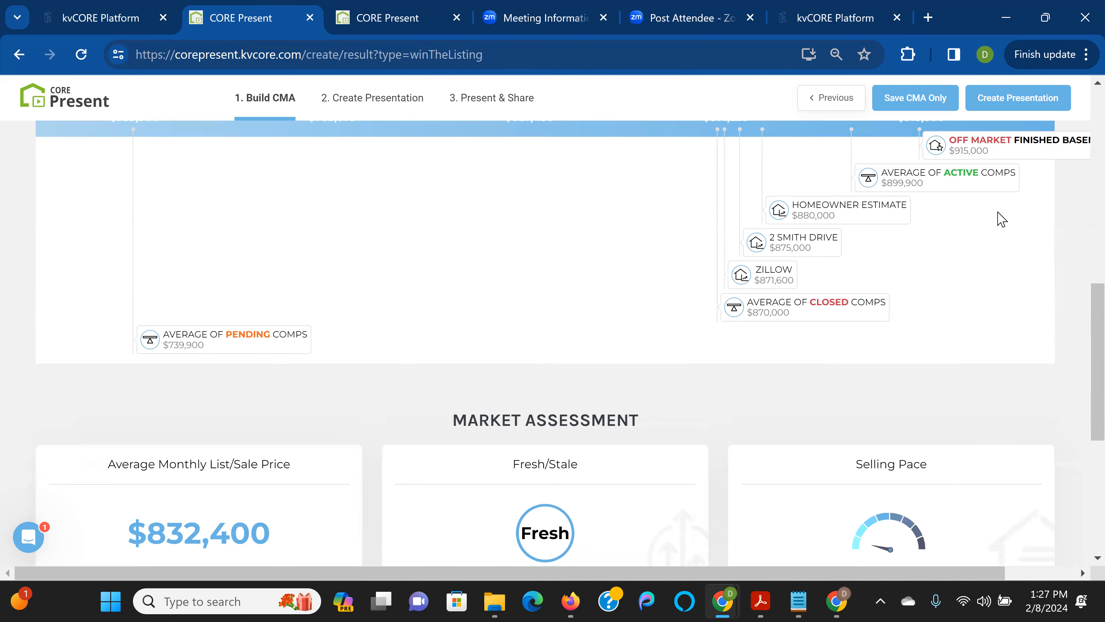
{"action": "scroll", "coordinate": [1001, 219], "scroll_direction": "down", "scroll_amount": 3}
{"action": "scroll", "coordinate": [1001, 219], "scroll_direction": "down", "scroll_amount": 3}
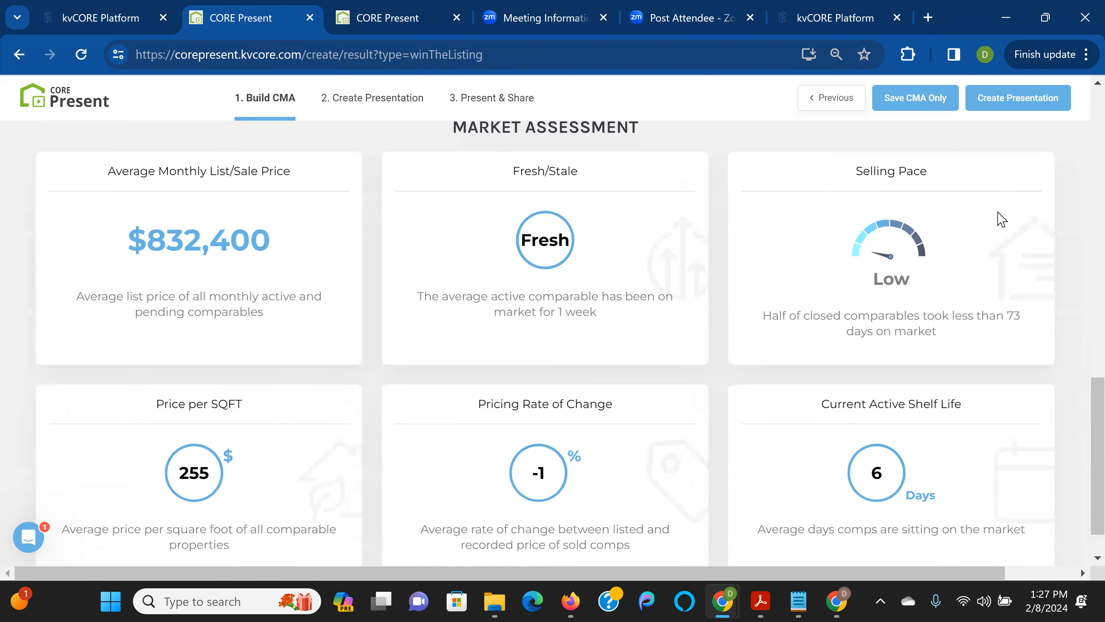
{"action": "scroll", "coordinate": [999, 217], "scroll_direction": "up", "scroll_amount": 2}
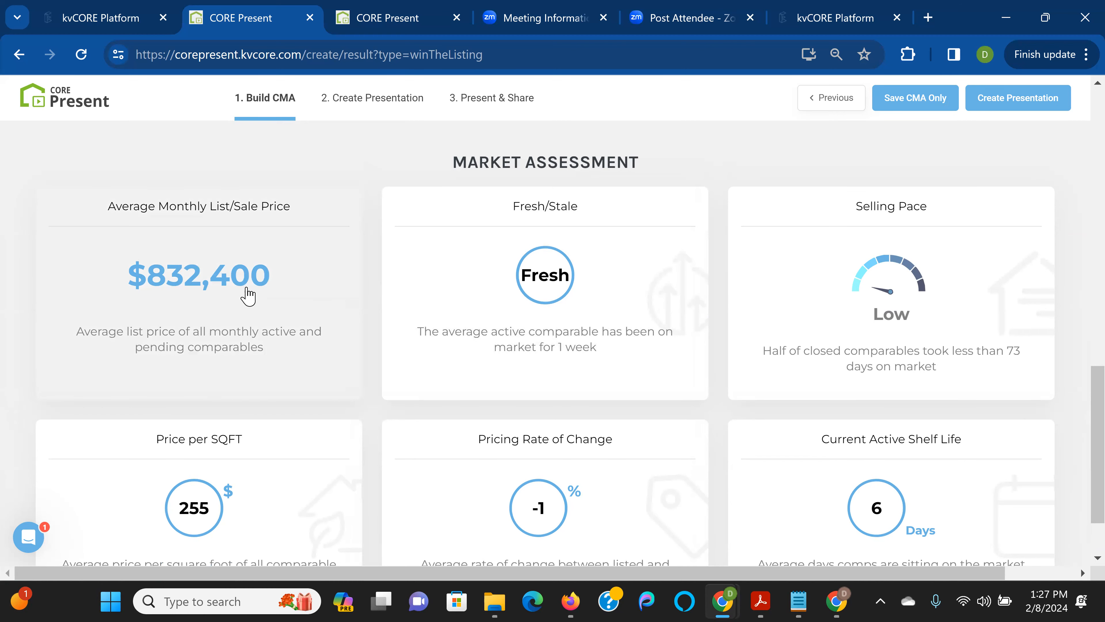
{"action": "left_click", "coordinate": [248, 297]}
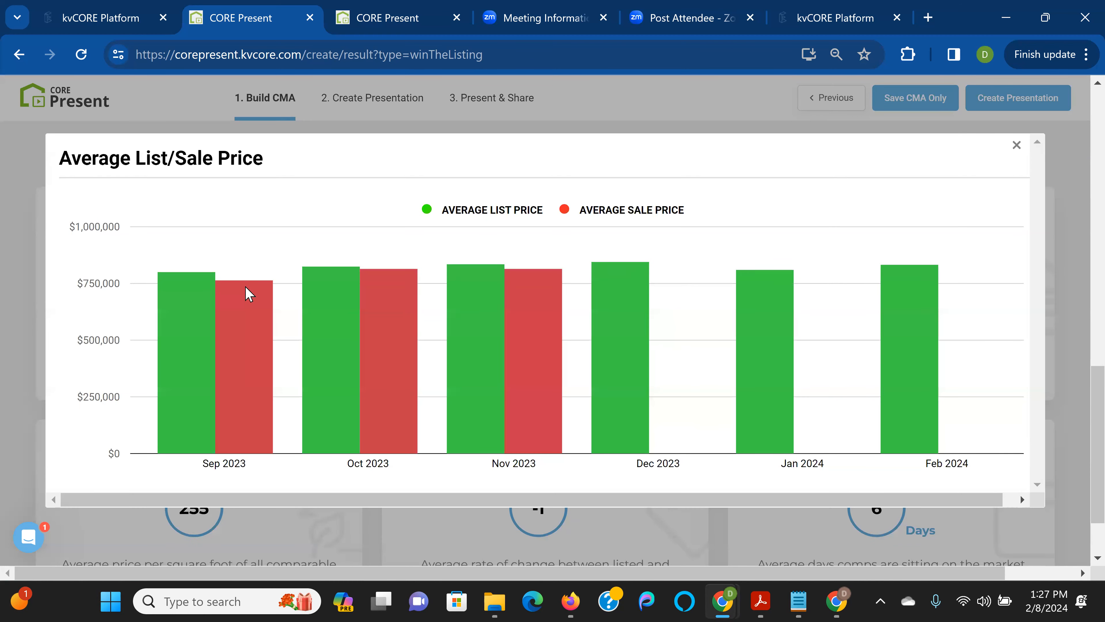
Read each month's list and sale price values, then return to the $832,400 Market Assessment summary
{"action": "mouse_move", "coordinate": [208, 336]}
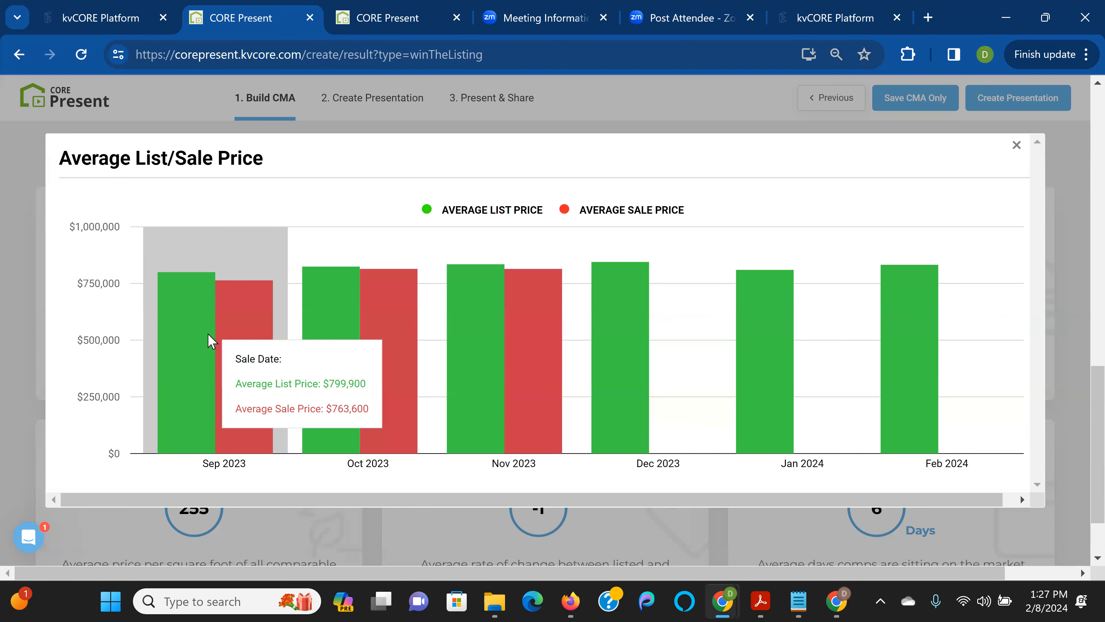
{"action": "mouse_move", "coordinate": [318, 320]}
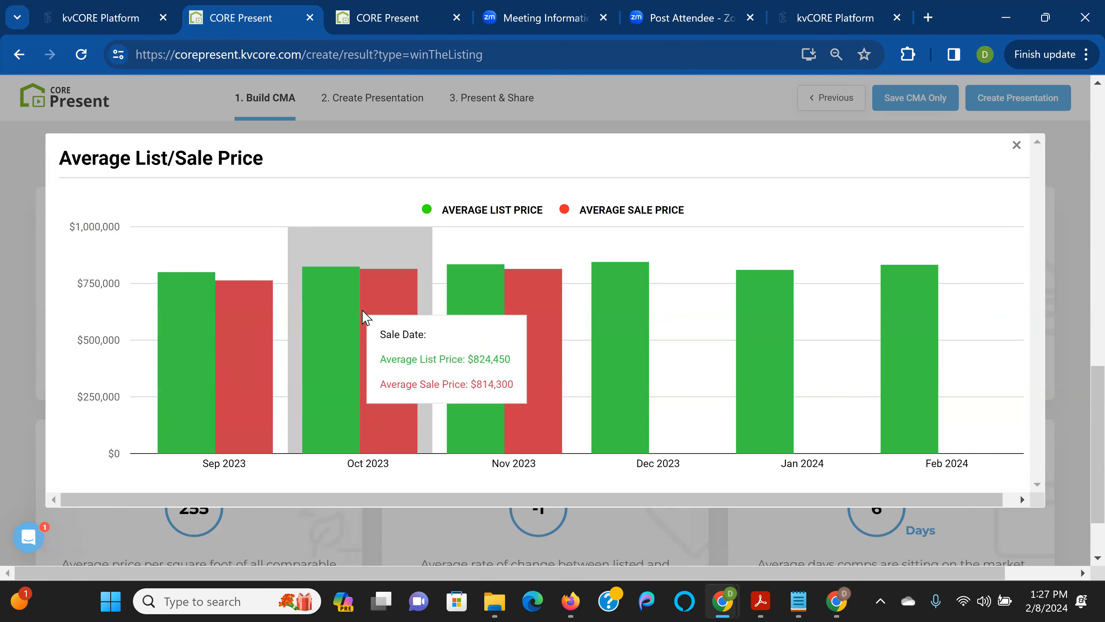
{"action": "mouse_move", "coordinate": [501, 321]}
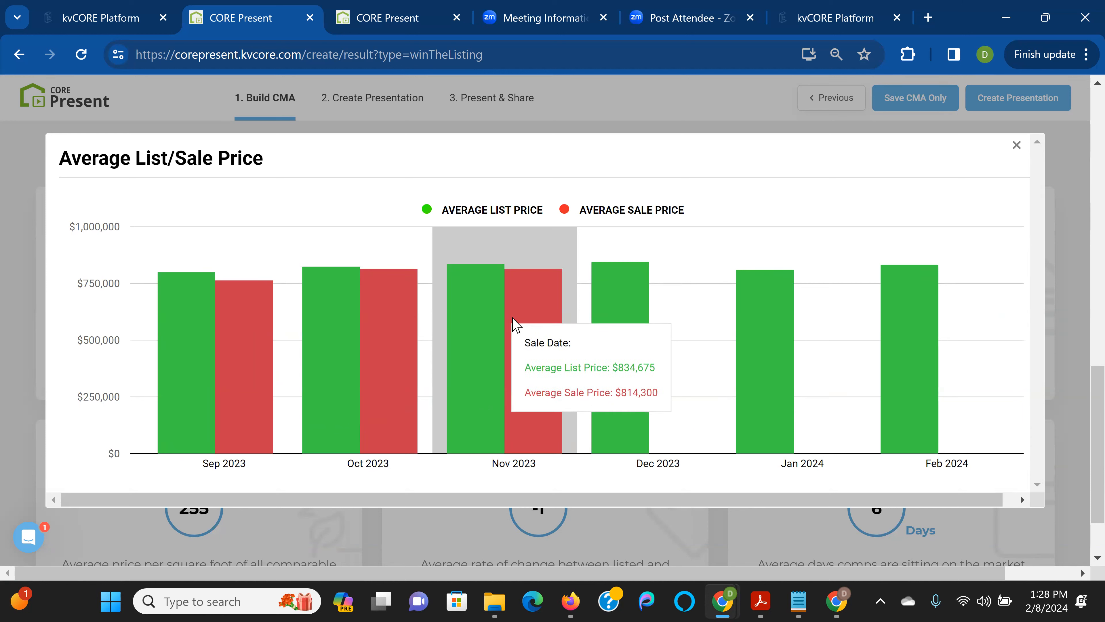
{"action": "mouse_move", "coordinate": [915, 306]}
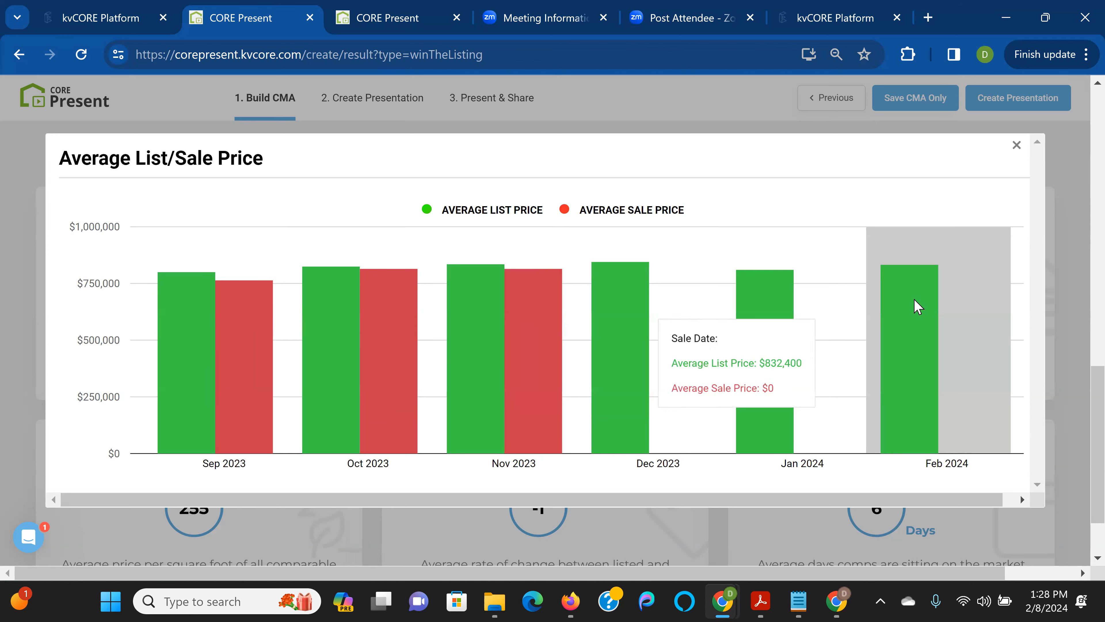
{"action": "mouse_move", "coordinate": [774, 312]}
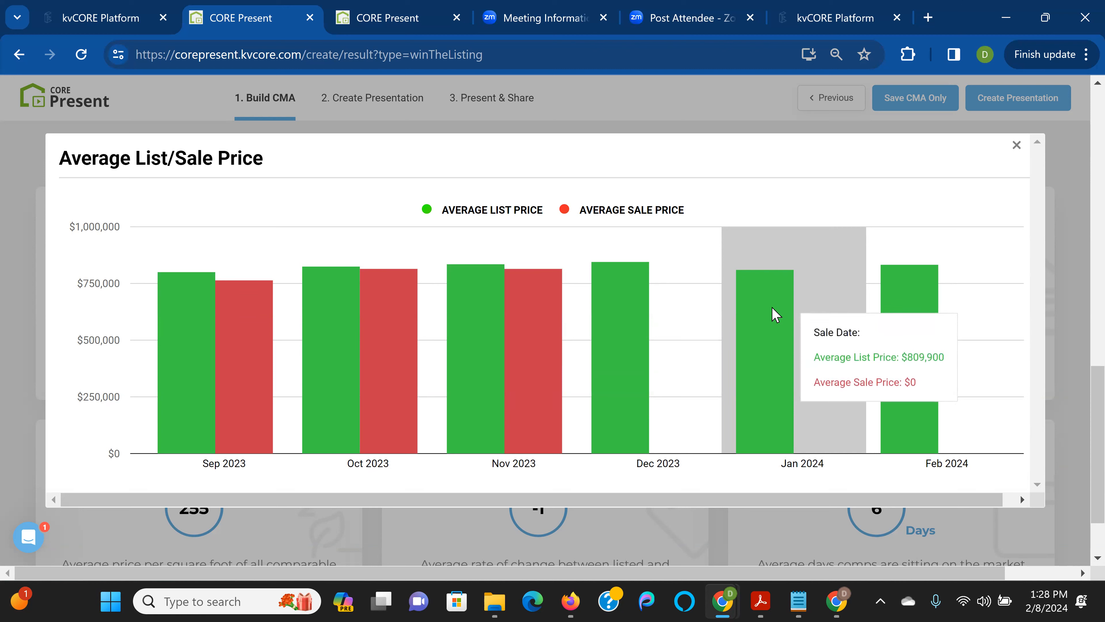
{"action": "mouse_move", "coordinate": [623, 325]}
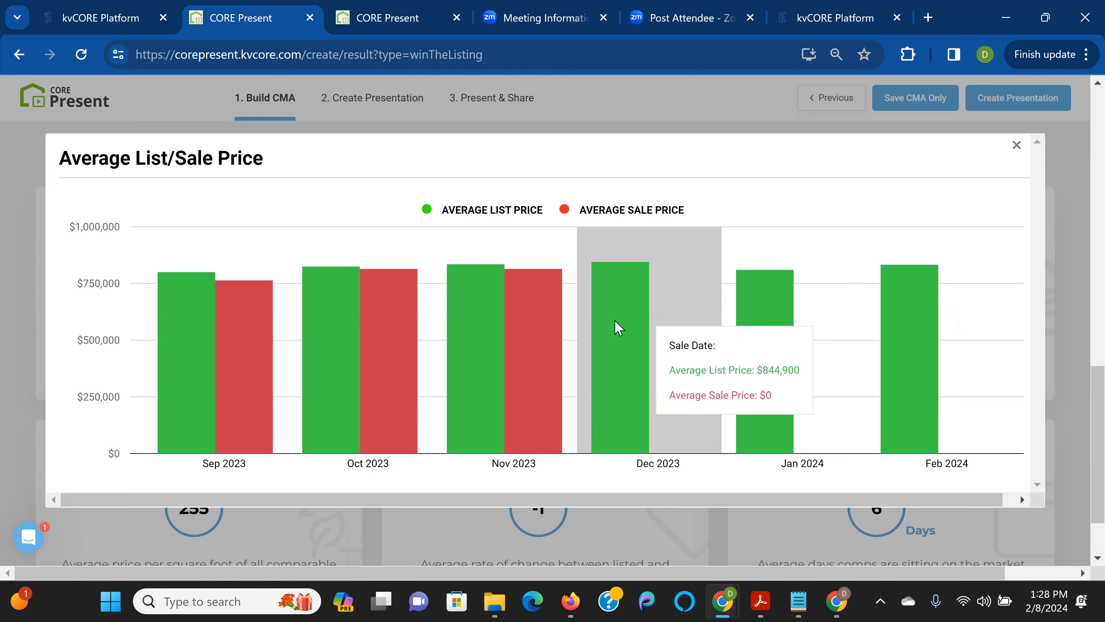
{"action": "mouse_move", "coordinate": [562, 346]}
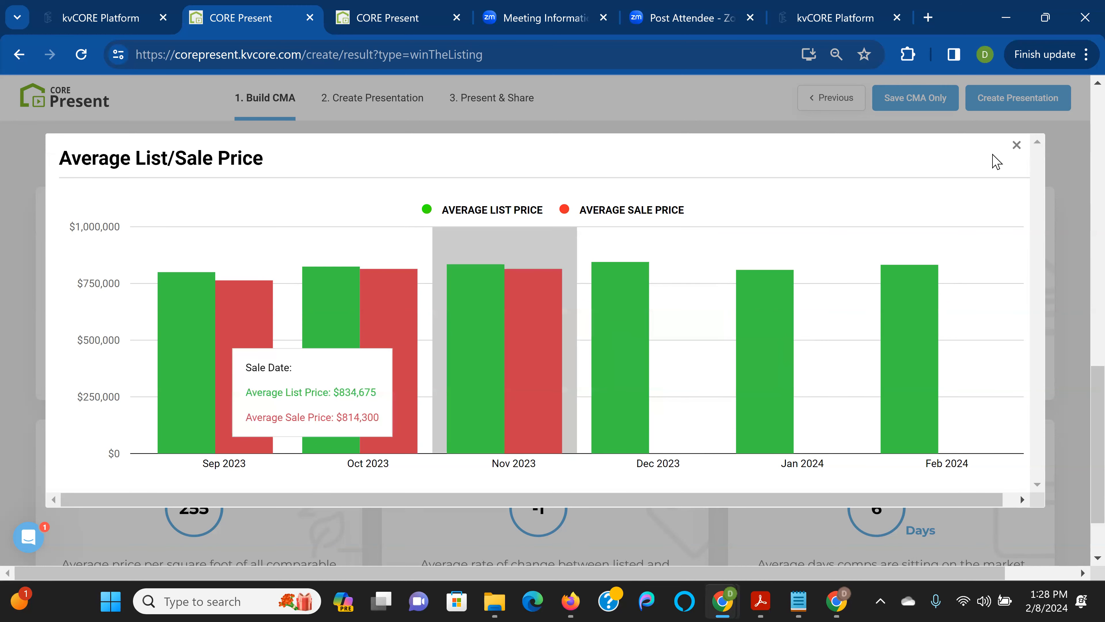
{"action": "left_click", "coordinate": [1016, 145]}
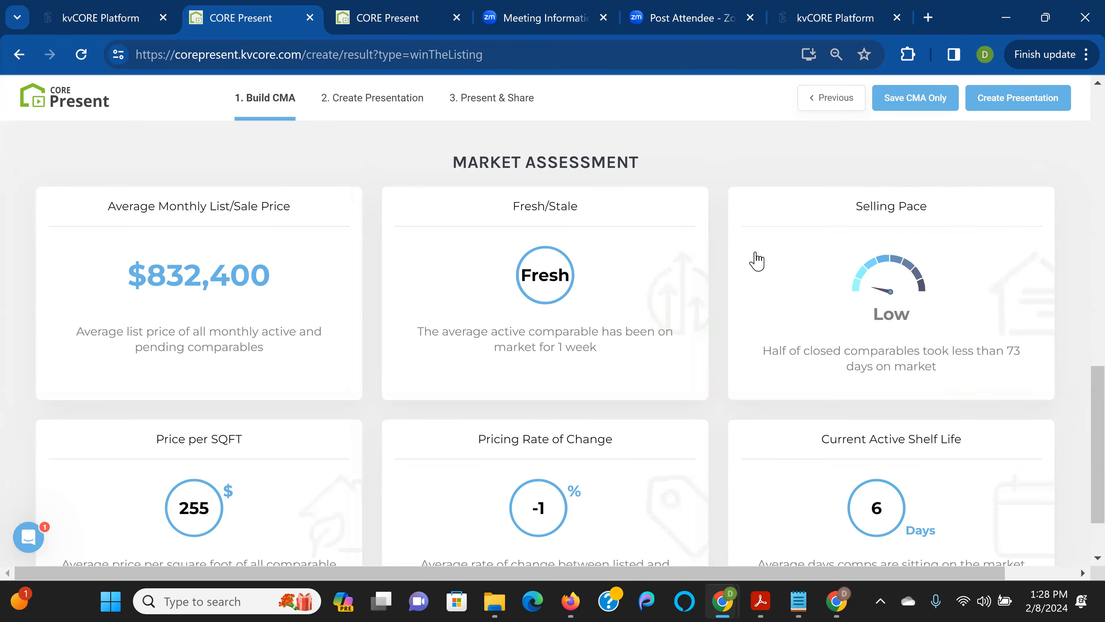
{"action": "left_click", "coordinate": [610, 284]}
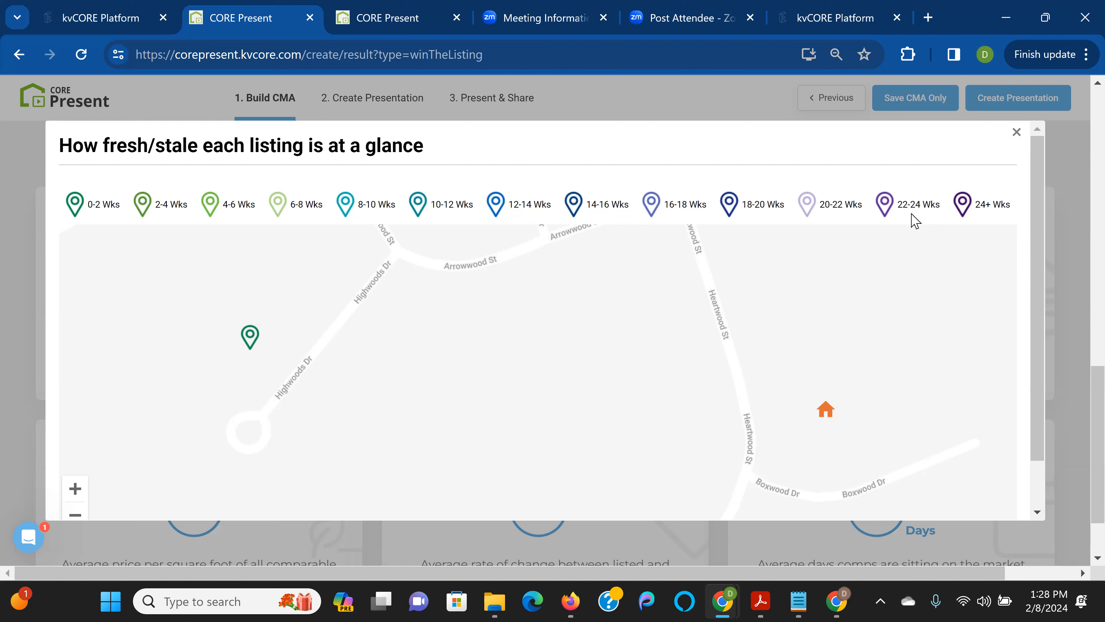
{"action": "left_click", "coordinate": [250, 337]}
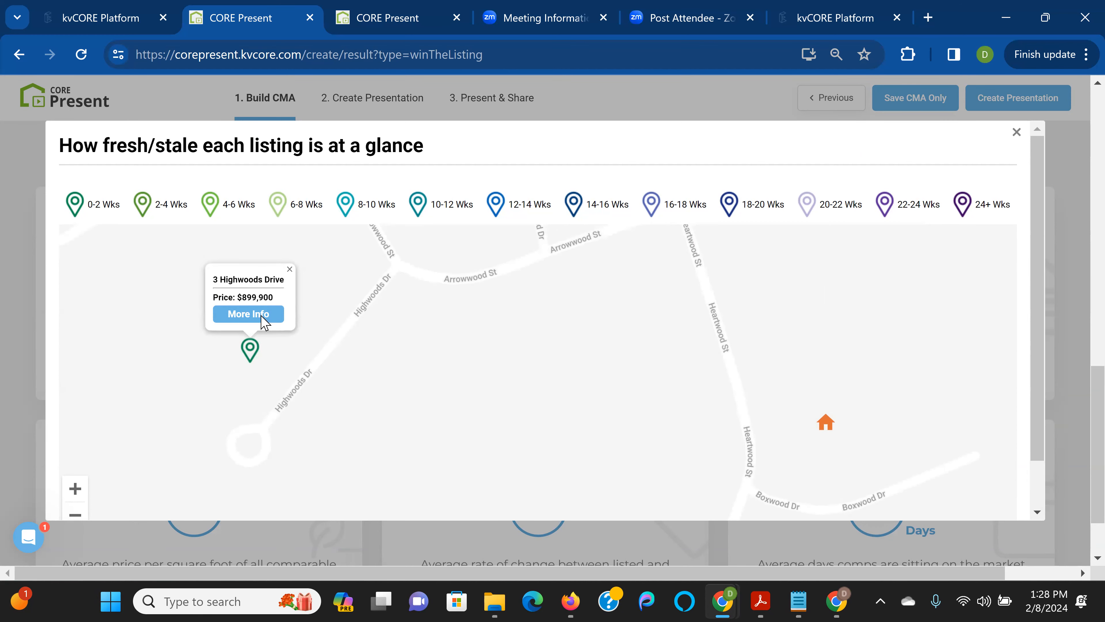
{"action": "left_click", "coordinate": [263, 322]}
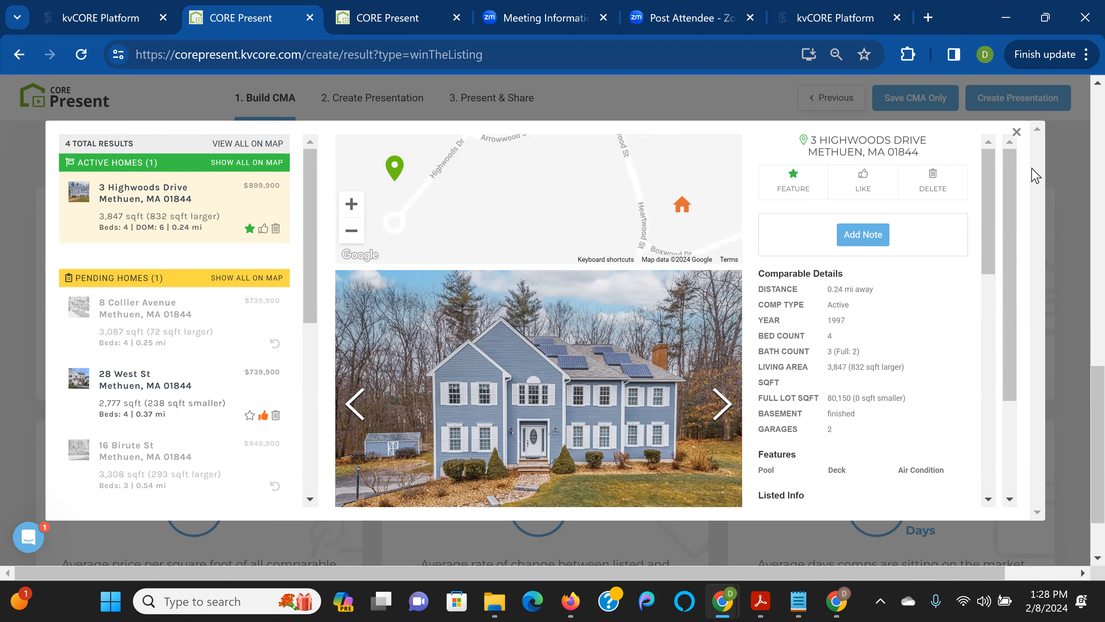
{"action": "left_click", "coordinate": [1015, 133]}
{"action": "left_click", "coordinate": [1017, 136]}
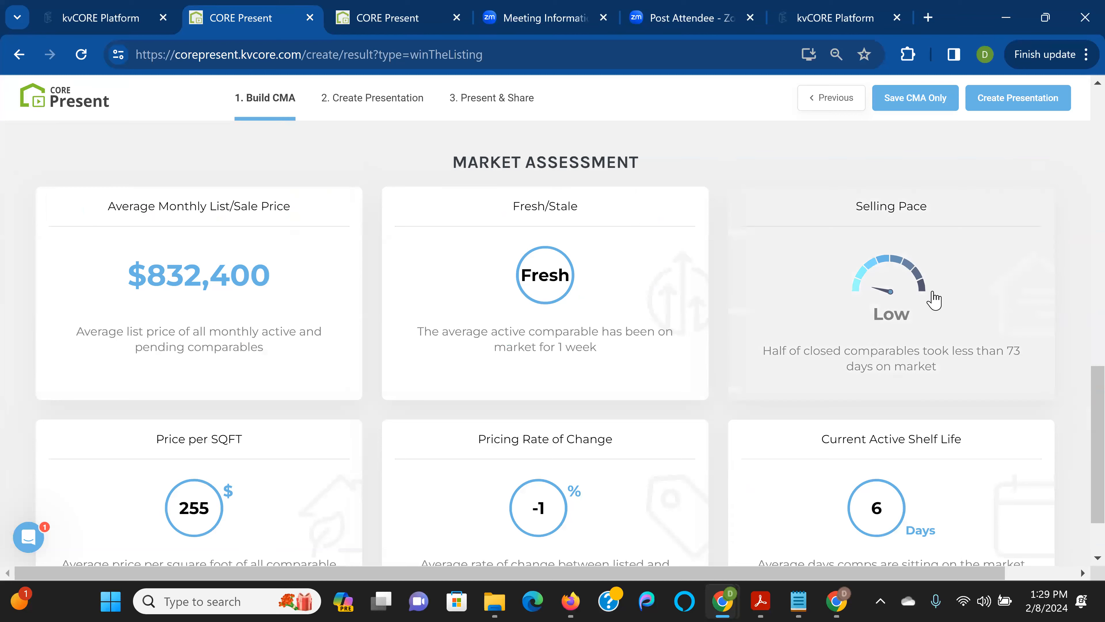
{"action": "left_click", "coordinate": [953, 298]}
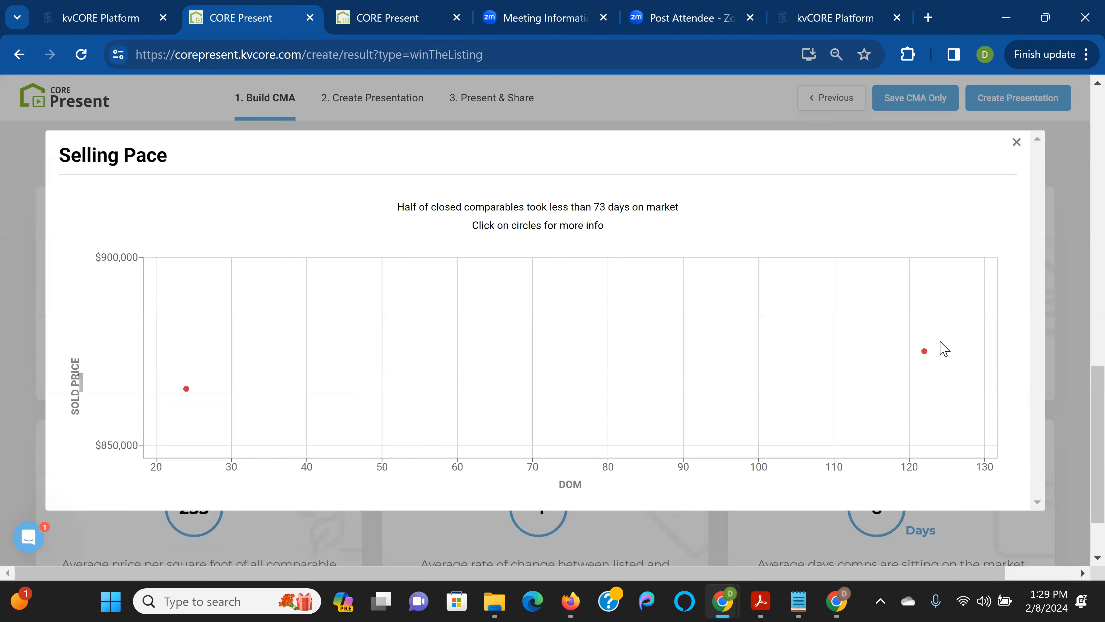
{"action": "left_click", "coordinate": [924, 351]}
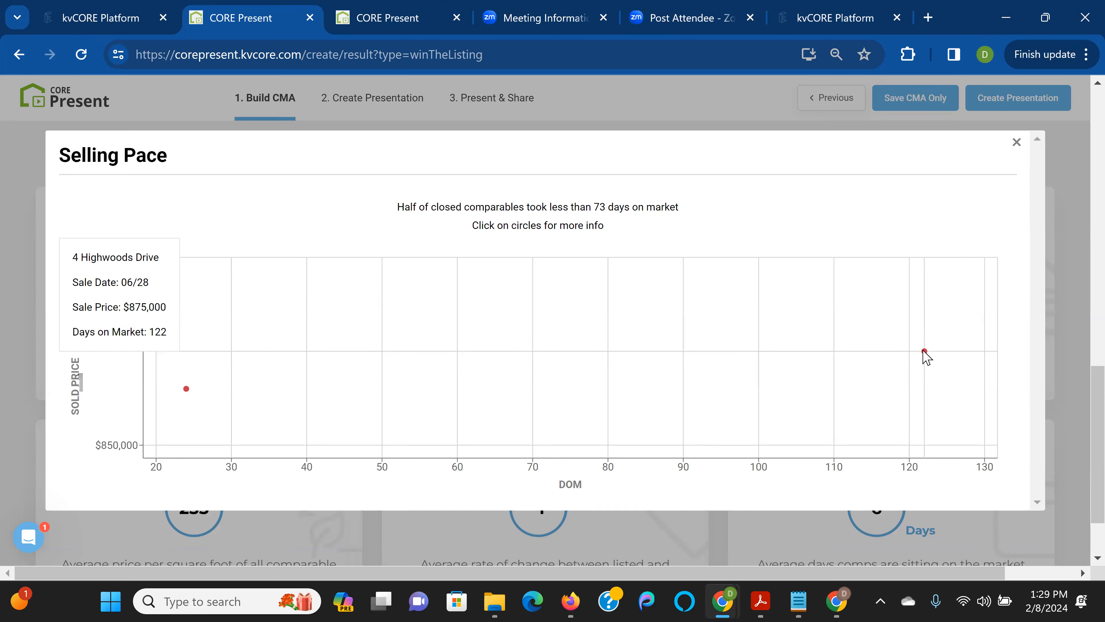
{"action": "mouse_move", "coordinate": [187, 391]}
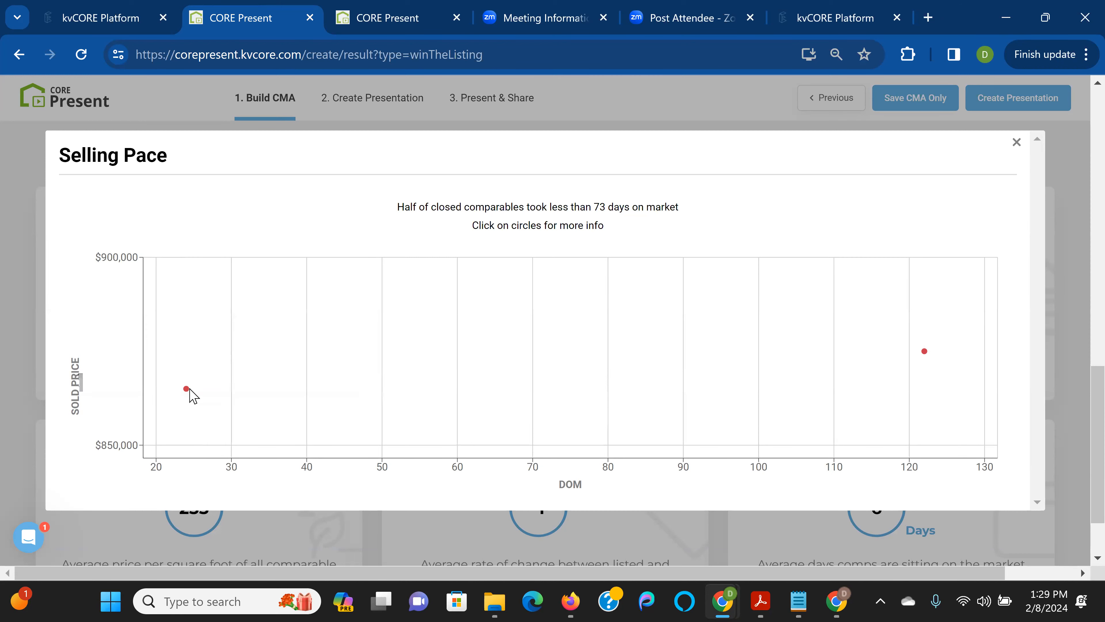
{"action": "left_click", "coordinate": [188, 391]}
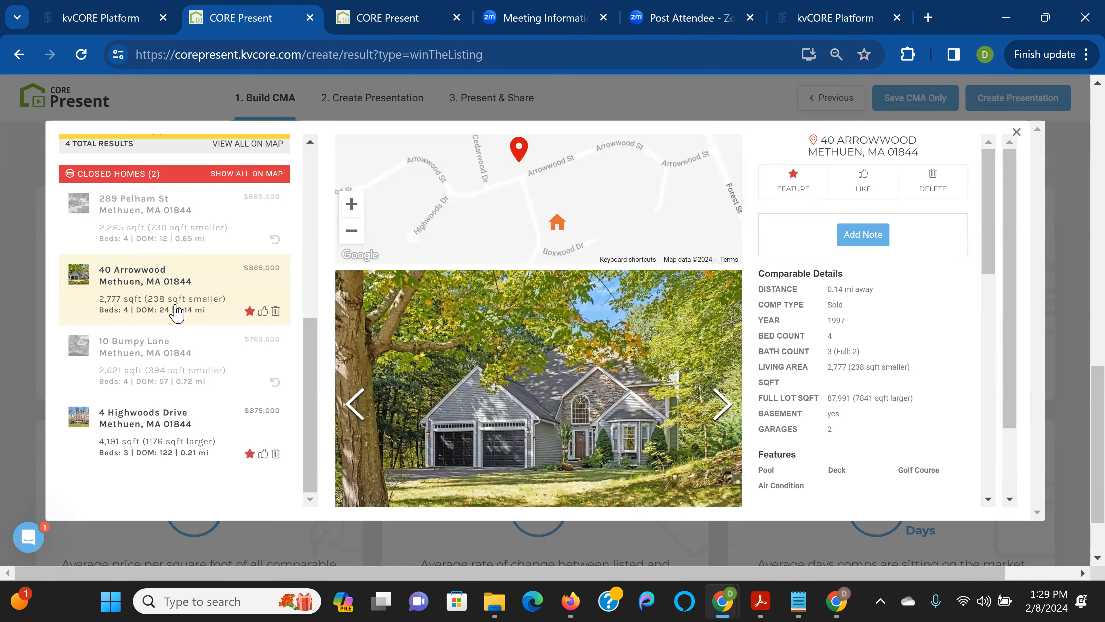
{"action": "scroll", "coordinate": [176, 311], "scroll_direction": "up", "scroll_amount": 2}
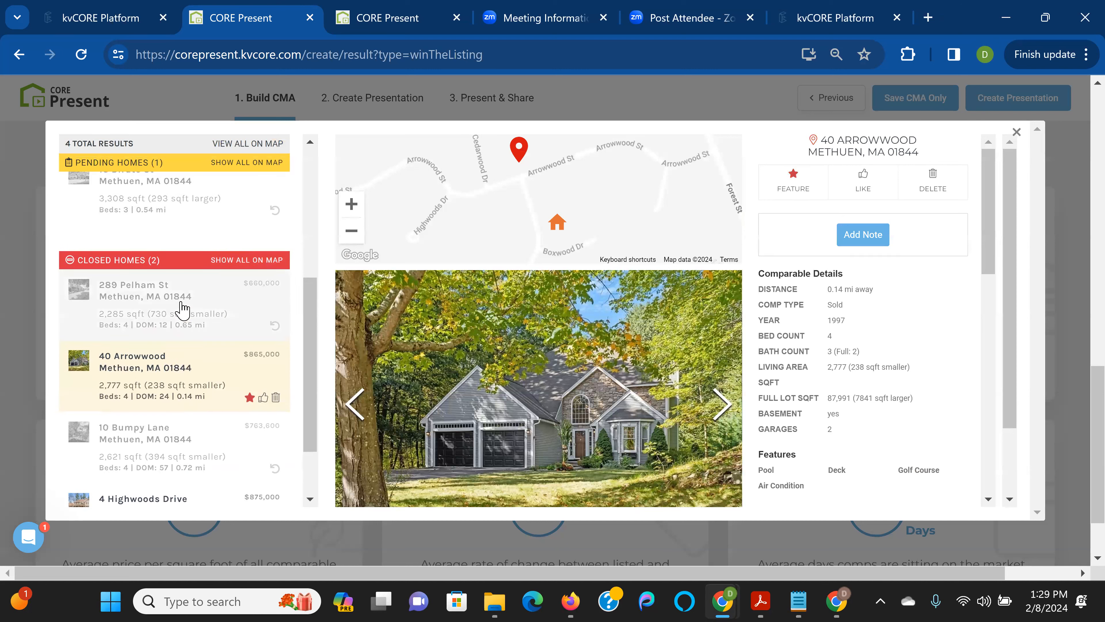
{"action": "left_click", "coordinate": [1017, 135]}
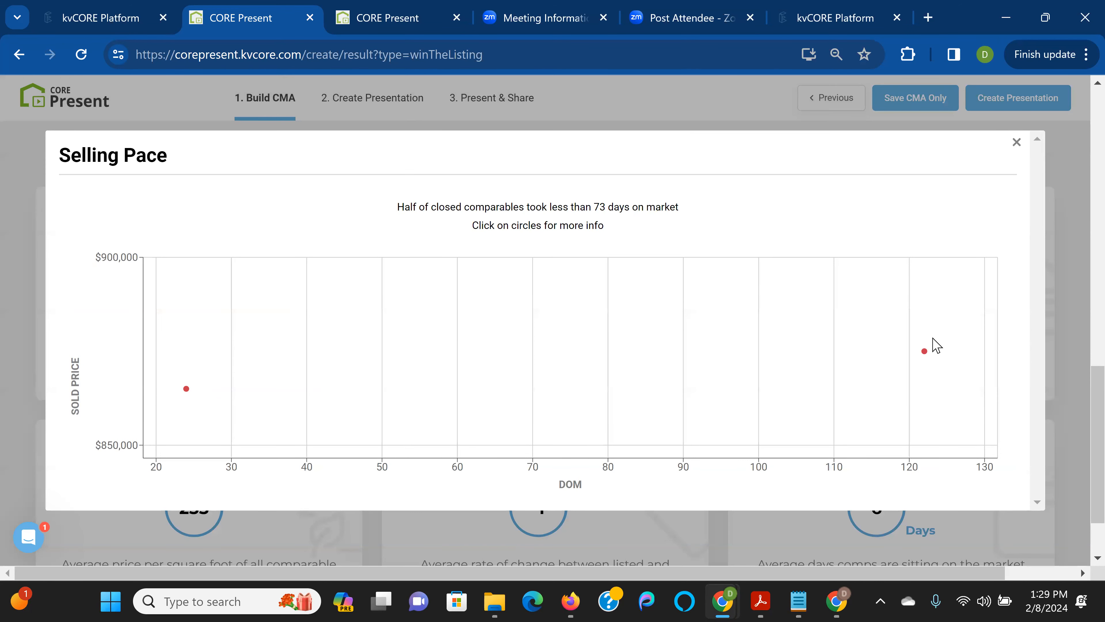
{"action": "double_click", "coordinate": [926, 353]}
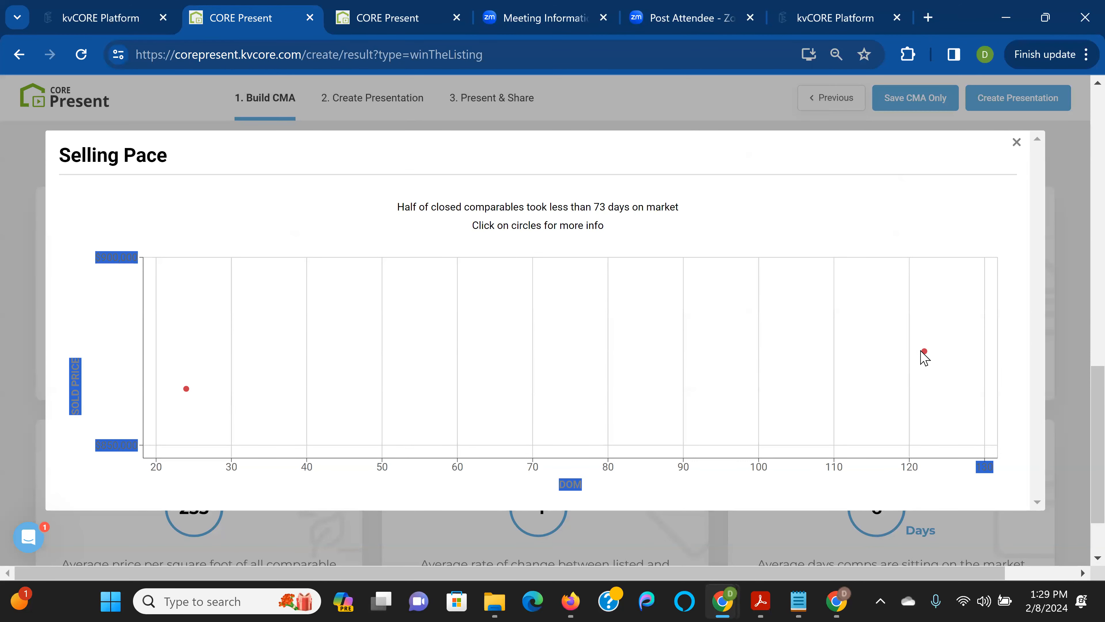
{"action": "left_click", "coordinate": [926, 353]}
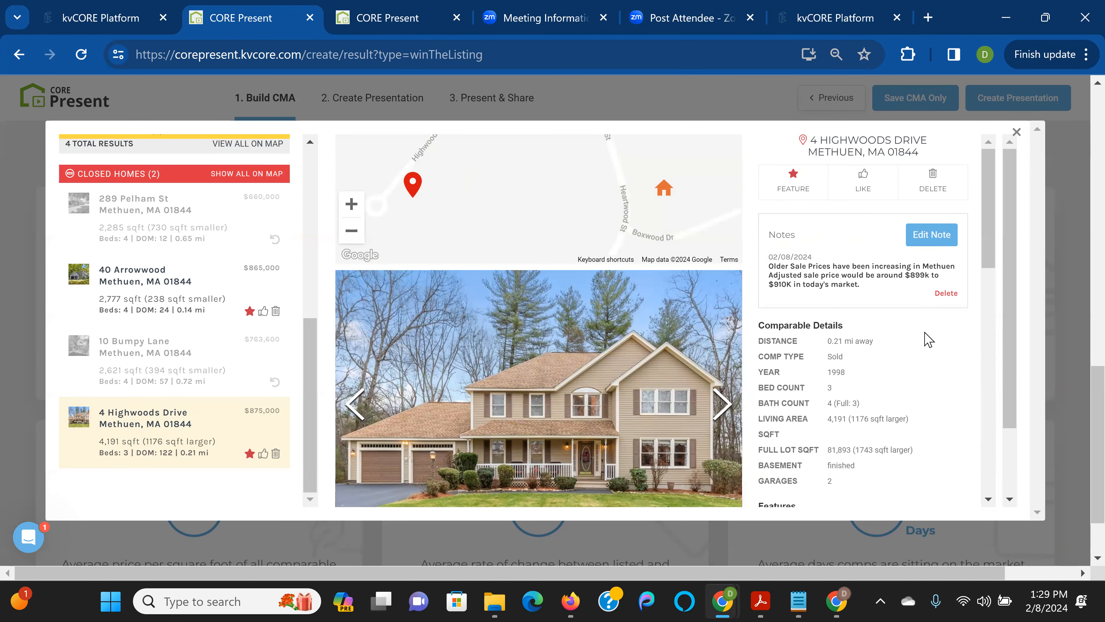
{"action": "scroll", "coordinate": [925, 333], "scroll_direction": "down", "scroll_amount": 4}
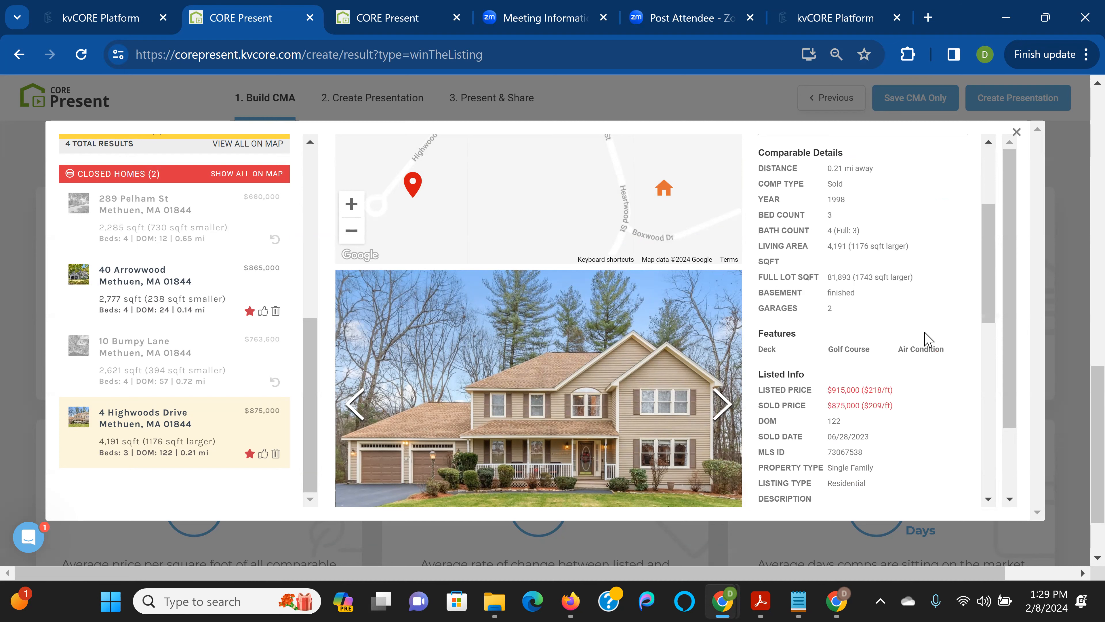
{"action": "scroll", "coordinate": [922, 344], "scroll_direction": "down", "scroll_amount": 2}
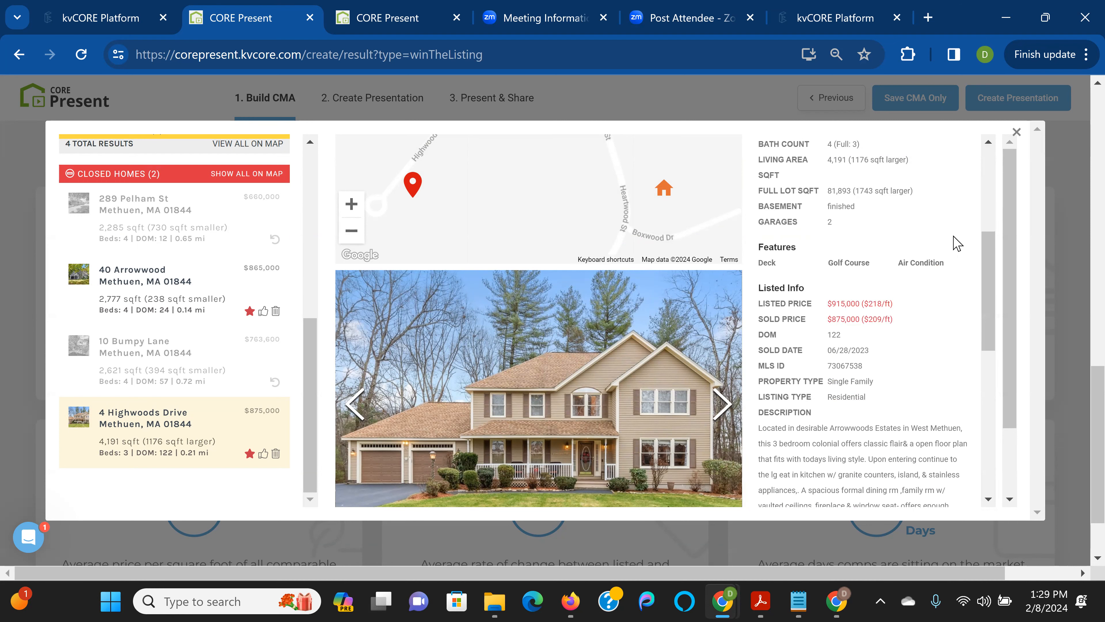
{"action": "left_click", "coordinate": [1016, 131]}
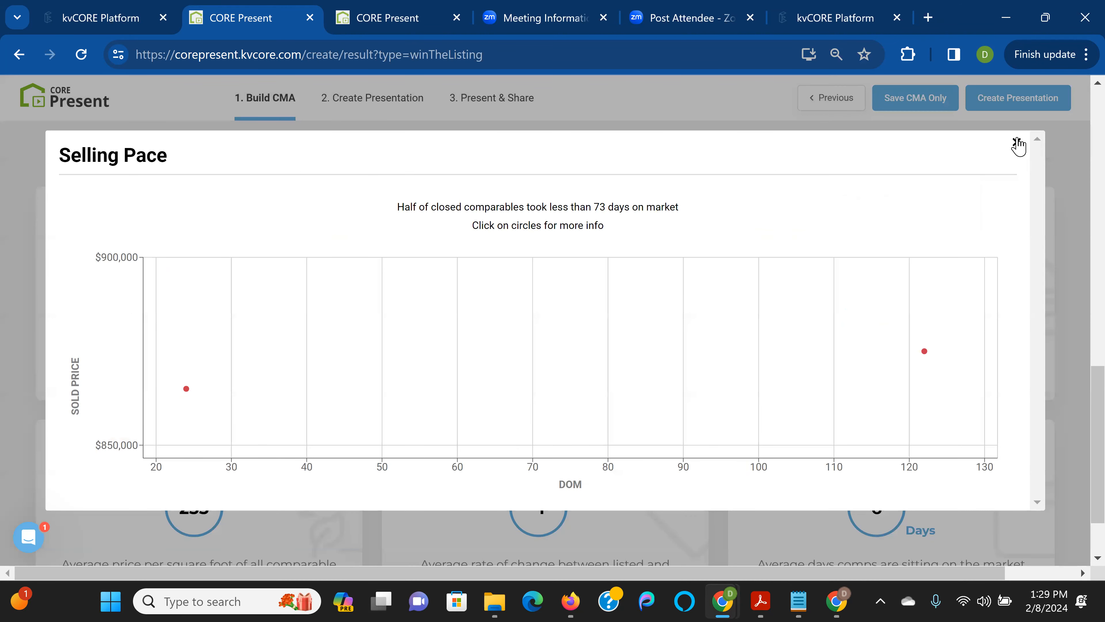
{"action": "left_click", "coordinate": [1017, 141]}
{"action": "scroll", "coordinate": [290, 464], "scroll_direction": "down", "scroll_amount": 1}
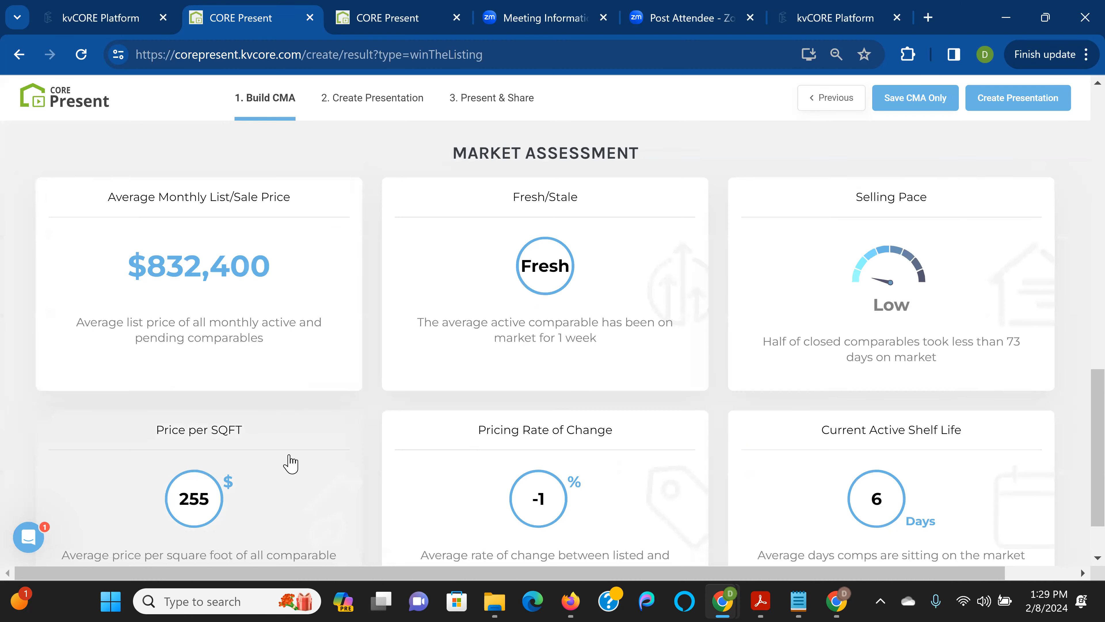
{"action": "scroll", "coordinate": [290, 464], "scroll_direction": "down", "scroll_amount": 2}
{"action": "left_click", "coordinate": [291, 421]}
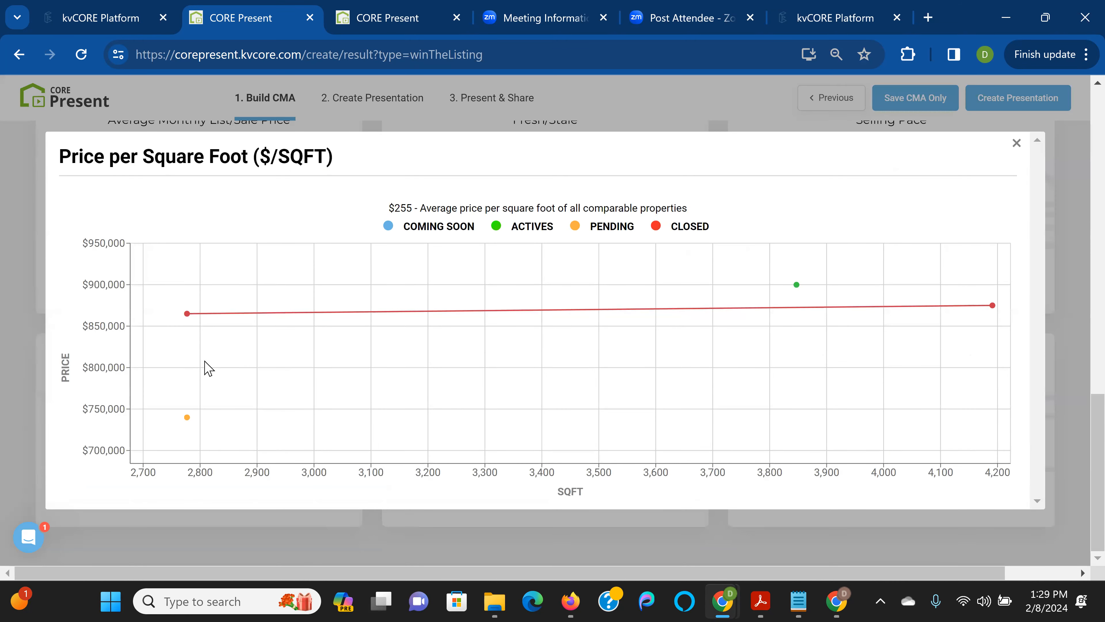
{"action": "left_click", "coordinate": [187, 314]}
{"action": "left_click", "coordinate": [1017, 142]}
{"action": "left_click", "coordinate": [1017, 143]}
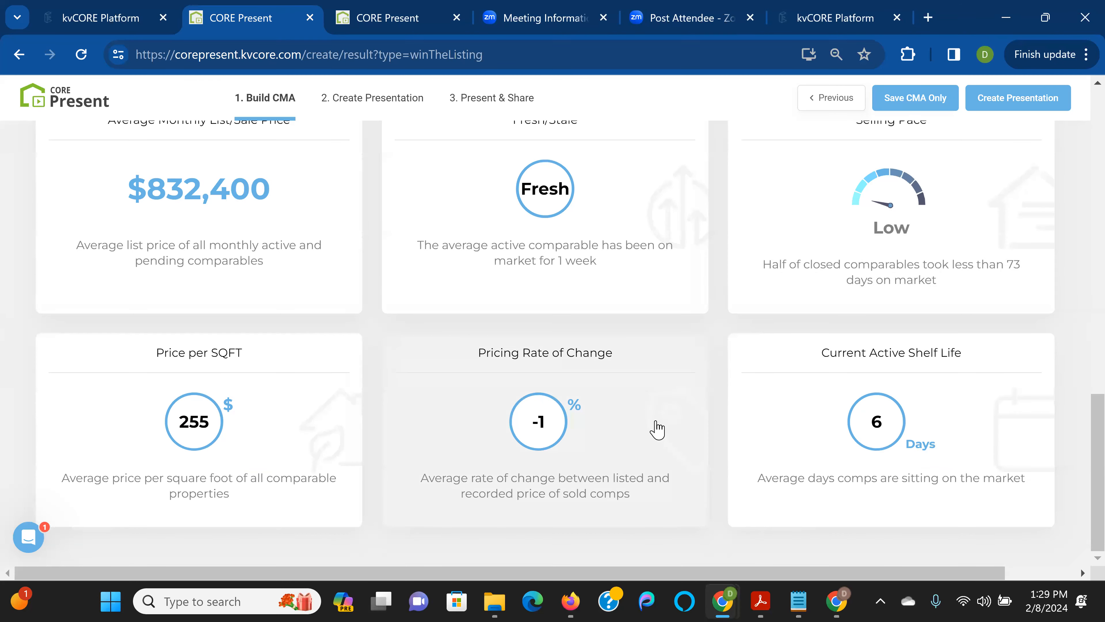
{"action": "left_click", "coordinate": [657, 430]}
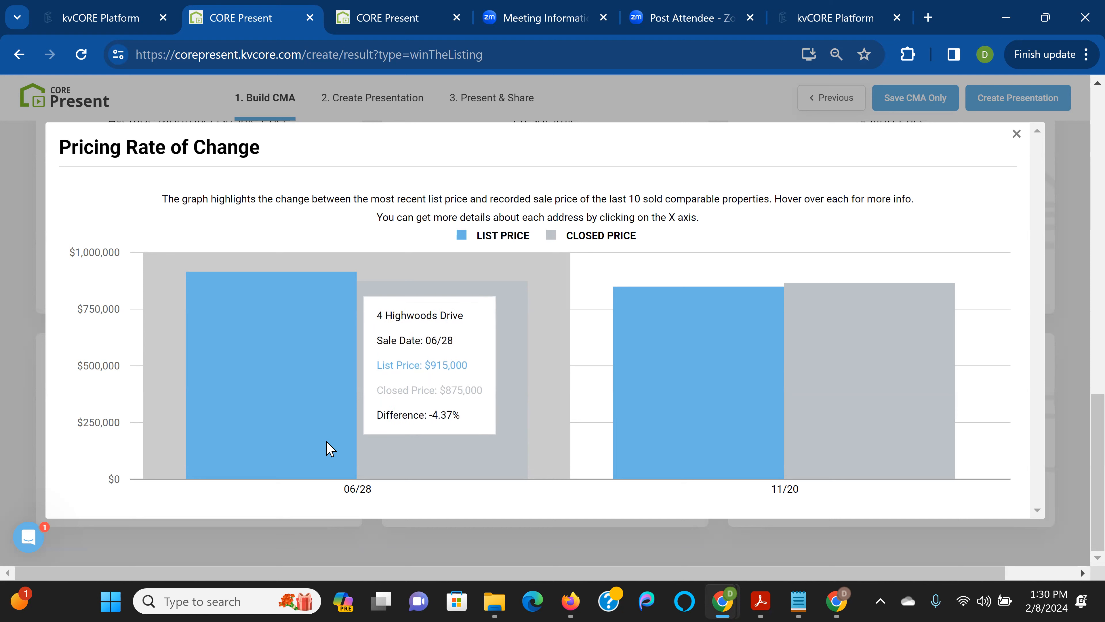
{"action": "mouse_move", "coordinate": [686, 435]}
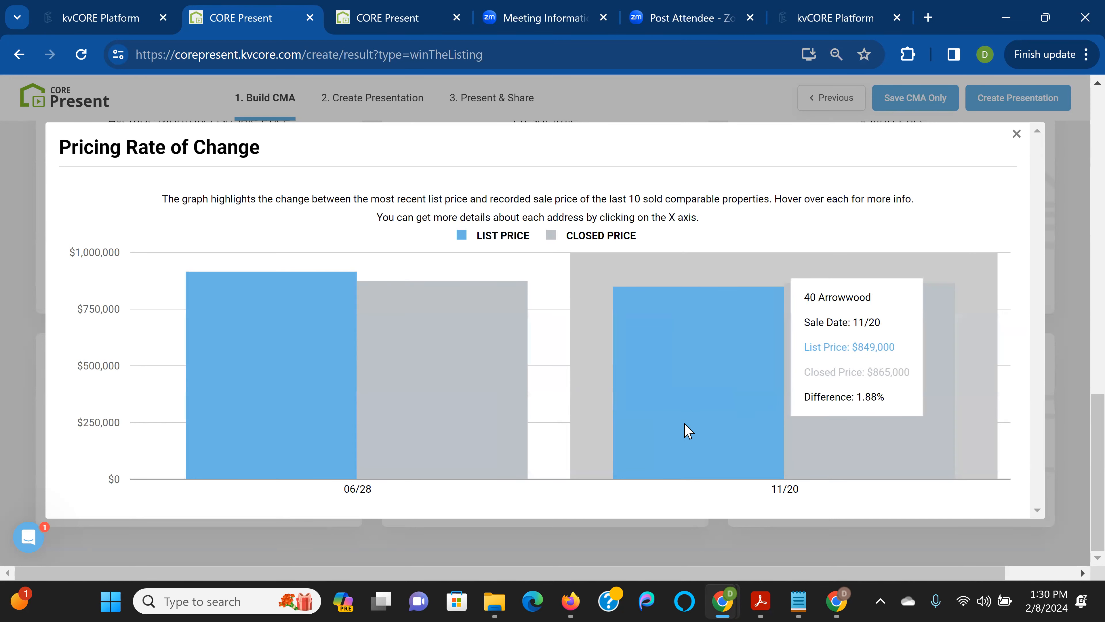
{"action": "left_click", "coordinate": [783, 490]}
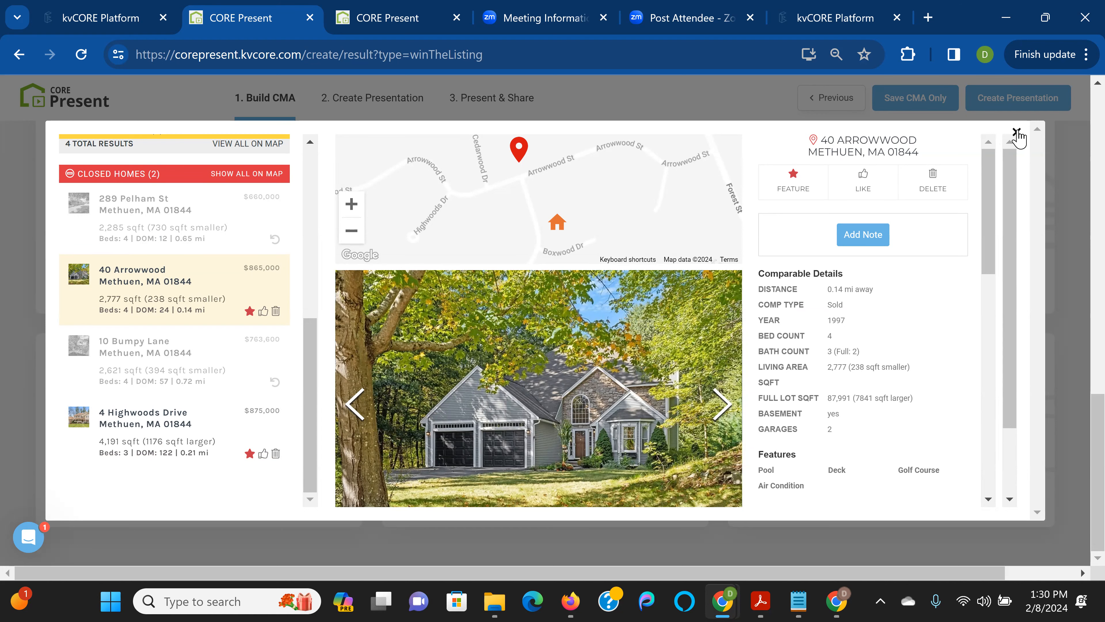
{"action": "left_click", "coordinate": [1017, 132]}
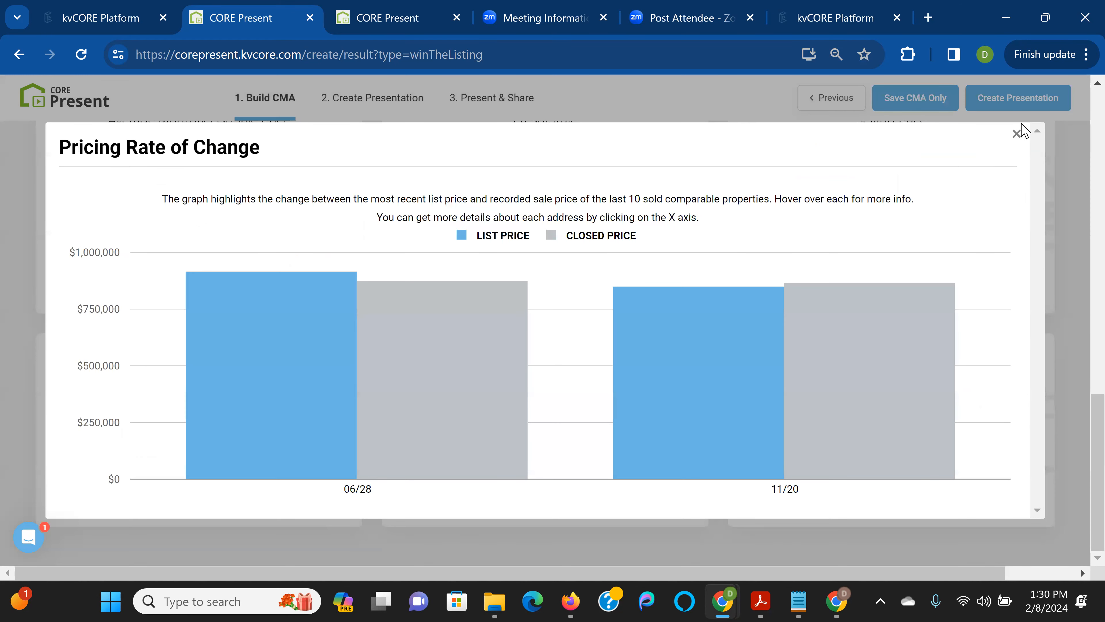
{"action": "left_click", "coordinate": [1017, 134]}
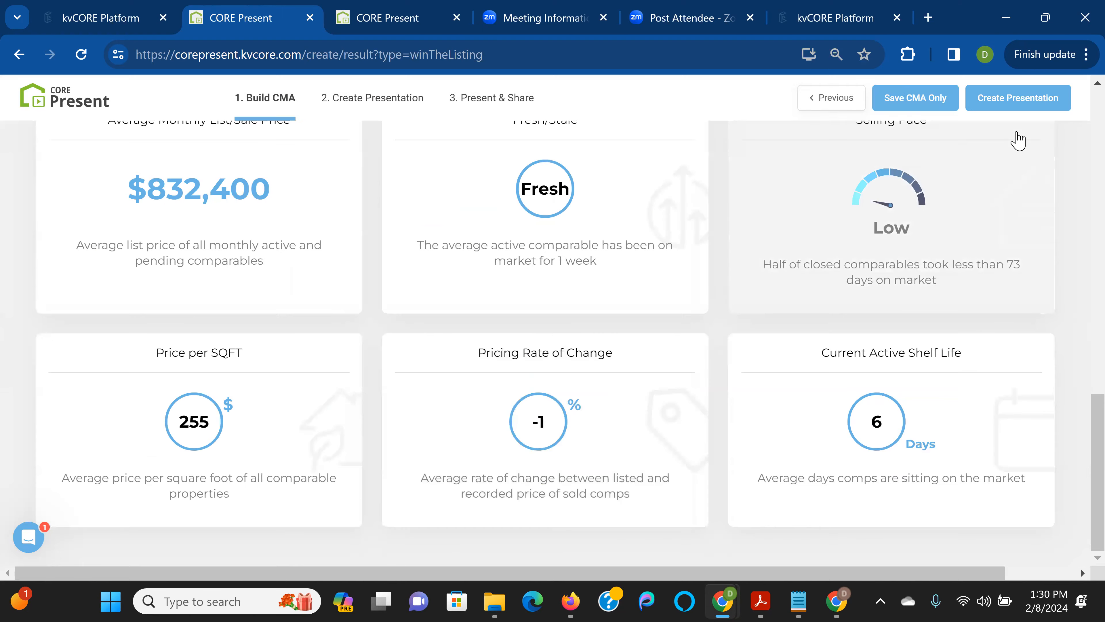
{"action": "left_click", "coordinate": [1006, 422]}
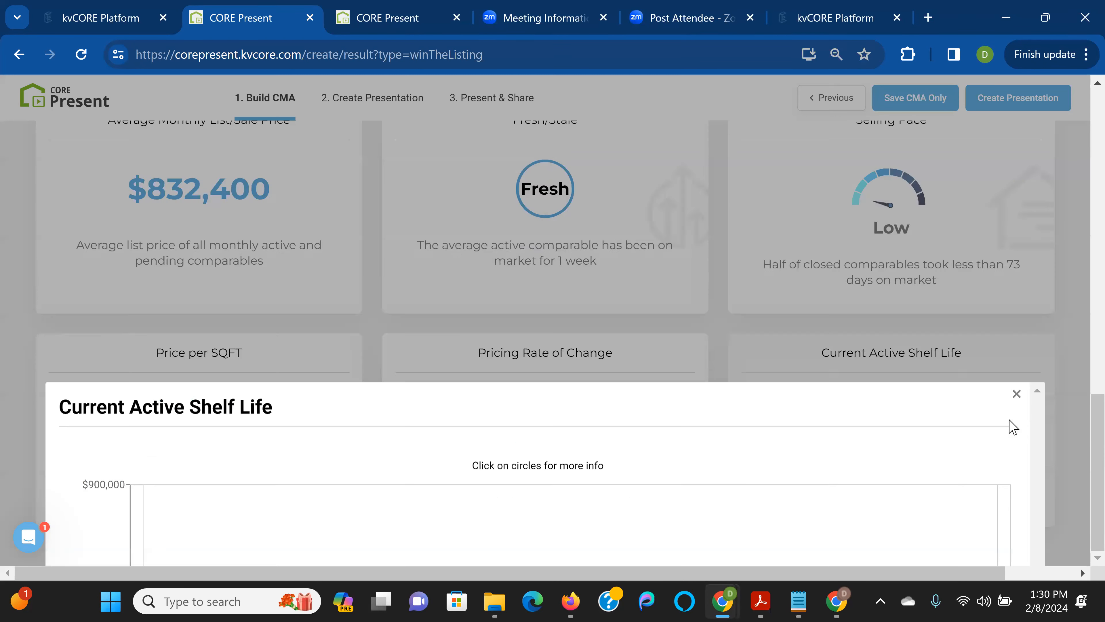
{"action": "mouse_move", "coordinate": [656, 241]}
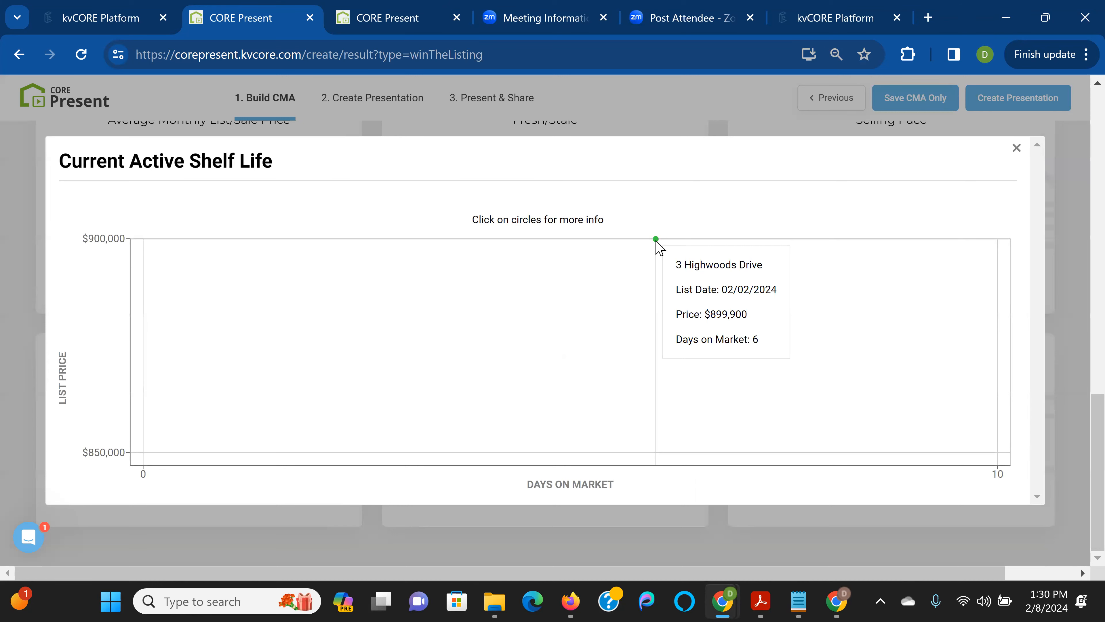
{"action": "left_click", "coordinate": [657, 240]}
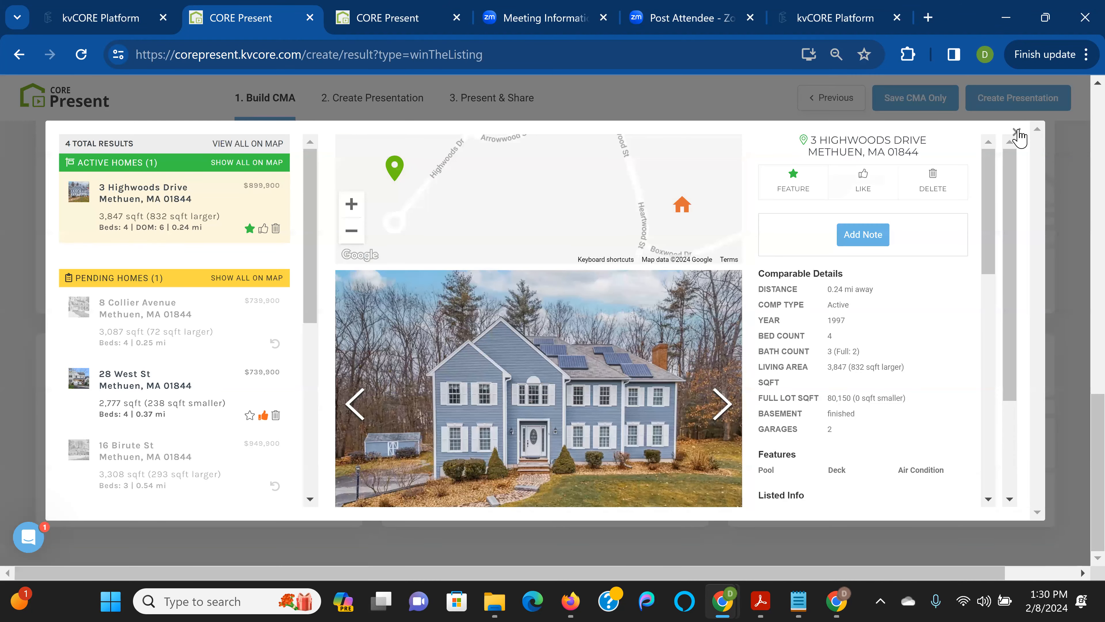
{"action": "left_click", "coordinate": [1017, 136]}
{"action": "left_click", "coordinate": [1017, 149]}
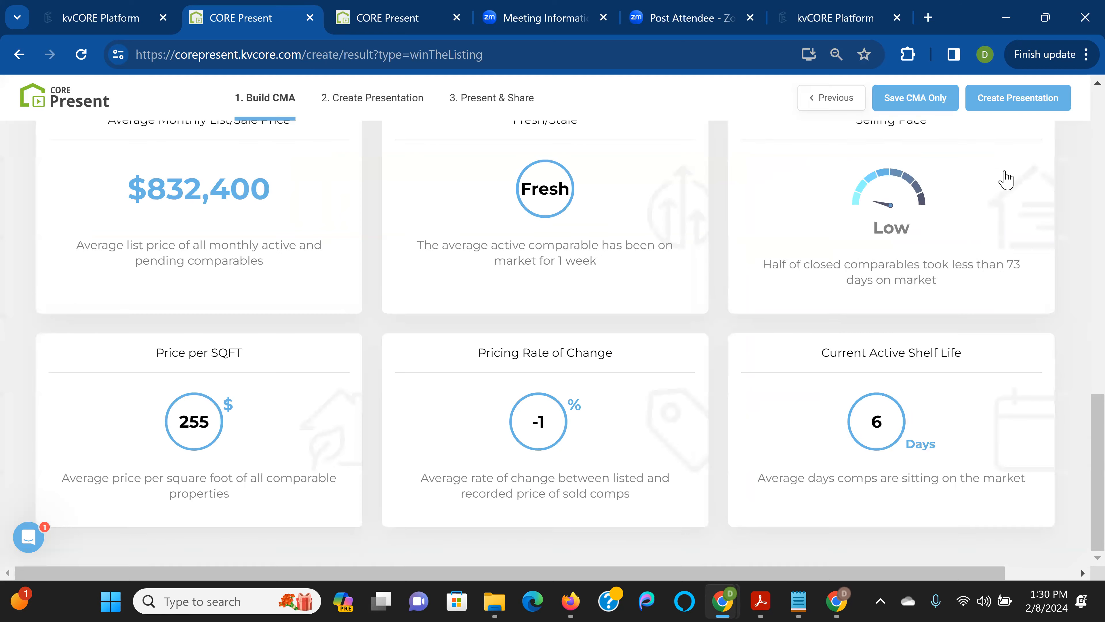
{"action": "scroll", "coordinate": [1077, 316], "scroll_direction": "up", "scroll_amount": 2}
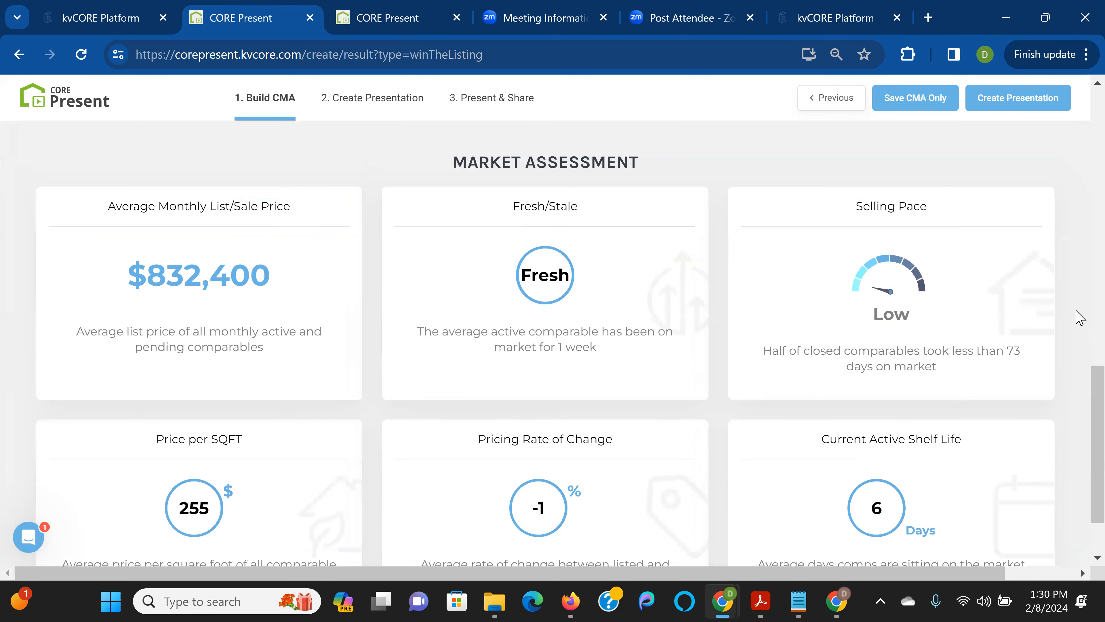
{"action": "scroll", "coordinate": [1076, 316], "scroll_direction": "down", "scroll_amount": 2}
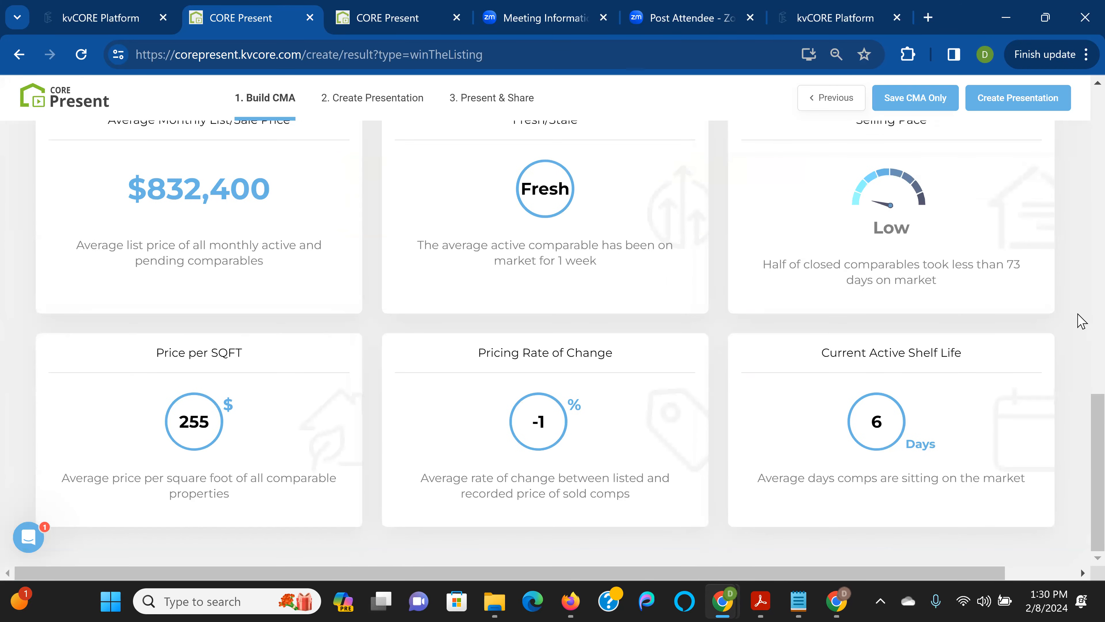
{"action": "scroll", "coordinate": [1080, 318], "scroll_direction": "up", "scroll_amount": 6}
Bring the $739,900–$915,000 price scale with the $890,000–$910,000 agent range into view
{"action": "scroll", "coordinate": [1082, 321], "scroll_direction": "up", "scroll_amount": 8}
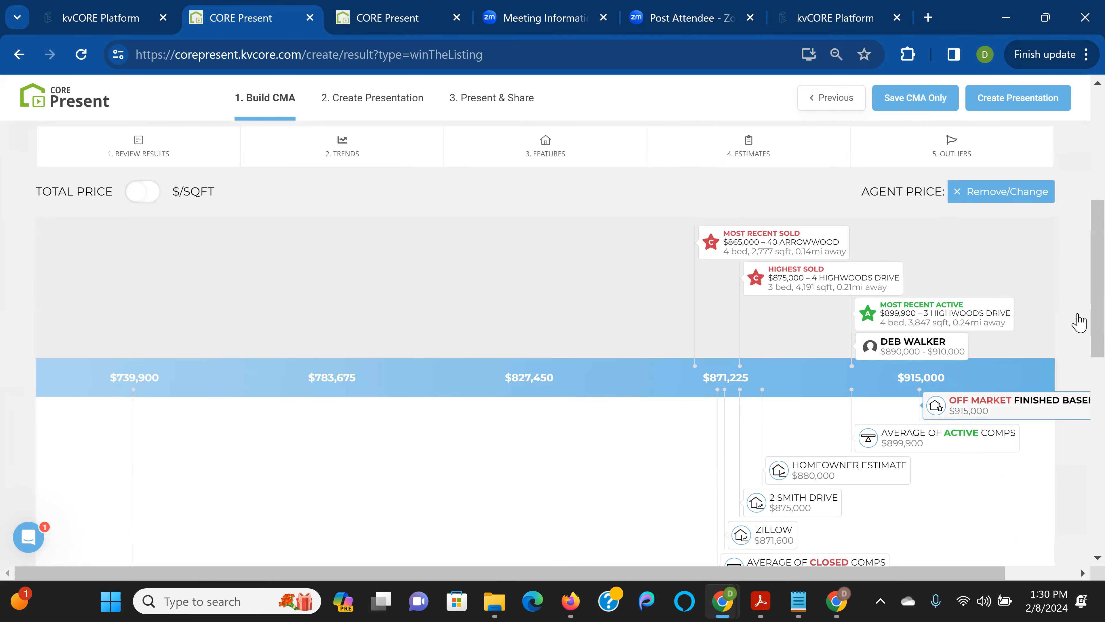
{"action": "scroll", "coordinate": [1081, 321], "scroll_direction": "down", "scroll_amount": 2}
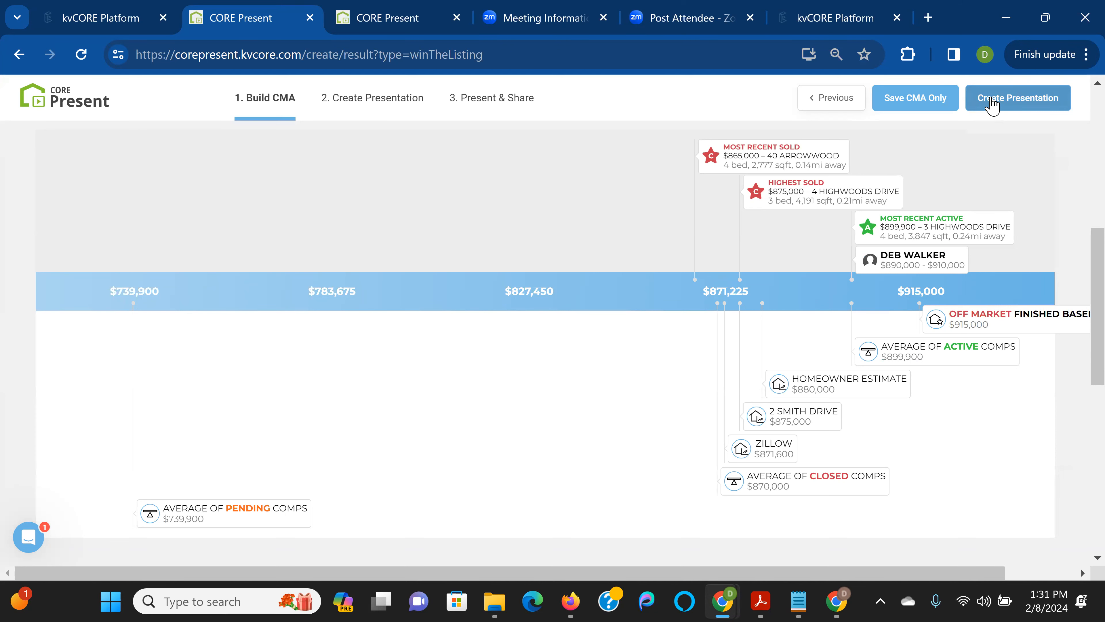
Save only the CMA with no client attached and dismiss the saved confirmation
{"action": "left_click", "coordinate": [917, 103]}
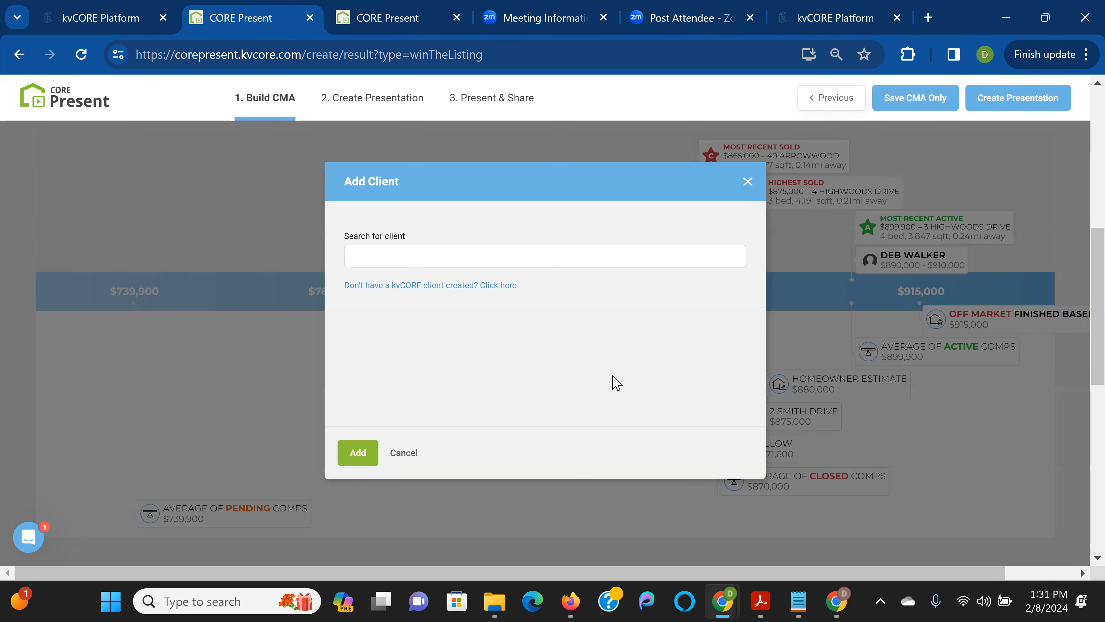
{"action": "left_click", "coordinate": [746, 182]}
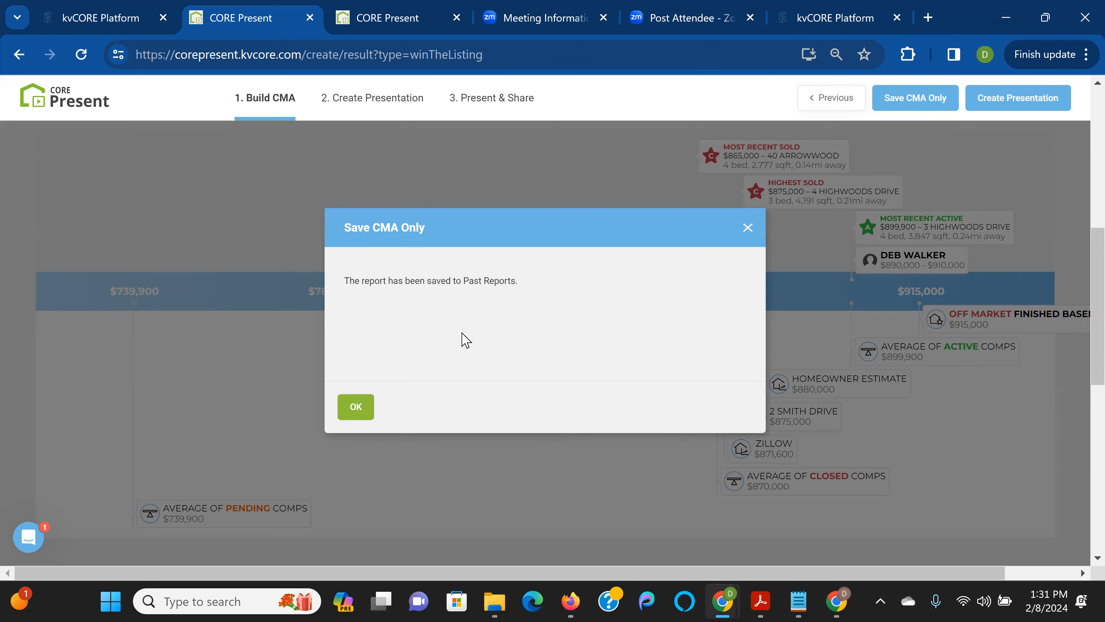
{"action": "left_click", "coordinate": [351, 408]}
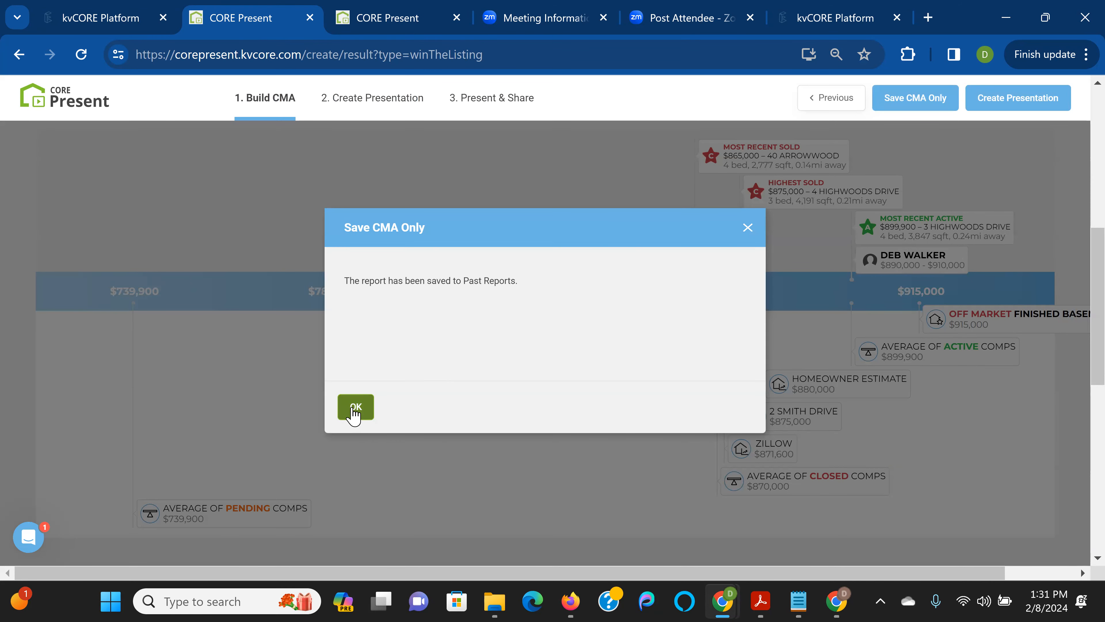
{"action": "left_click", "coordinate": [355, 411]}
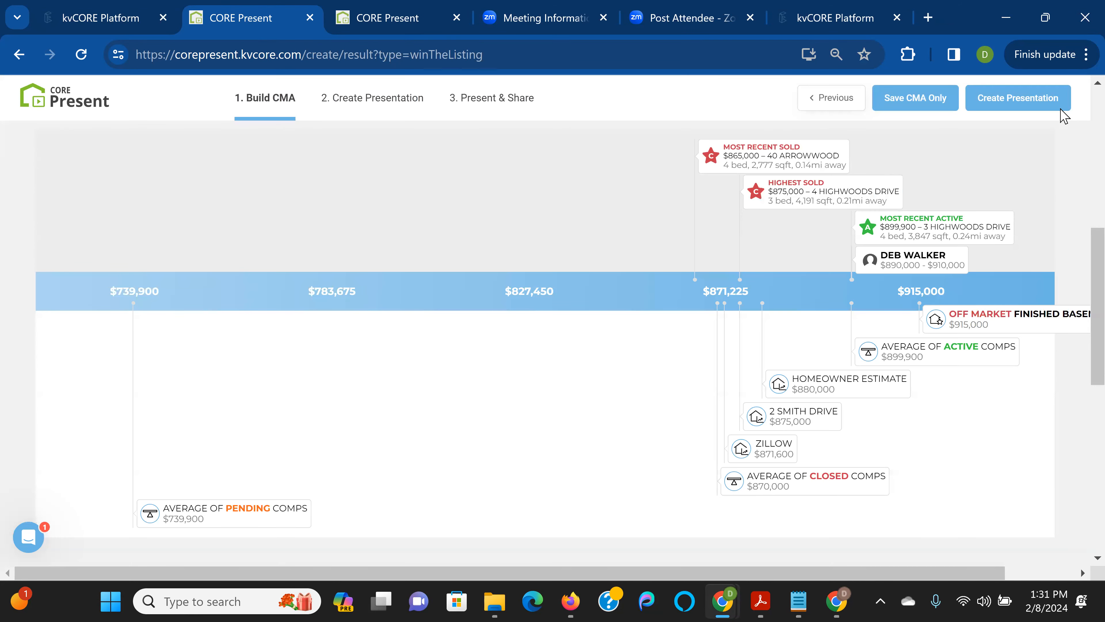
Launch Create Presentation from the saved CMA and let it begin generating
{"action": "left_click", "coordinate": [1046, 109]}
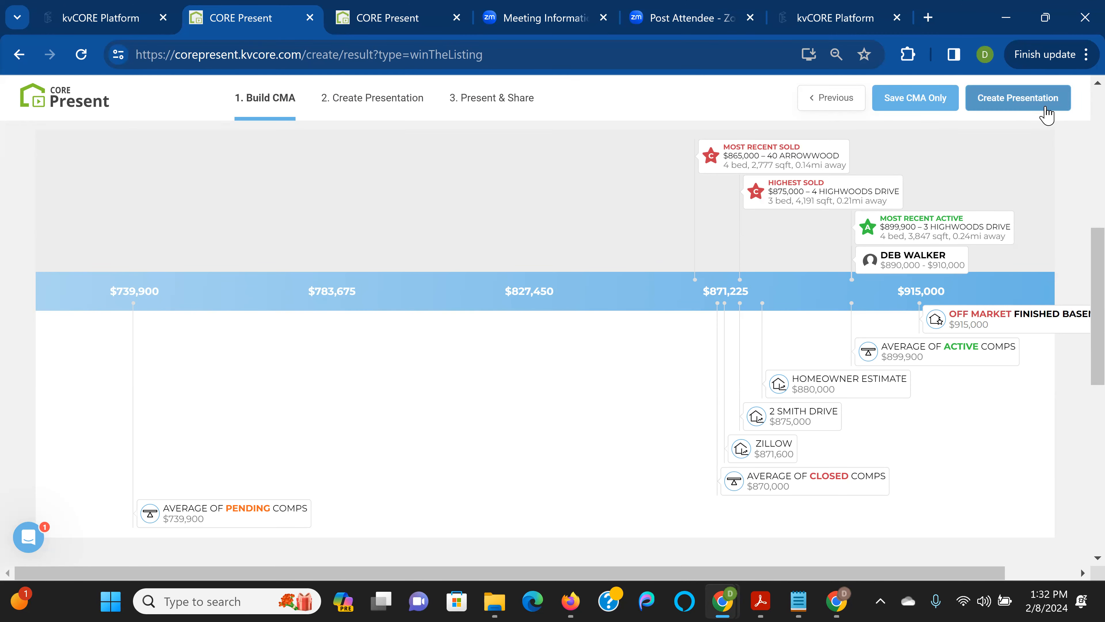
{"action": "left_click", "coordinate": [1025, 101]}
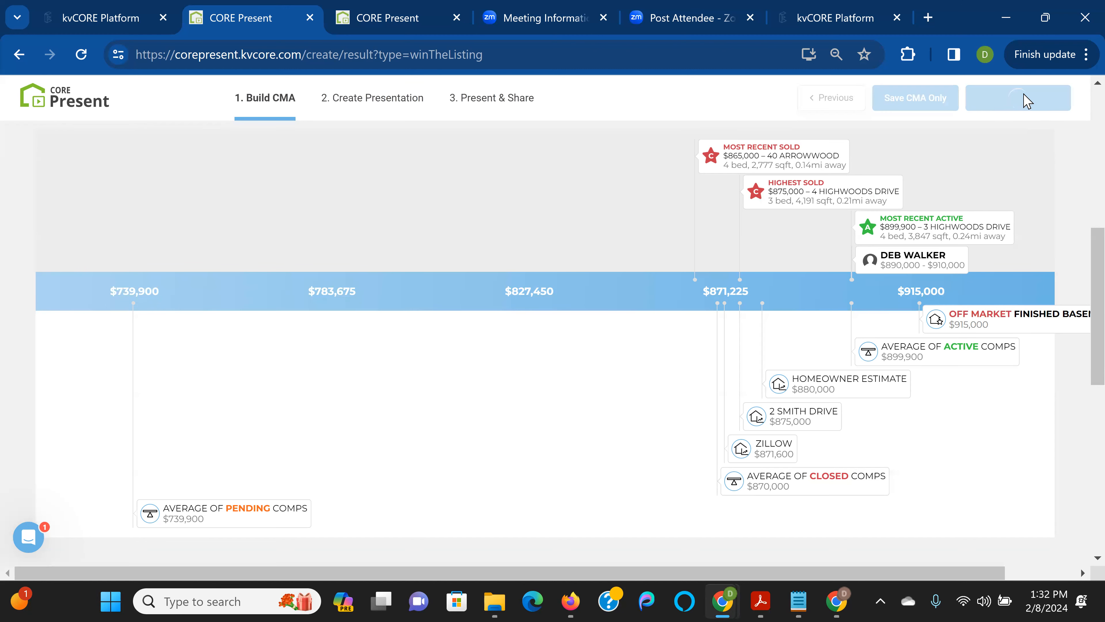
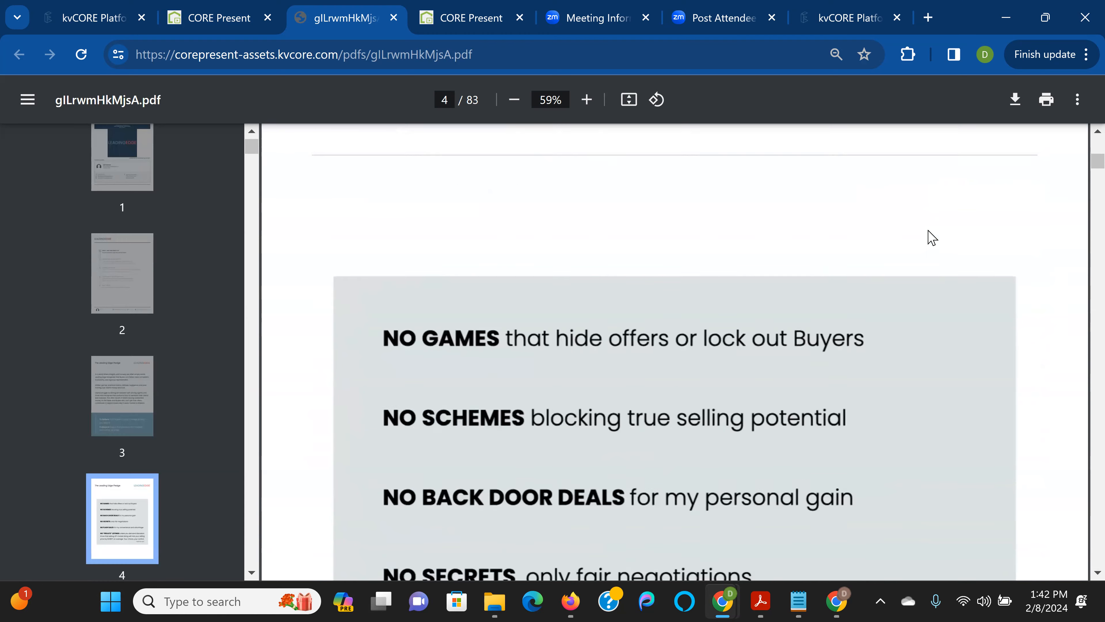
Skim pages 4–5 of the presentation, then return to the page 2 agenda
{"action": "scroll", "coordinate": [931, 239], "scroll_direction": "down", "scroll_amount": 10}
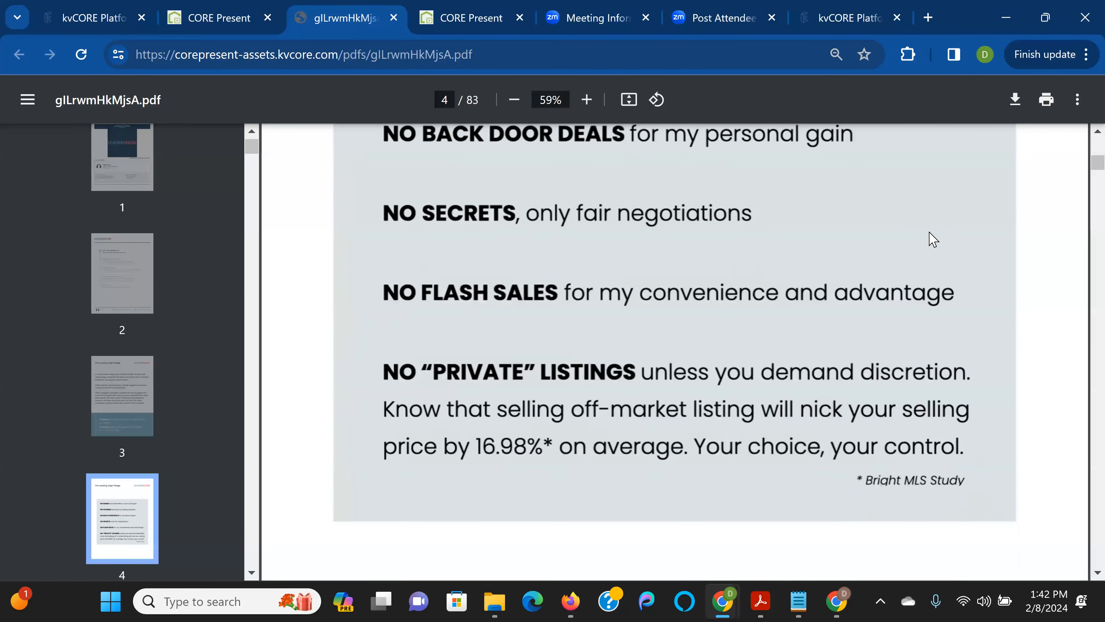
{"action": "scroll", "coordinate": [931, 239], "scroll_direction": "down", "scroll_amount": 10}
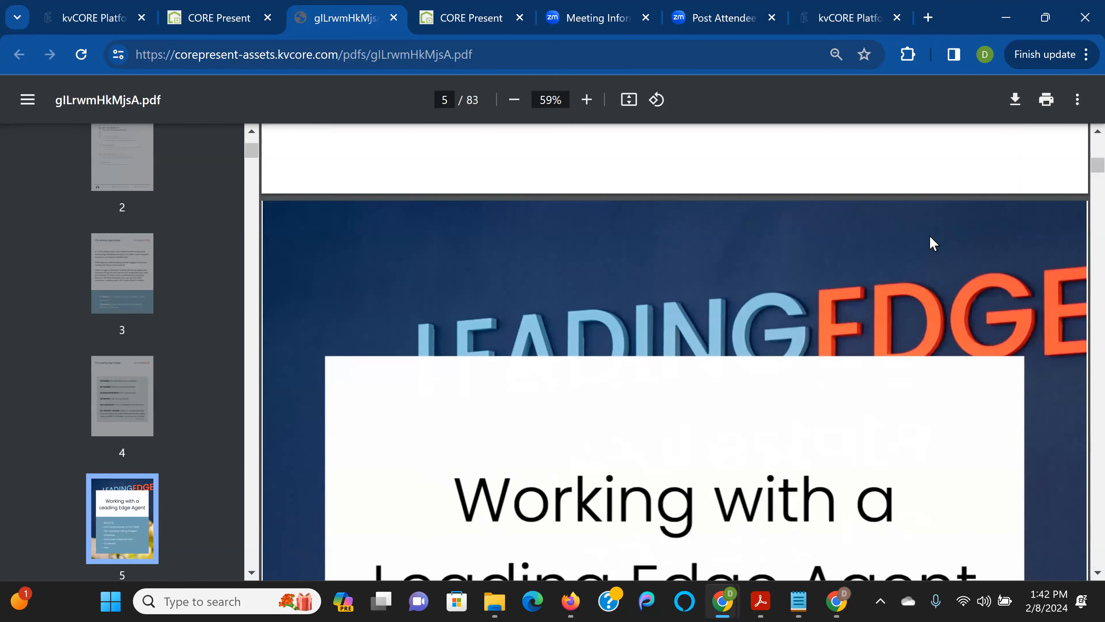
{"action": "scroll", "coordinate": [930, 237], "scroll_direction": "down", "scroll_amount": 5}
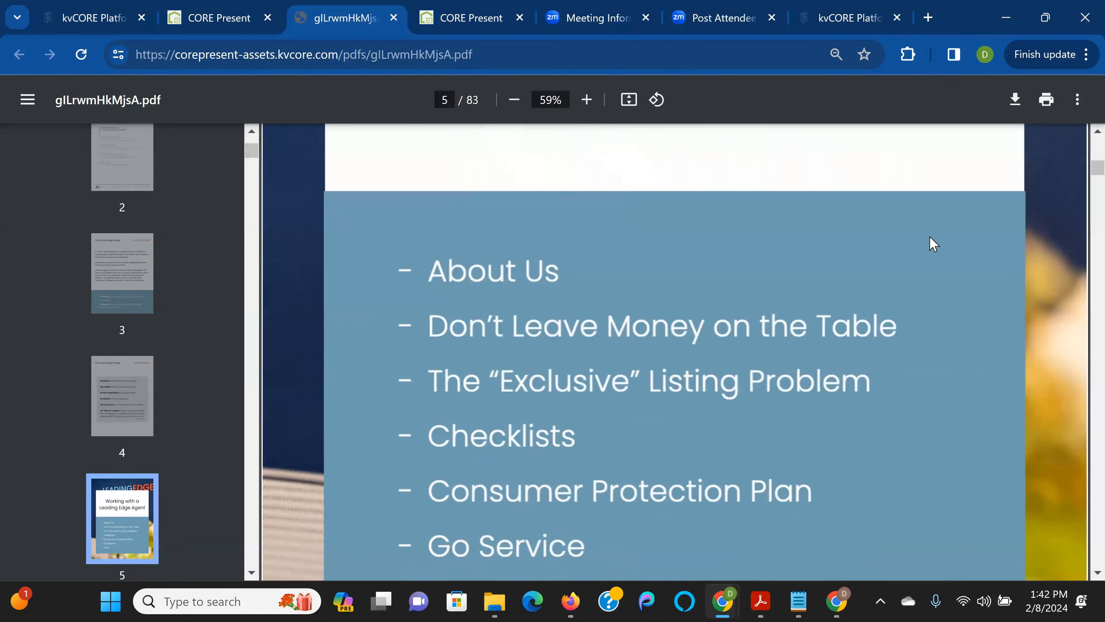
{"action": "scroll", "coordinate": [930, 242], "scroll_direction": "up", "scroll_amount": 10}
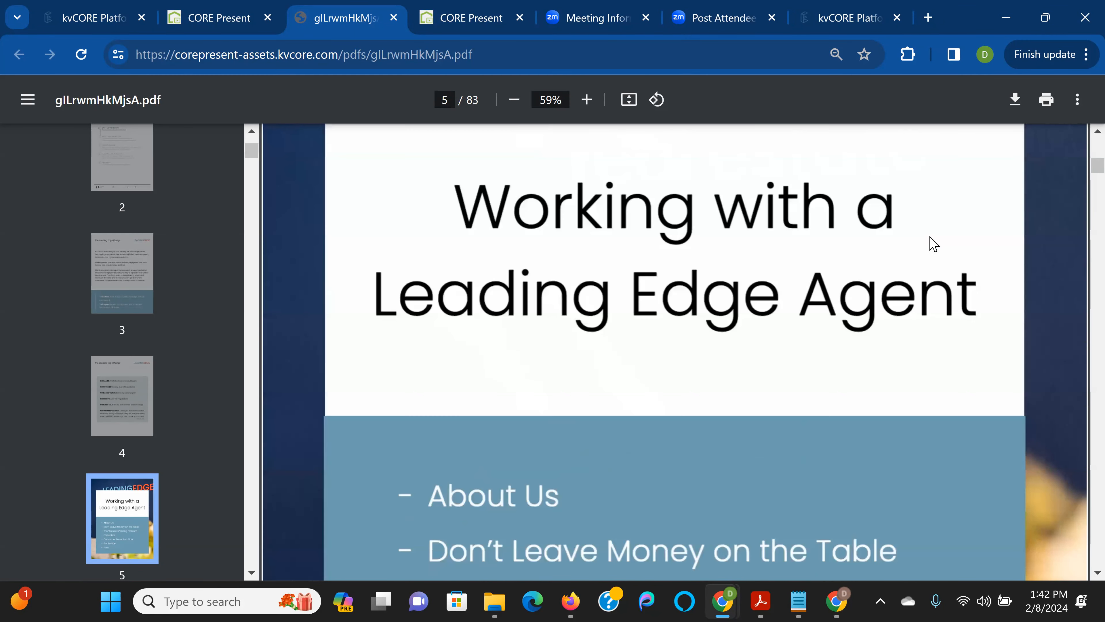
{"action": "left_click", "coordinate": [136, 181]}
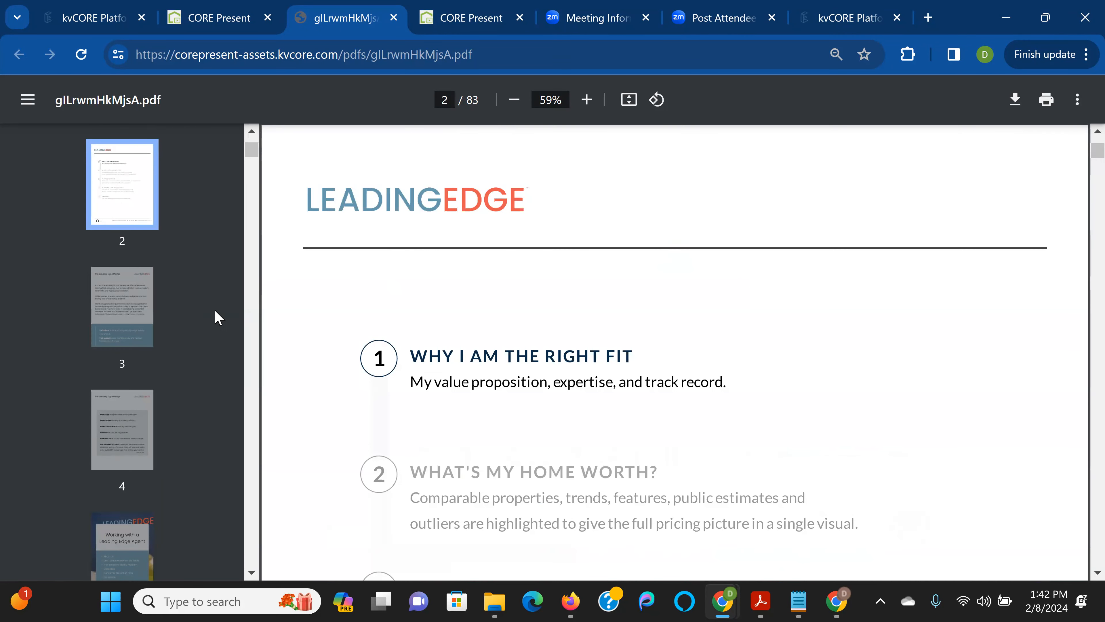
Jump to page 16, the chart of the most recent and highest sold comparables
{"action": "scroll", "coordinate": [209, 320], "scroll_direction": "down", "scroll_amount": 10}
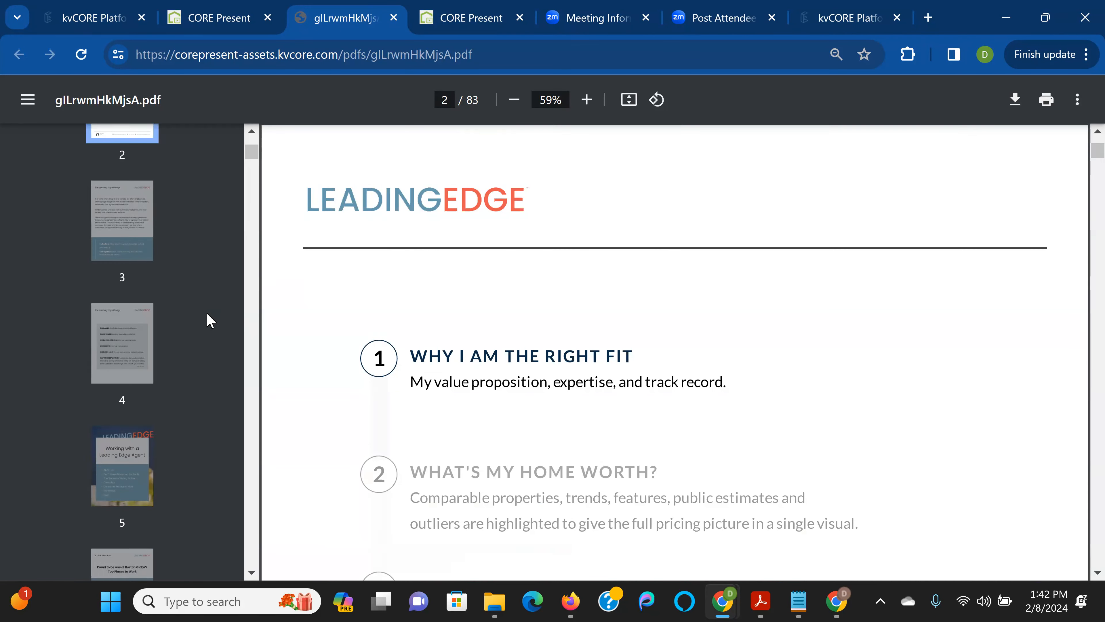
{"action": "scroll", "coordinate": [210, 322], "scroll_direction": "down", "scroll_amount": 10}
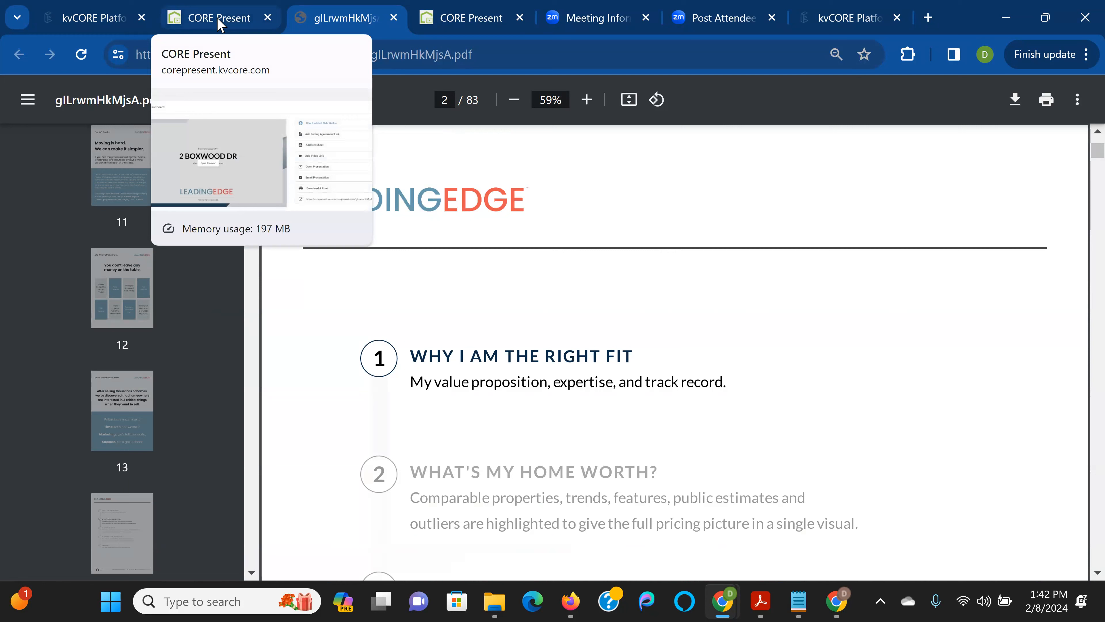
{"action": "scroll", "coordinate": [192, 303], "scroll_direction": "down", "scroll_amount": 5}
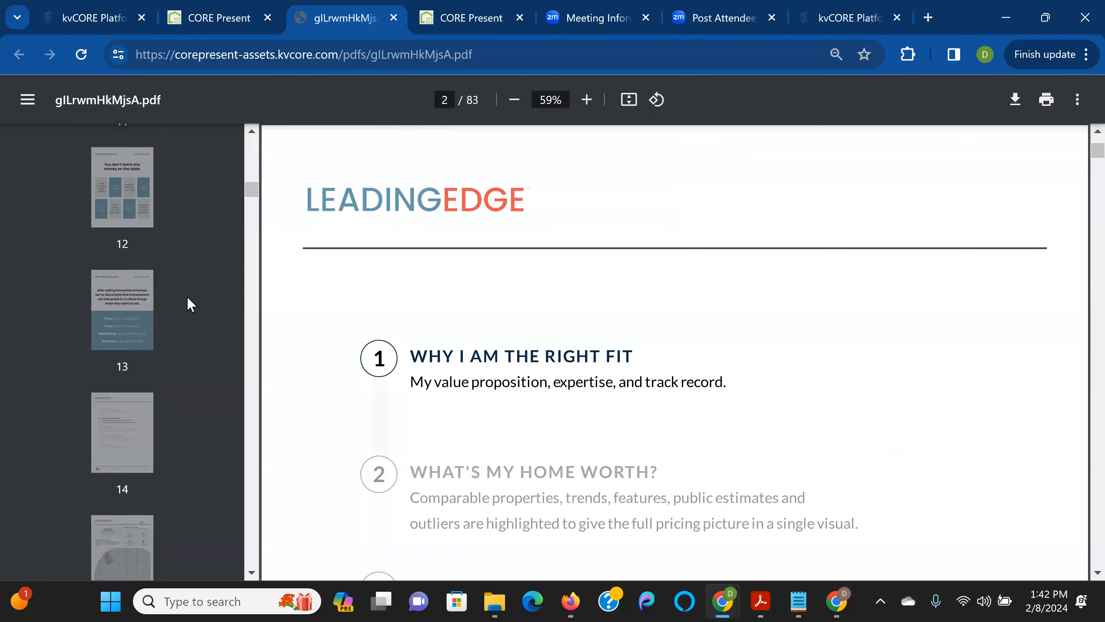
{"action": "scroll", "coordinate": [174, 305], "scroll_direction": "down", "scroll_amount": 3}
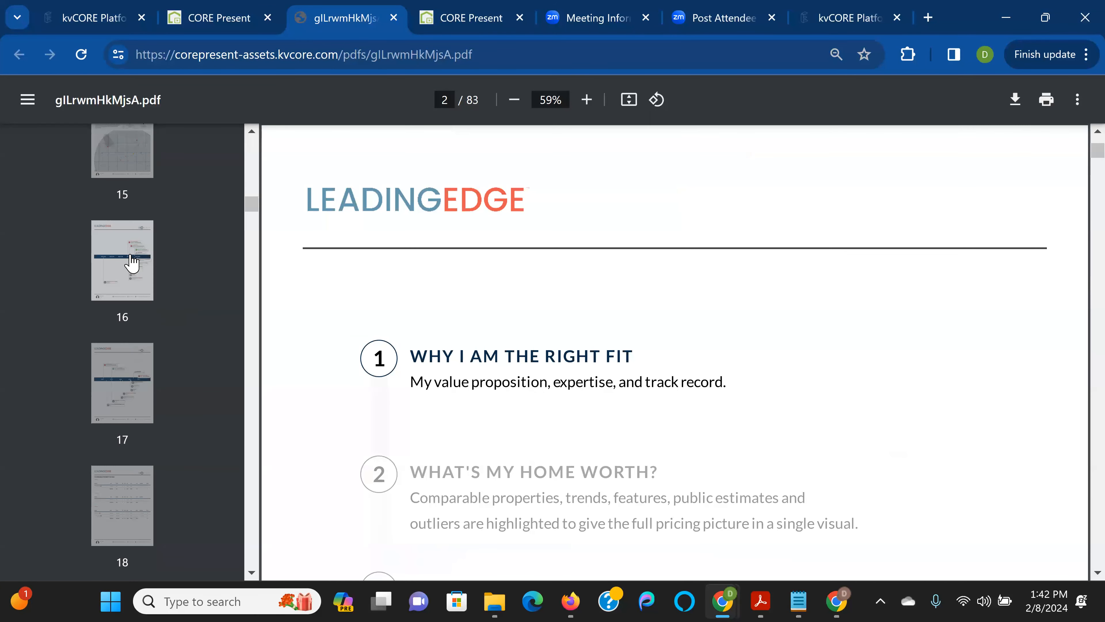
{"action": "left_click", "coordinate": [131, 262]}
Review pages 17 and 18 with the comparable property details
{"action": "scroll", "coordinate": [150, 353], "scroll_direction": "down", "scroll_amount": 1}
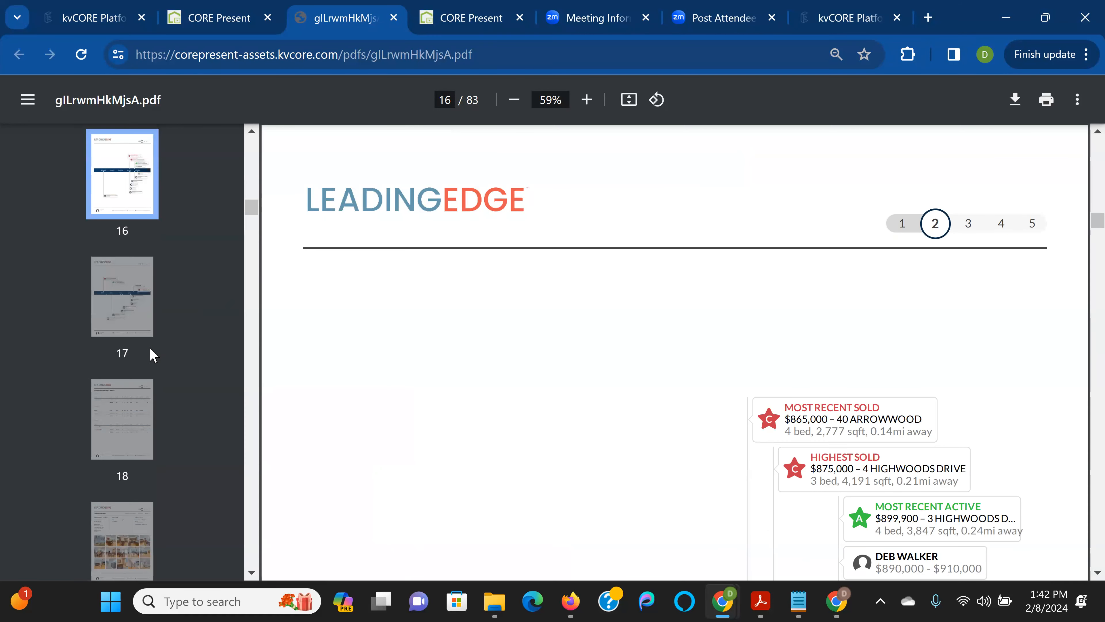
{"action": "left_click", "coordinate": [131, 312]}
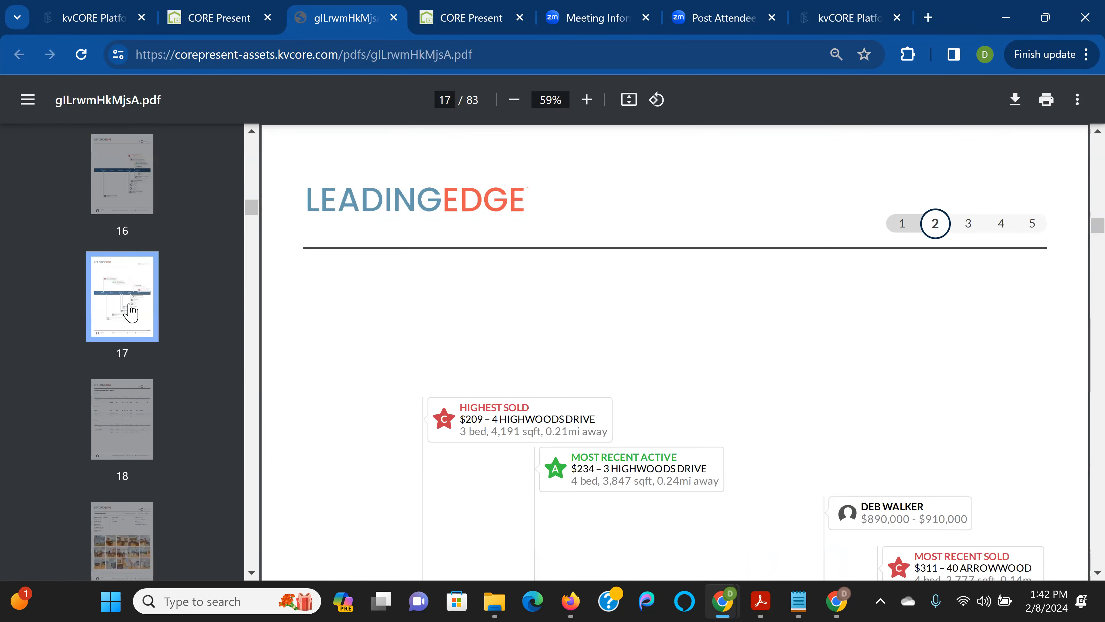
{"action": "left_click", "coordinate": [135, 412]}
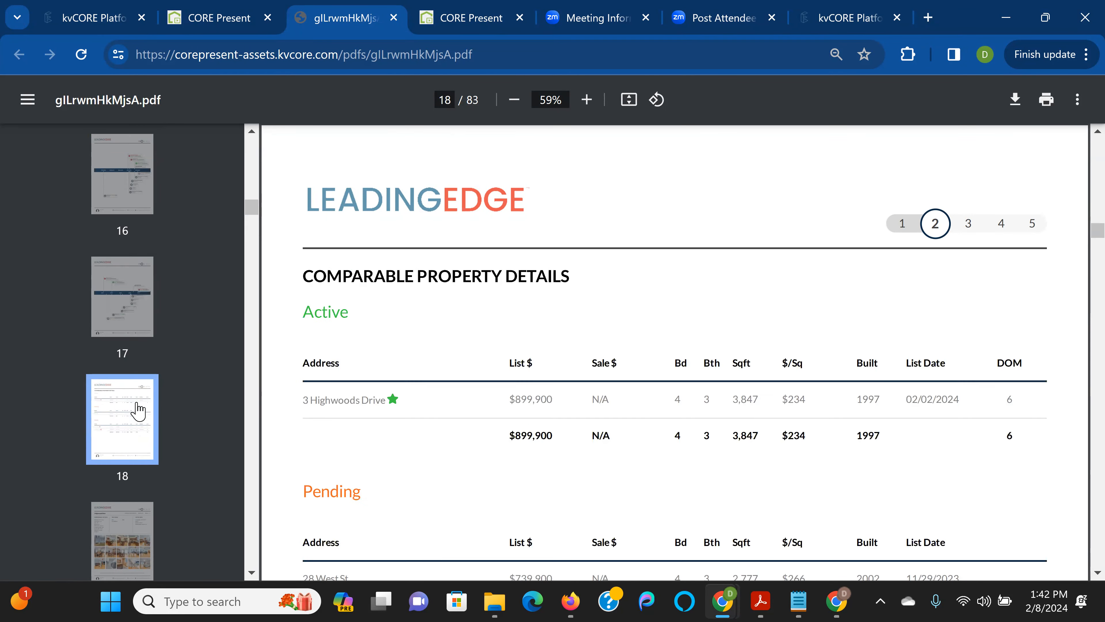
{"action": "scroll", "coordinate": [137, 383], "scroll_direction": "down", "scroll_amount": 3}
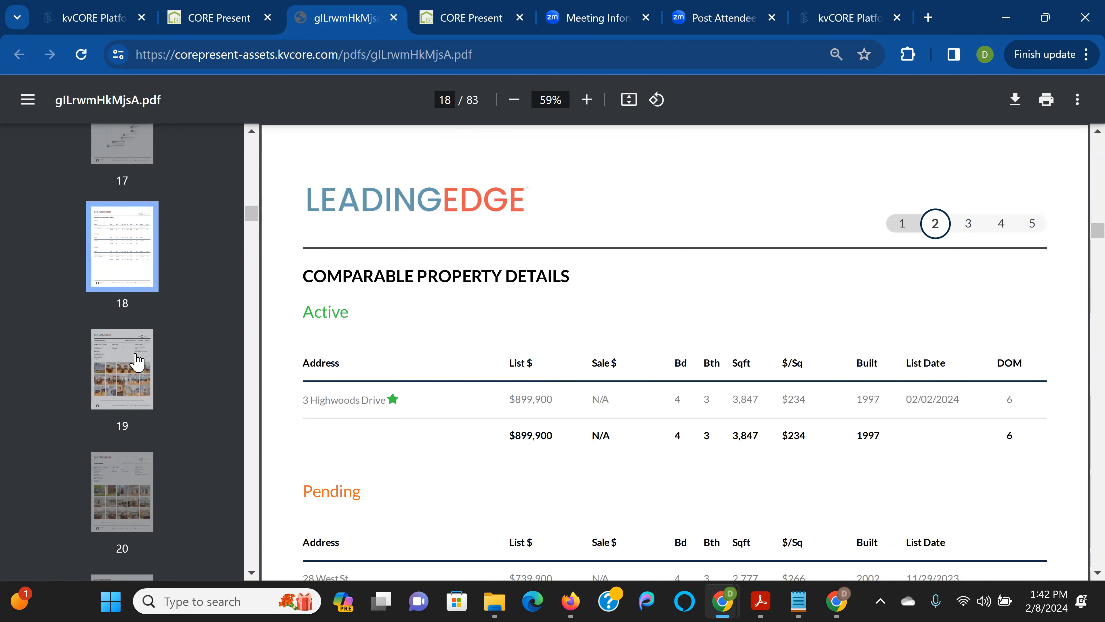
{"action": "scroll", "coordinate": [421, 287], "scroll_direction": "down", "scroll_amount": 8}
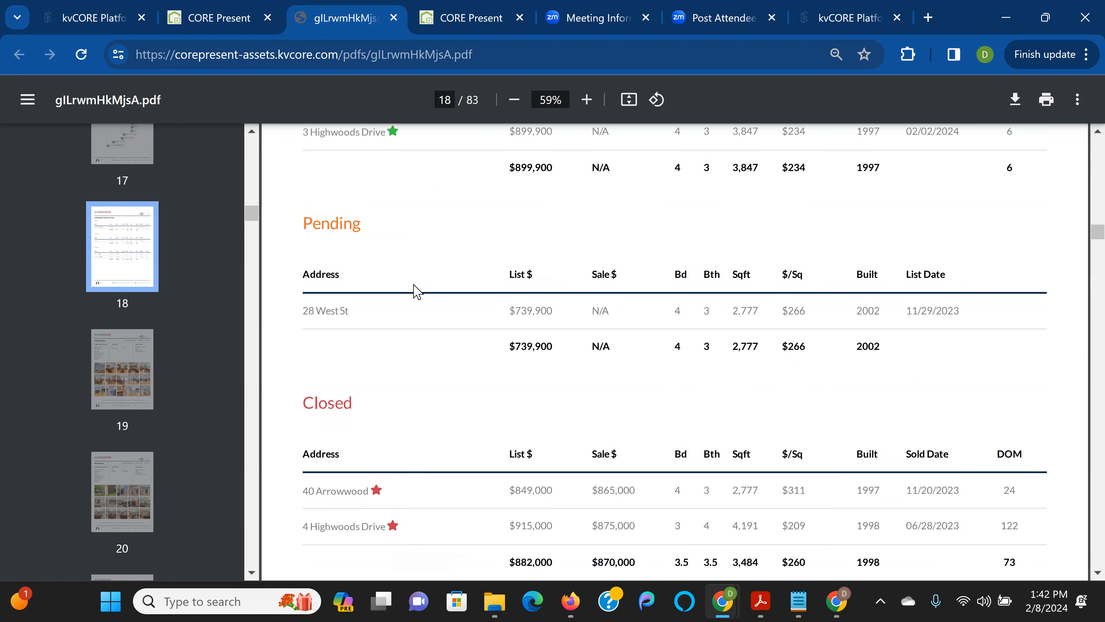
{"action": "left_click", "coordinate": [140, 365]}
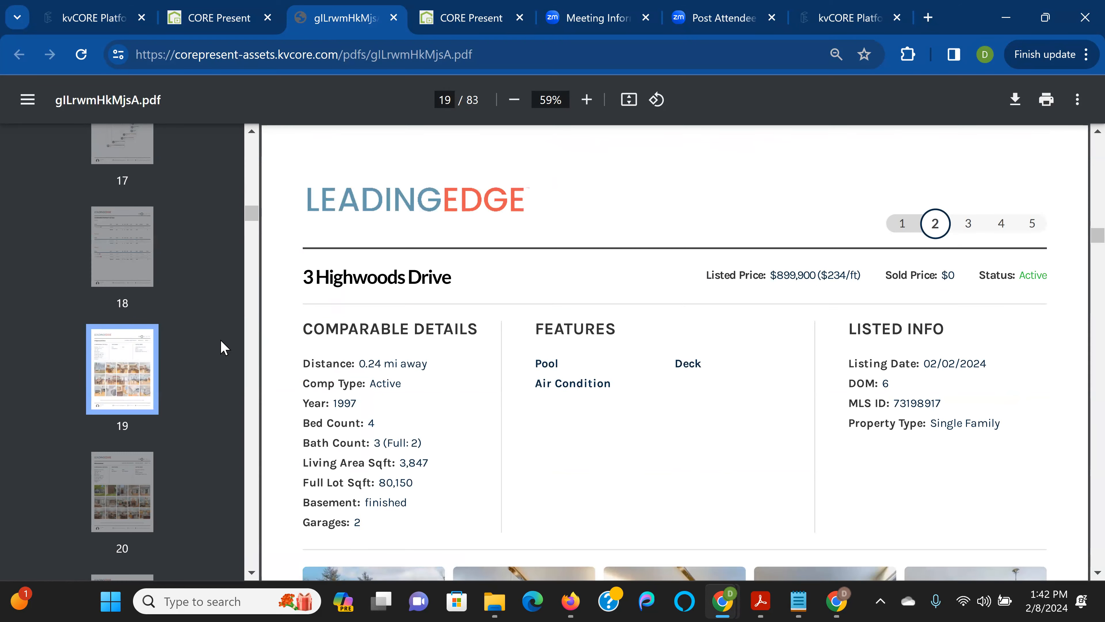
{"action": "scroll", "coordinate": [591, 303], "scroll_direction": "down", "scroll_amount": 3}
{"action": "scroll", "coordinate": [591, 303], "scroll_direction": "down", "scroll_amount": 6}
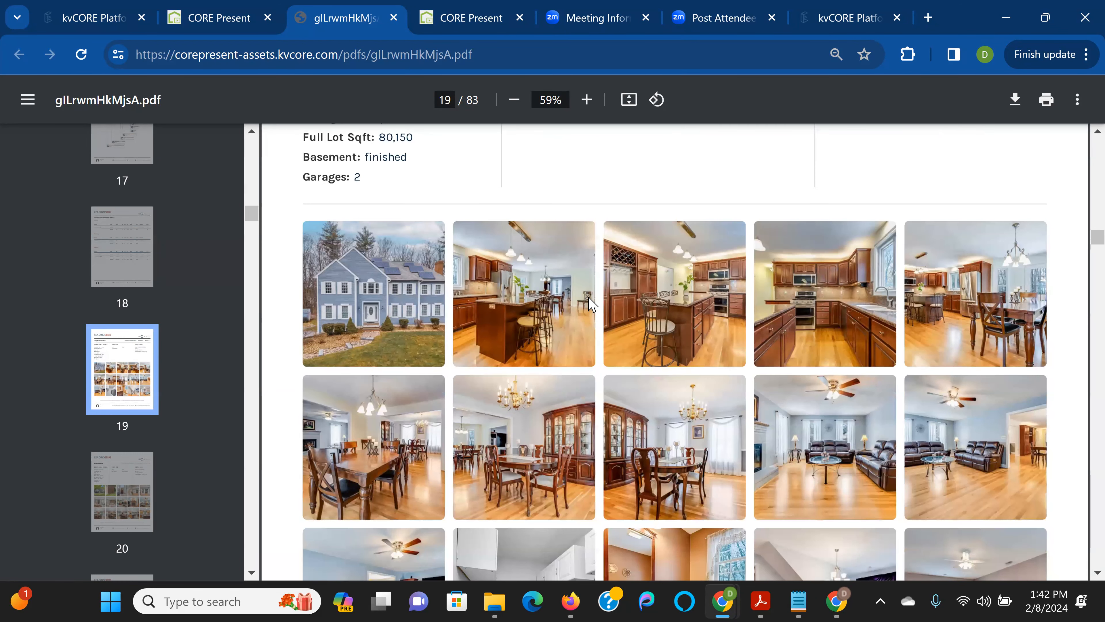
{"action": "scroll", "coordinate": [291, 419], "scroll_direction": "down", "scroll_amount": 7}
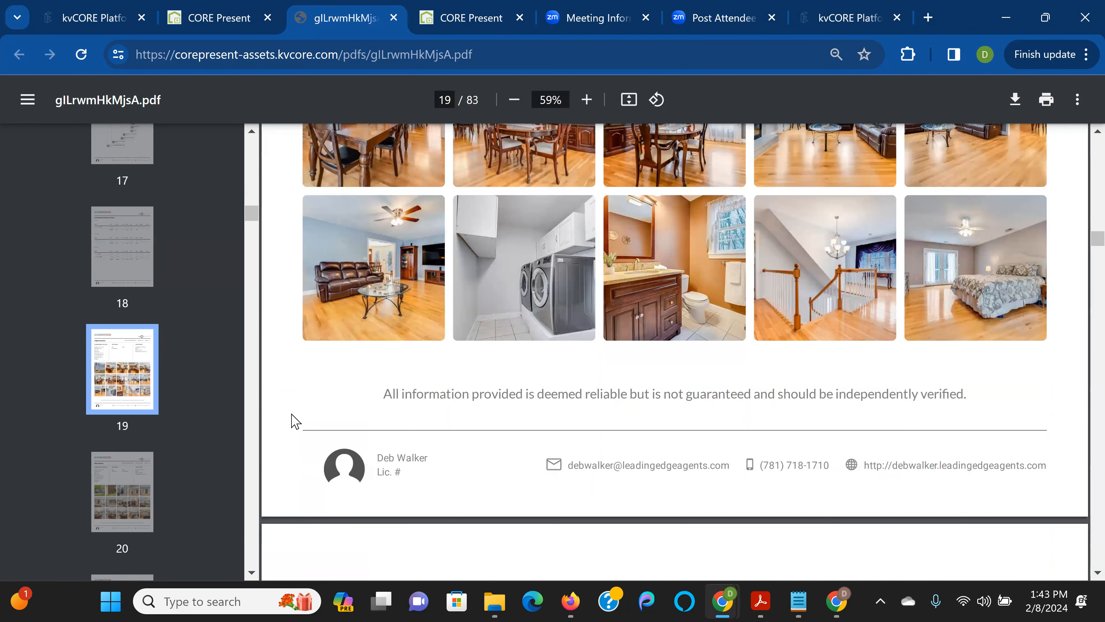
{"action": "left_click", "coordinate": [104, 522]}
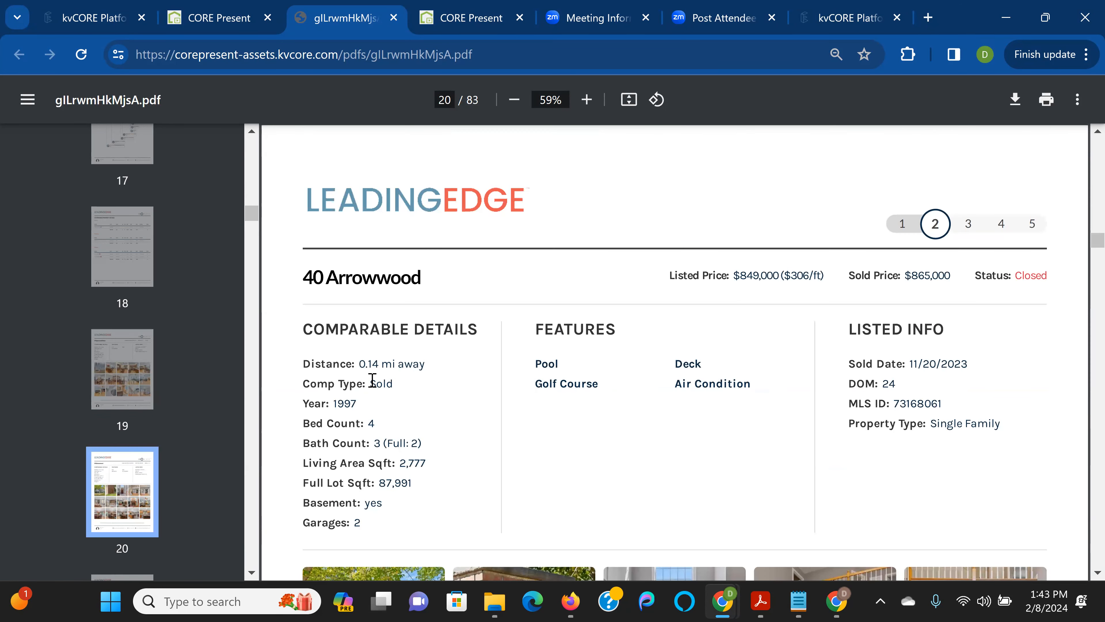
{"action": "scroll", "coordinate": [373, 381], "scroll_direction": "down", "scroll_amount": 3}
{"action": "scroll", "coordinate": [202, 433], "scroll_direction": "down", "scroll_amount": 9}
{"action": "scroll", "coordinate": [205, 438], "scroll_direction": "down", "scroll_amount": 8}
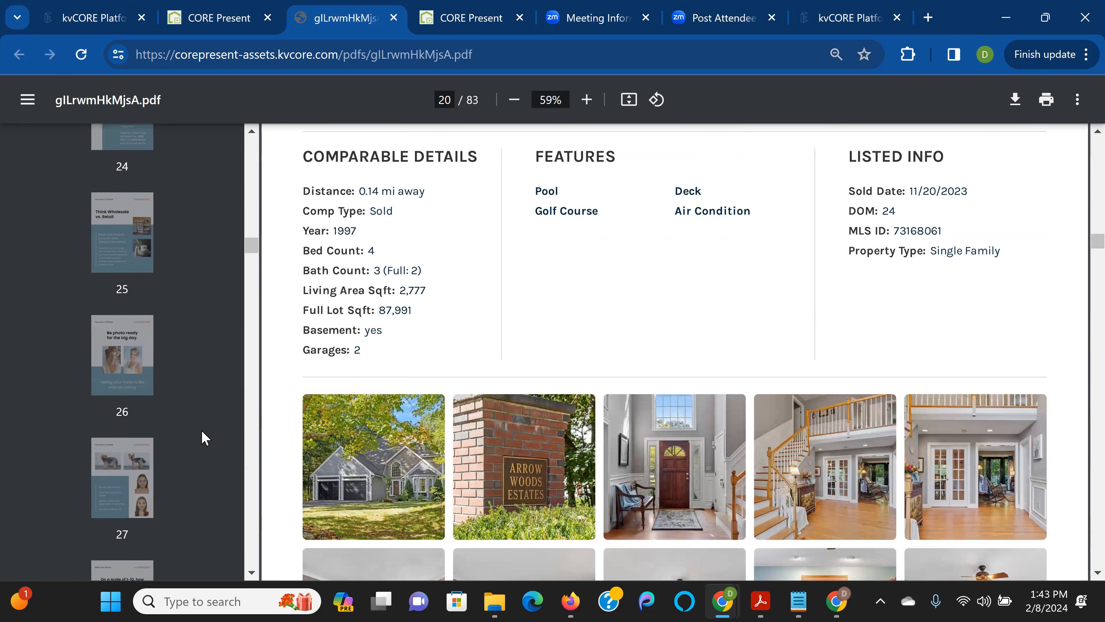
{"action": "scroll", "coordinate": [205, 438], "scroll_direction": "down", "scroll_amount": 9}
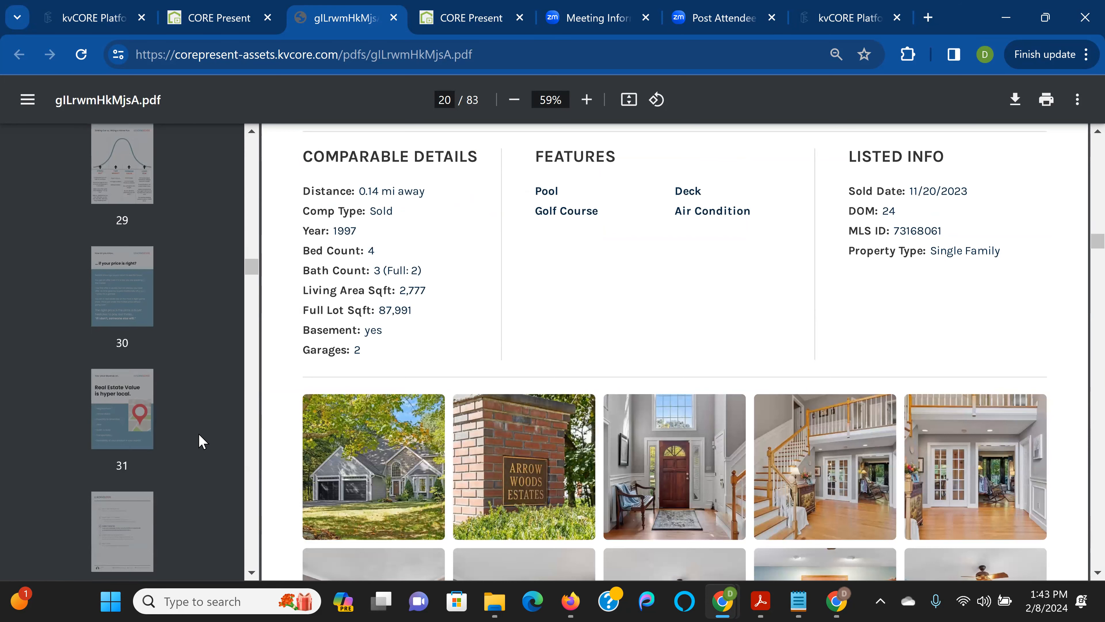
{"action": "scroll", "coordinate": [200, 442], "scroll_direction": "down", "scroll_amount": 3}
{"action": "scroll", "coordinate": [200, 442], "scroll_direction": "down", "scroll_amount": 4}
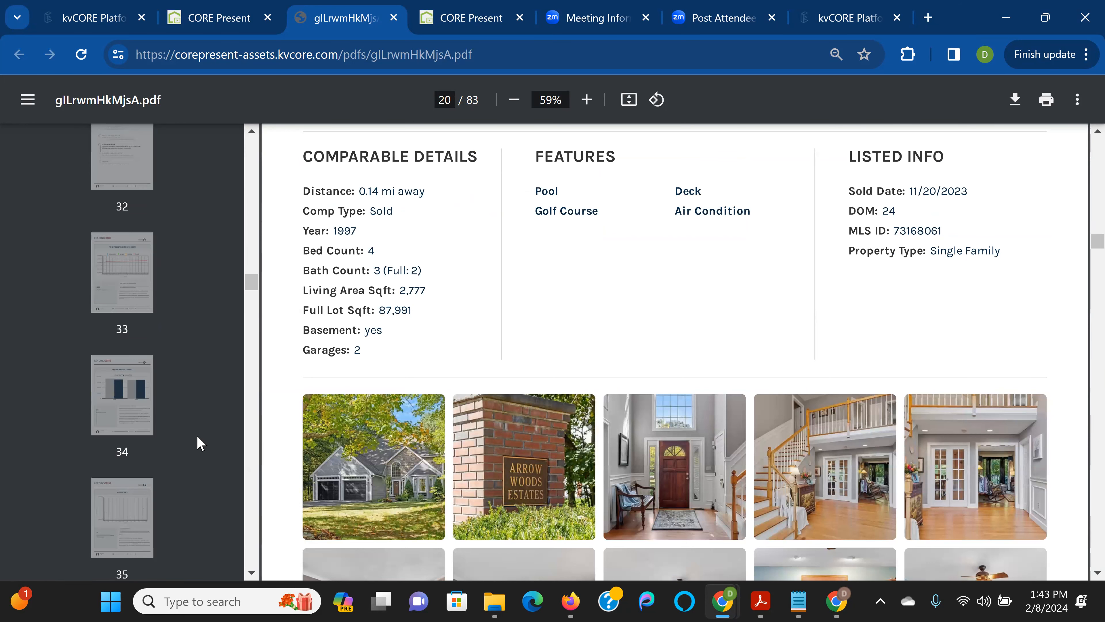
{"action": "scroll", "coordinate": [201, 442], "scroll_direction": "down", "scroll_amount": 4}
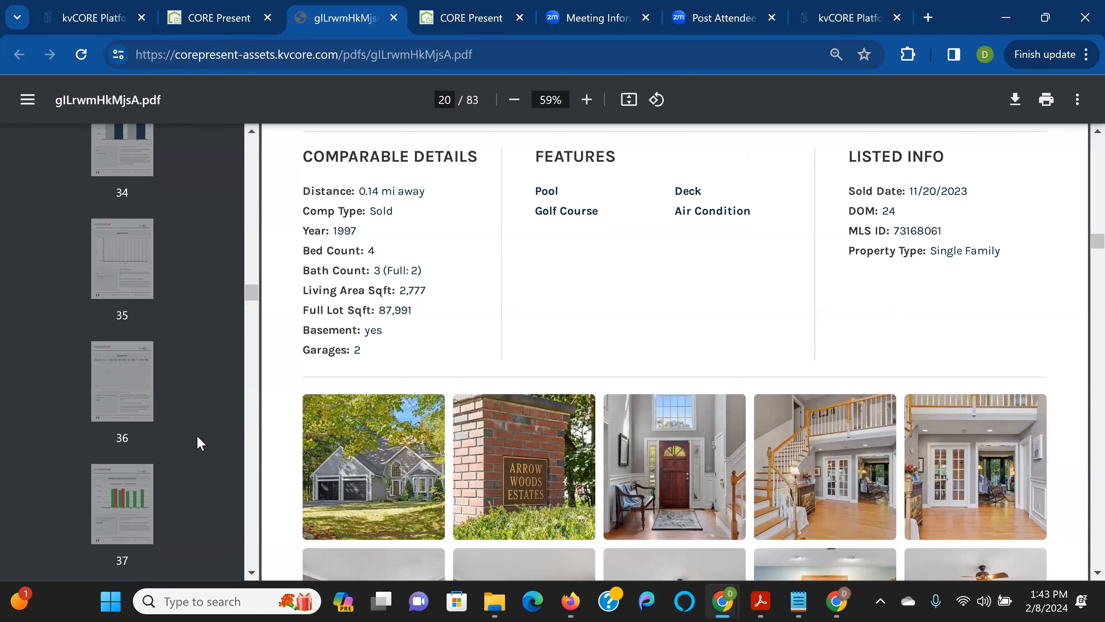
{"action": "scroll", "coordinate": [200, 443], "scroll_direction": "down", "scroll_amount": 3}
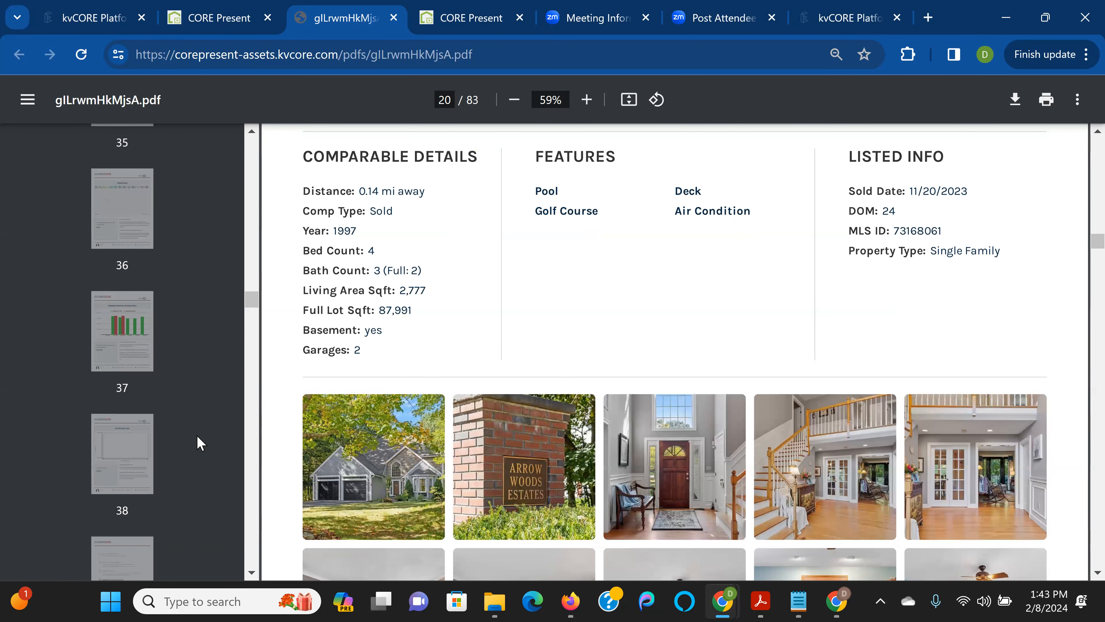
{"action": "scroll", "coordinate": [200, 443], "scroll_direction": "up", "scroll_amount": 3}
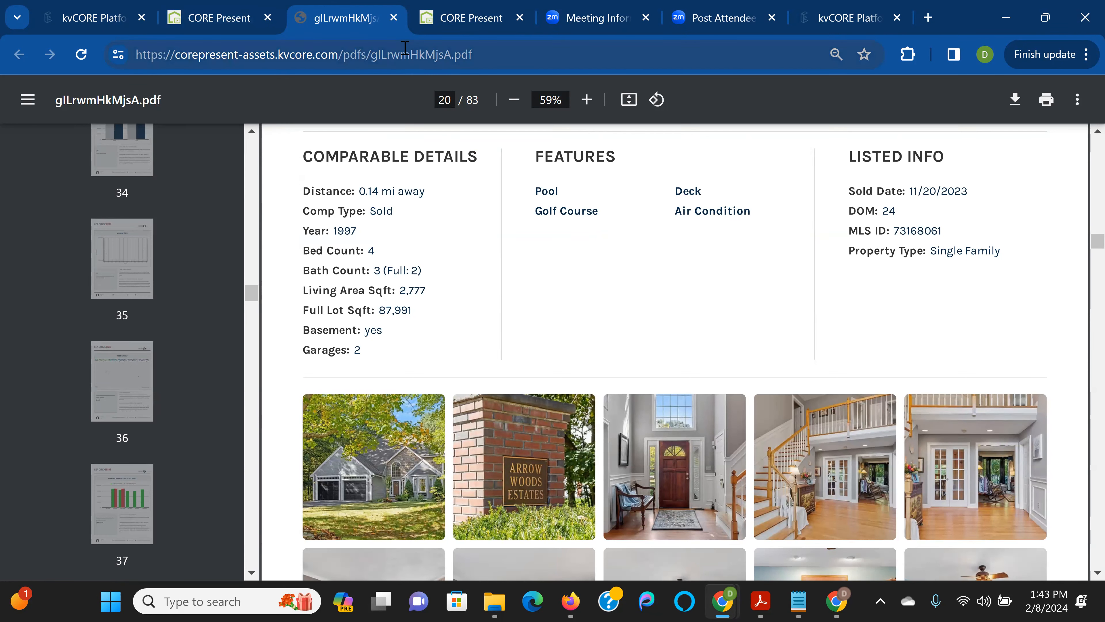
{"action": "left_click", "coordinate": [216, 22]}
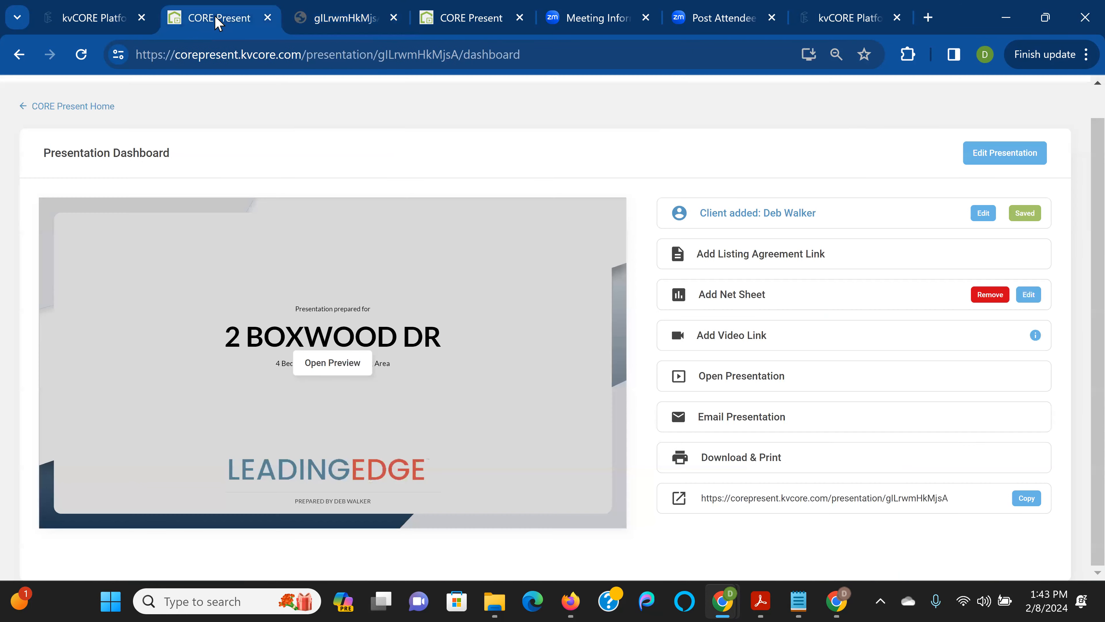
{"action": "left_click", "coordinate": [456, 22]}
{"action": "scroll", "coordinate": [231, 152], "scroll_direction": "up", "scroll_amount": 10}
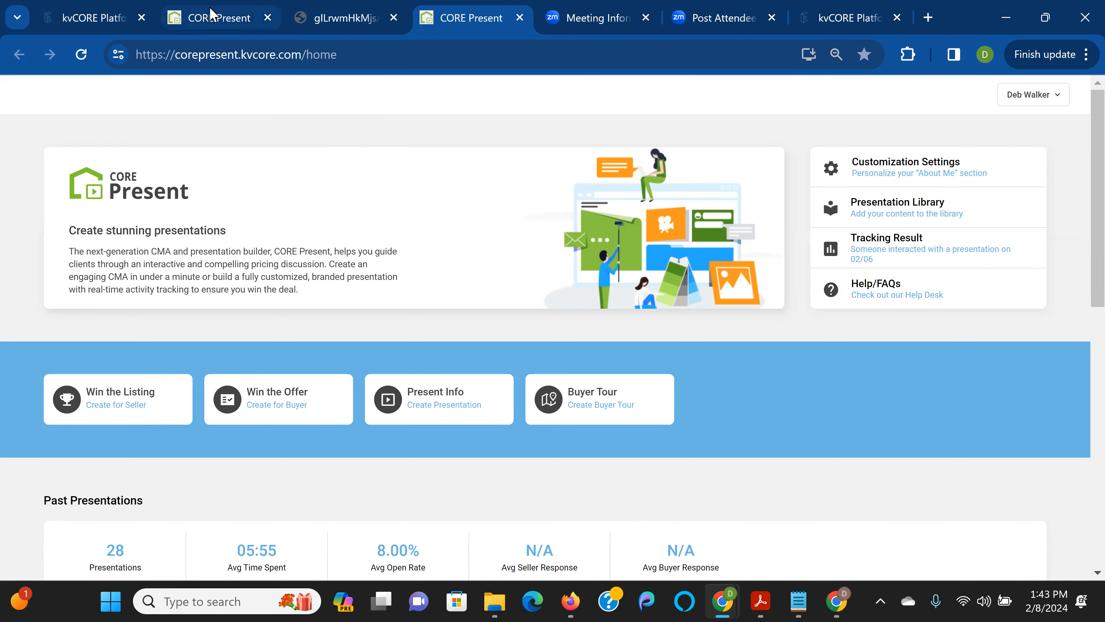
{"action": "left_click", "coordinate": [210, 15]}
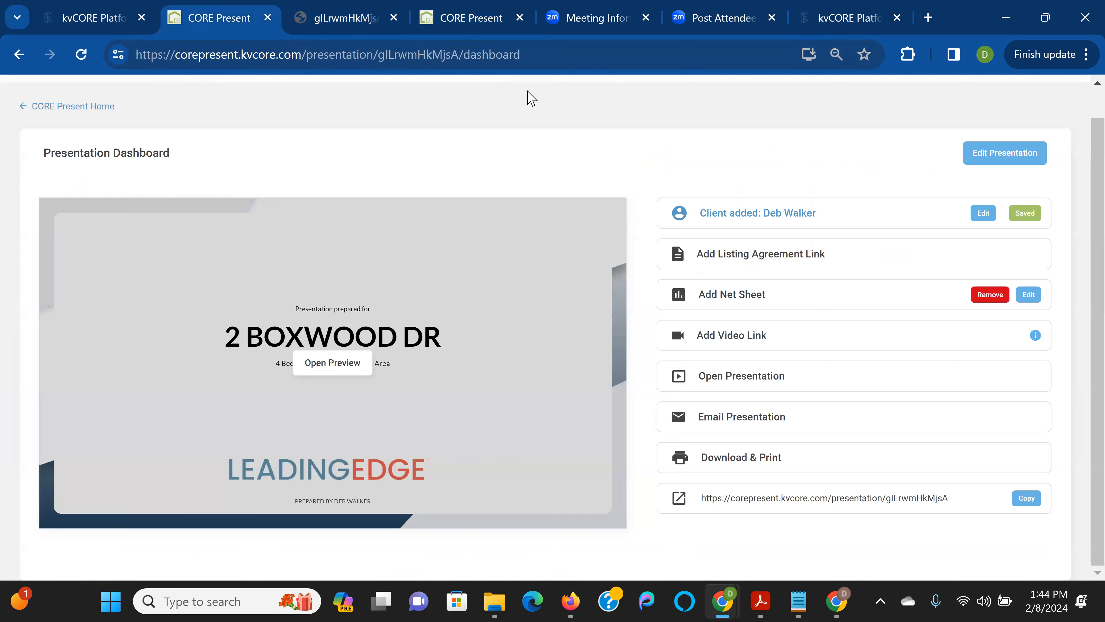
{"action": "left_click", "coordinate": [462, 19]}
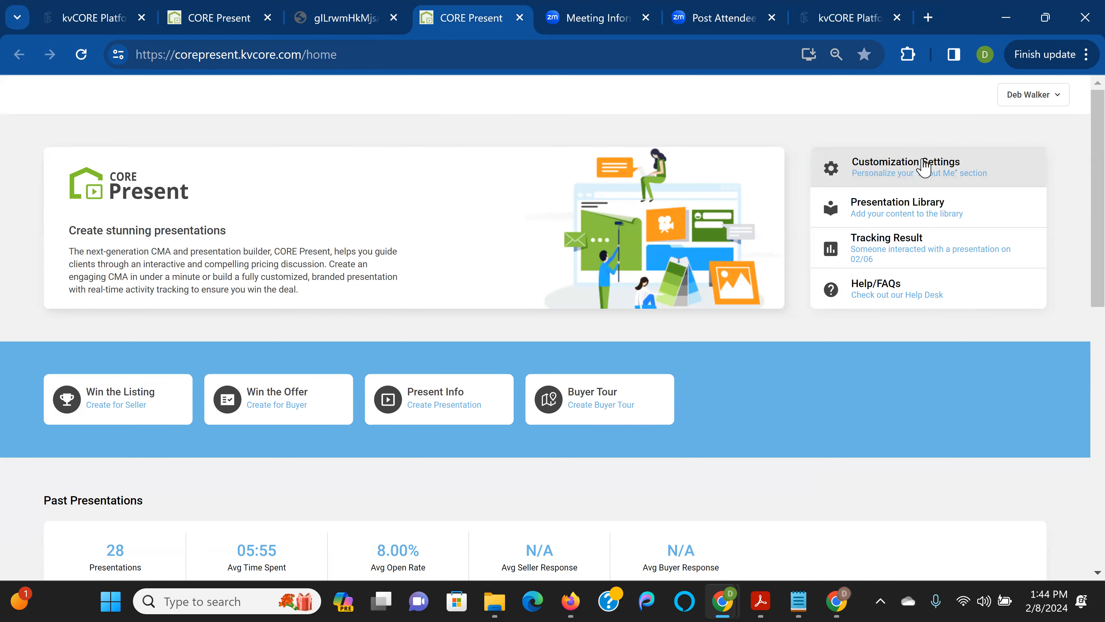
Open Customization Settings and edit the About Me slide under Personalize Content
{"action": "left_click", "coordinate": [926, 168]}
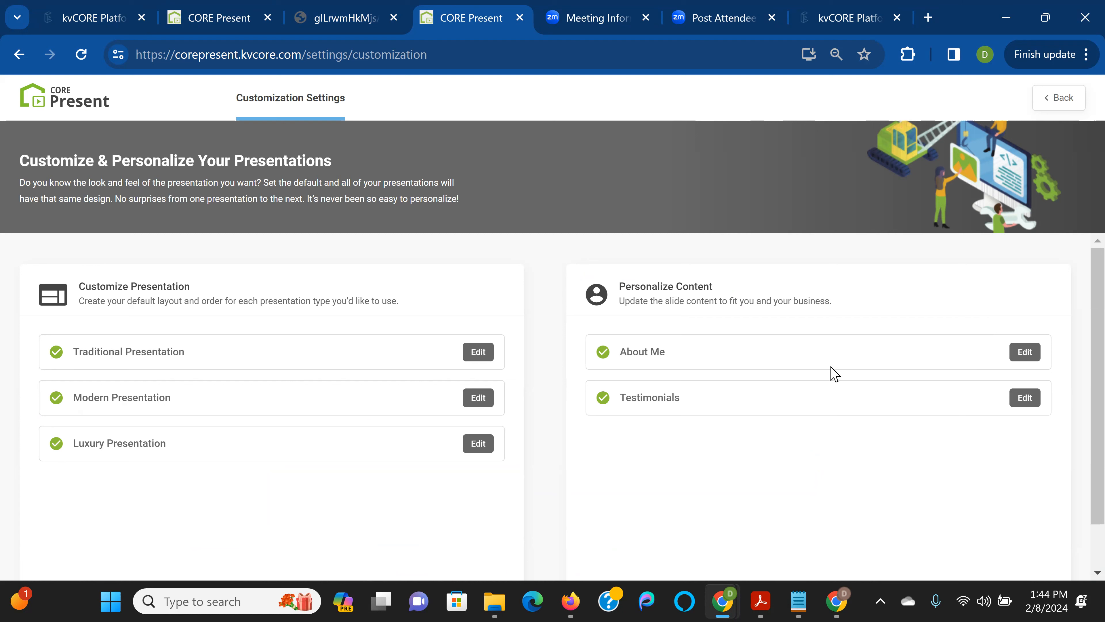
{"action": "left_click", "coordinate": [1025, 353]}
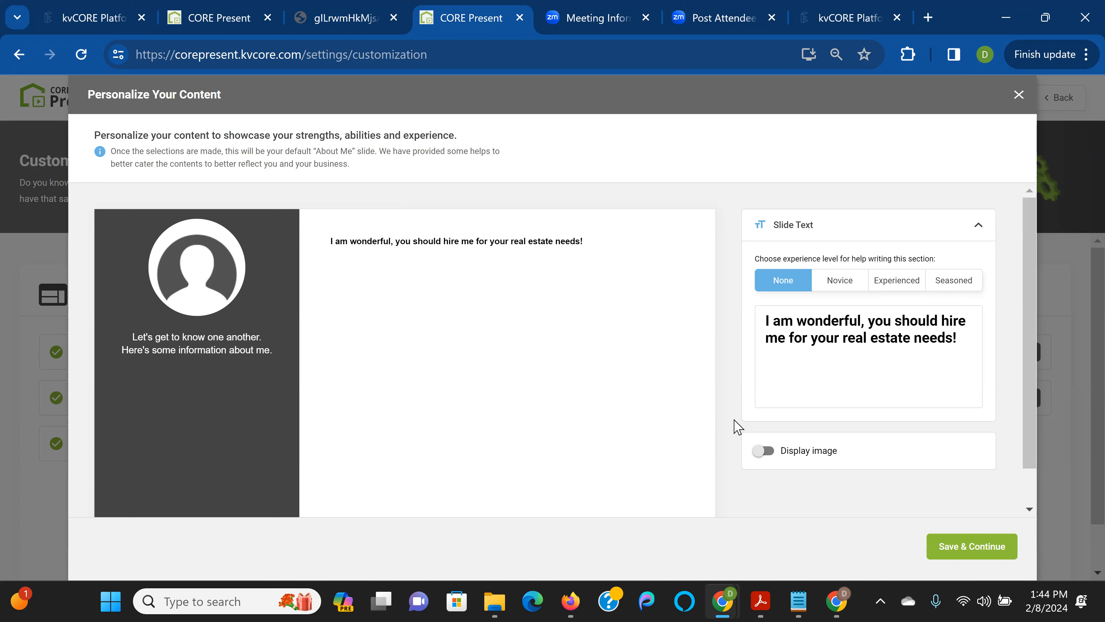
Close the About Me dialog to return to the Customize & Personalize settings page
{"action": "left_click", "coordinate": [766, 460]}
Edit the Testimonials slide and scroll down to see Testimonials 2 and 3
{"action": "left_click", "coordinate": [1019, 95]}
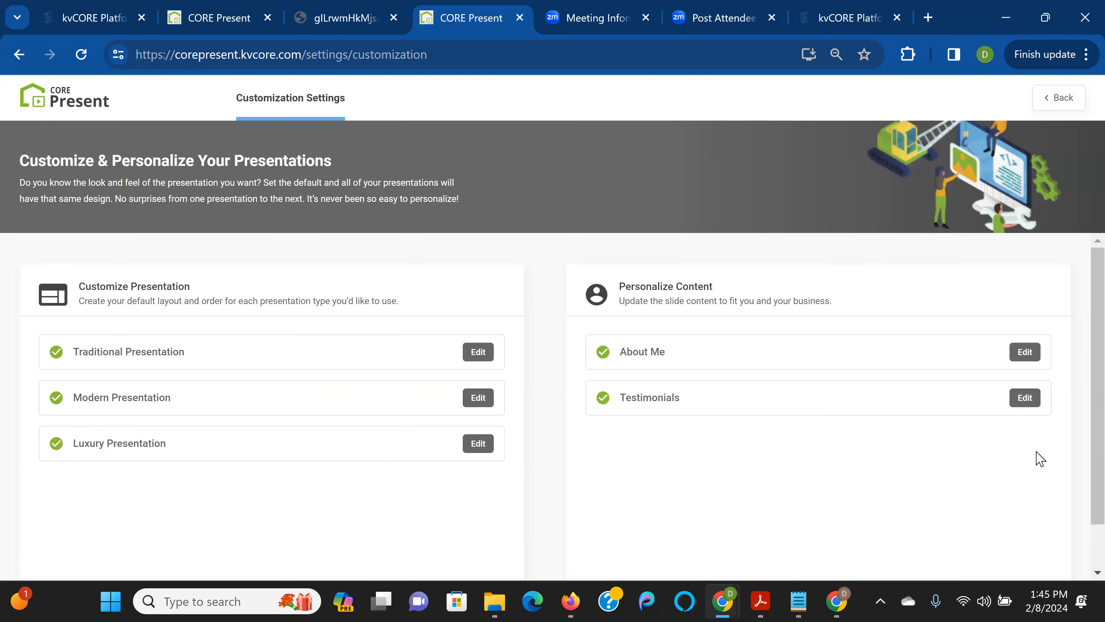
{"action": "left_click", "coordinate": [1028, 401]}
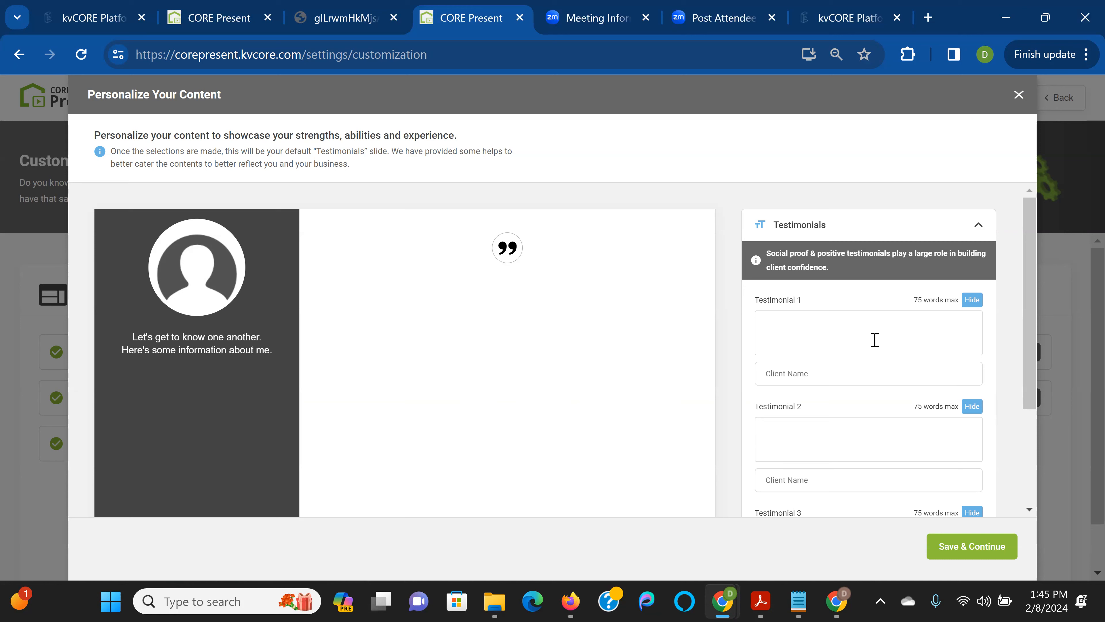
{"action": "scroll", "coordinate": [871, 344], "scroll_direction": "down", "scroll_amount": 3}
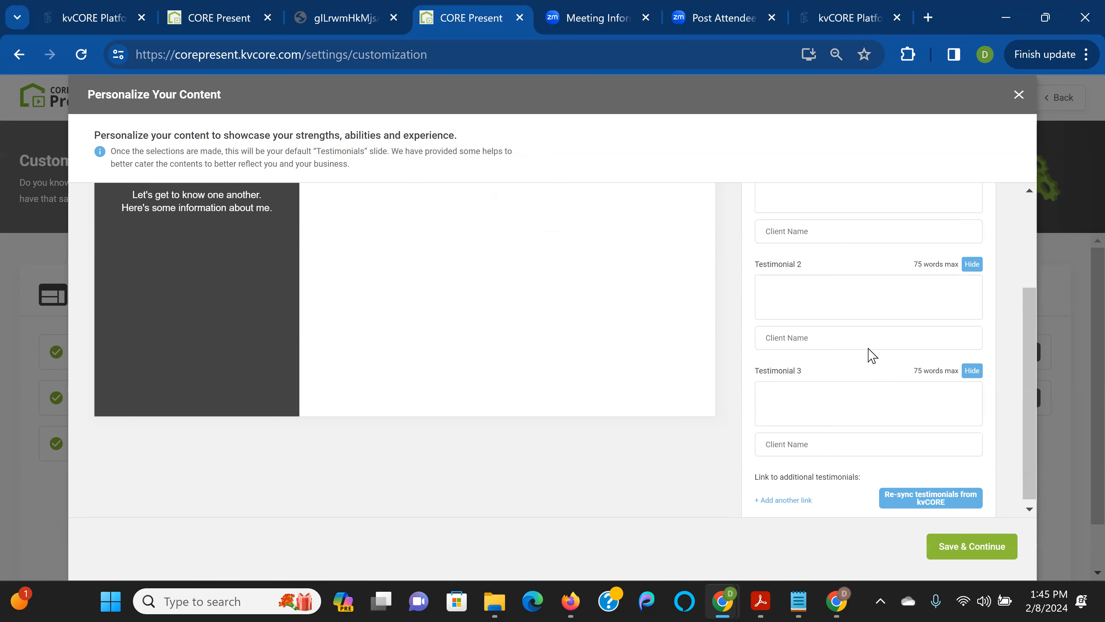
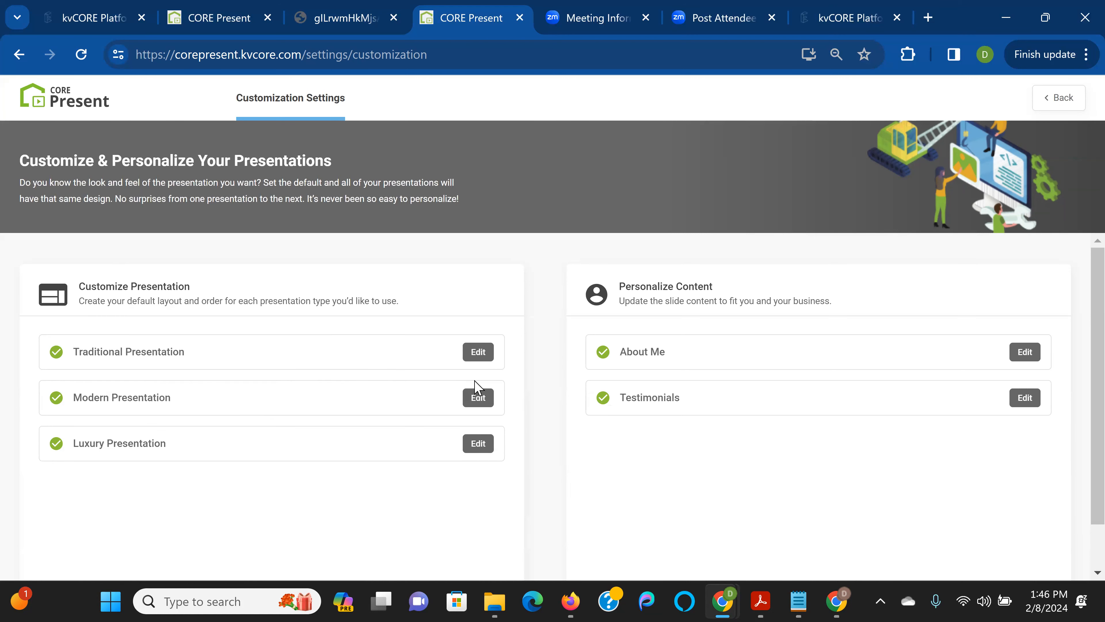
Open the Modern presentation's customization and preview each of the three theme styles
{"action": "left_click", "coordinate": [480, 397]}
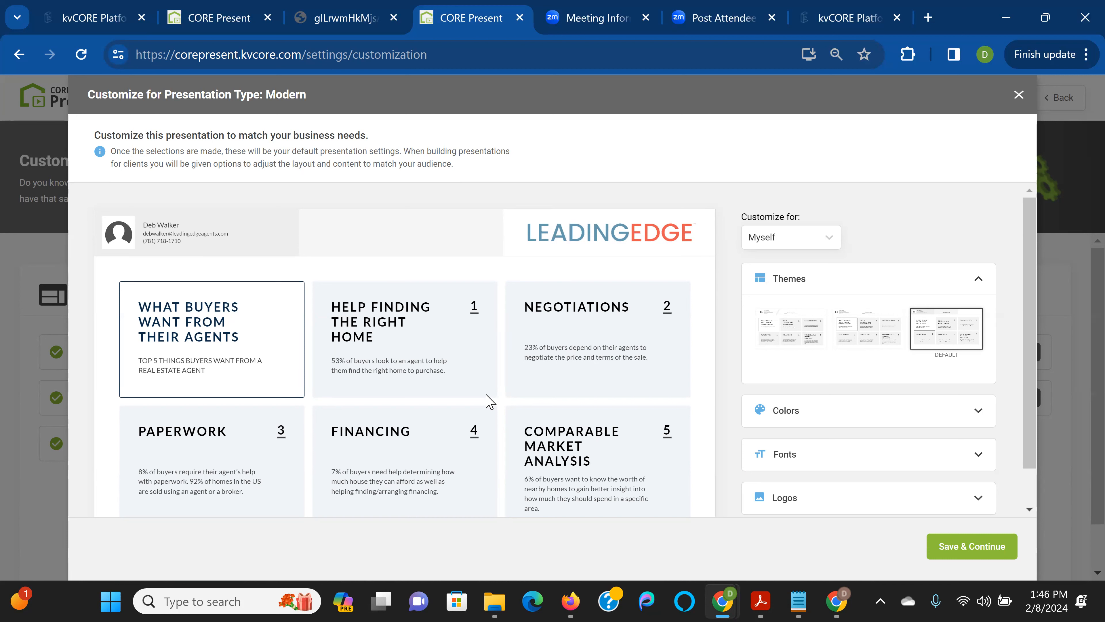
{"action": "left_click", "coordinate": [798, 327]}
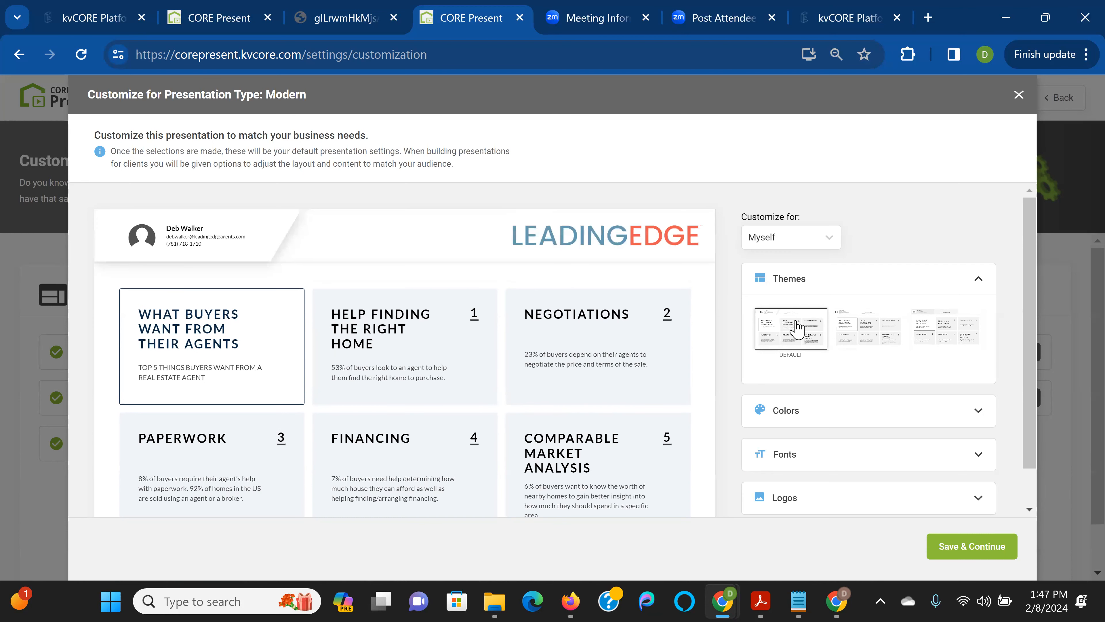
{"action": "left_click", "coordinate": [873, 326]}
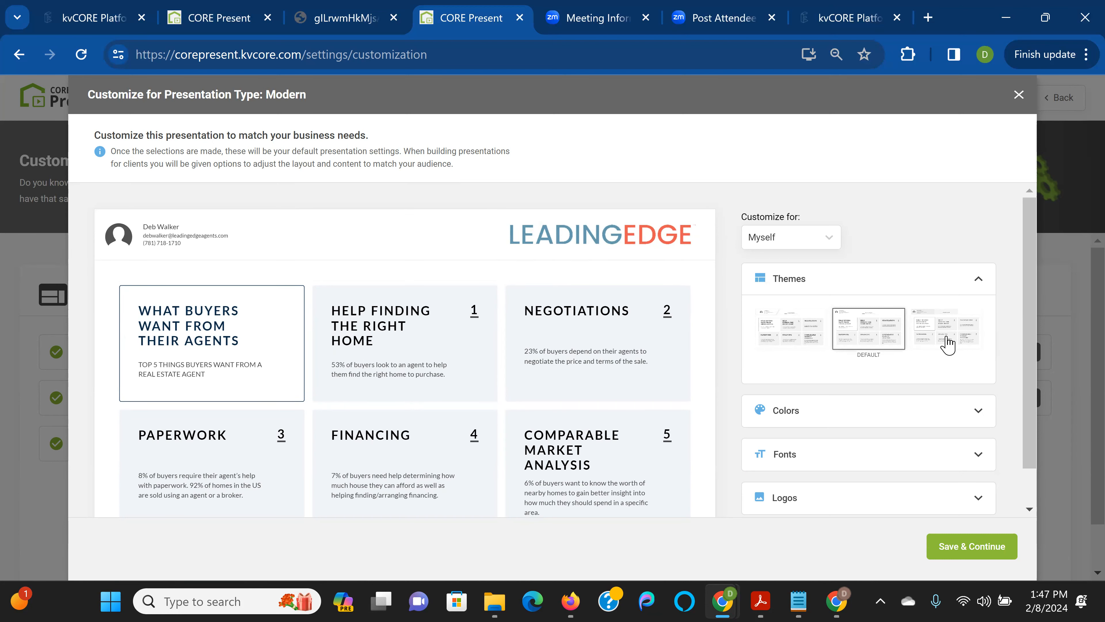
{"action": "left_click", "coordinate": [941, 344]}
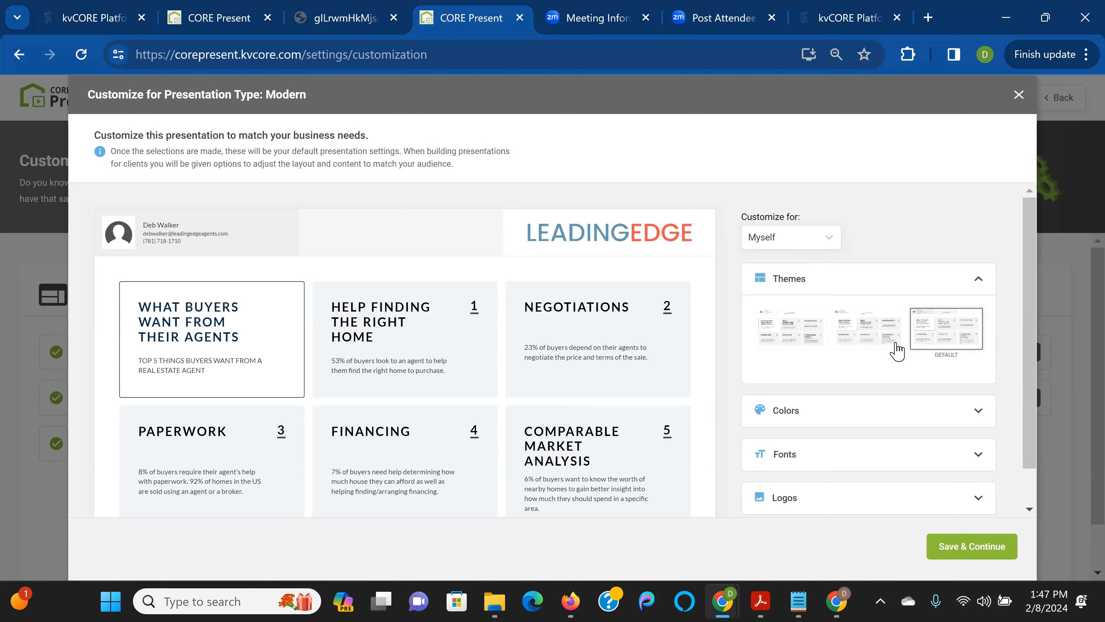
Compare the theme styles again and keep the first, default theme
{"action": "scroll", "coordinate": [896, 350], "scroll_direction": "down", "scroll_amount": 1}
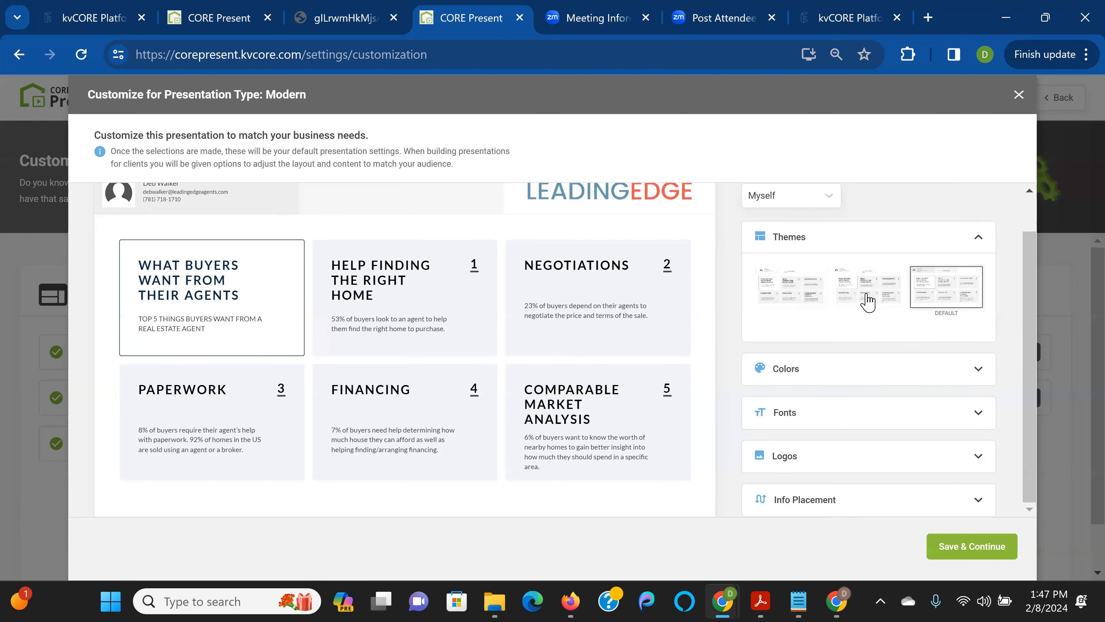
{"action": "scroll", "coordinate": [844, 322], "scroll_direction": "up", "scroll_amount": 1}
{"action": "left_click", "coordinate": [802, 333]}
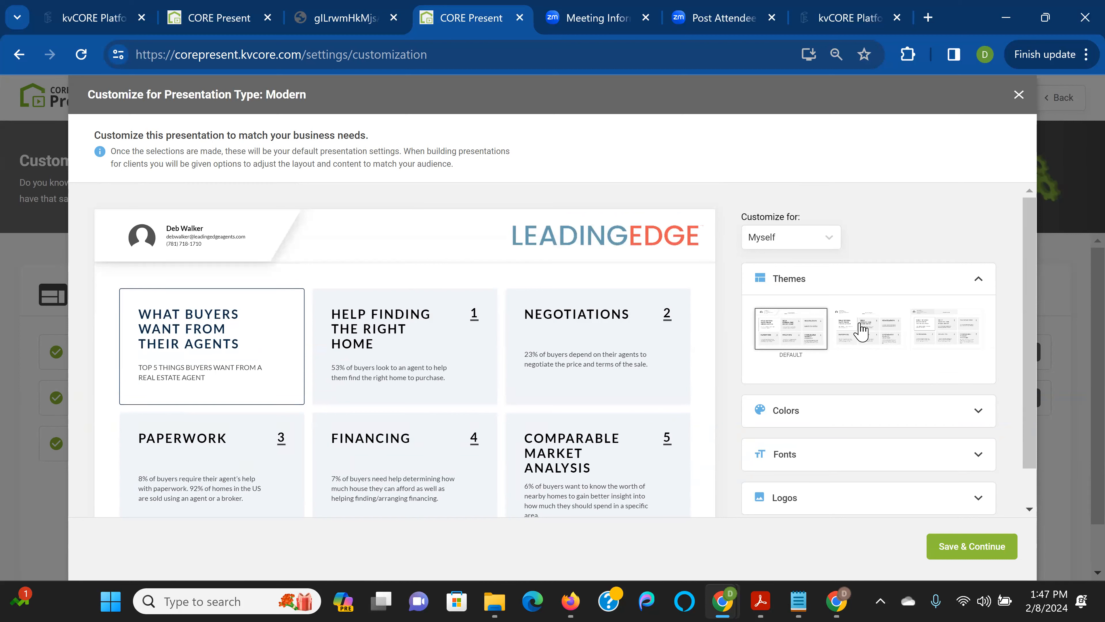
{"action": "left_click", "coordinate": [851, 343]}
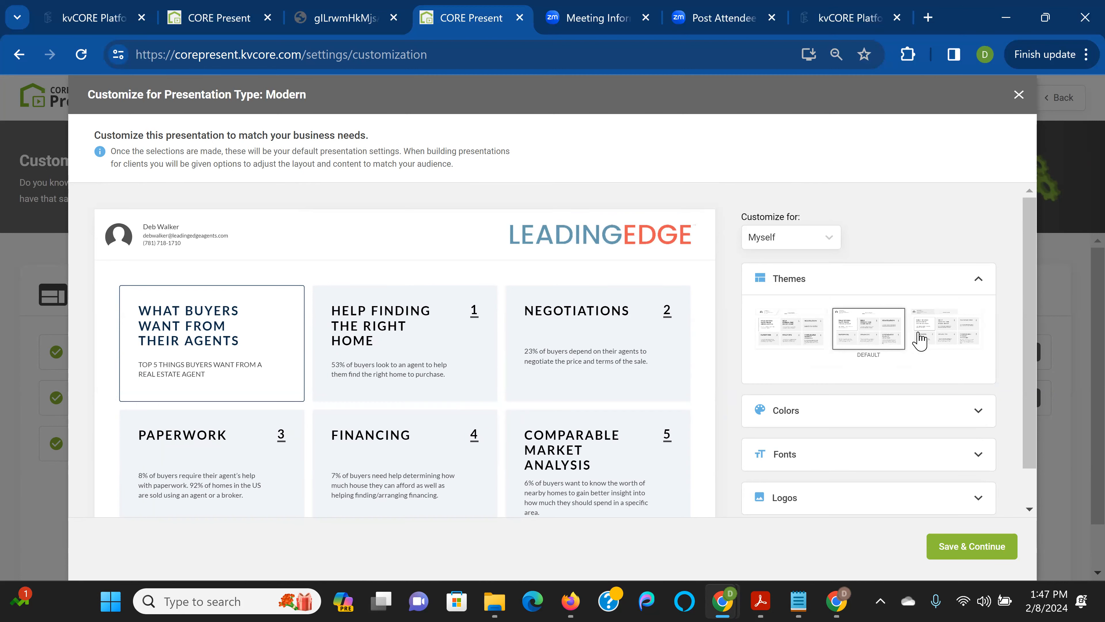
{"action": "left_click", "coordinate": [951, 335]}
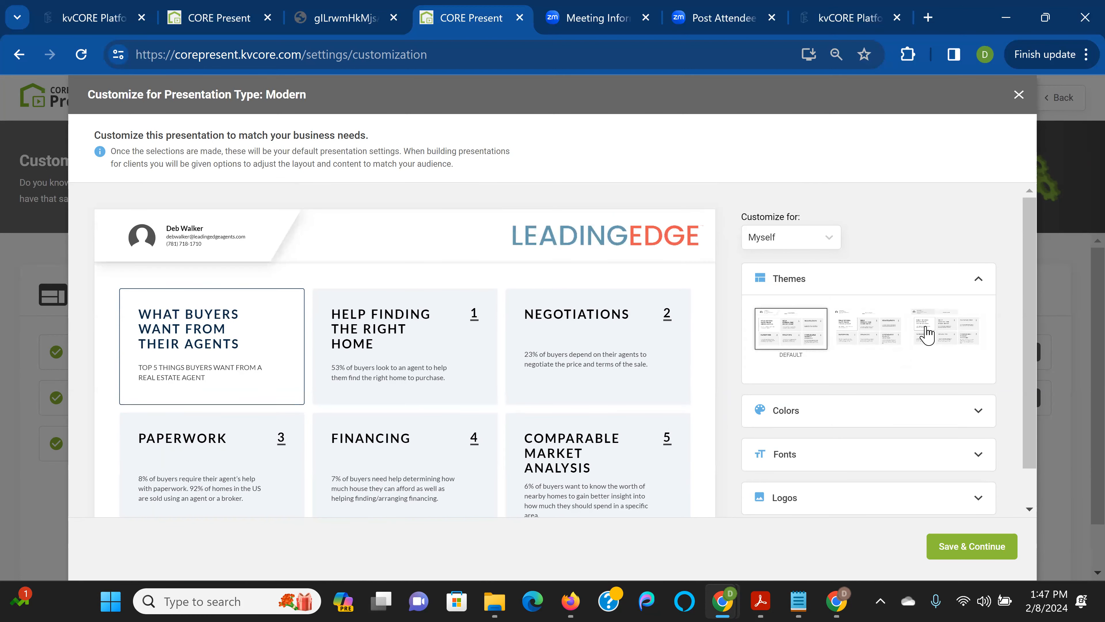
{"action": "scroll", "coordinate": [927, 335], "scroll_direction": "down", "scroll_amount": 2}
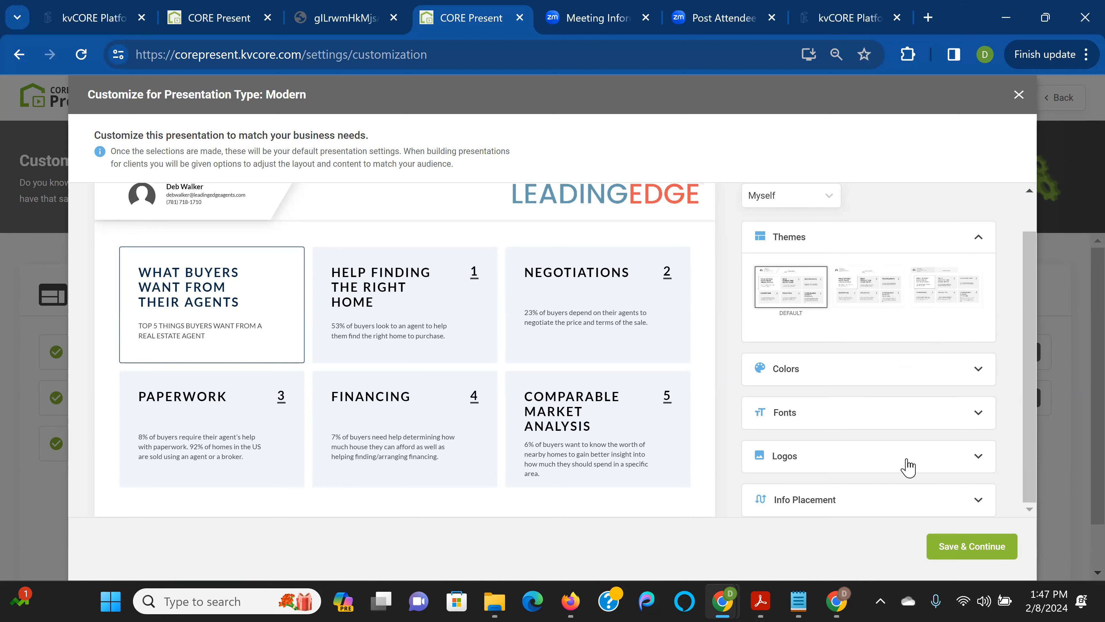
Expand the Colors, Fonts and Logos settings of the Modern customization
{"action": "left_click", "coordinate": [889, 371]}
{"action": "left_click", "coordinate": [934, 454]}
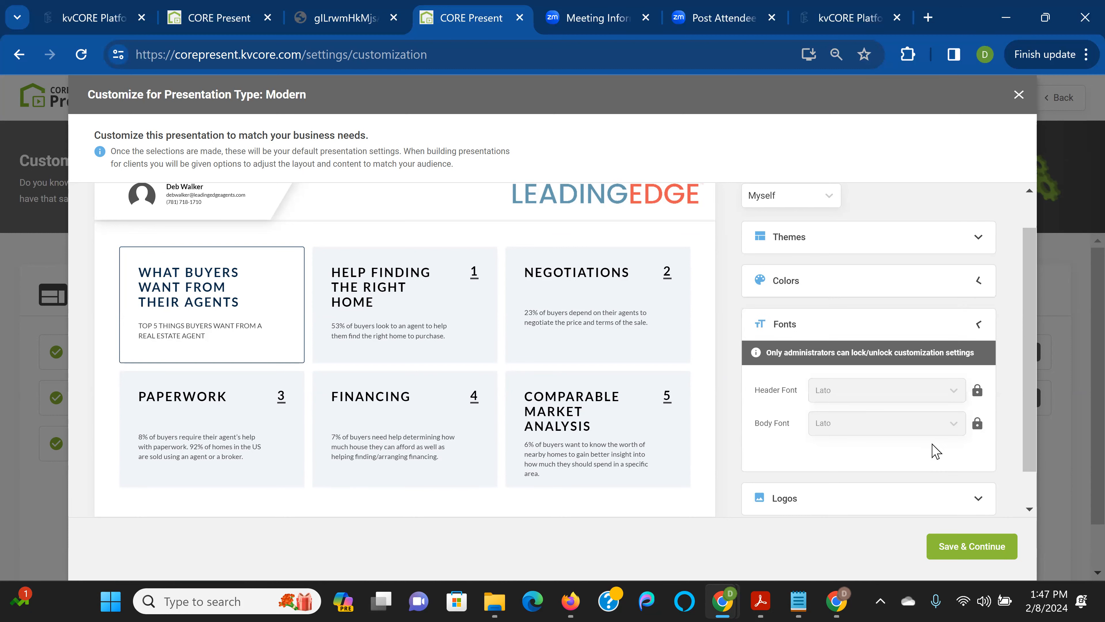
{"action": "scroll", "coordinate": [933, 451], "scroll_direction": "down", "scroll_amount": 1}
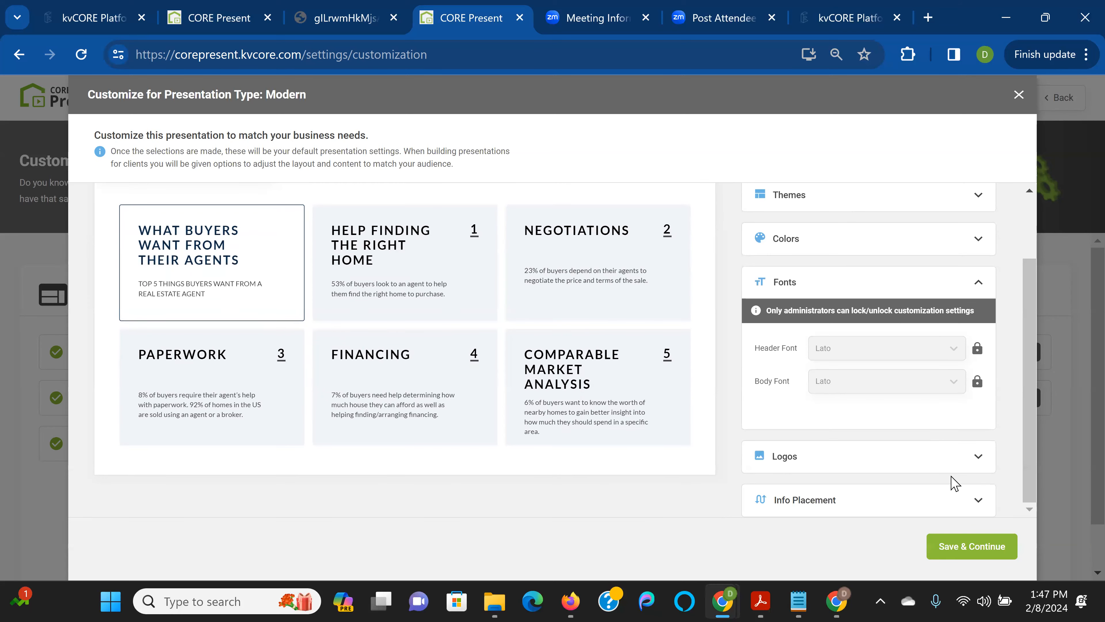
{"action": "left_click", "coordinate": [927, 457]}
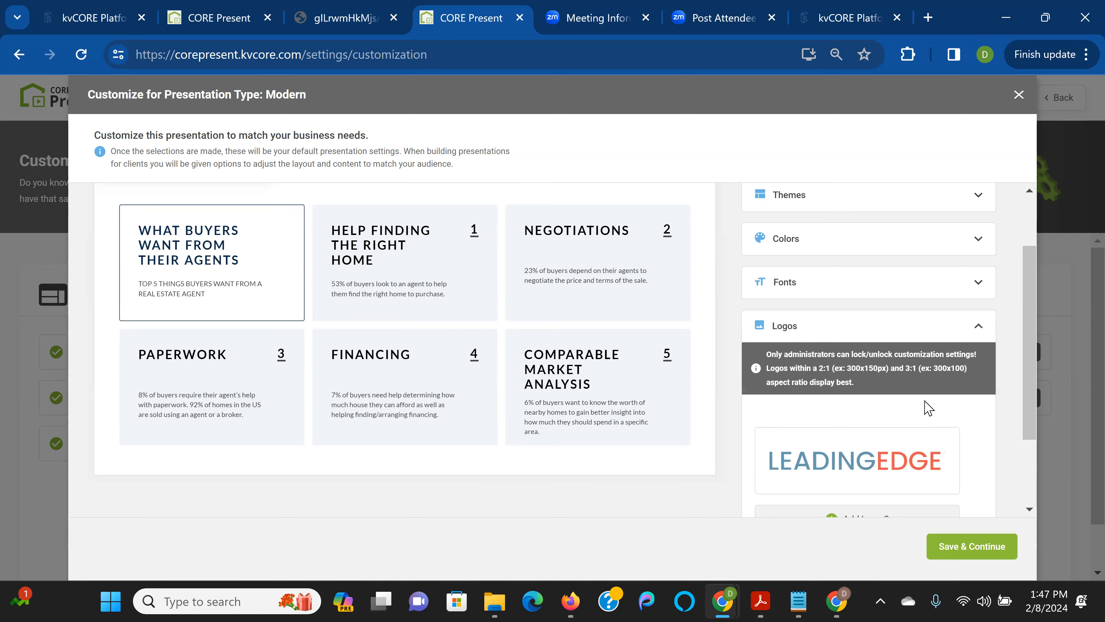
{"action": "scroll", "coordinate": [929, 407], "scroll_direction": "down", "scroll_amount": 3}
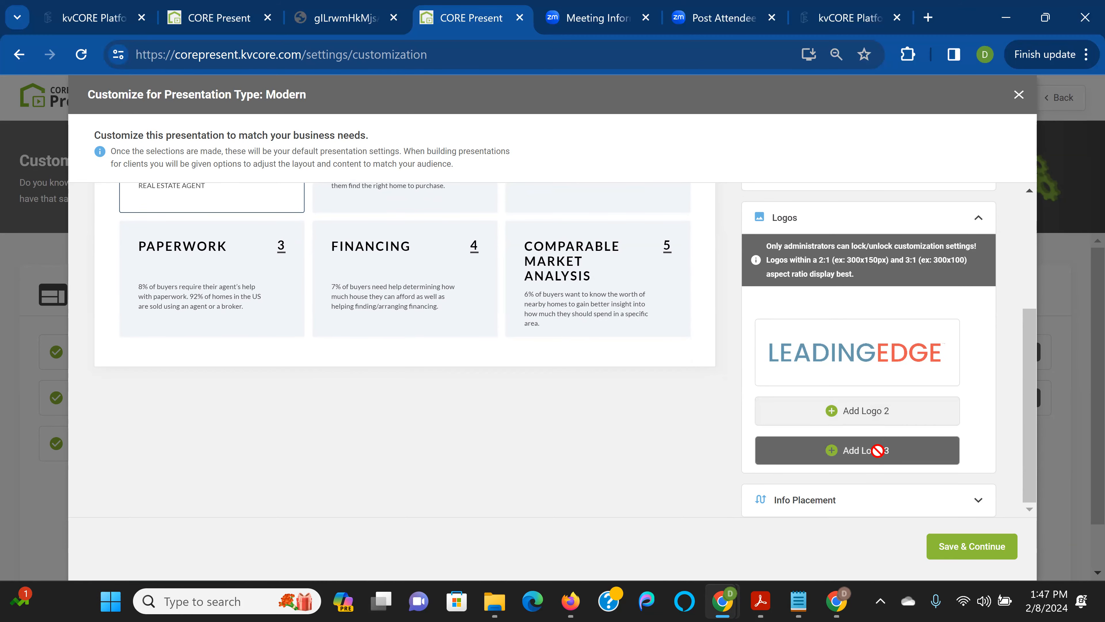
Upload the FB Leading Edge image as Logo 2 beside LEADINGEDGE in the header
{"action": "left_click", "coordinate": [873, 410]}
{"action": "double_click", "coordinate": [310, 325]}
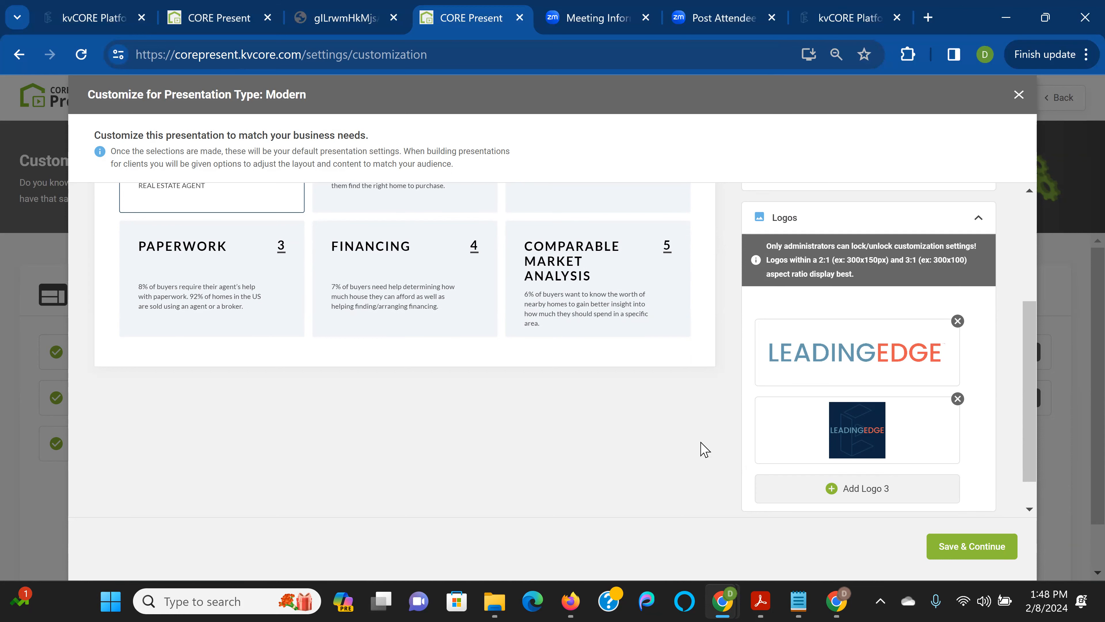
{"action": "scroll", "coordinate": [704, 448], "scroll_direction": "up", "scroll_amount": 2}
{"action": "scroll", "coordinate": [704, 448], "scroll_direction": "up", "scroll_amount": 3}
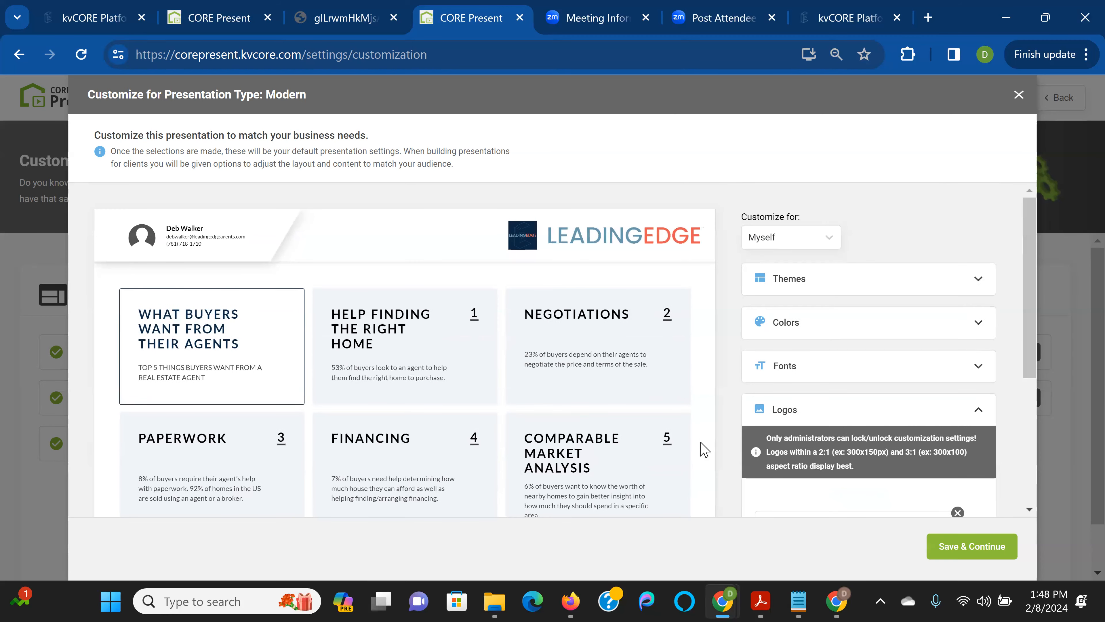
{"action": "scroll", "coordinate": [705, 448], "scroll_direction": "down", "scroll_amount": 4}
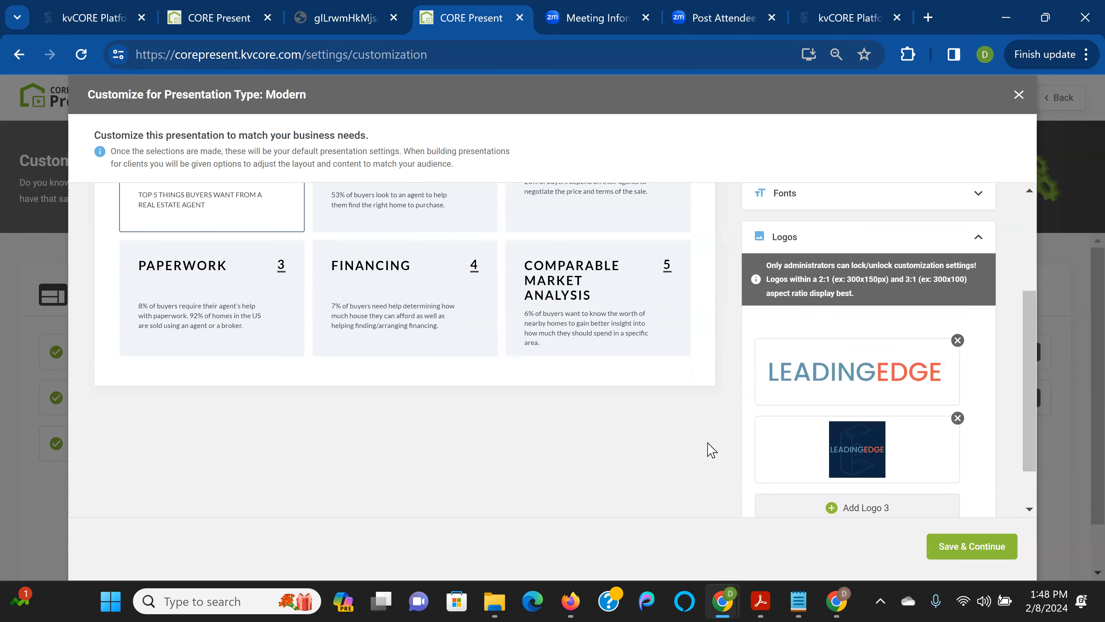
{"action": "scroll", "coordinate": [709, 449], "scroll_direction": "down", "scroll_amount": 1}
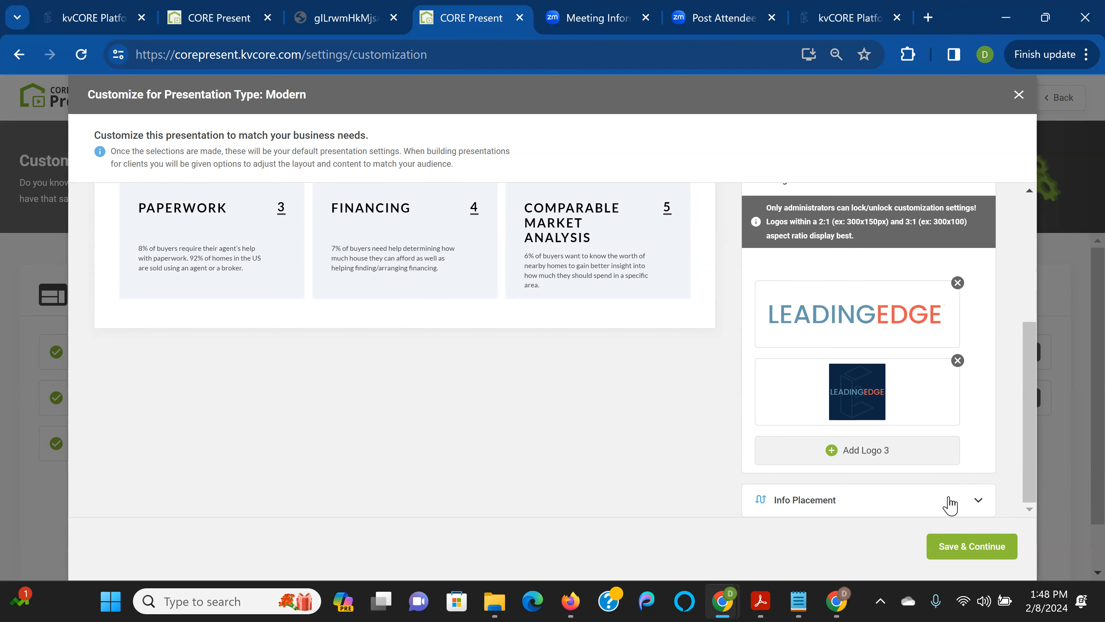
Expand Info Placement and try the agent info at BOTTOM, then back at TOP
{"action": "left_click", "coordinate": [876, 496]}
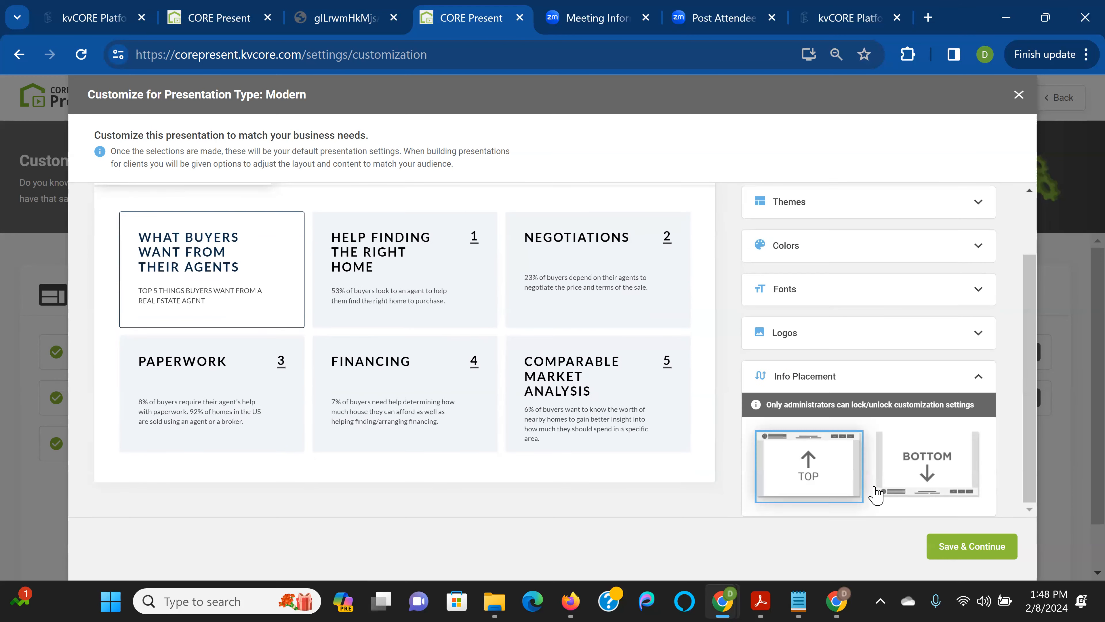
{"action": "scroll", "coordinate": [913, 479], "scroll_direction": "up", "scroll_amount": 2}
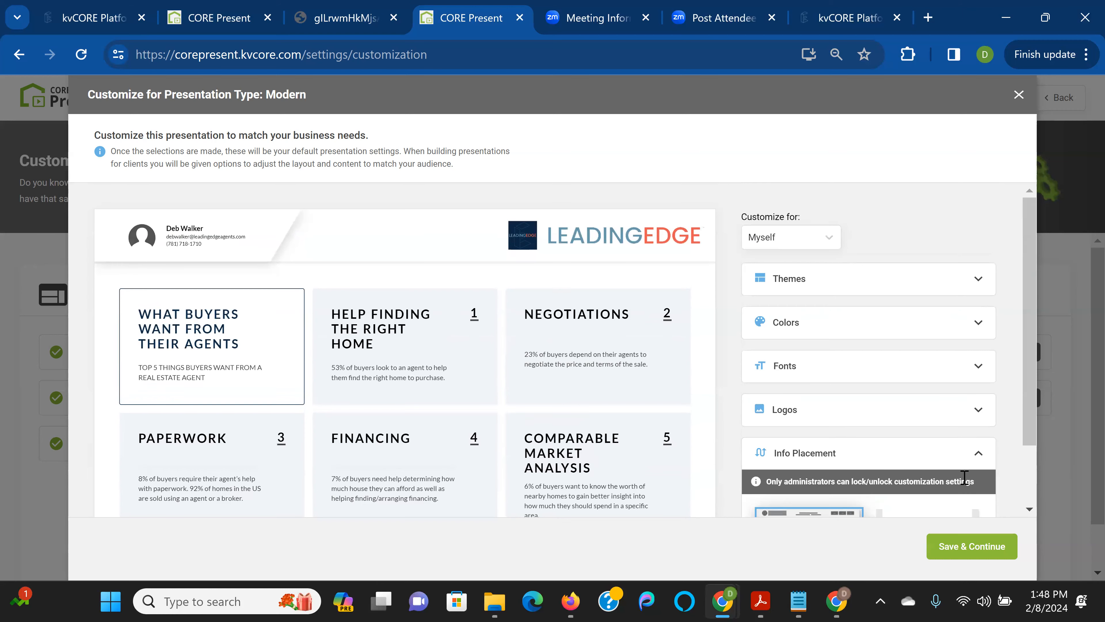
{"action": "scroll", "coordinate": [962, 479], "scroll_direction": "down", "scroll_amount": 2}
{"action": "left_click", "coordinate": [948, 475]}
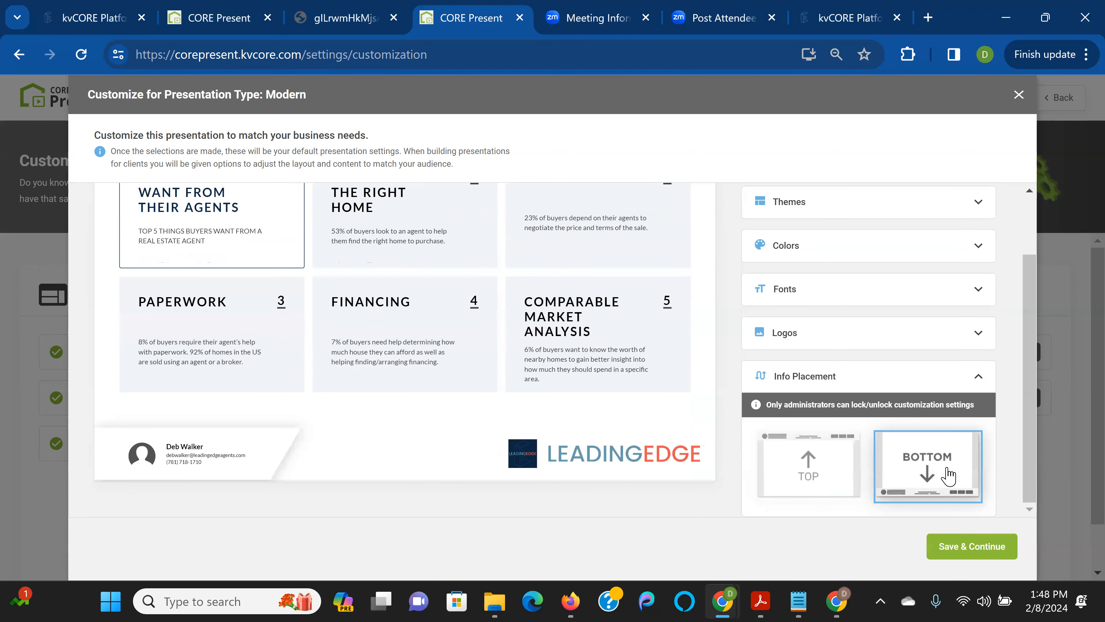
{"action": "scroll", "coordinate": [666, 471], "scroll_direction": "up", "scroll_amount": 2}
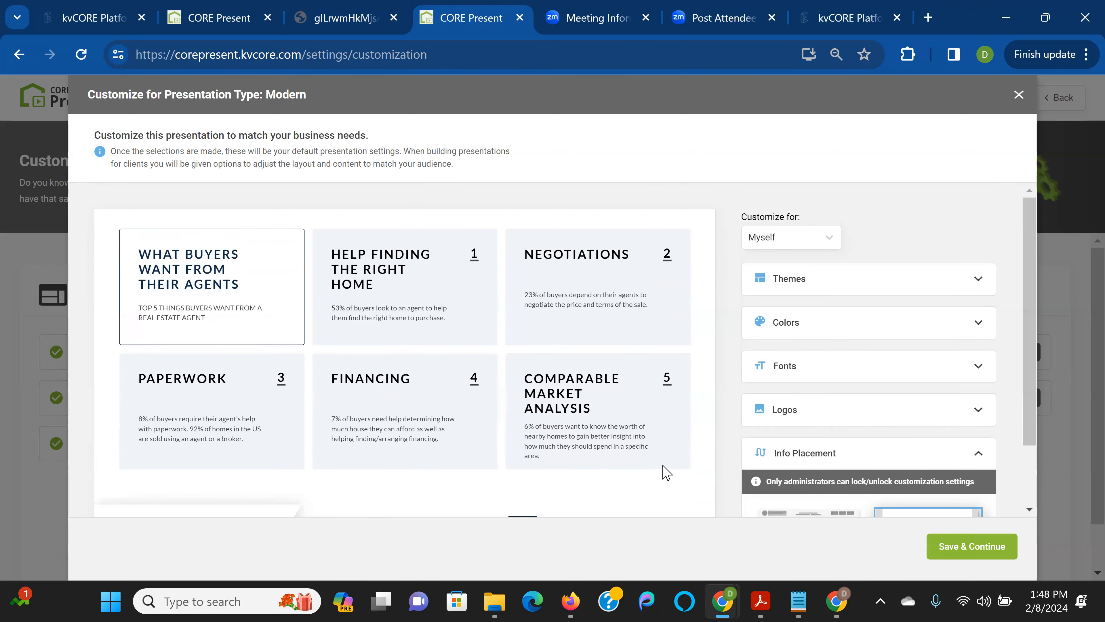
{"action": "scroll", "coordinate": [665, 472], "scroll_direction": "down", "scroll_amount": 2}
{"action": "left_click", "coordinate": [804, 477]}
Move the agent info to BOTTOM once more, then settle on TOP
{"action": "scroll", "coordinate": [661, 491], "scroll_direction": "up", "scroll_amount": 2}
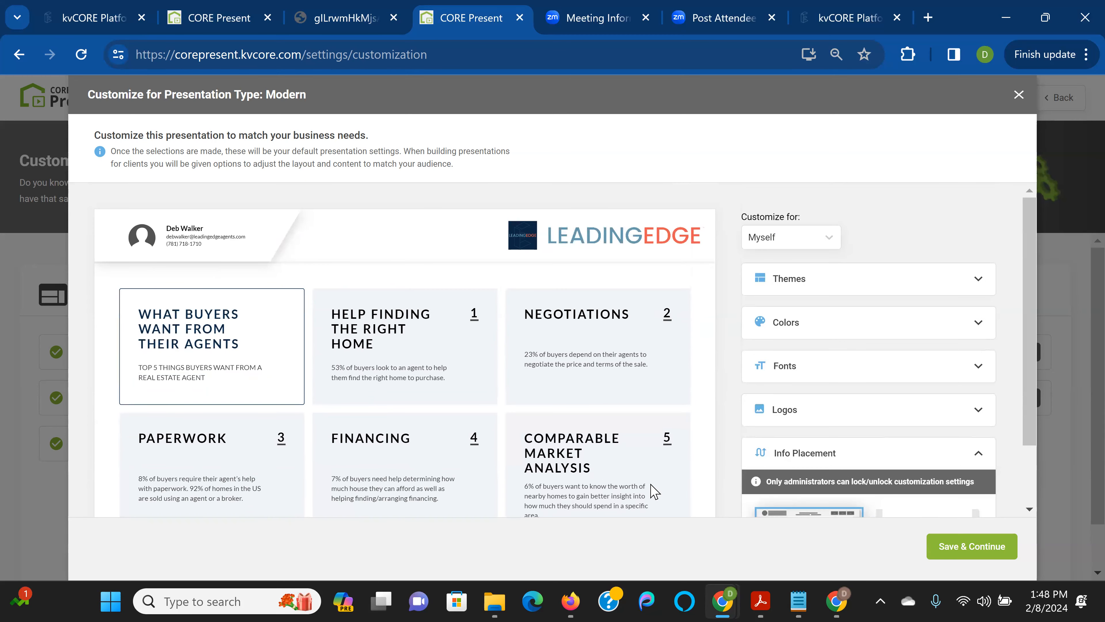
{"action": "scroll", "coordinate": [641, 464], "scroll_direction": "down", "scroll_amount": 2}
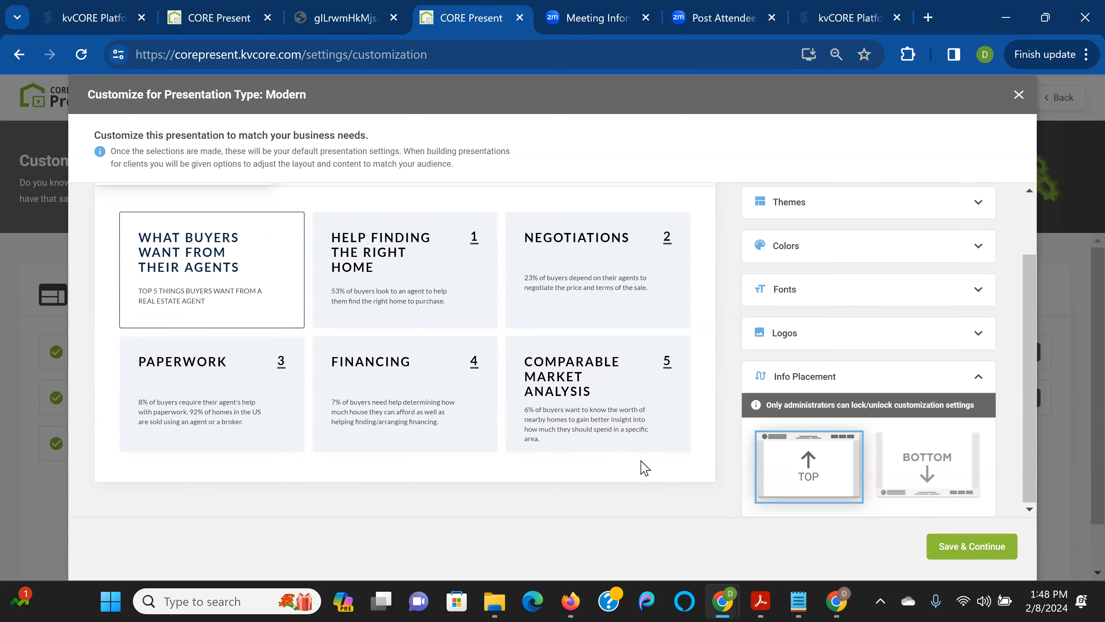
{"action": "scroll", "coordinate": [642, 462], "scroll_direction": "up", "scroll_amount": 2}
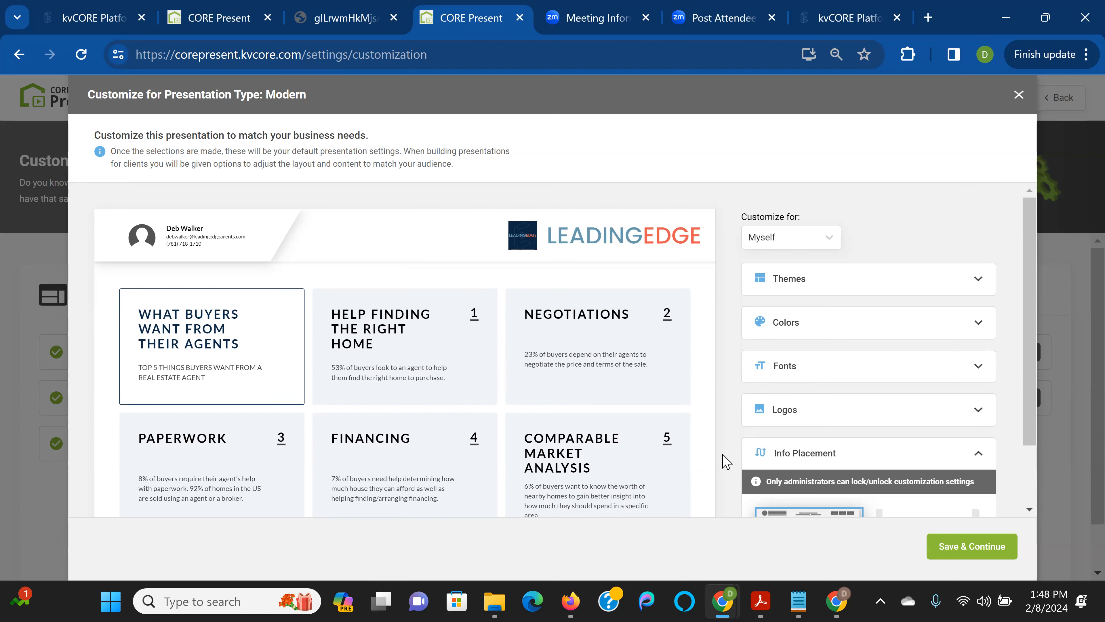
{"action": "scroll", "coordinate": [931, 490], "scroll_direction": "down", "scroll_amount": 2}
{"action": "left_click", "coordinate": [928, 481]}
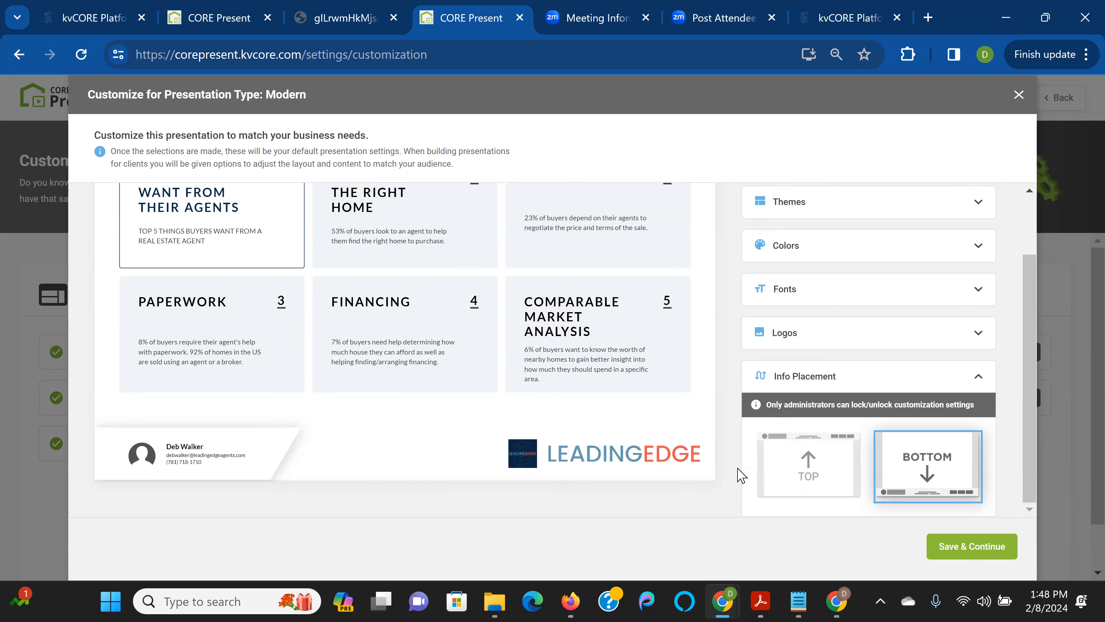
{"action": "scroll", "coordinate": [741, 475], "scroll_direction": "up", "scroll_amount": 2}
{"action": "scroll", "coordinate": [746, 475], "scroll_direction": "down", "scroll_amount": 2}
{"action": "left_click", "coordinate": [842, 487]}
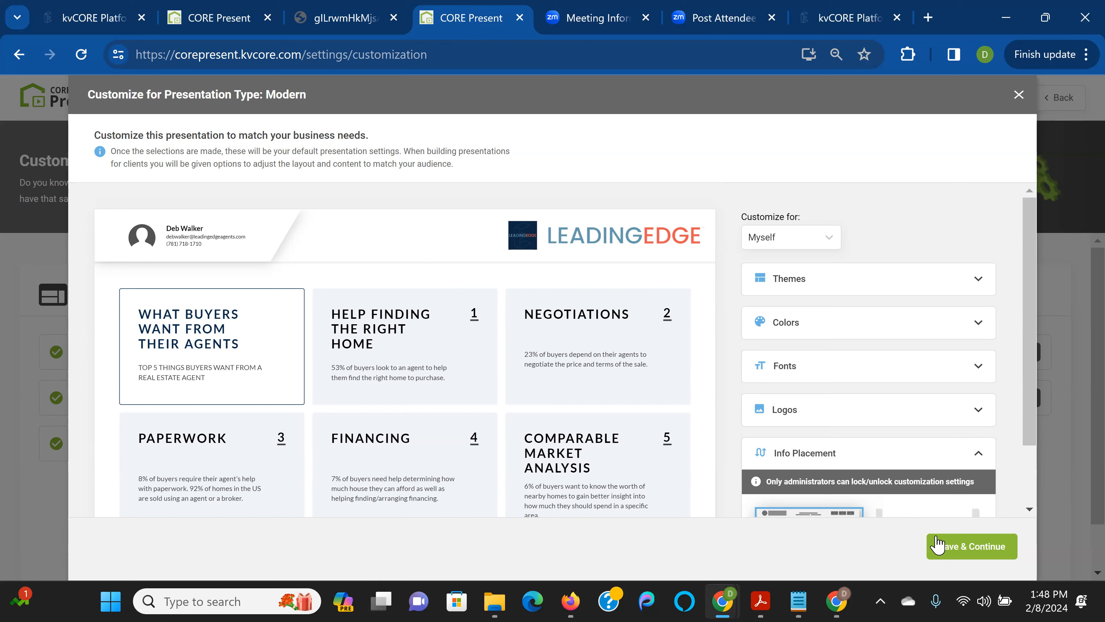
Save the look settings and expand the Marketing & Buyer Activity slides
{"action": "left_click", "coordinate": [958, 547]}
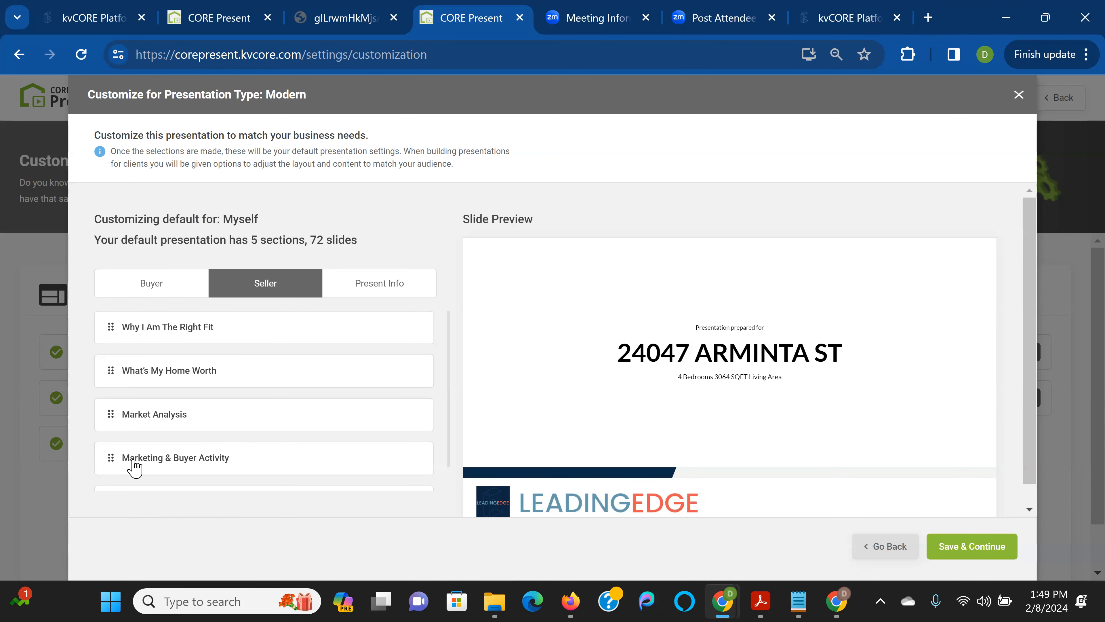
{"action": "left_click", "coordinate": [143, 455]}
{"action": "scroll", "coordinate": [144, 454], "scroll_direction": "down", "scroll_amount": 4}
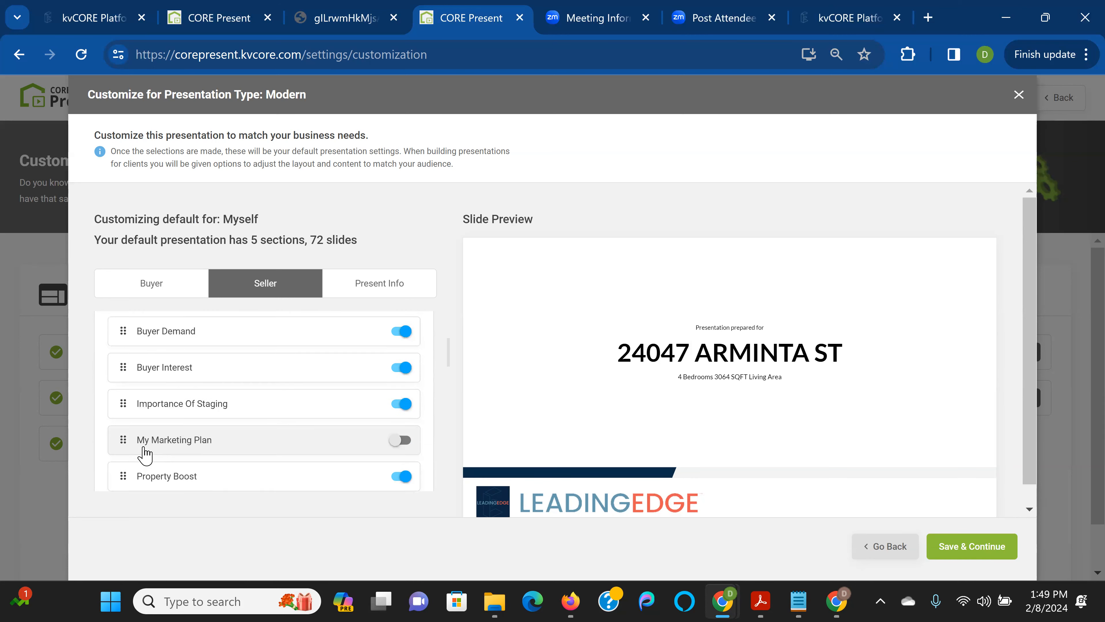
{"action": "scroll", "coordinate": [145, 454], "scroll_direction": "down", "scroll_amount": 2}
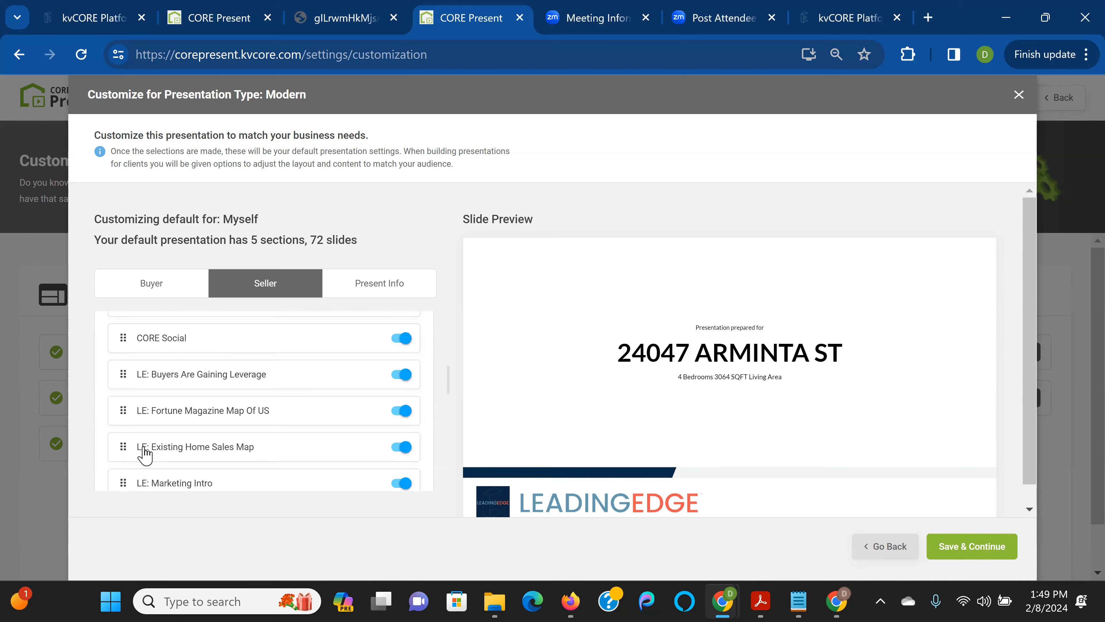
{"action": "scroll", "coordinate": [144, 454], "scroll_direction": "up", "scroll_amount": 8}
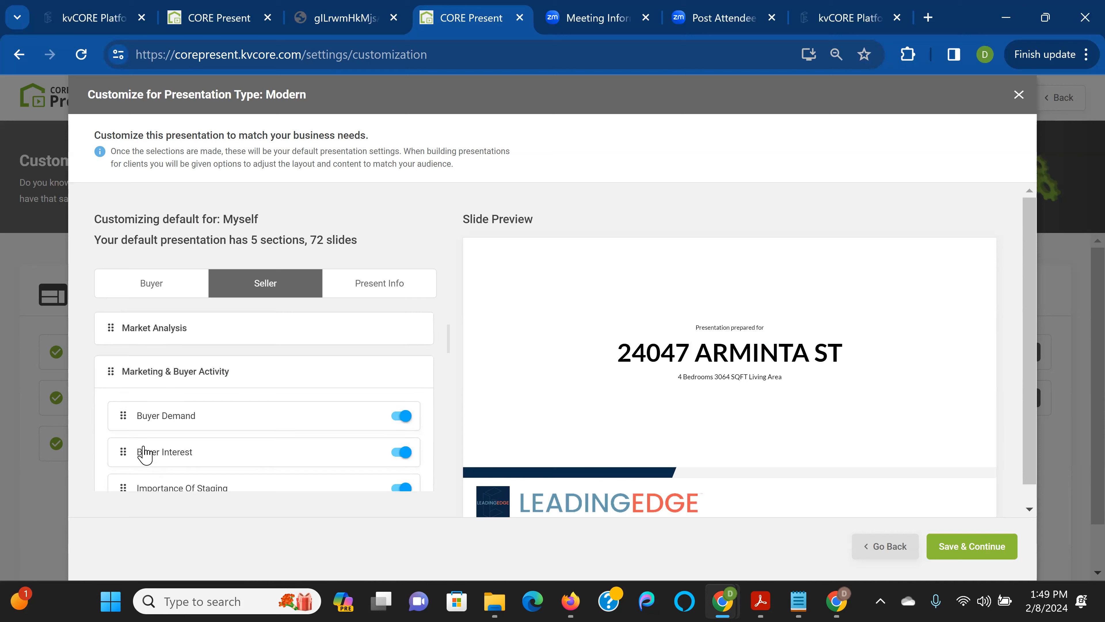
Expand the Market Analysis section to review its slides, then collapse it
{"action": "left_click", "coordinate": [166, 413]}
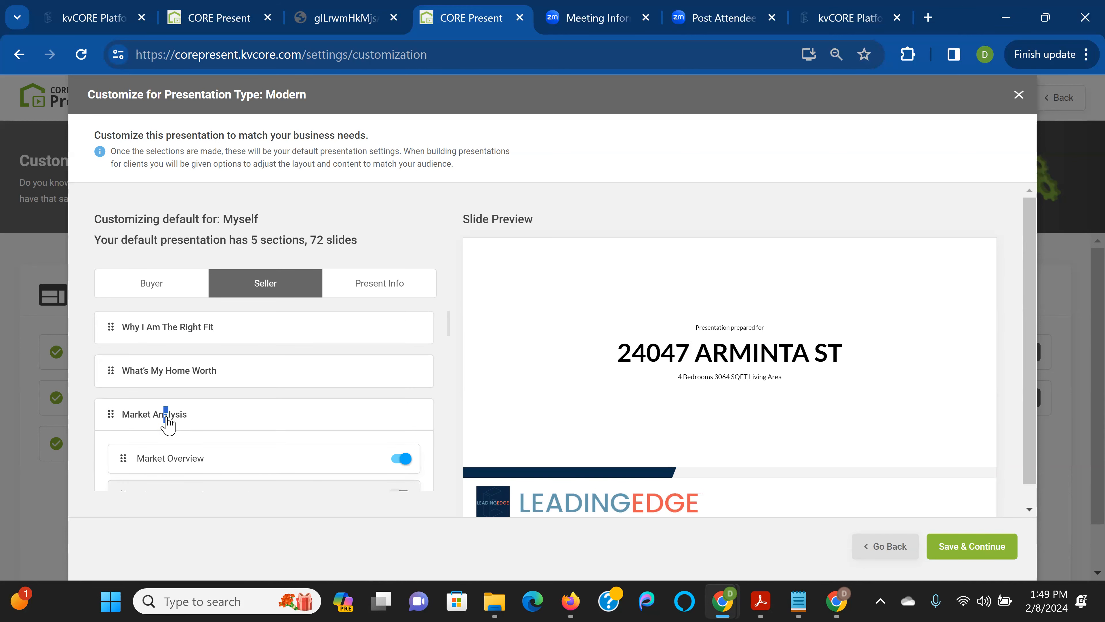
{"action": "scroll", "coordinate": [165, 435], "scroll_direction": "down", "scroll_amount": 4}
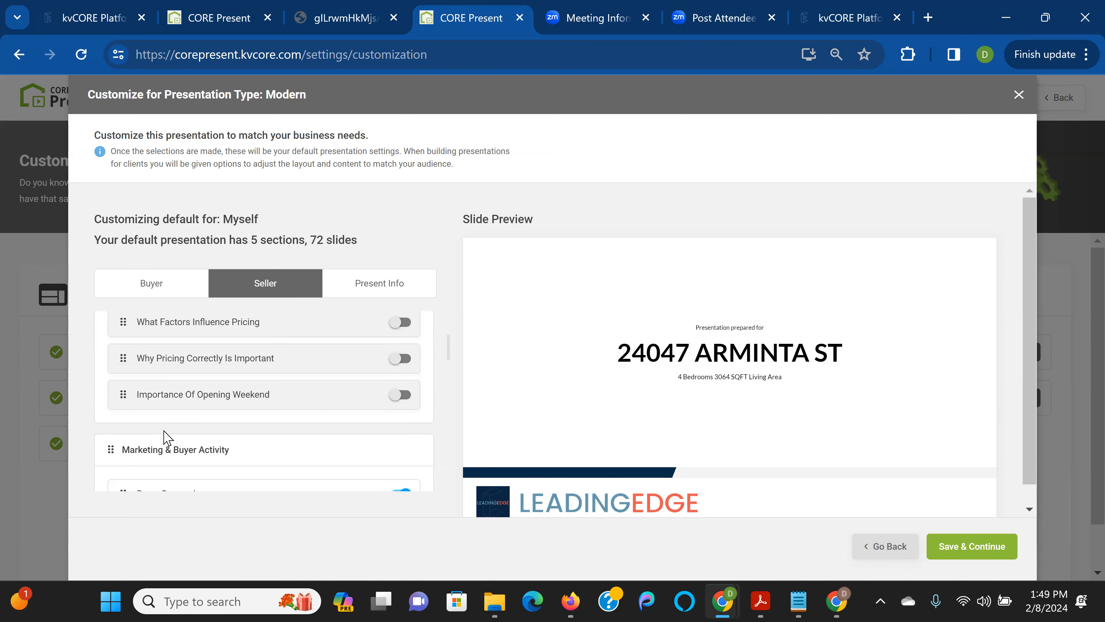
{"action": "scroll", "coordinate": [165, 435], "scroll_direction": "up", "scroll_amount": 4}
{"action": "left_click", "coordinate": [203, 413]}
{"action": "left_click", "coordinate": [203, 414]}
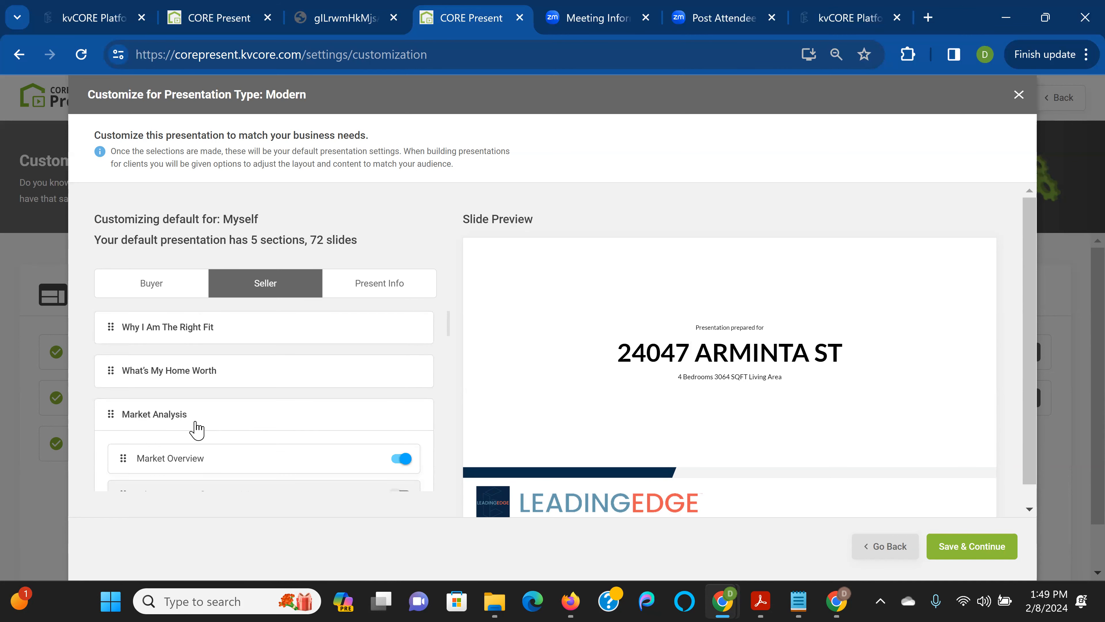
{"action": "scroll", "coordinate": [204, 452], "scroll_direction": "down", "scroll_amount": 2}
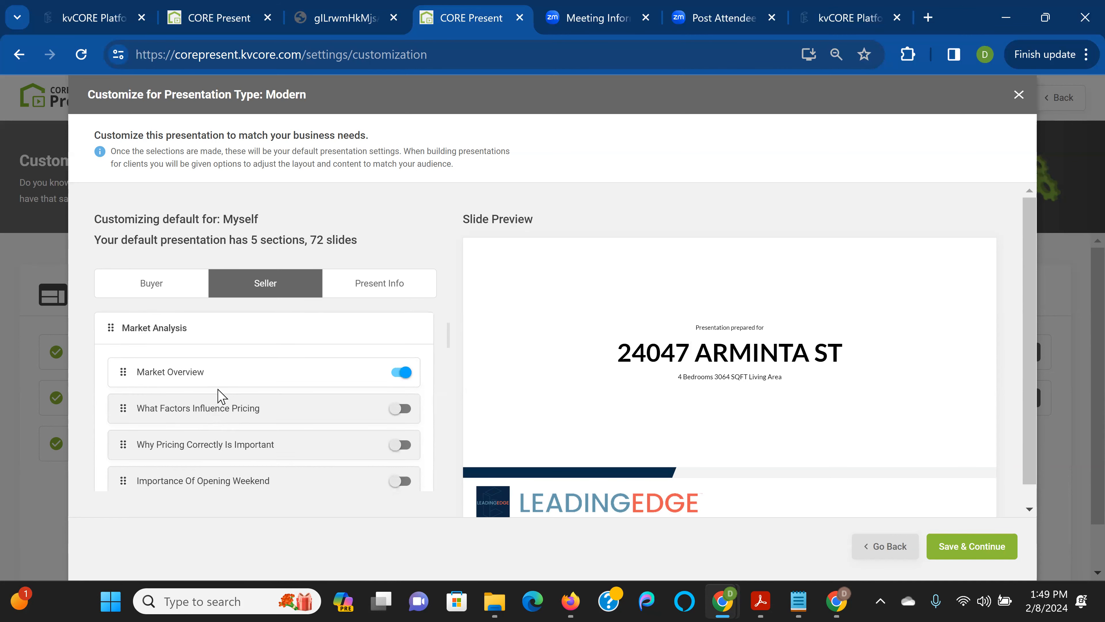
{"action": "left_click_drag", "start_coordinate": [224, 384], "coordinate": [220, 409]}
{"action": "left_click", "coordinate": [225, 369]}
Reopen Market Analysis to list its slides, then collapse it again
{"action": "left_click", "coordinate": [197, 327]}
{"action": "scroll", "coordinate": [199, 346], "scroll_direction": "up", "scroll_amount": 1}
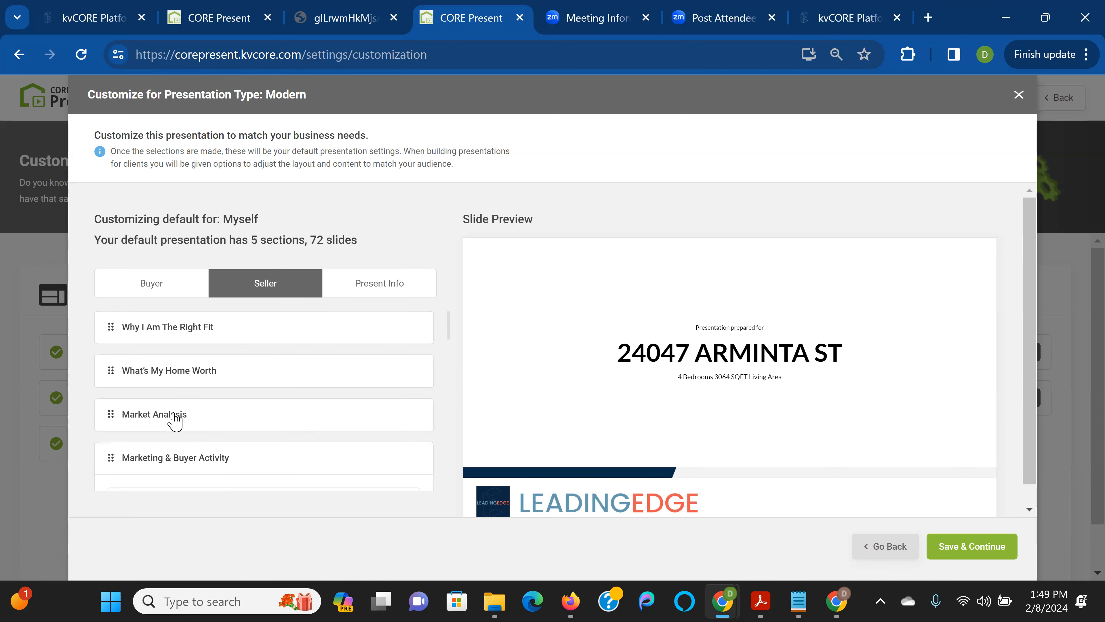
{"action": "left_click_drag", "start_coordinate": [178, 415], "coordinate": [167, 390]}
{"action": "left_click", "coordinate": [198, 417]}
{"action": "left_click", "coordinate": [198, 417]}
{"action": "left_click", "coordinate": [197, 417]}
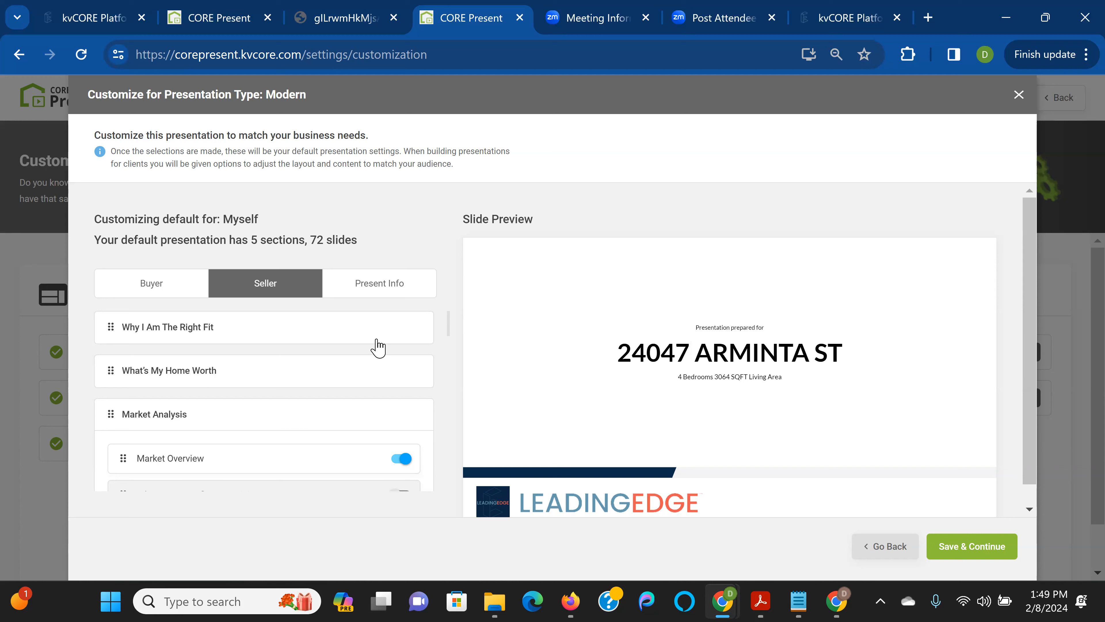
{"action": "left_click", "coordinate": [205, 413]}
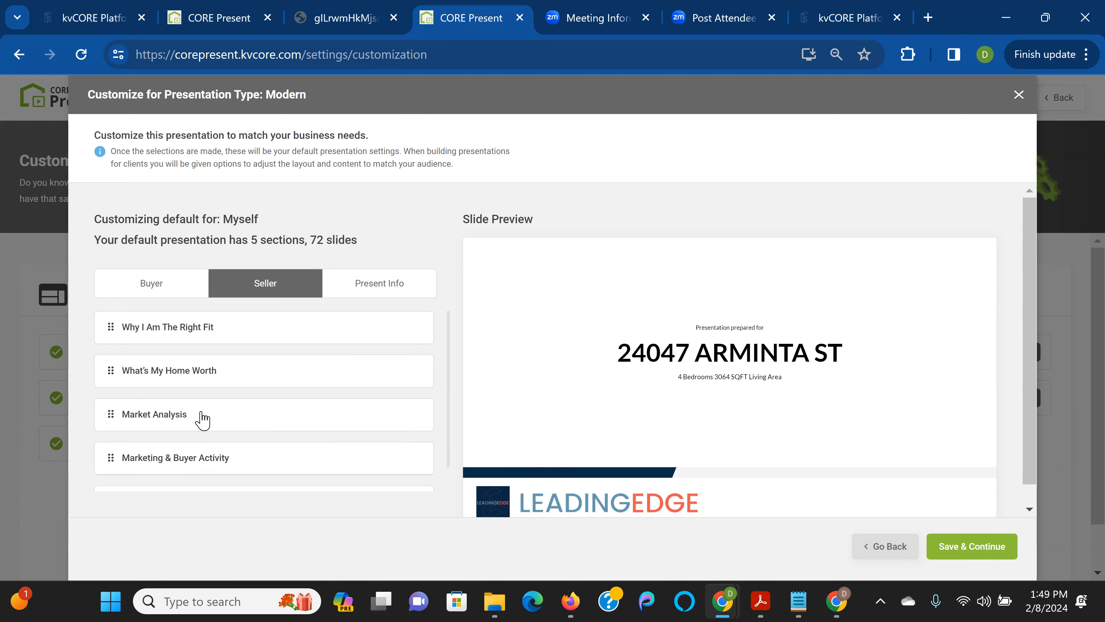
Expand Why I Am The Right Fit and preview the About Me and My Testimonials slides
{"action": "left_click", "coordinate": [212, 372]}
{"action": "left_click", "coordinate": [215, 370]}
{"action": "left_click", "coordinate": [218, 330]}
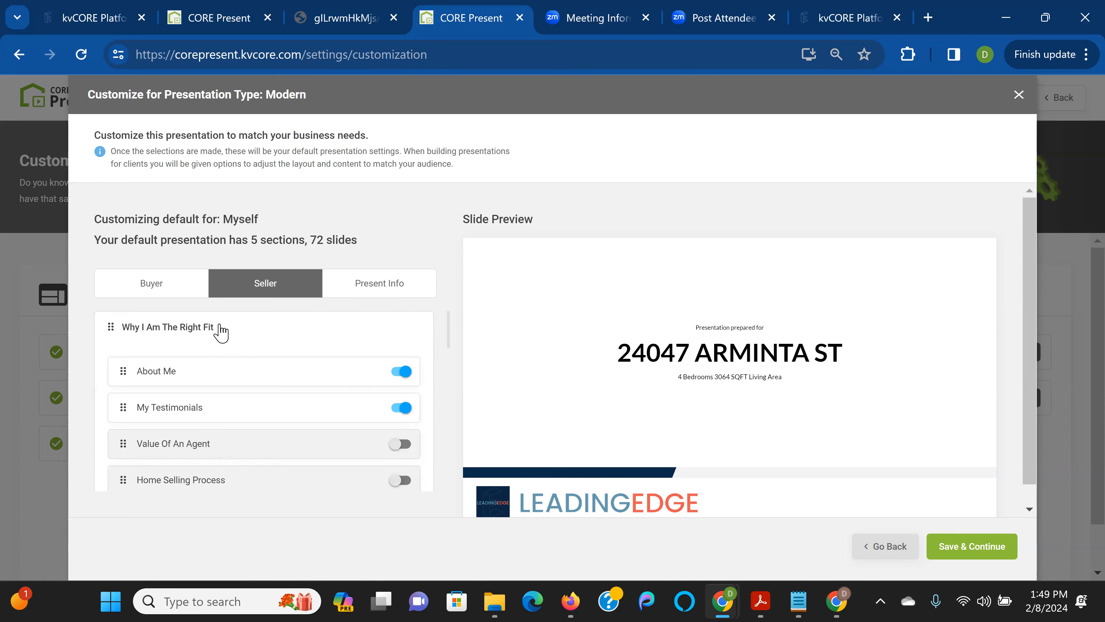
{"action": "left_click", "coordinate": [274, 379]}
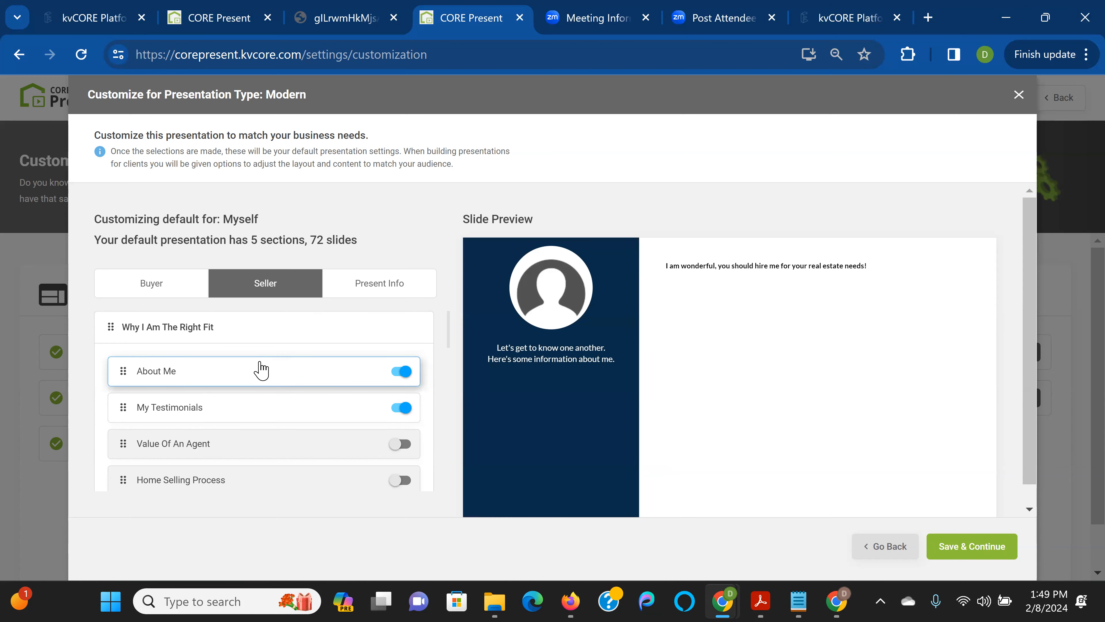
{"action": "left_click", "coordinate": [248, 412]}
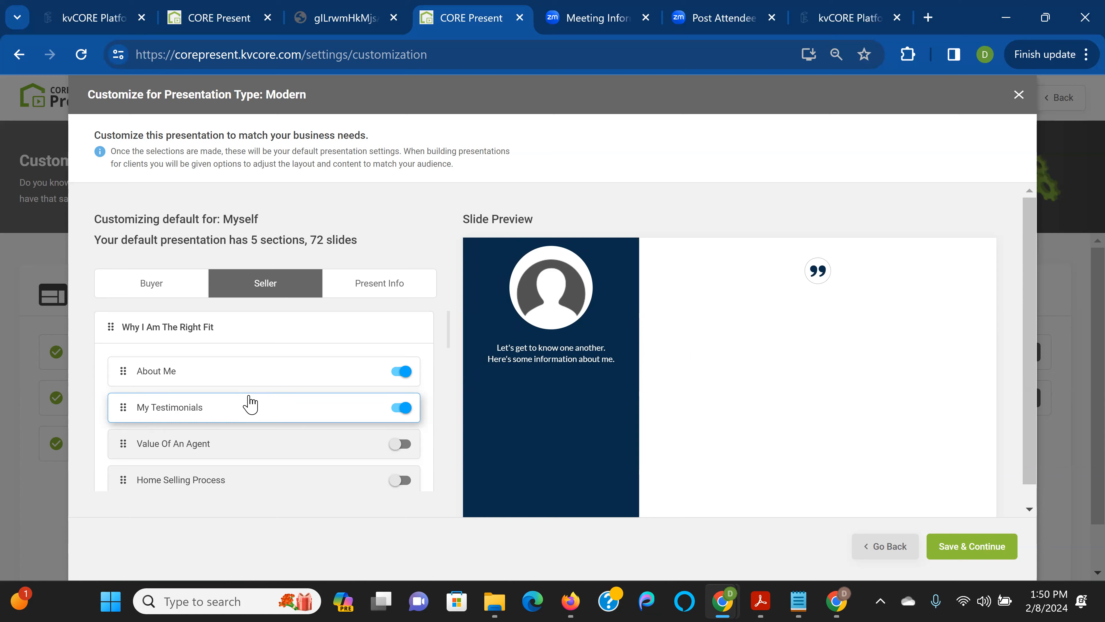
Preview LE: Our Pledge 1 and leave out the LE: Our Consumer Protection Plan slide
{"action": "scroll", "coordinate": [265, 400], "scroll_direction": "down", "scroll_amount": 5}
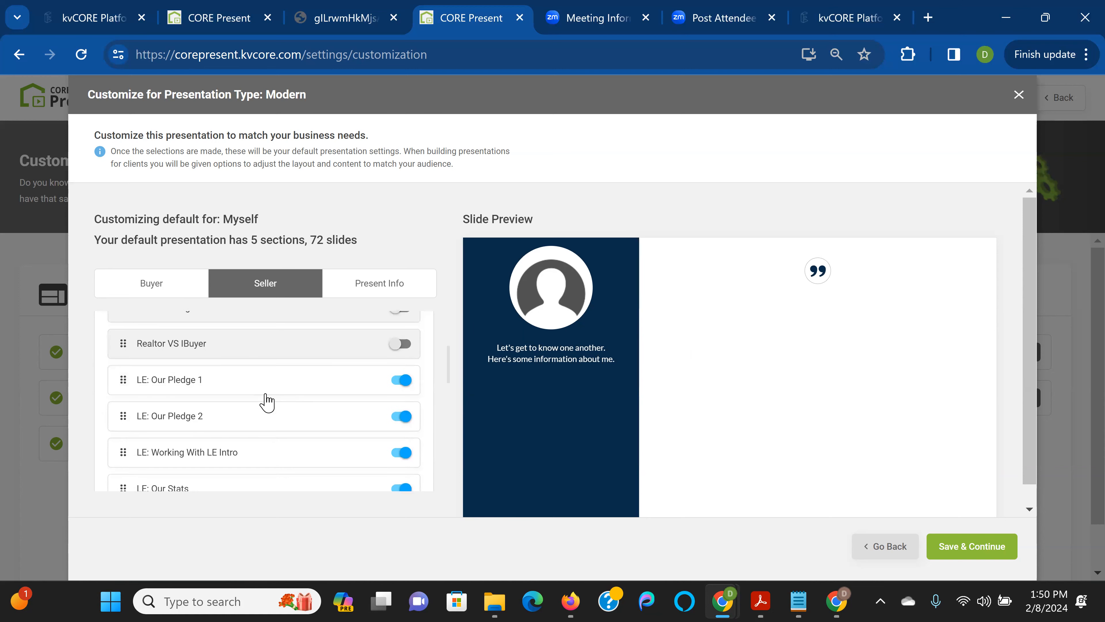
{"action": "scroll", "coordinate": [267, 401], "scroll_direction": "down", "scroll_amount": 2}
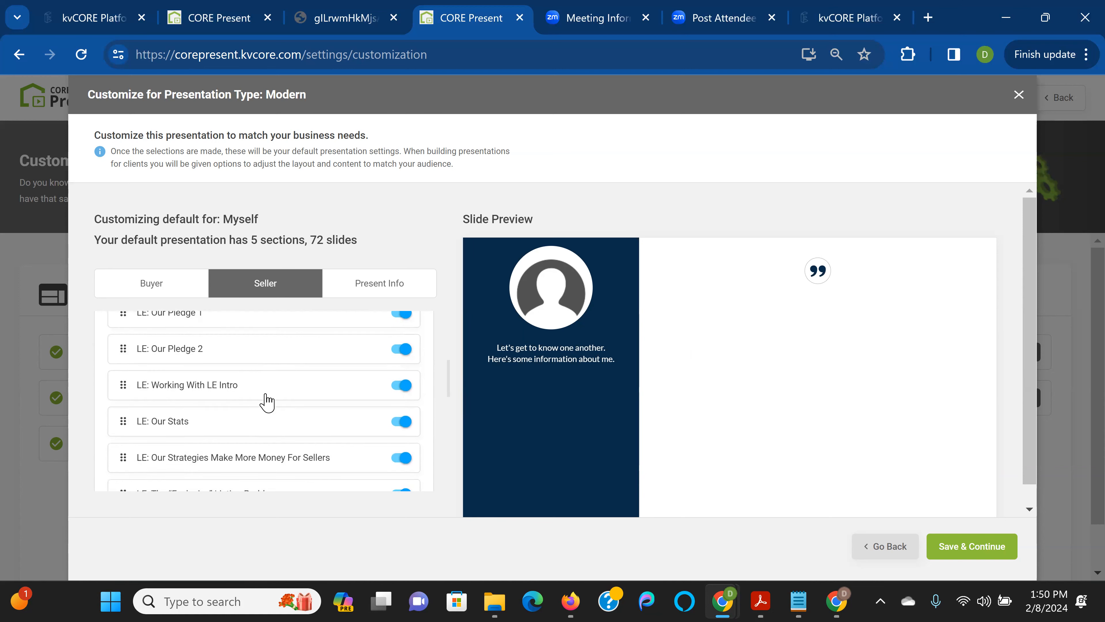
{"action": "scroll", "coordinate": [265, 379], "scroll_direction": "up", "scroll_amount": 2}
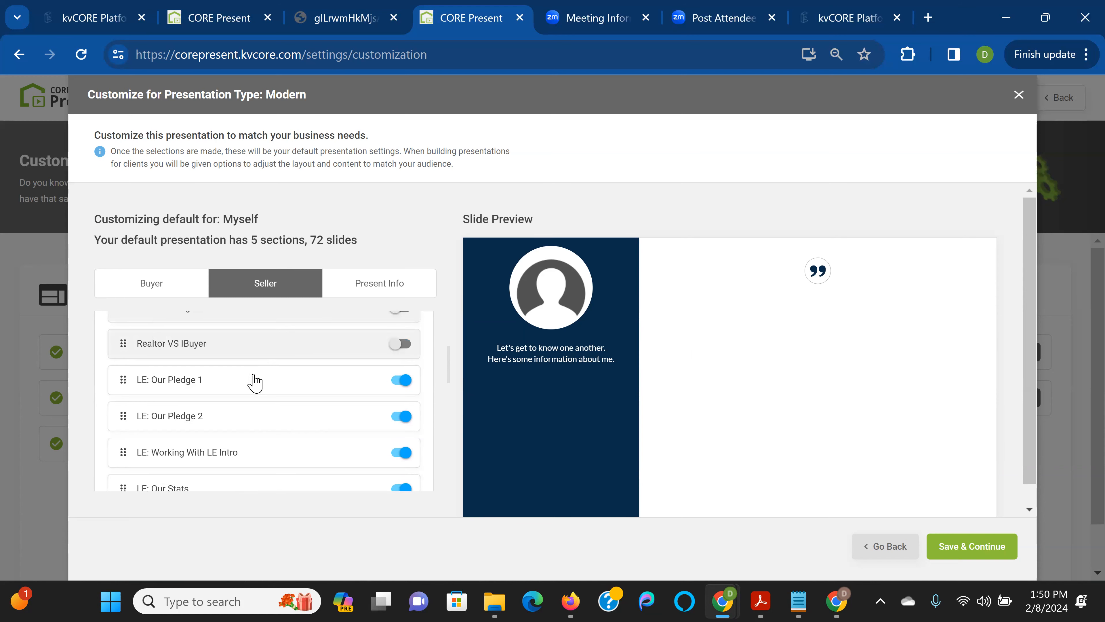
{"action": "left_click", "coordinate": [246, 383]}
{"action": "scroll", "coordinate": [241, 415], "scroll_direction": "down", "scroll_amount": 2}
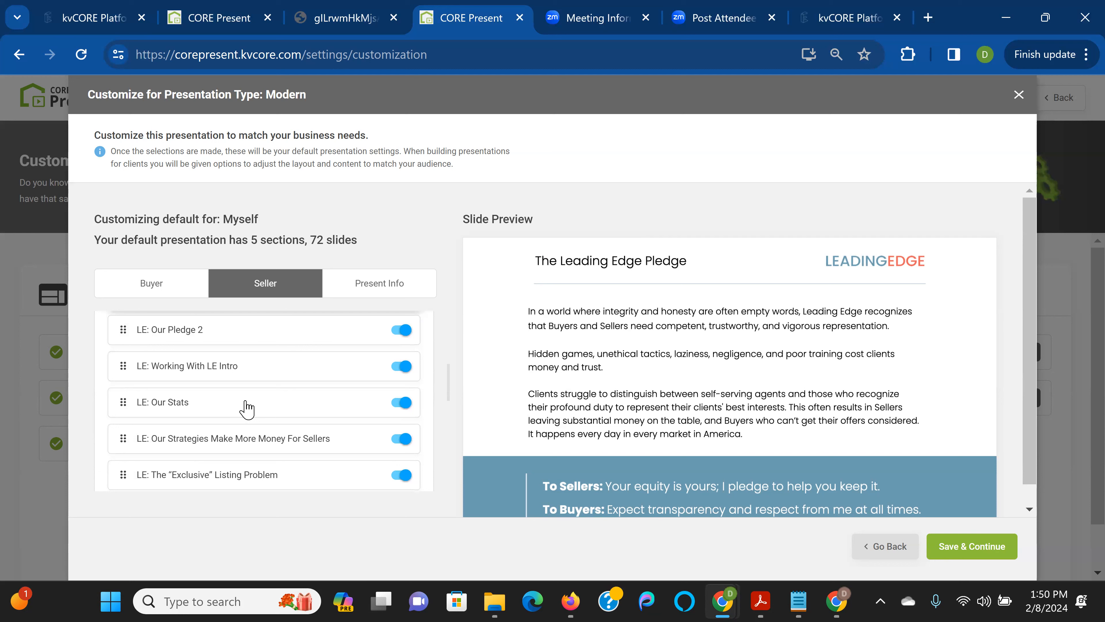
{"action": "scroll", "coordinate": [247, 409], "scroll_direction": "down", "scroll_amount": 2}
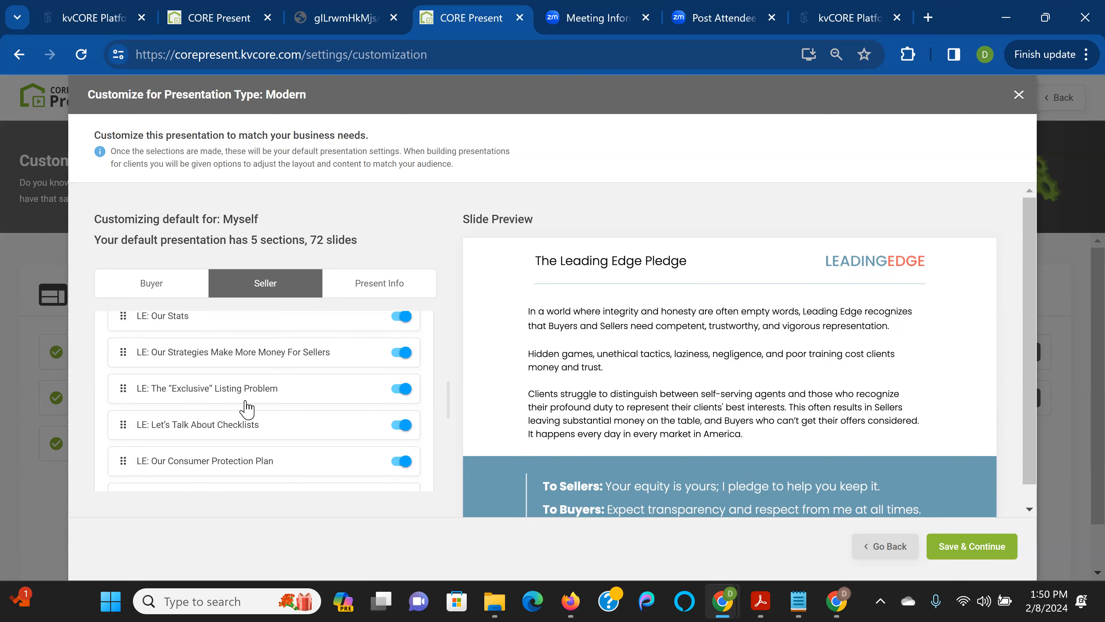
{"action": "left_click", "coordinate": [402, 461]}
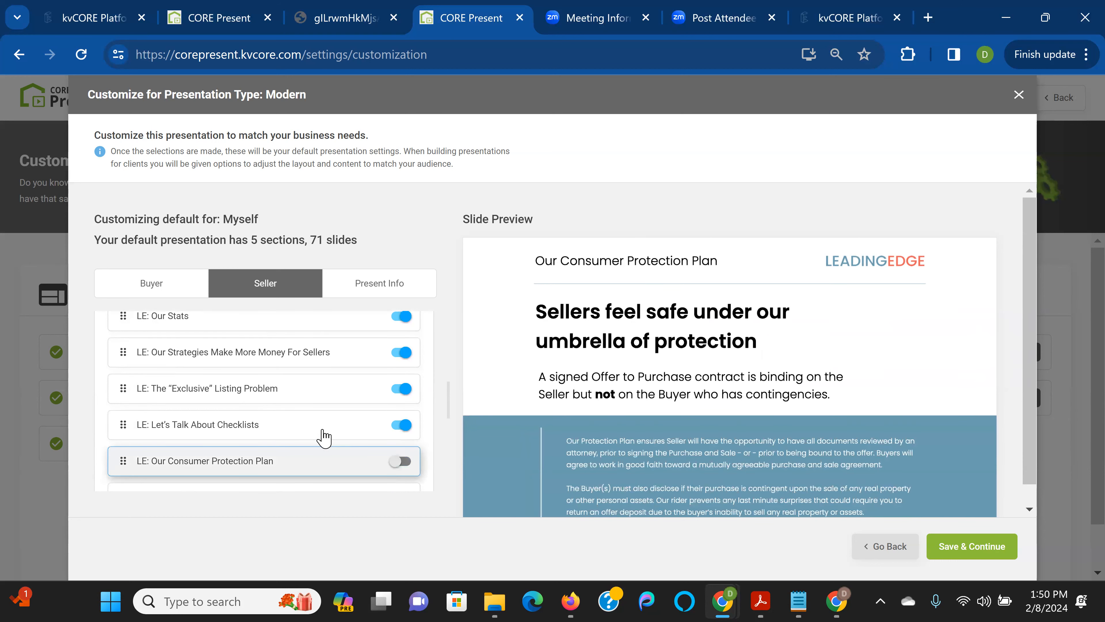
Scroll through the rest of the Seller slide list to review the selections
{"action": "scroll", "coordinate": [323, 435], "scroll_direction": "down", "scroll_amount": 2}
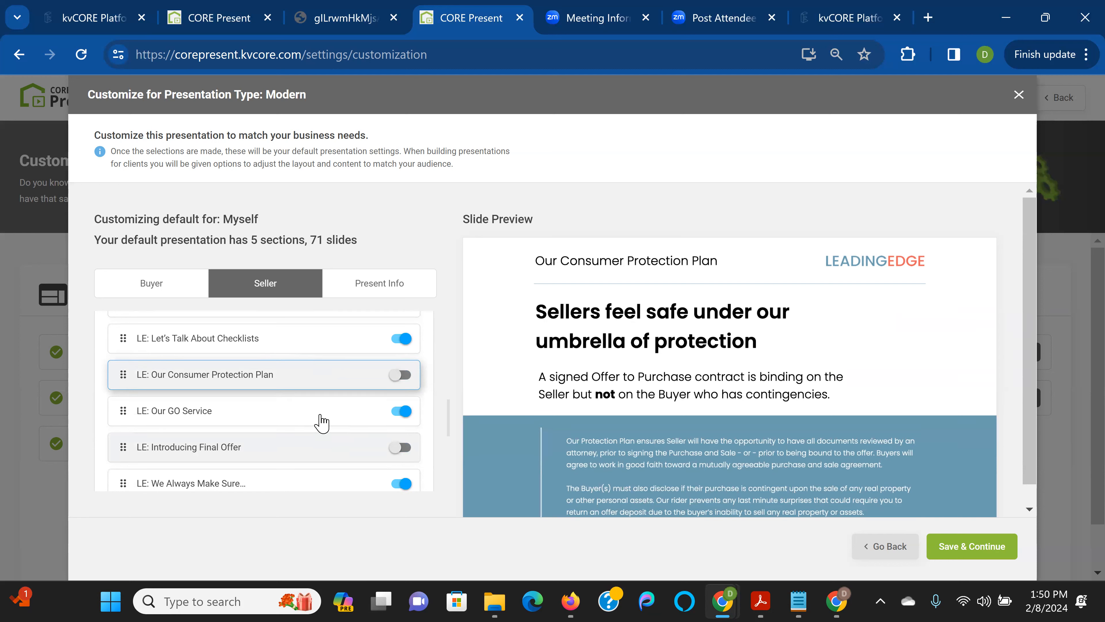
{"action": "scroll", "coordinate": [322, 422], "scroll_direction": "down", "scroll_amount": 2}
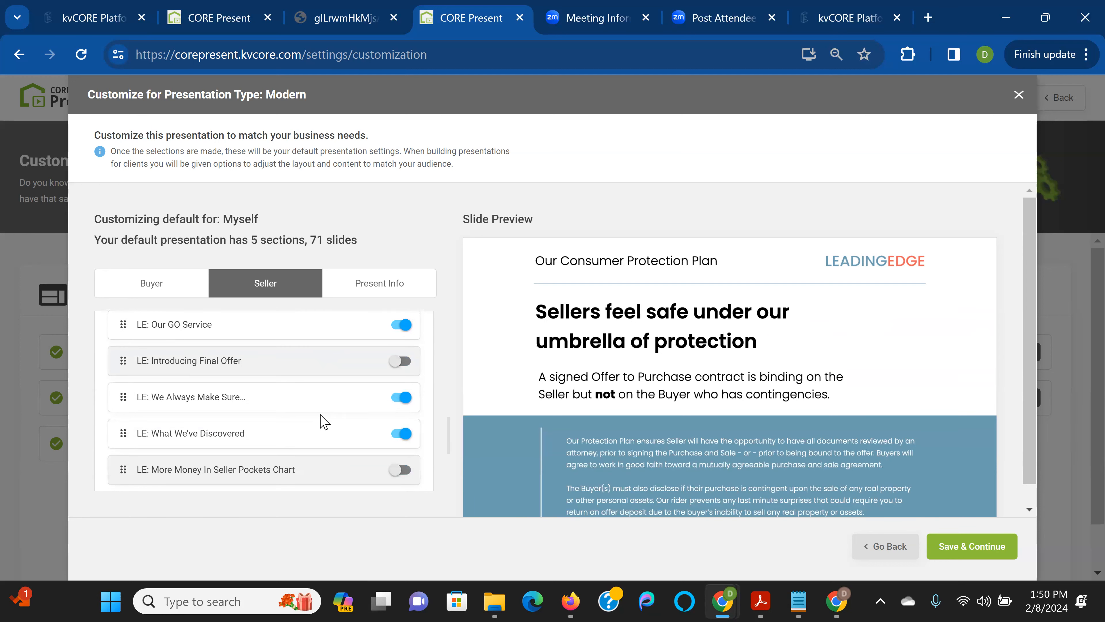
{"action": "scroll", "coordinate": [323, 422], "scroll_direction": "up", "scroll_amount": 10}
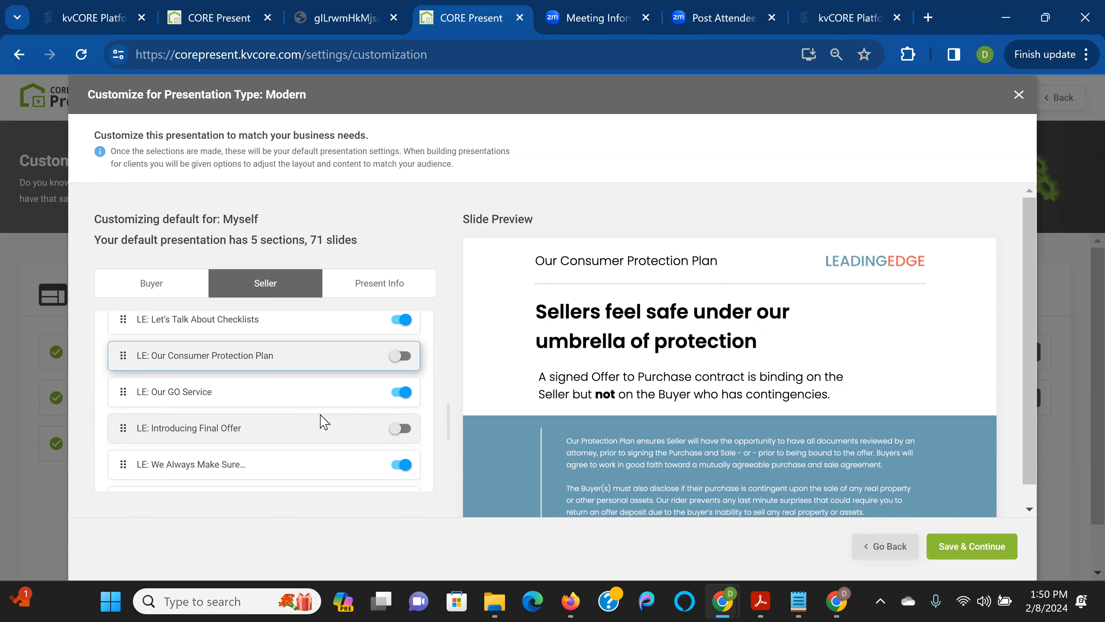
{"action": "scroll", "coordinate": [322, 421], "scroll_direction": "up", "scroll_amount": 1}
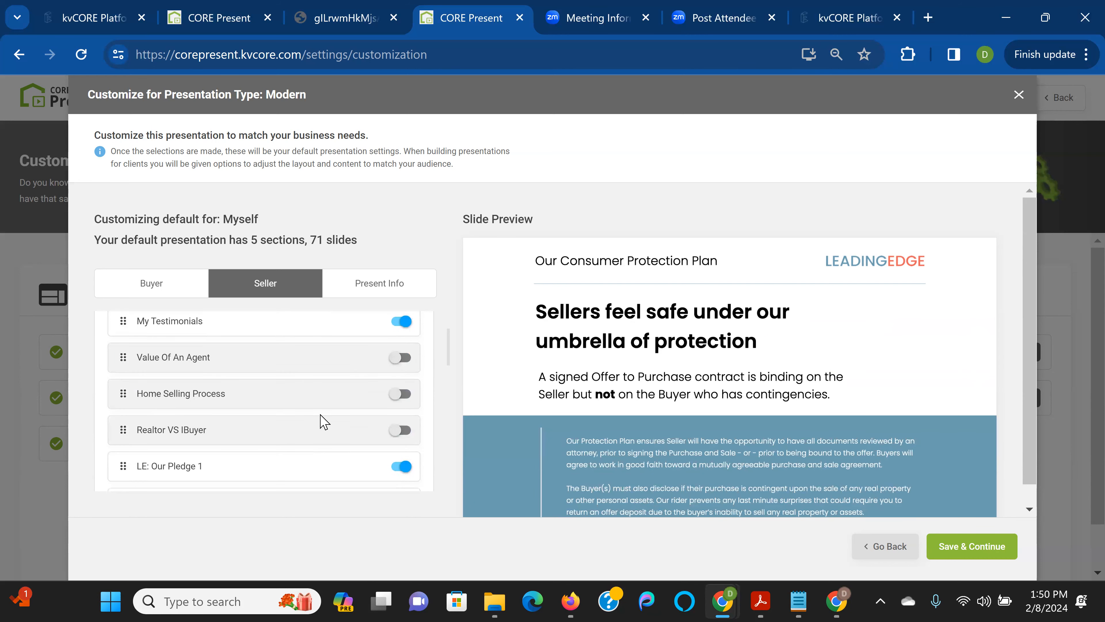
{"action": "scroll", "coordinate": [324, 421], "scroll_direction": "down", "scroll_amount": 2}
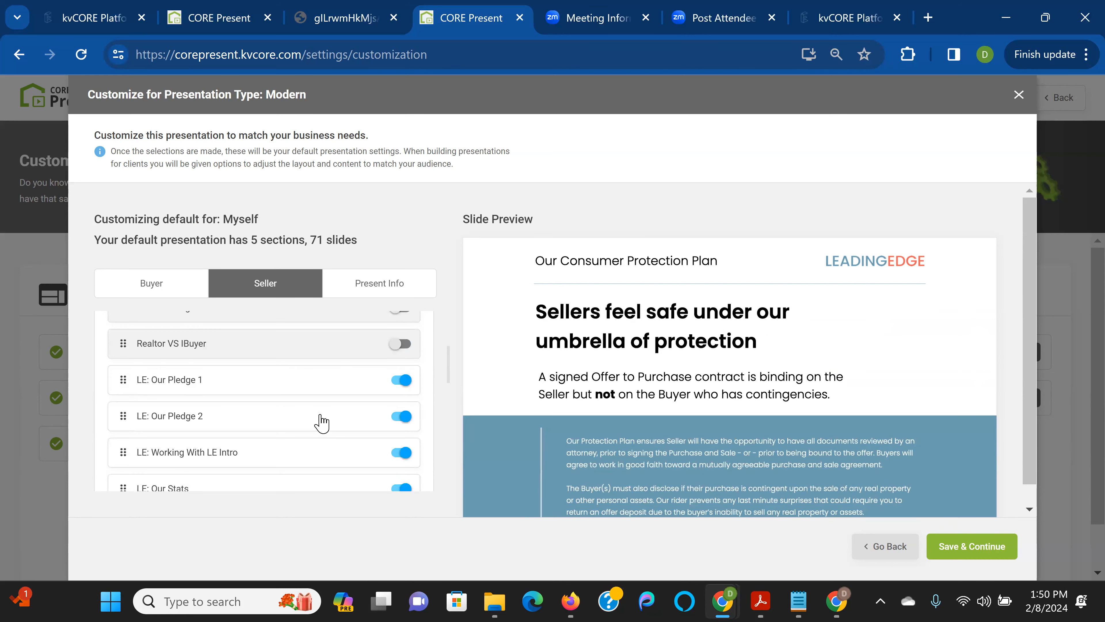
{"action": "scroll", "coordinate": [322, 421], "scroll_direction": "up", "scroll_amount": 2}
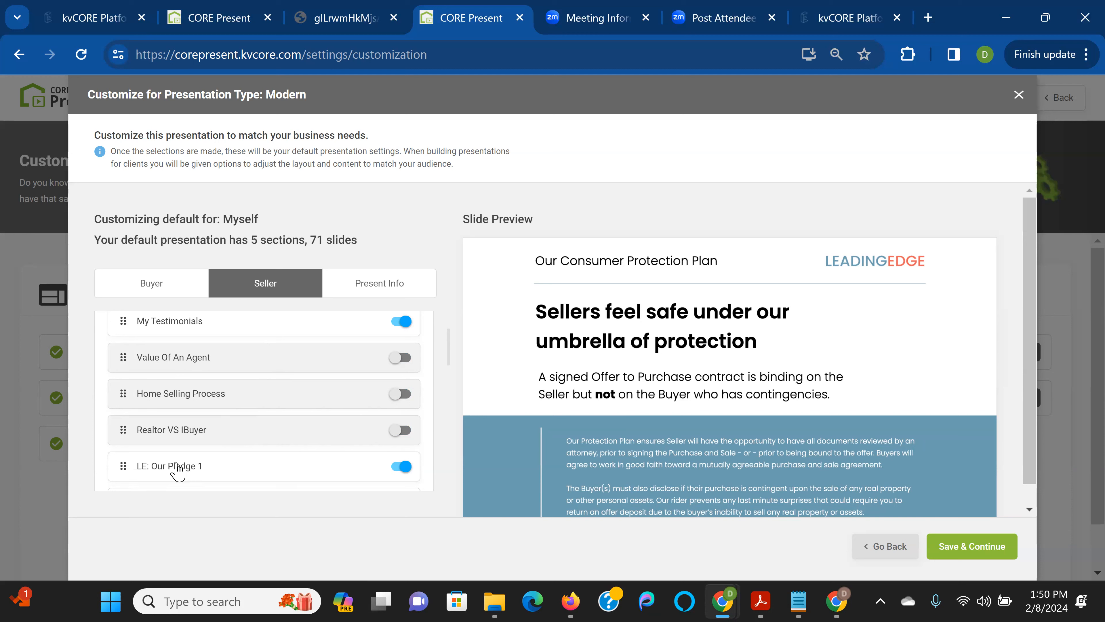
{"action": "scroll", "coordinate": [267, 414], "scroll_direction": "down", "scroll_amount": 5}
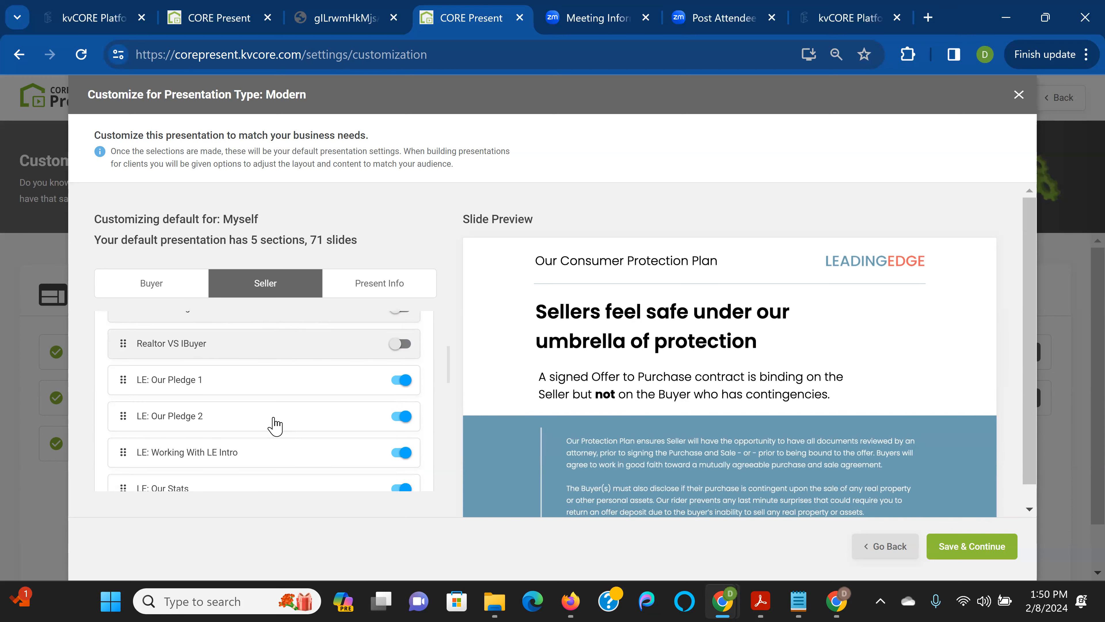
Save & Continue the Modern default, go Back home, and scroll to the 30 past presentations
{"action": "left_click", "coordinate": [973, 548]}
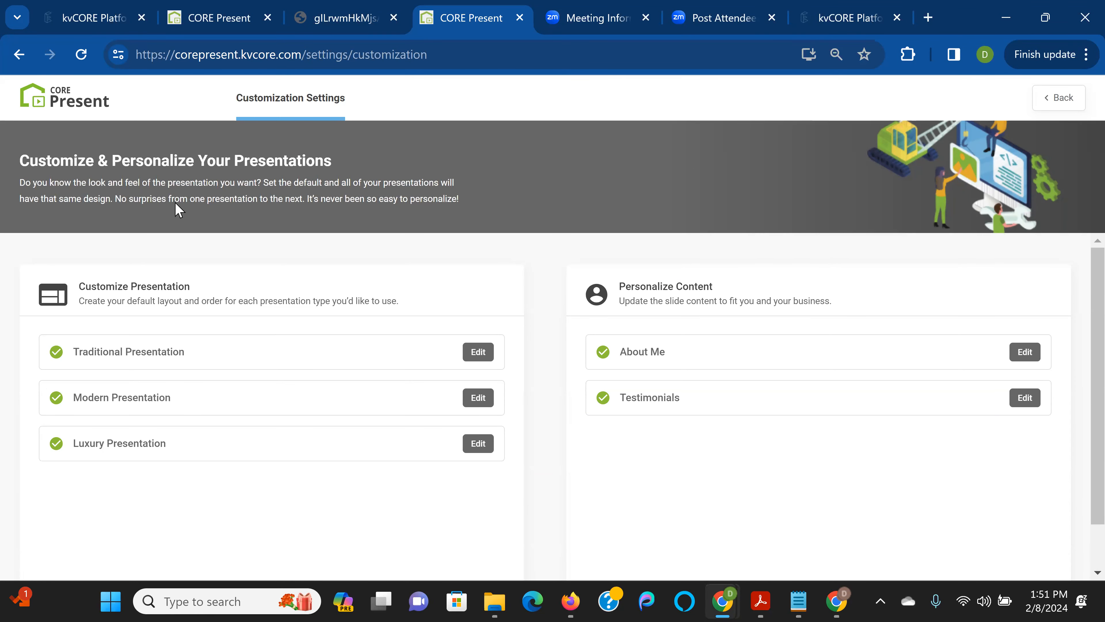
{"action": "left_click", "coordinate": [1064, 96]}
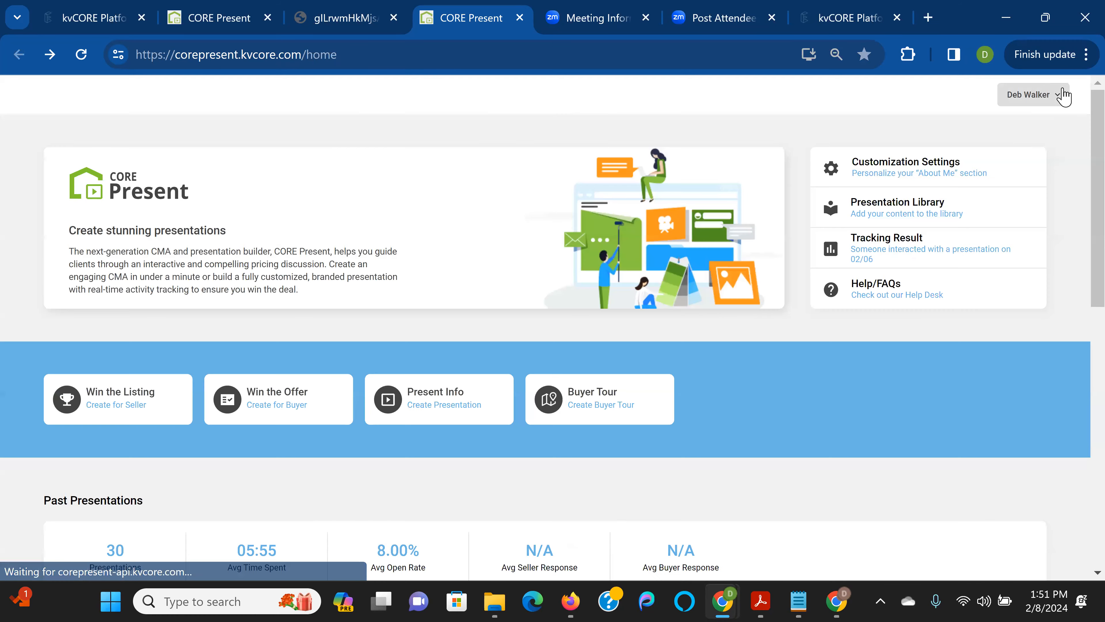
{"action": "scroll", "coordinate": [286, 249], "scroll_direction": "down", "scroll_amount": 2}
{"action": "scroll", "coordinate": [286, 249], "scroll_direction": "down", "scroll_amount": 2}
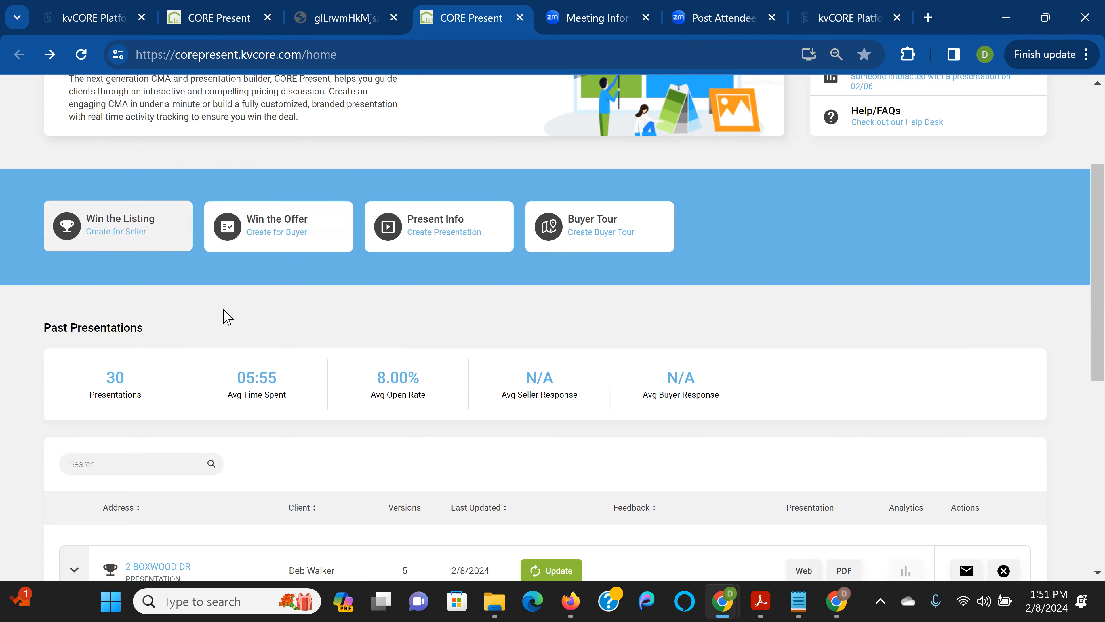
{"action": "scroll", "coordinate": [397, 400], "scroll_direction": "down", "scroll_amount": 2}
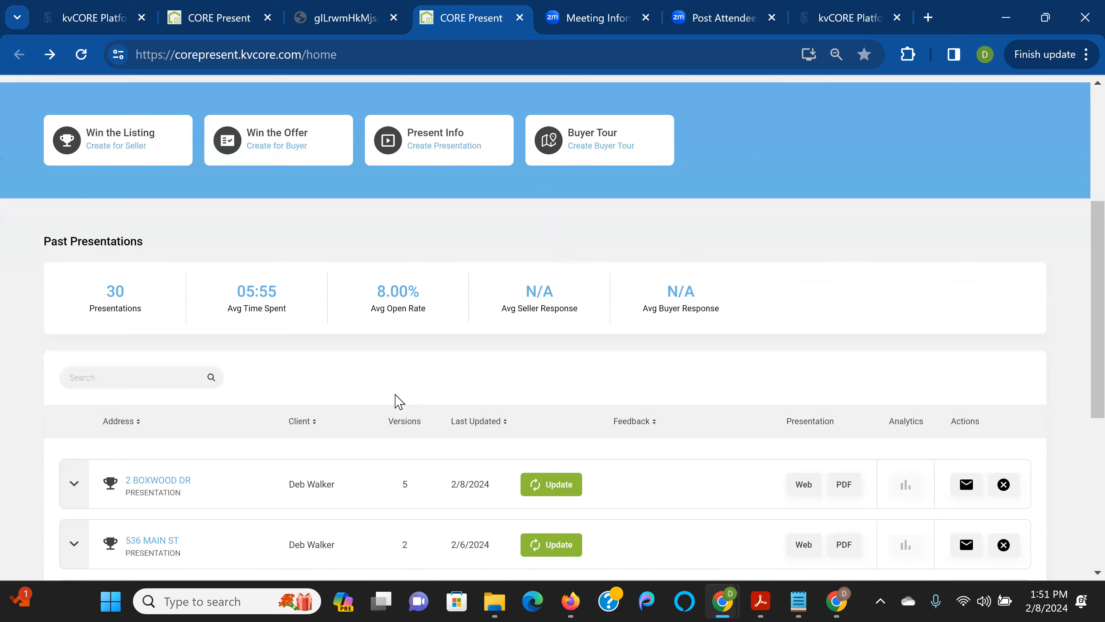
{"action": "left_click", "coordinate": [575, 486]}
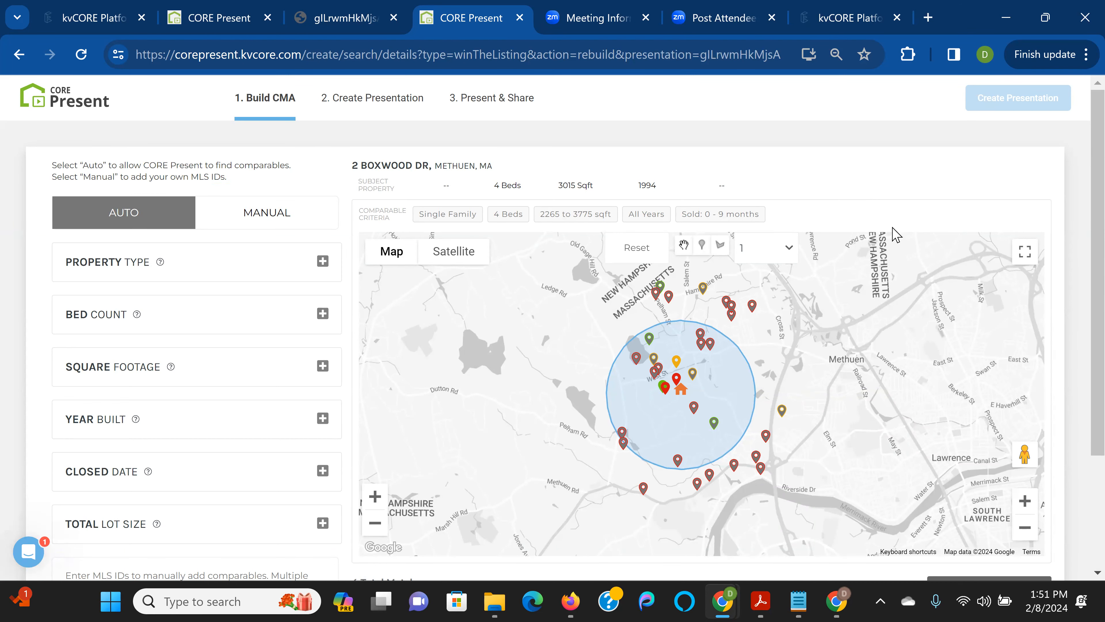
{"action": "scroll", "coordinate": [895, 235], "scroll_direction": "down", "scroll_amount": 3}
{"action": "left_click", "coordinate": [1005, 462]}
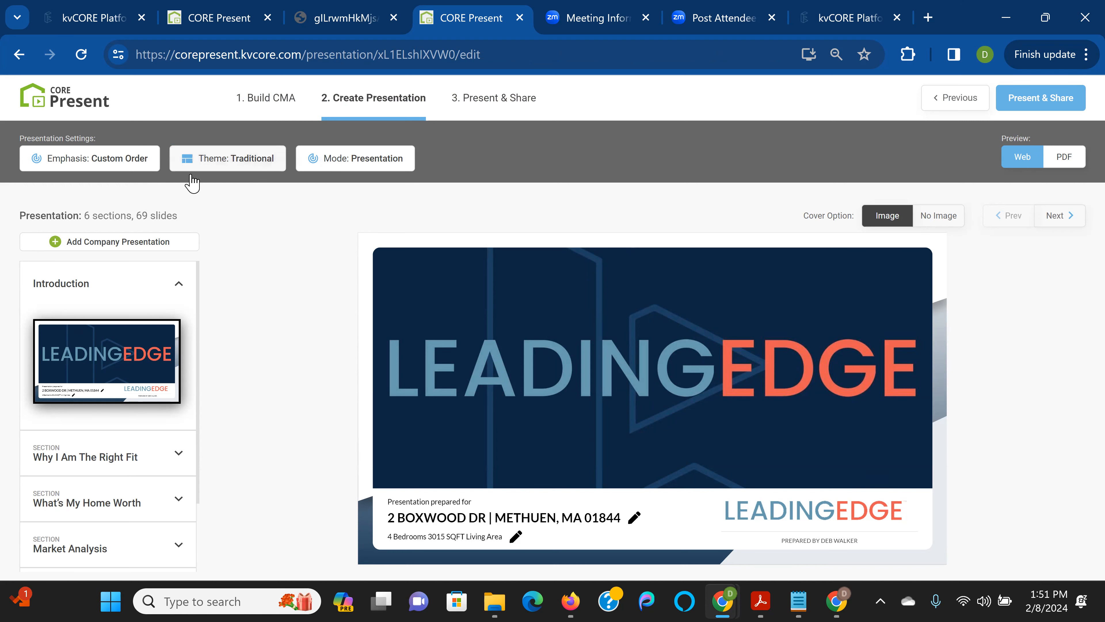
{"action": "left_click", "coordinate": [223, 161]}
{"action": "left_click", "coordinate": [295, 242]}
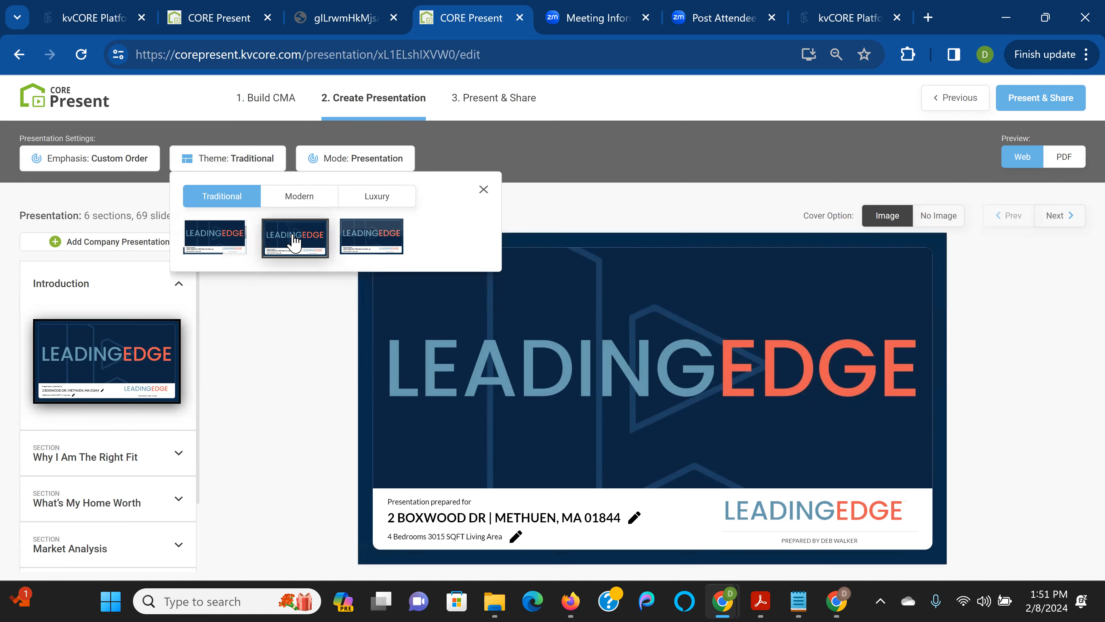
{"action": "left_click", "coordinate": [298, 198]}
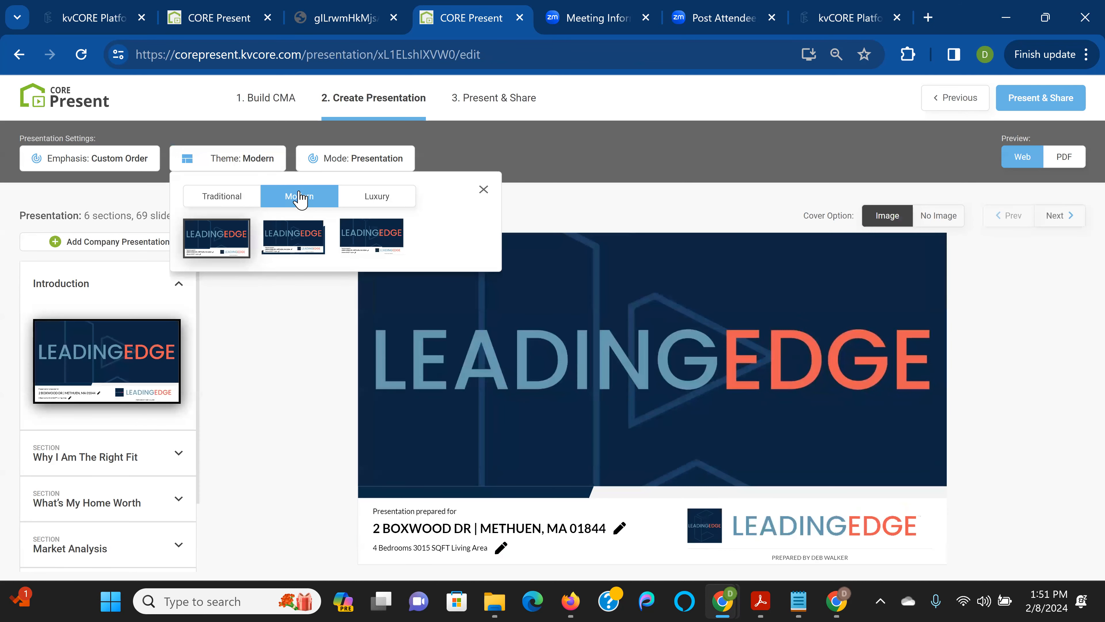
{"action": "left_click", "coordinate": [483, 192]}
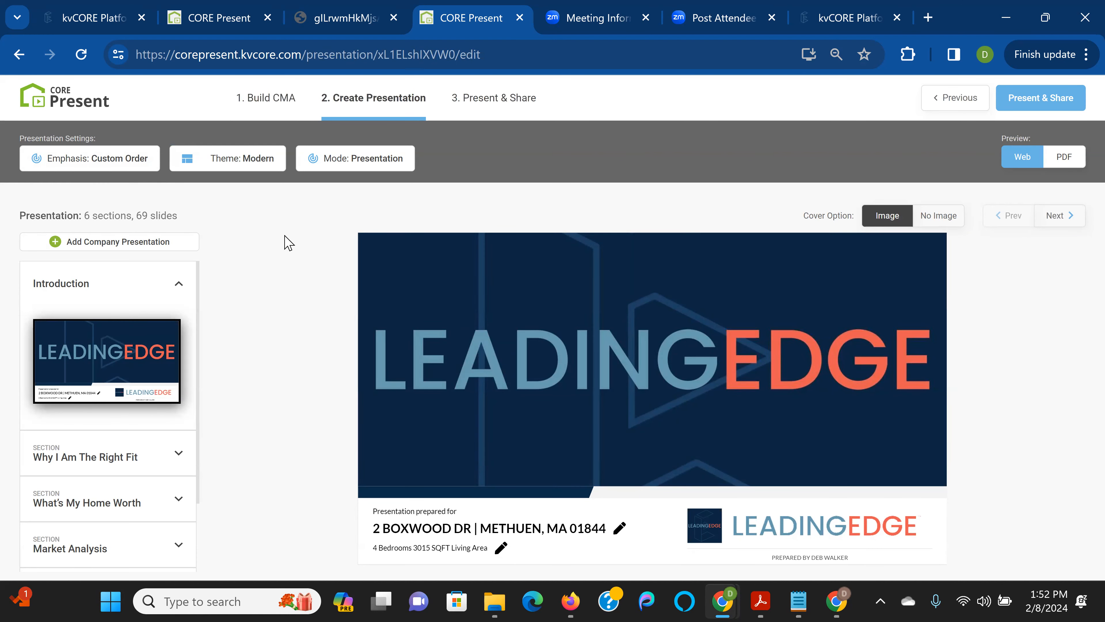
{"action": "left_click", "coordinate": [124, 457]}
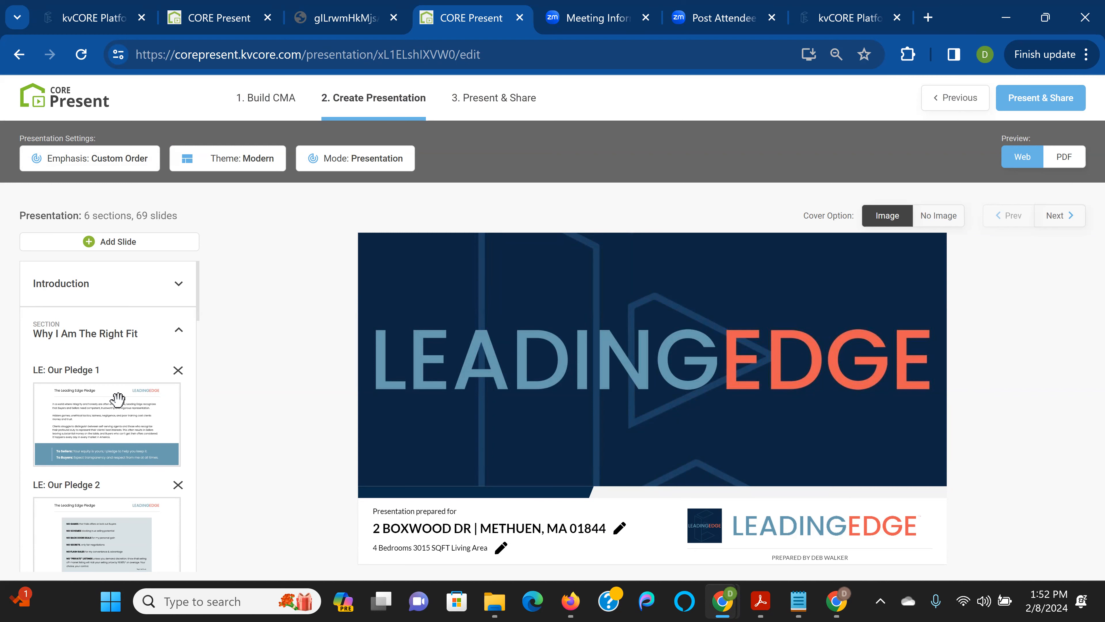
{"action": "scroll", "coordinate": [117, 398], "scroll_direction": "down", "scroll_amount": 4}
Set the presentation's Emphasis to Default Order with Agent Default
{"action": "left_click", "coordinate": [111, 163]}
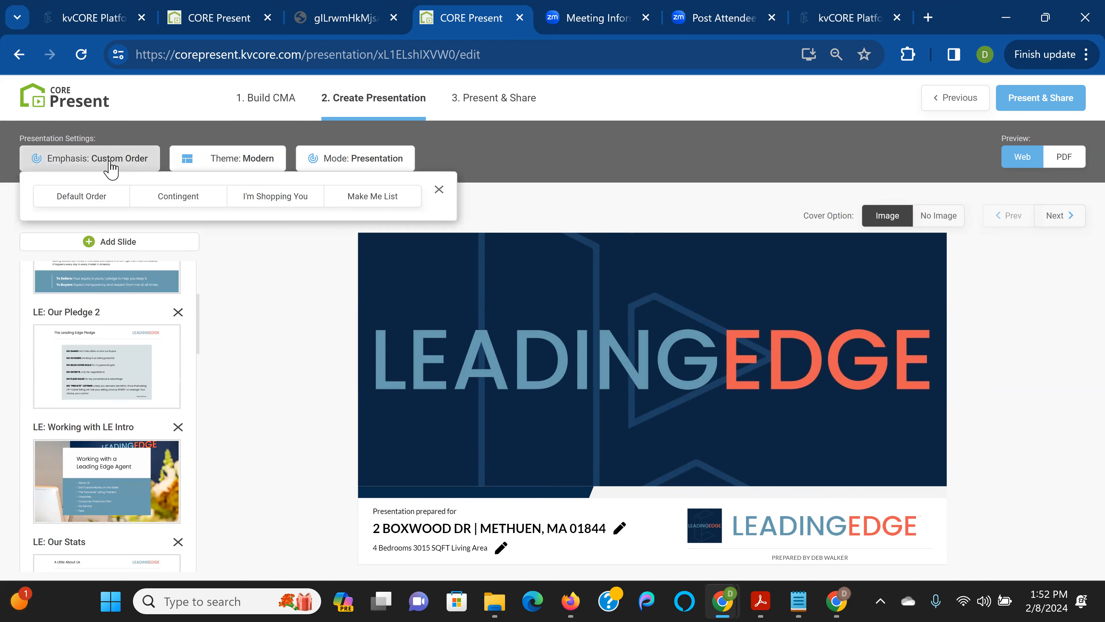
{"action": "left_click", "coordinate": [89, 196]}
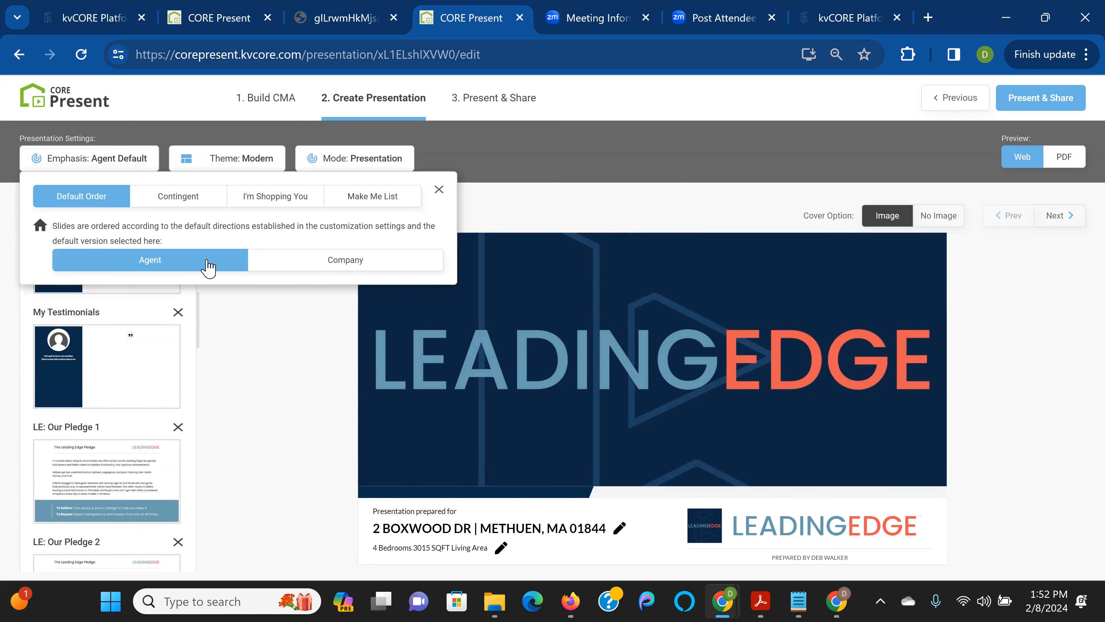
{"action": "left_click", "coordinate": [280, 337]}
Preview the About Me and My Testimonials slides and scroll through the 72-slide list
{"action": "scroll", "coordinate": [165, 381], "scroll_direction": "up", "scroll_amount": 4}
{"action": "left_click", "coordinate": [105, 425]}
{"action": "left_click", "coordinate": [101, 448]}
{"action": "scroll", "coordinate": [103, 438], "scroll_direction": "down", "scroll_amount": 5}
{"action": "scroll", "coordinate": [103, 438], "scroll_direction": "down", "scroll_amount": 6}
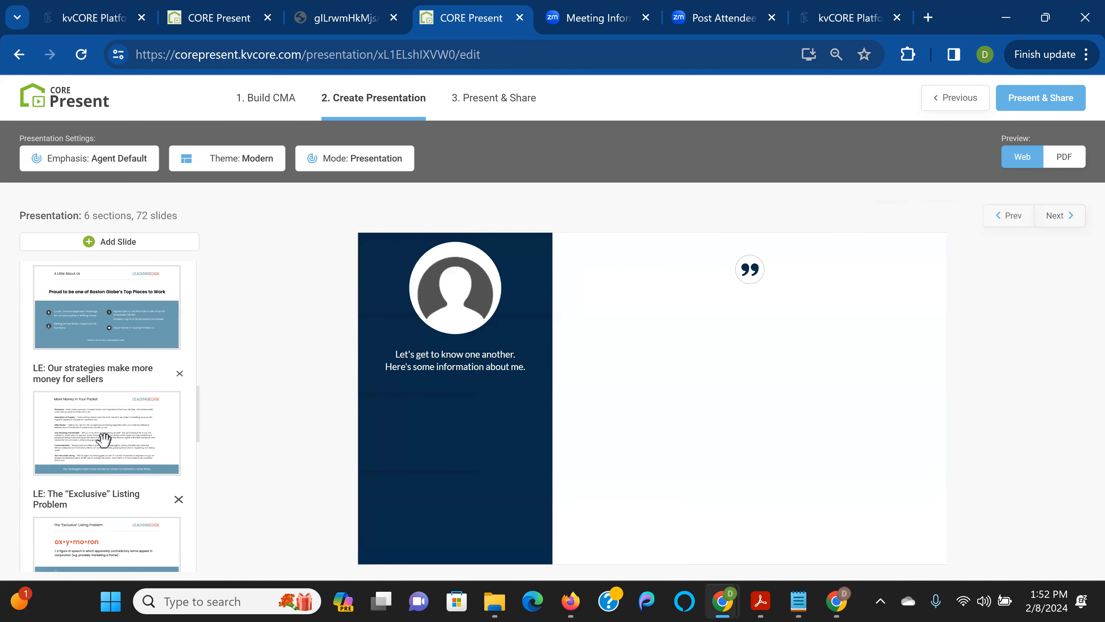
{"action": "scroll", "coordinate": [103, 439], "scroll_direction": "down", "scroll_amount": 2}
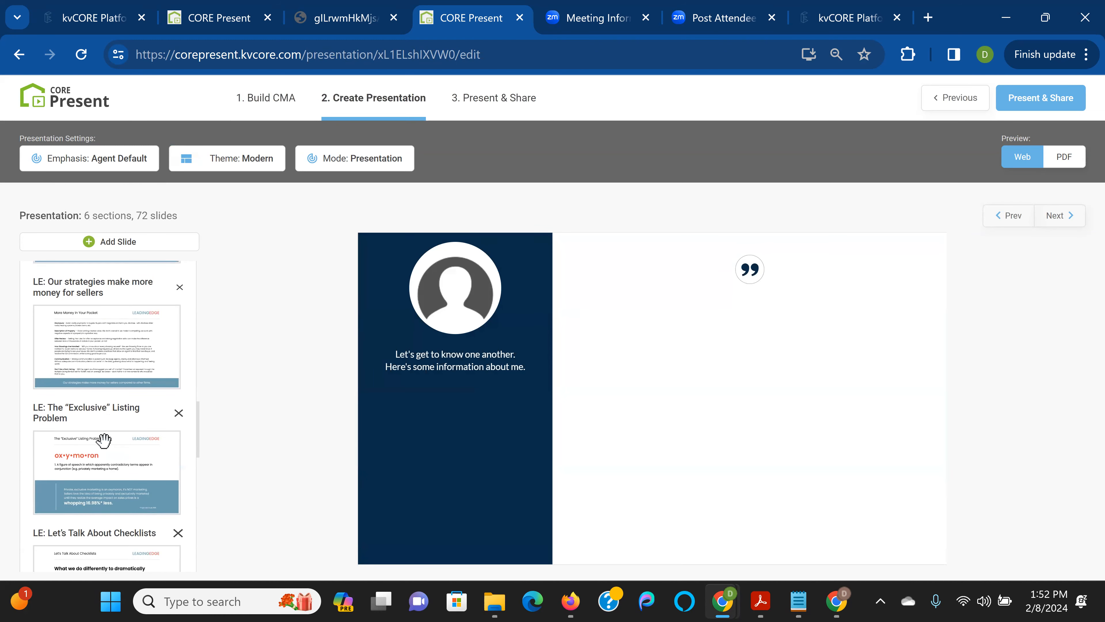
{"action": "scroll", "coordinate": [104, 440], "scroll_direction": "down", "scroll_amount": 8}
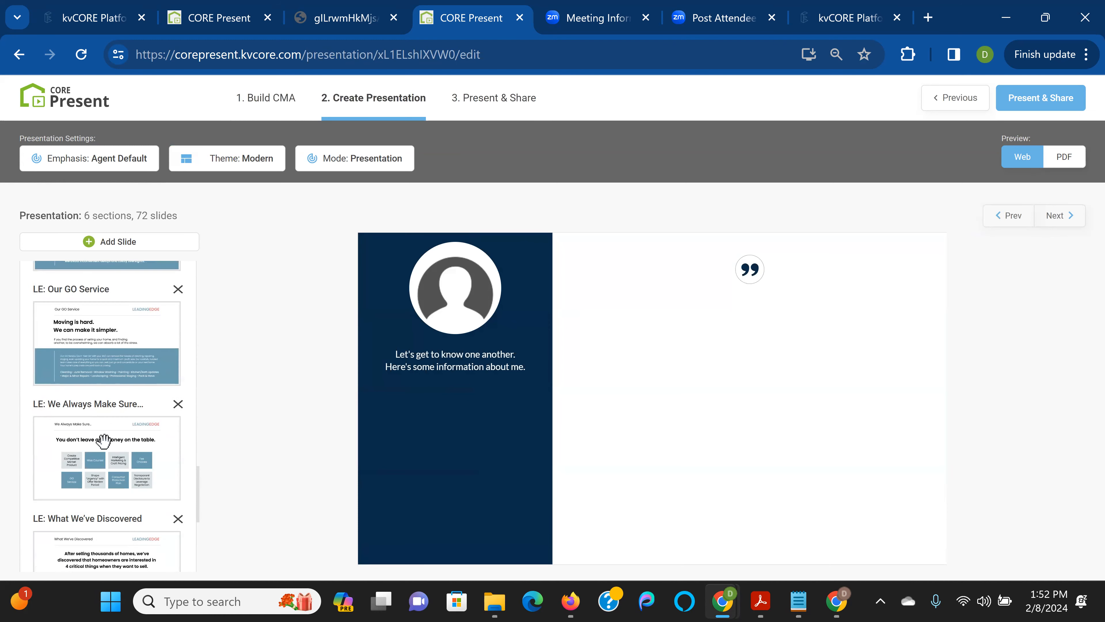
{"action": "scroll", "coordinate": [104, 440], "scroll_direction": "down", "scroll_amount": 4}
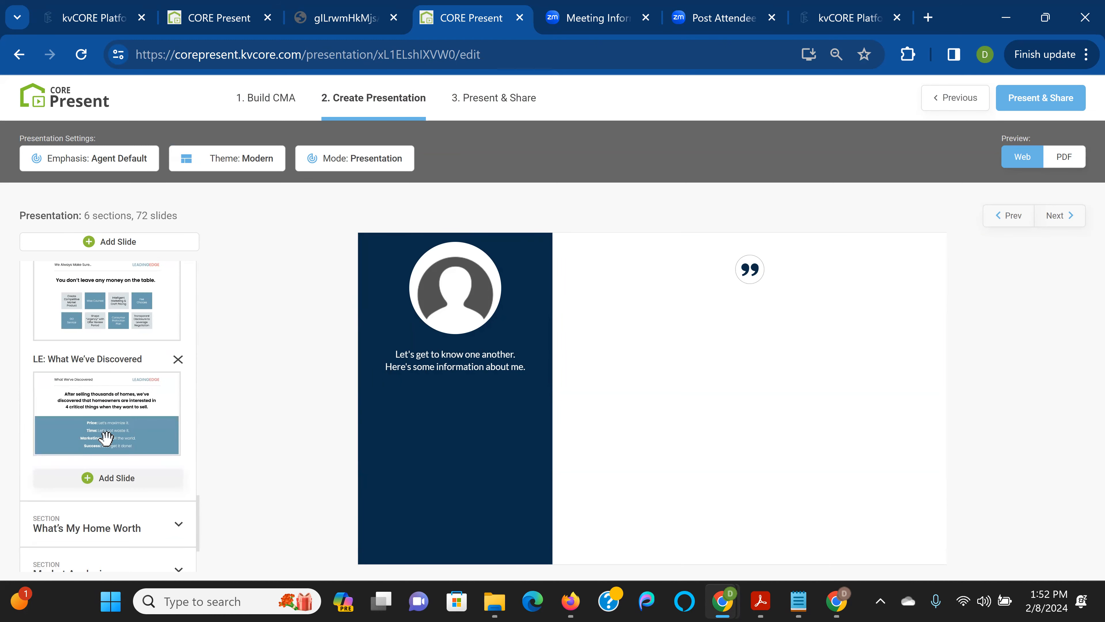
{"action": "scroll", "coordinate": [105, 437], "scroll_direction": "up", "scroll_amount": 10}
{"action": "scroll", "coordinate": [105, 438], "scroll_direction": "down", "scroll_amount": 10}
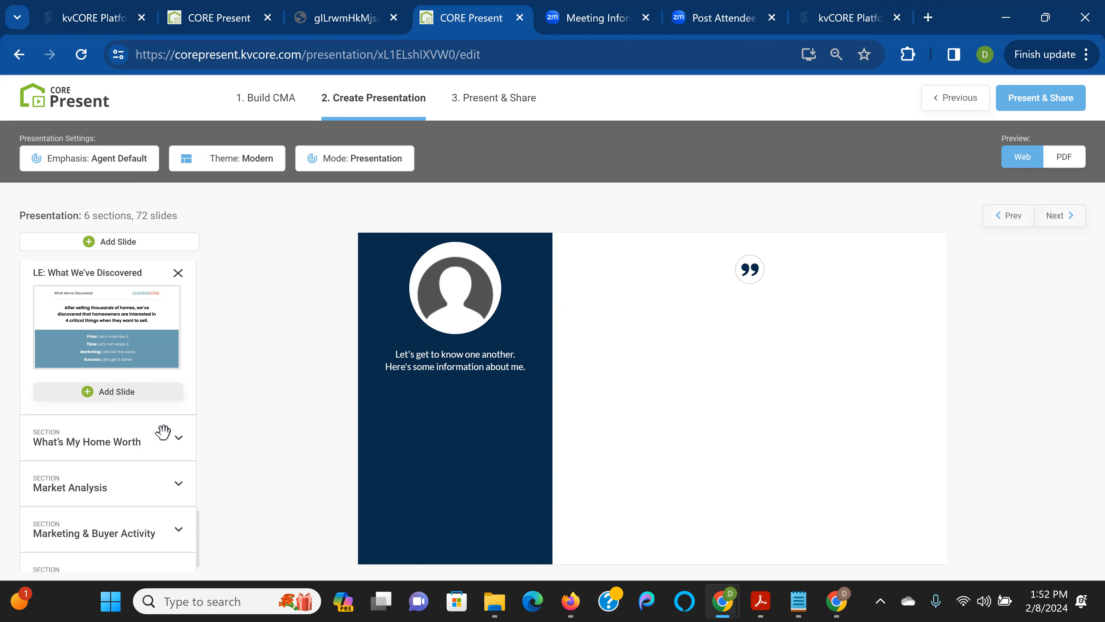
Remove the LE: Our GO Service and LE: The "Exclusive" Listing Problem slides, leaving 70
{"action": "scroll", "coordinate": [155, 407], "scroll_direction": "up", "scroll_amount": 2}
{"action": "scroll", "coordinate": [161, 354], "scroll_direction": "up", "scroll_amount": 2}
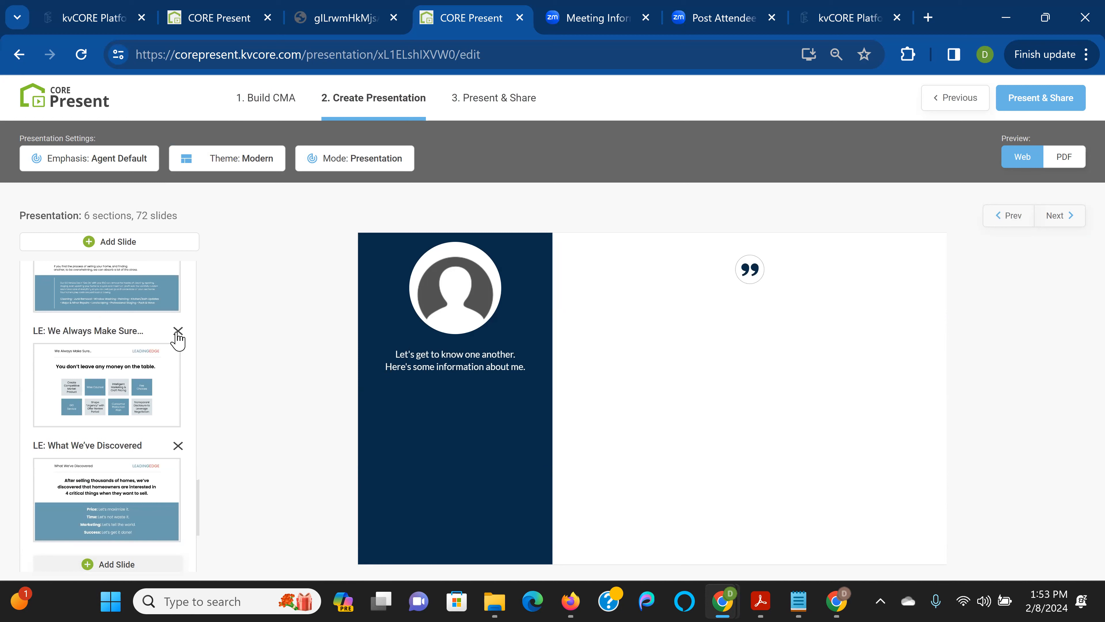
{"action": "scroll", "coordinate": [176, 337], "scroll_direction": "up", "scroll_amount": 2}
{"action": "scroll", "coordinate": [174, 334], "scroll_direction": "up", "scroll_amount": 2}
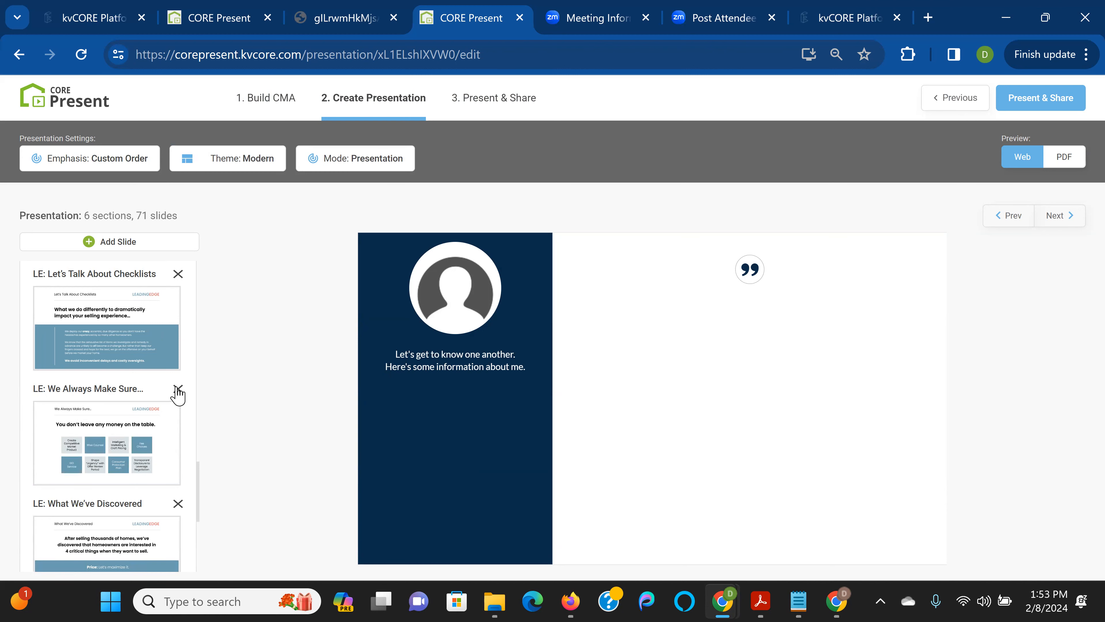
{"action": "scroll", "coordinate": [176, 387], "scroll_direction": "up", "scroll_amount": 2}
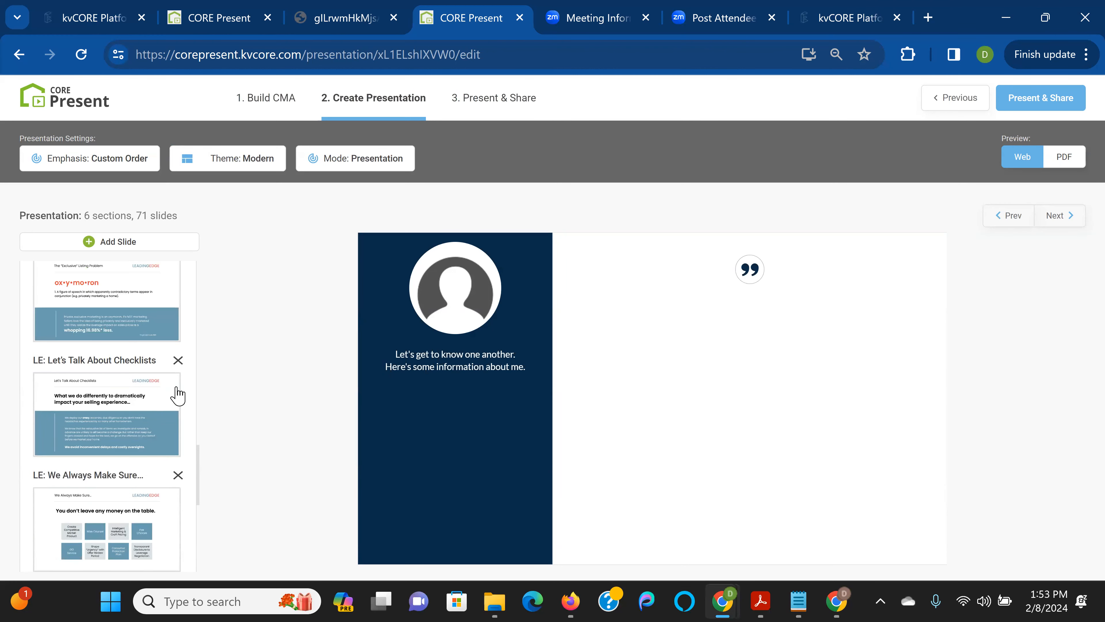
{"action": "scroll", "coordinate": [176, 387], "scroll_direction": "up", "scroll_amount": 4}
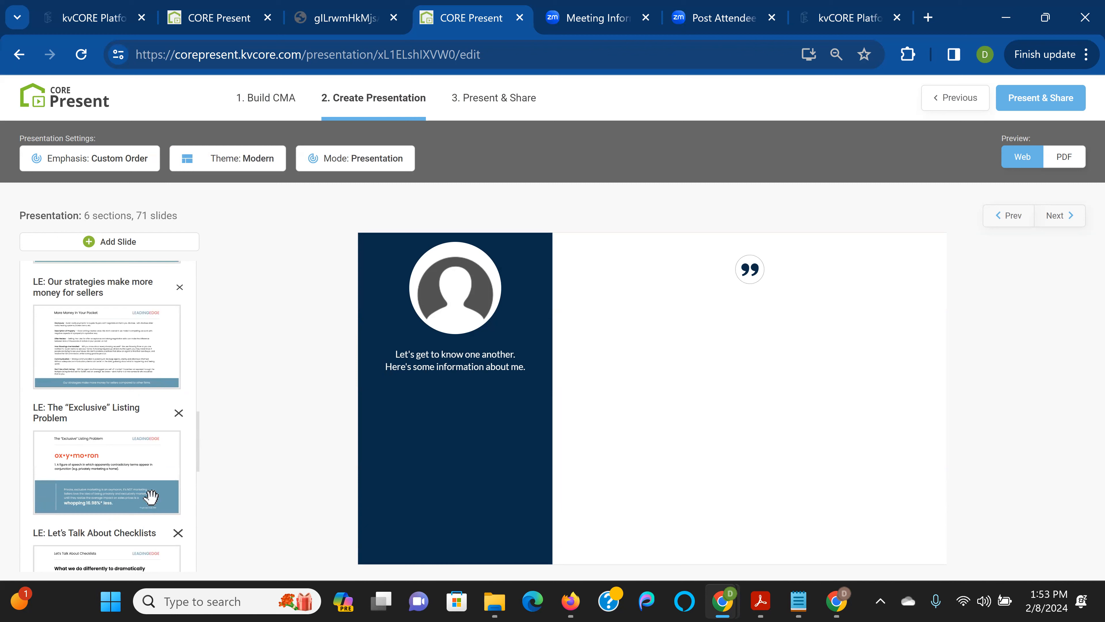
{"action": "left_click", "coordinate": [176, 412]}
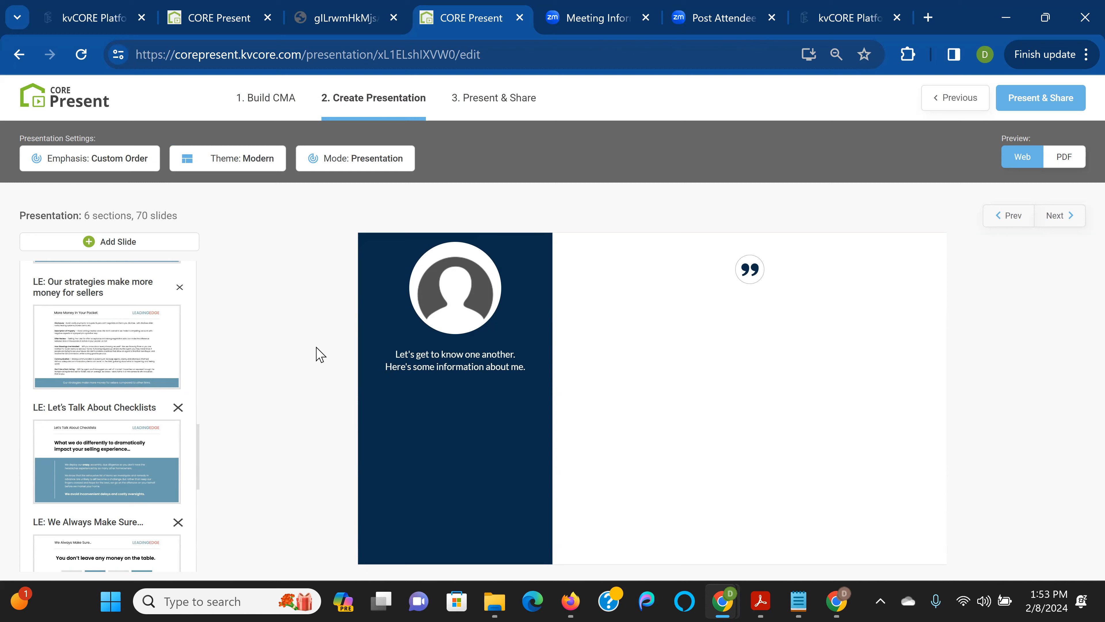
{"action": "scroll", "coordinate": [179, 389], "scroll_direction": "down", "scroll_amount": 2}
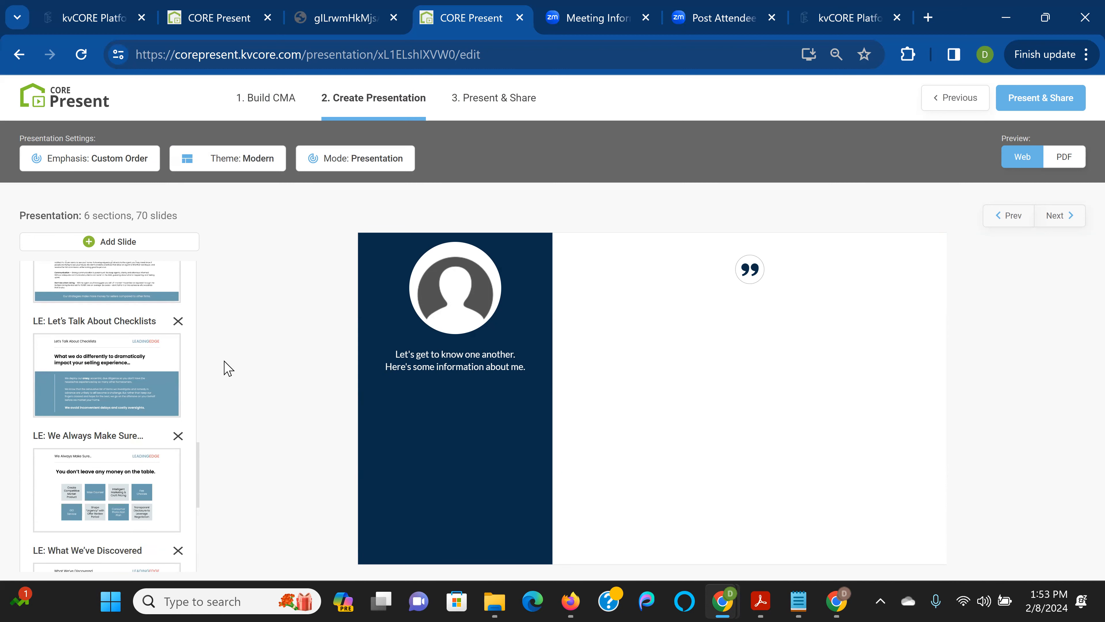
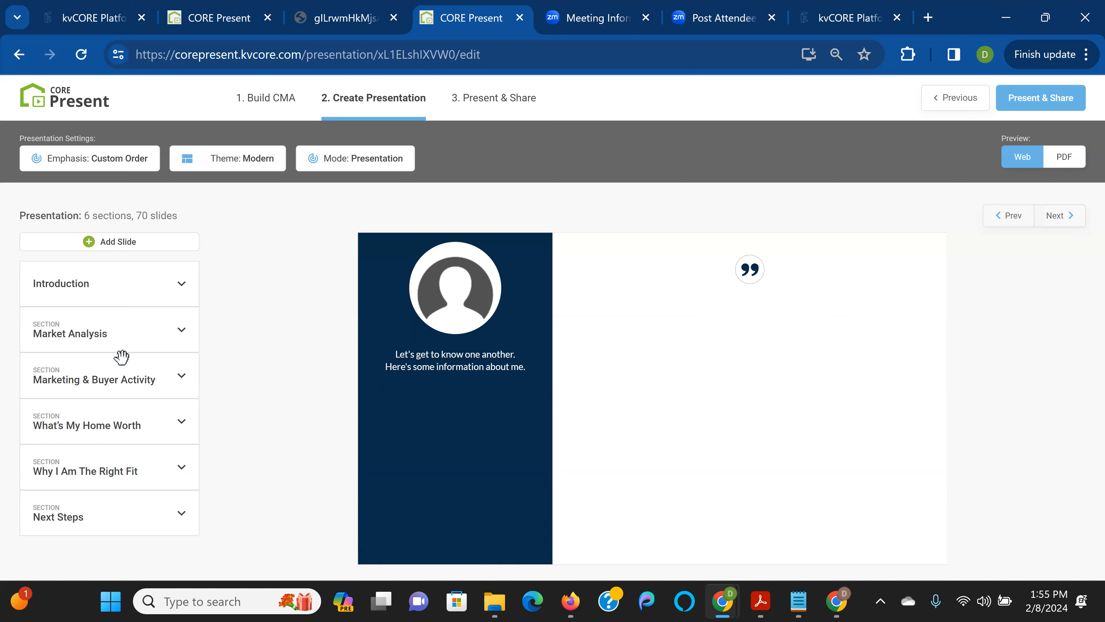
Try reordering slides in Market Analysis and Marketing & Buyer Activity, restoring Buyer Demand above Buyer Interest
{"action": "left_click", "coordinate": [120, 330]}
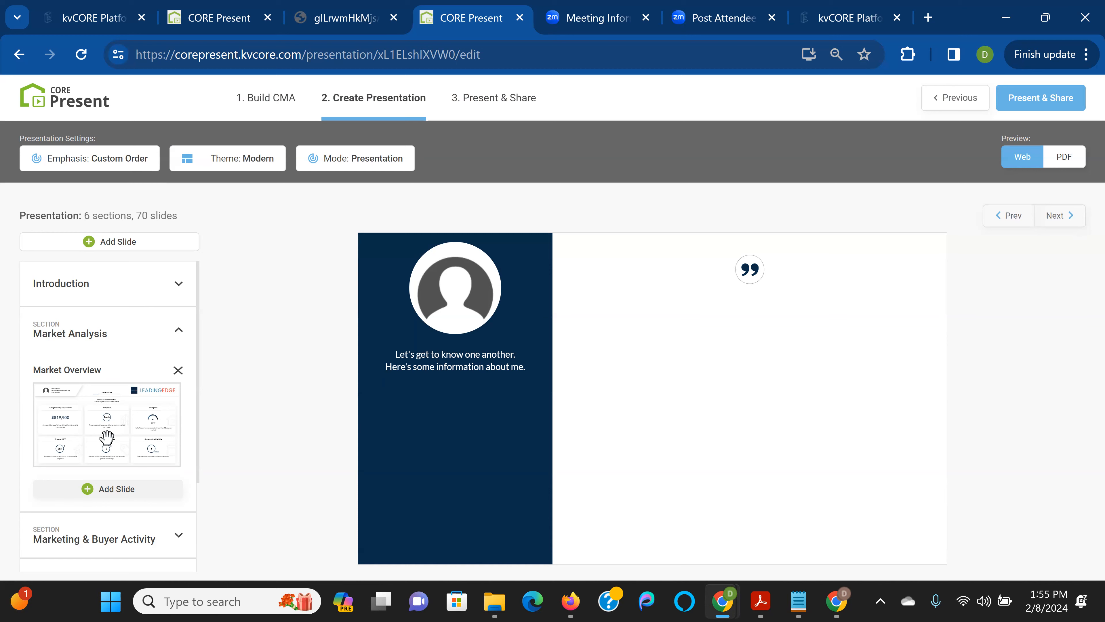
{"action": "left_click_drag", "start_coordinate": [106, 433], "coordinate": [81, 411]}
{"action": "scroll", "coordinate": [96, 476], "scroll_direction": "down", "scroll_amount": 2}
{"action": "left_click", "coordinate": [102, 455]}
{"action": "scroll", "coordinate": [97, 451], "scroll_direction": "down", "scroll_amount": 5}
{"action": "scroll", "coordinate": [97, 449], "scroll_direction": "up", "scroll_amount": 2}
{"action": "left_click_drag", "start_coordinate": [85, 418], "coordinate": [81, 246]}
{"action": "left_click_drag", "start_coordinate": [85, 398], "coordinate": [79, 269]}
{"action": "scroll", "coordinate": [156, 350], "scroll_direction": "up", "scroll_amount": 3}
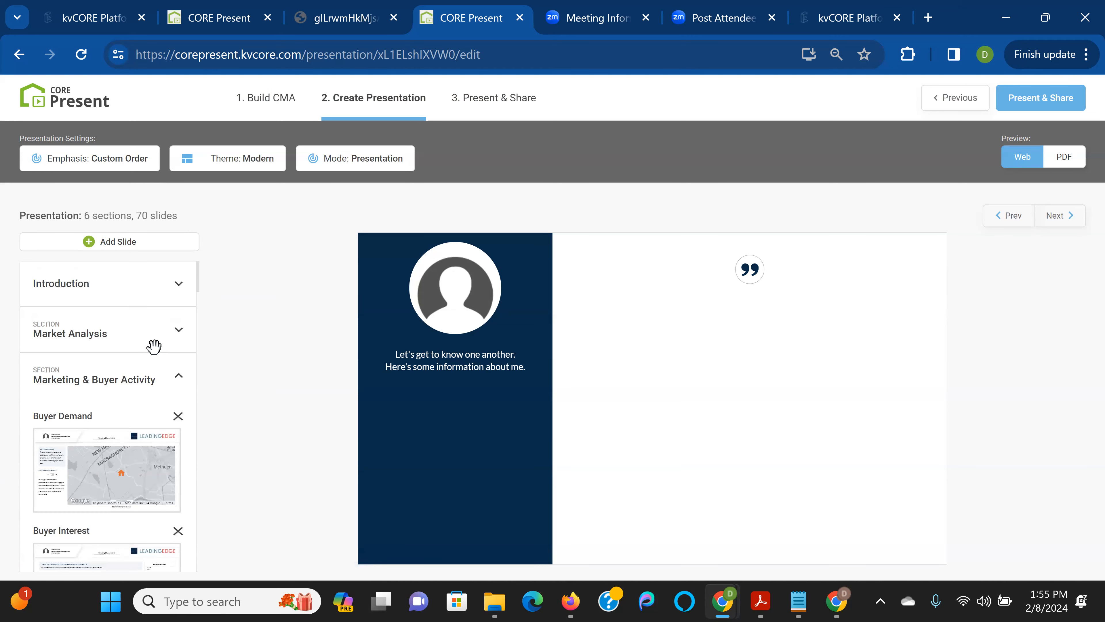
{"action": "scroll", "coordinate": [116, 343], "scroll_direction": "down", "scroll_amount": 2}
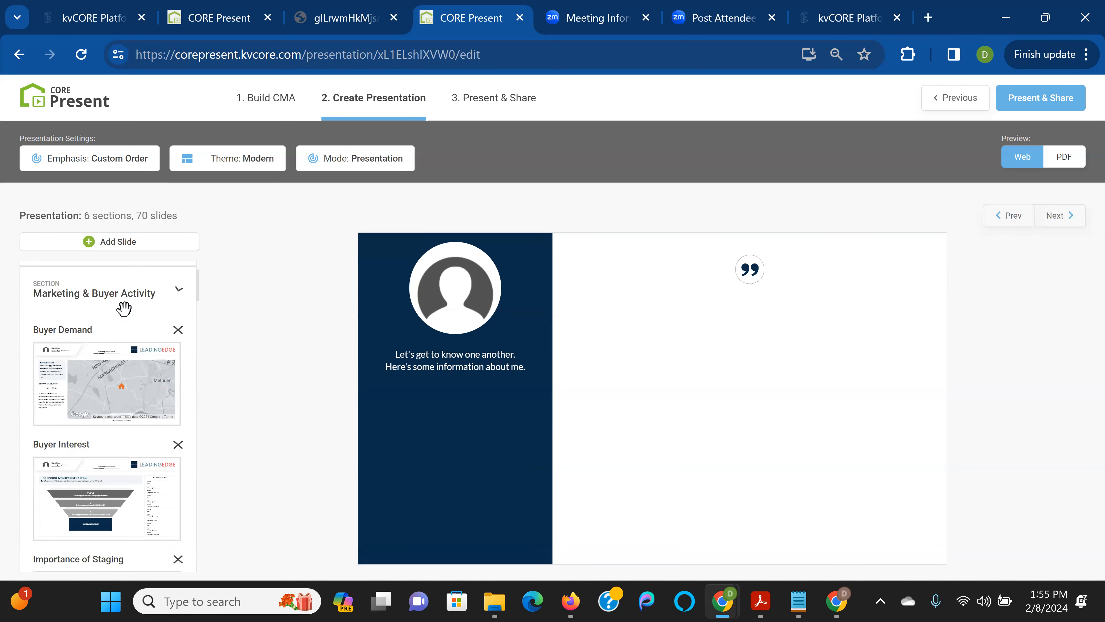
{"action": "left_click", "coordinate": [124, 308]}
In What's My Home Worth, move CMA - Overview below CMA - Big Picture Scale
{"action": "left_click", "coordinate": [103, 420]}
{"action": "scroll", "coordinate": [102, 420], "scroll_direction": "down", "scroll_amount": 4}
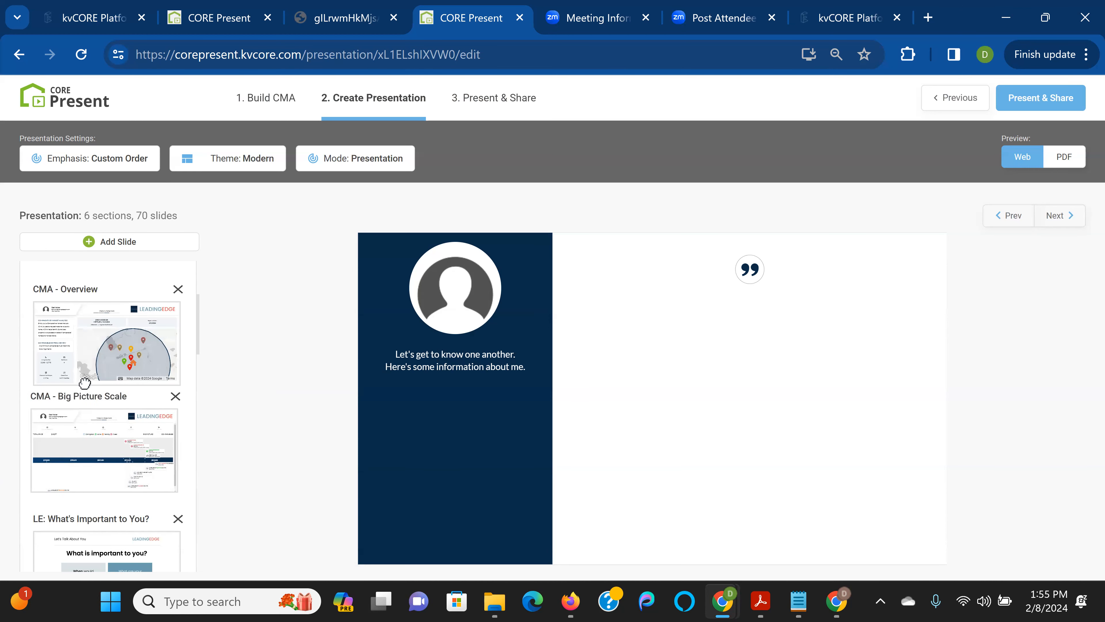
{"action": "left_click_drag", "start_coordinate": [84, 383], "coordinate": [85, 488]}
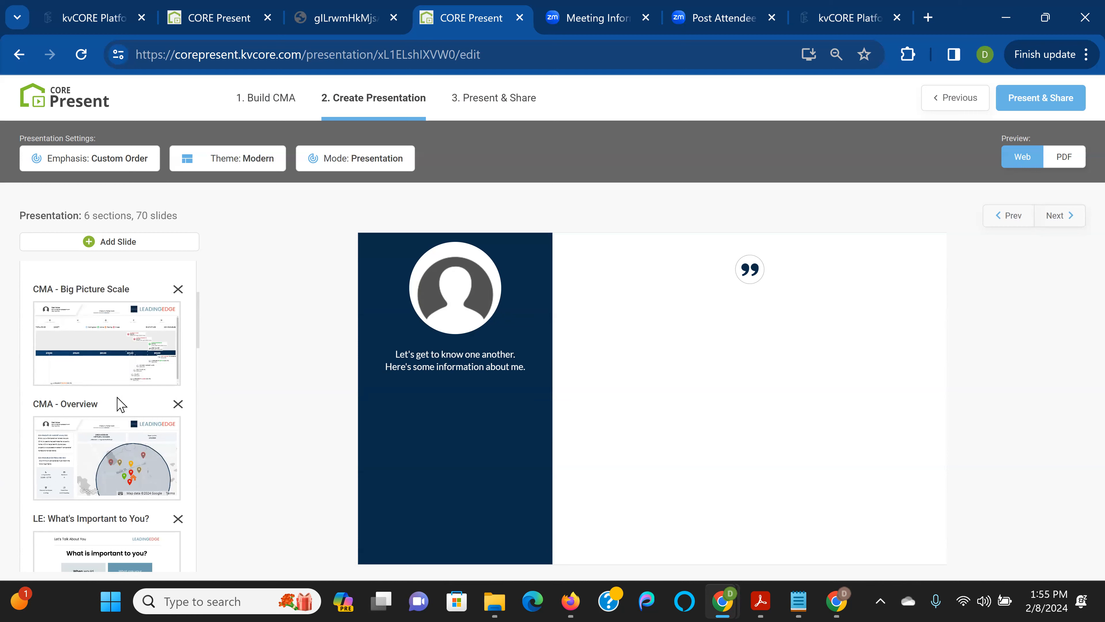
{"action": "scroll", "coordinate": [117, 404], "scroll_direction": "down", "scroll_amount": 4}
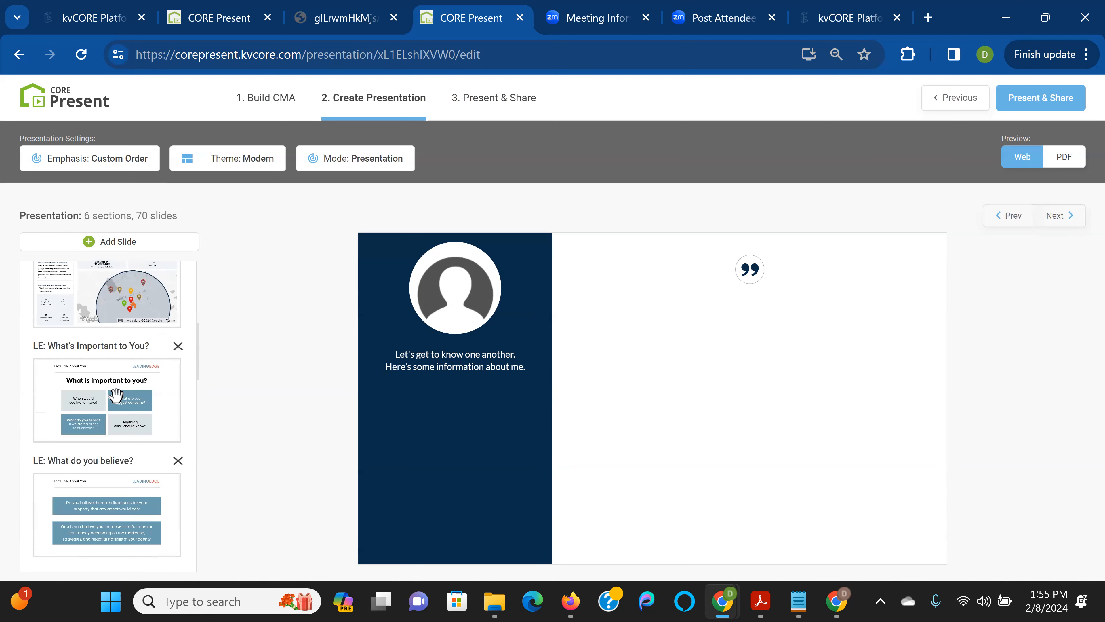
{"action": "scroll", "coordinate": [115, 395], "scroll_direction": "down", "scroll_amount": 15}
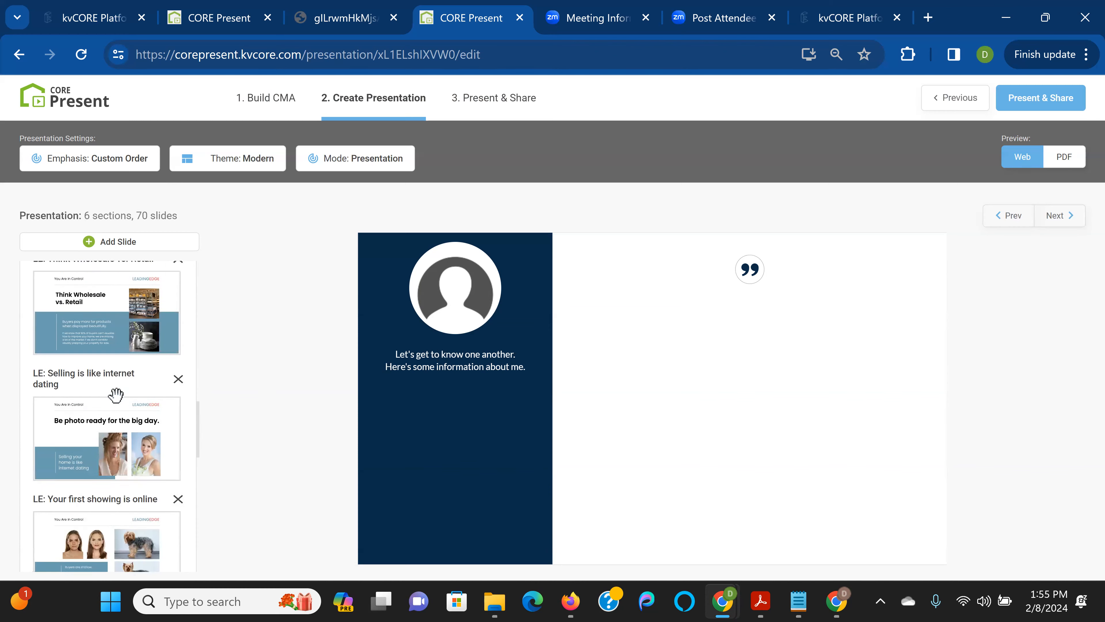
{"action": "scroll", "coordinate": [112, 398], "scroll_direction": "down", "scroll_amount": 8}
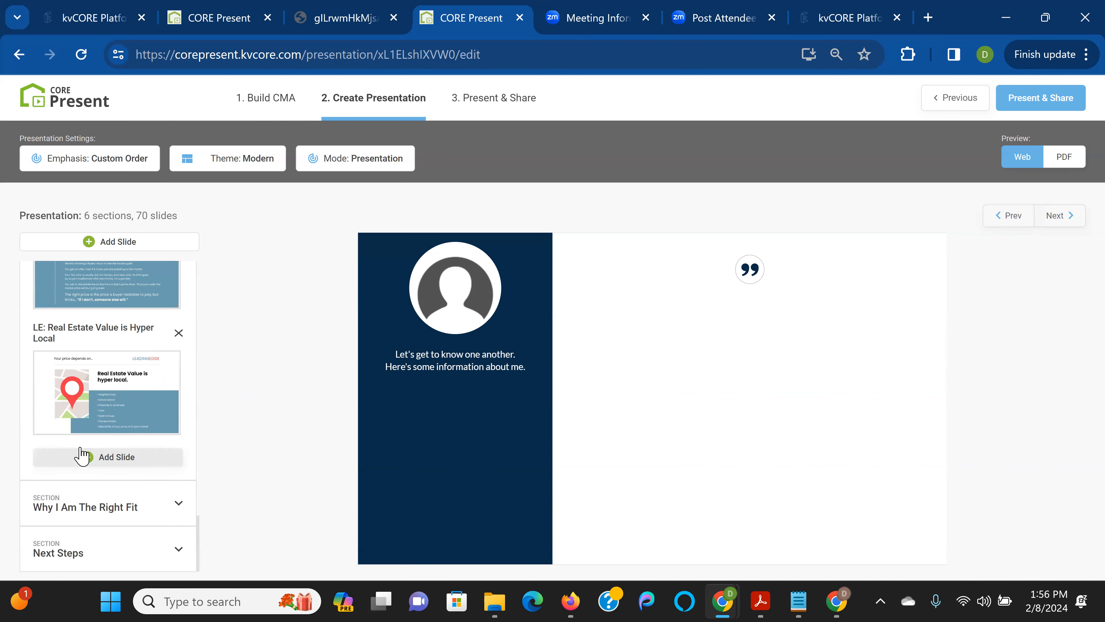
Bring up the slides available to add and scroll through the list
{"action": "left_click", "coordinate": [107, 457]}
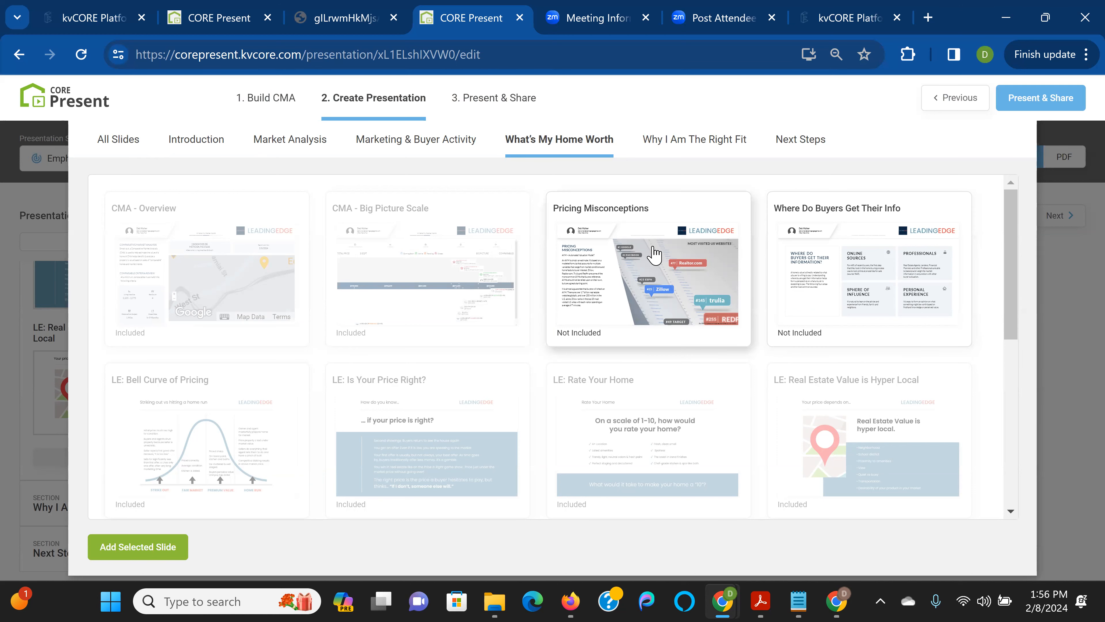
{"action": "scroll", "coordinate": [844, 266], "scroll_direction": "down", "scroll_amount": 4}
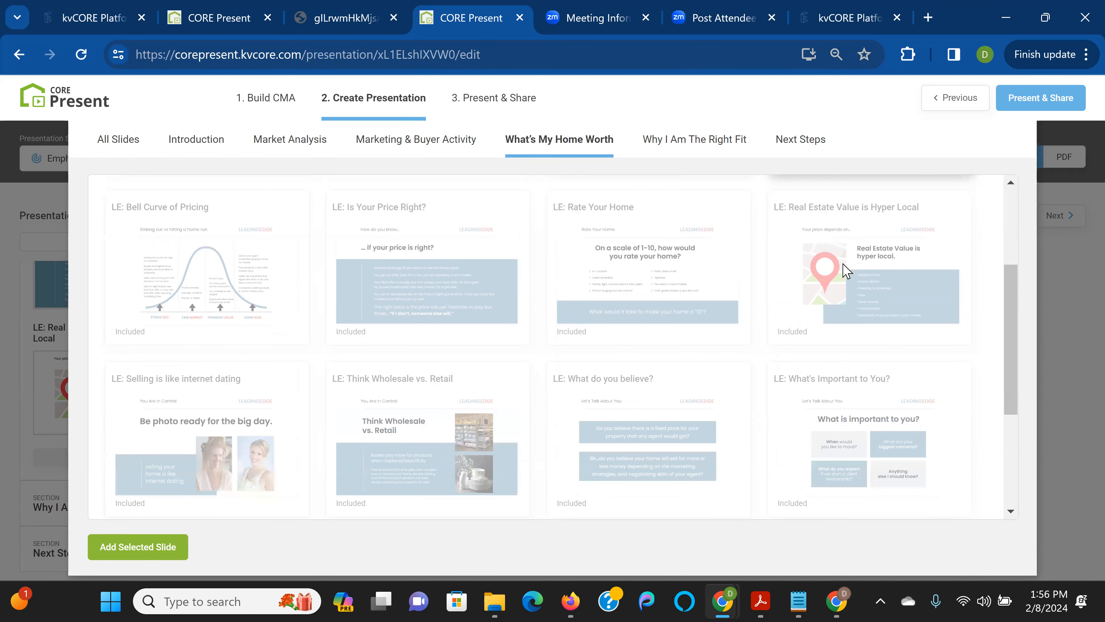
{"action": "scroll", "coordinate": [844, 268], "scroll_direction": "down", "scroll_amount": 2}
{"action": "scroll", "coordinate": [842, 272], "scroll_direction": "down", "scroll_amount": 3}
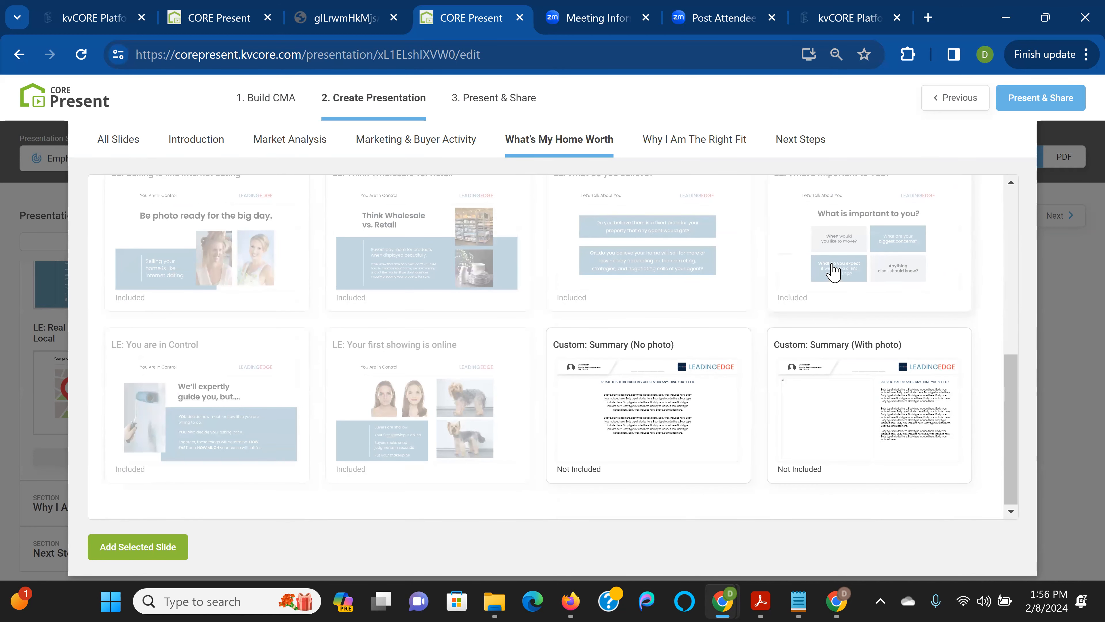
{"action": "scroll", "coordinate": [837, 272], "scroll_direction": "up", "scroll_amount": 8}
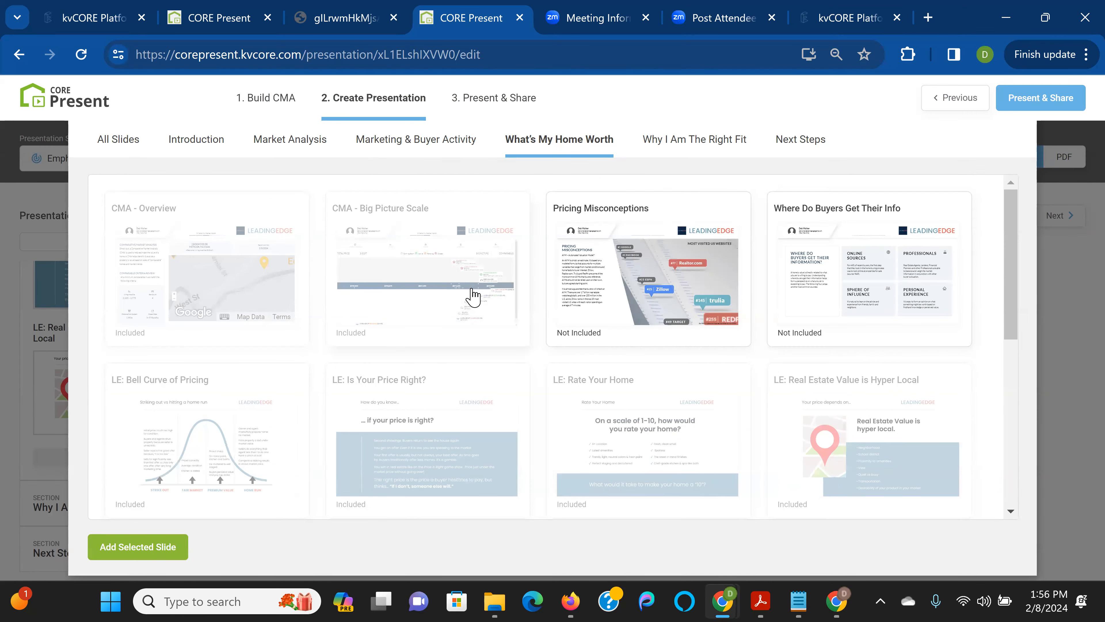
From All Slides, select the Value of an agent slide and add it to the presentation
{"action": "left_click", "coordinate": [112, 142]}
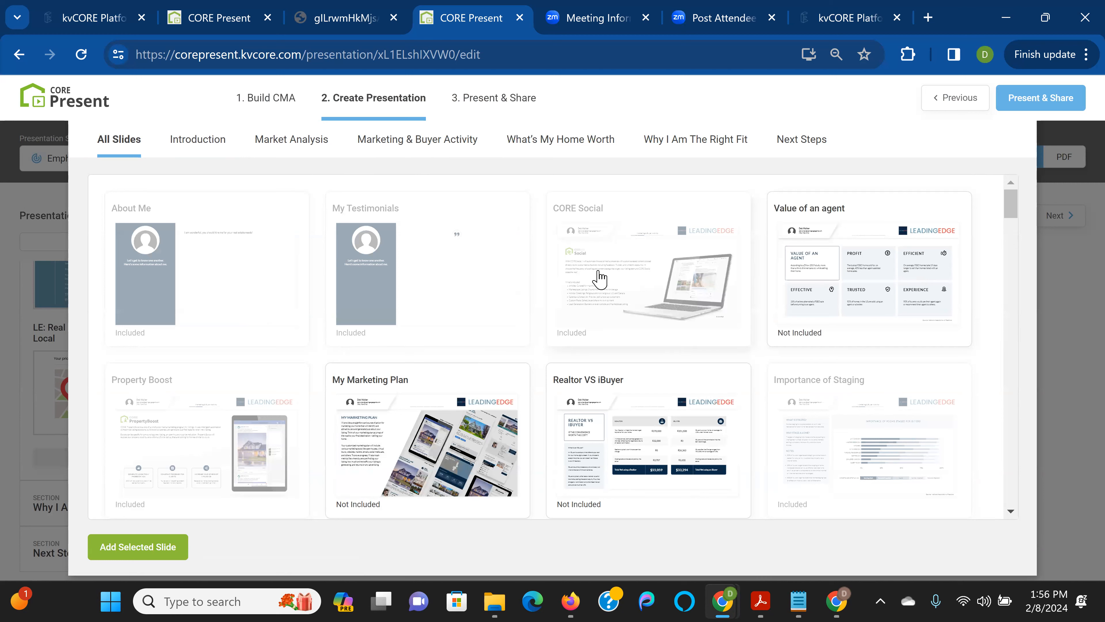
{"action": "left_click", "coordinate": [877, 254]}
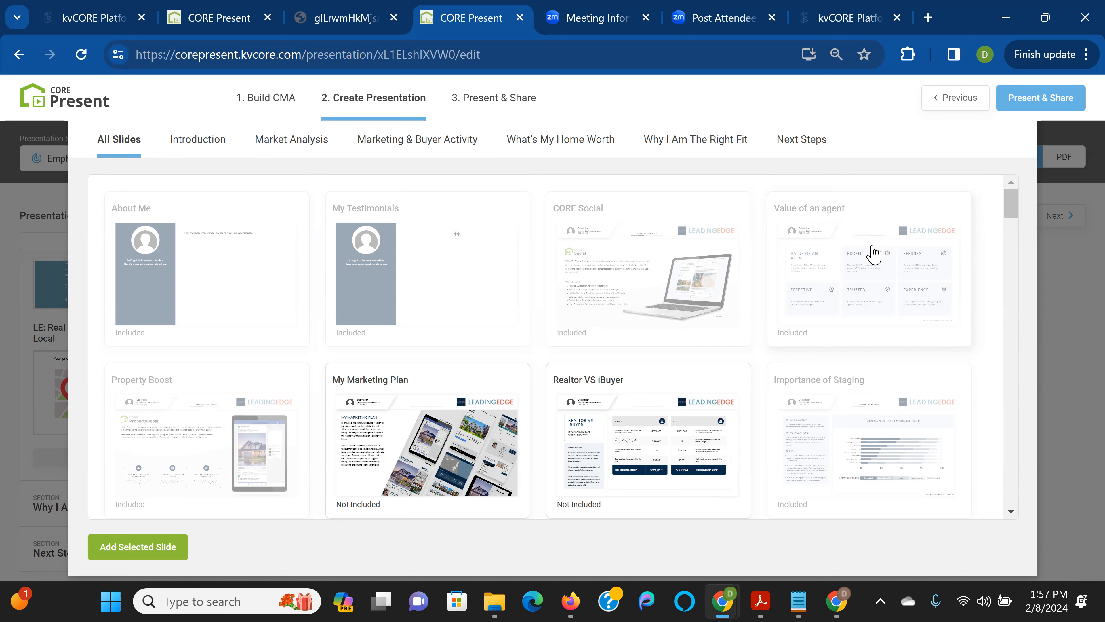
{"action": "left_click", "coordinate": [873, 253]}
{"action": "left_click", "coordinate": [872, 253]}
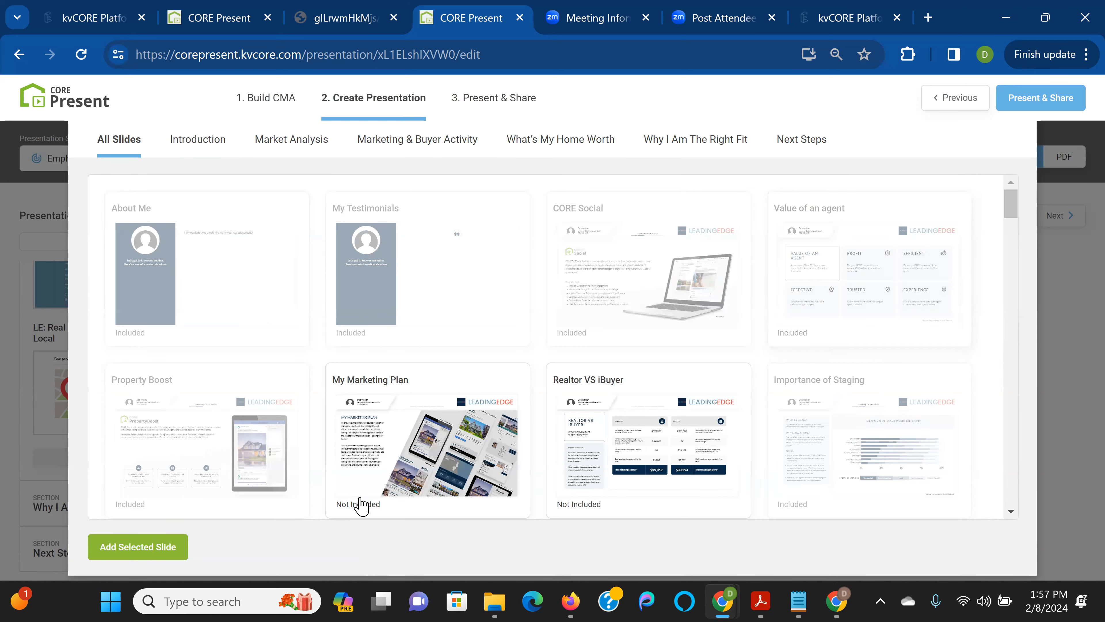
{"action": "left_click", "coordinate": [169, 550]}
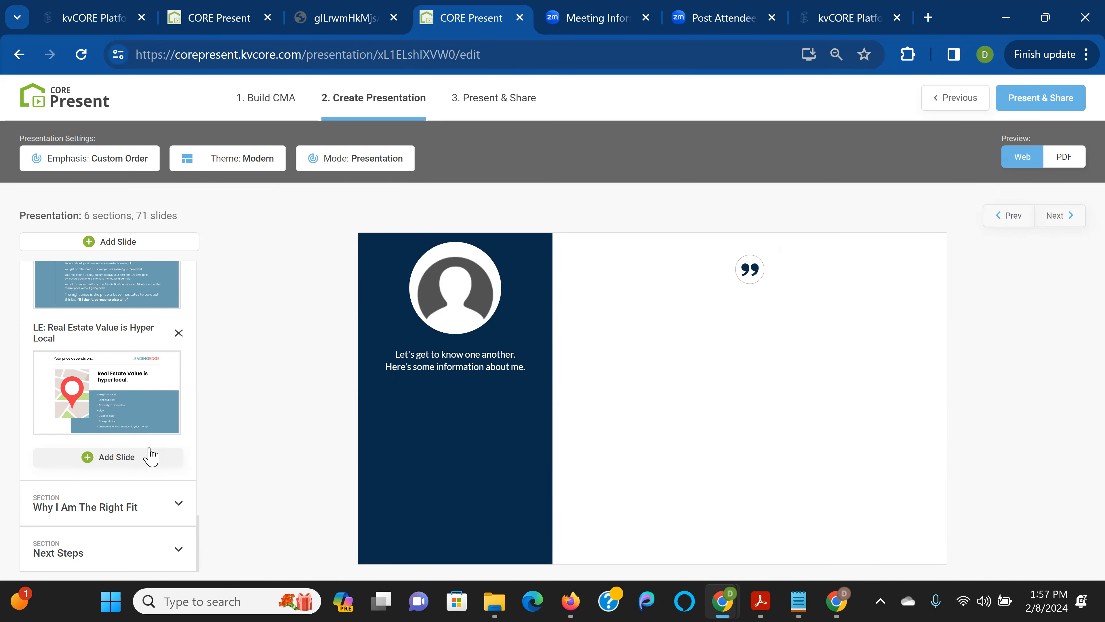
In the other tab, browse the CORE Present home page, Slide Library and recent page history
{"action": "left_click", "coordinate": [234, 20]}
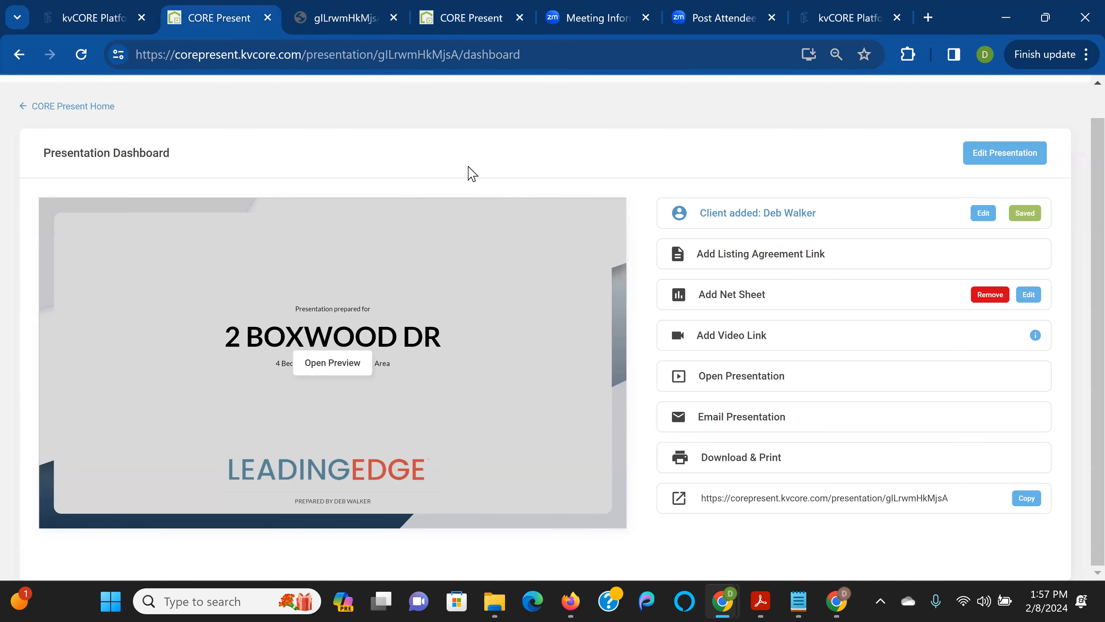
{"action": "left_click", "coordinate": [70, 107]}
{"action": "left_click", "coordinate": [860, 174]}
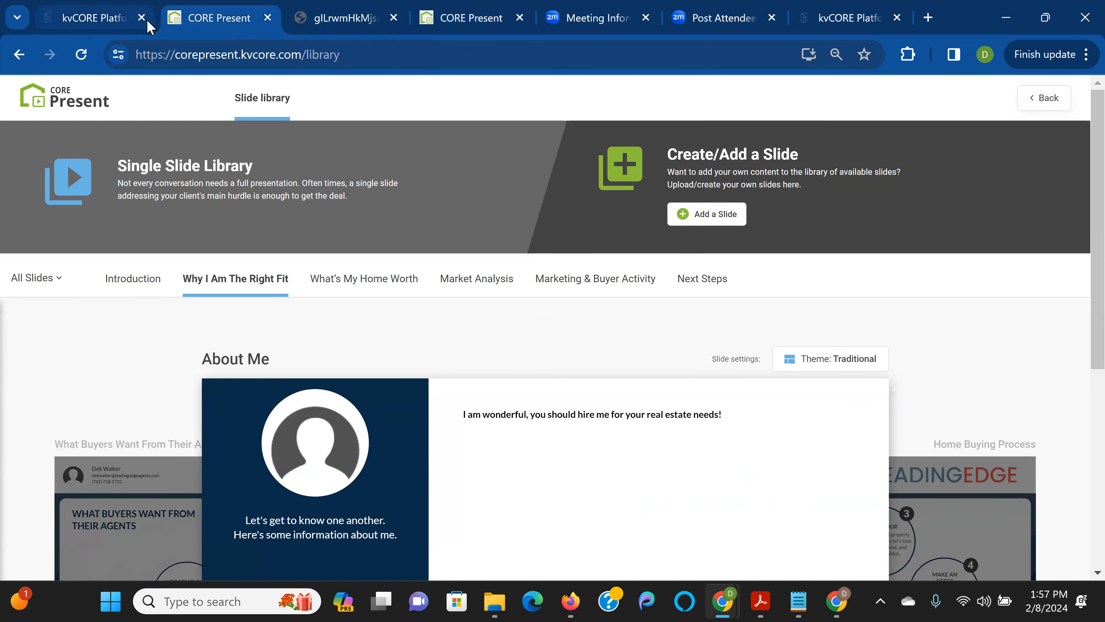
{"action": "left_click", "coordinate": [17, 55]}
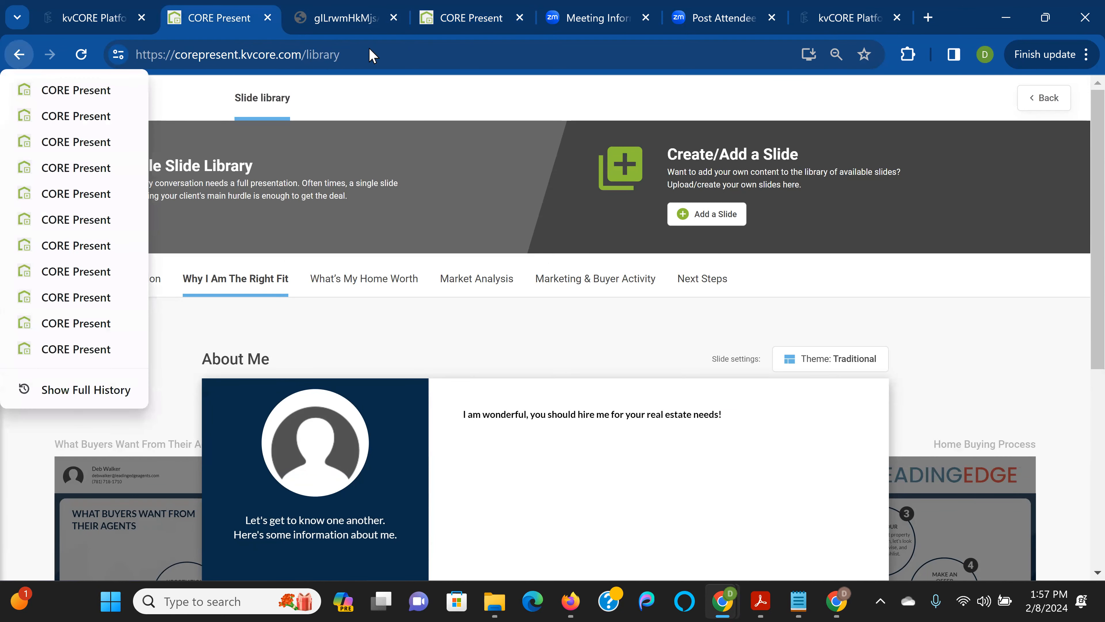
{"action": "left_click", "coordinate": [474, 12]}
Back in the editor tab, view the addable slides, then return to the Build CMA step
{"action": "left_click", "coordinate": [470, 13]}
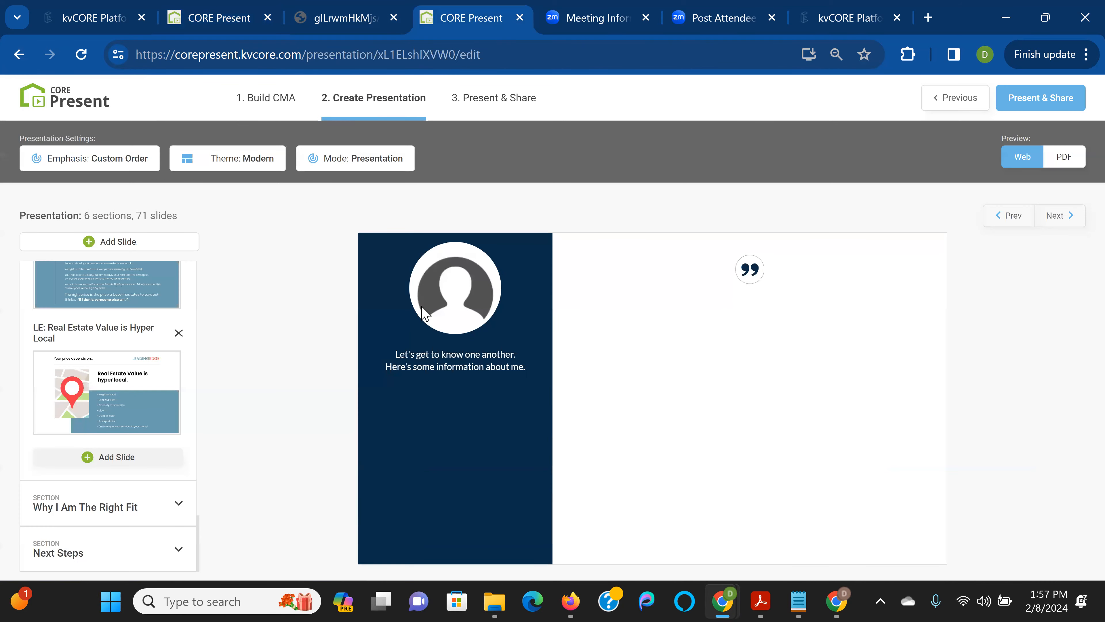
{"action": "left_click", "coordinate": [121, 459]}
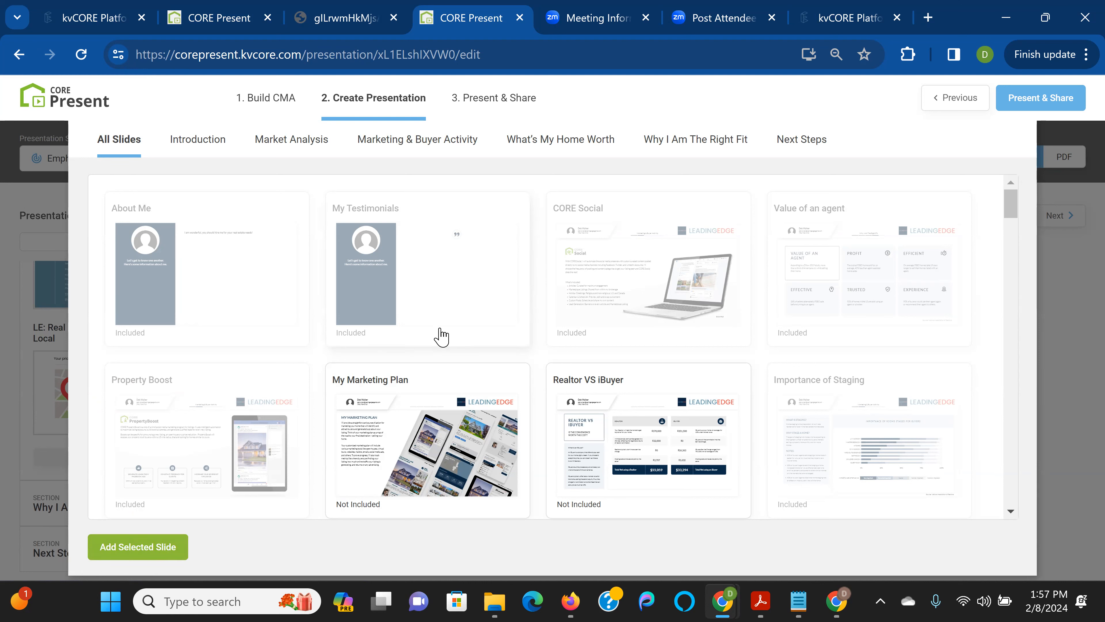
{"action": "left_click", "coordinate": [953, 99]}
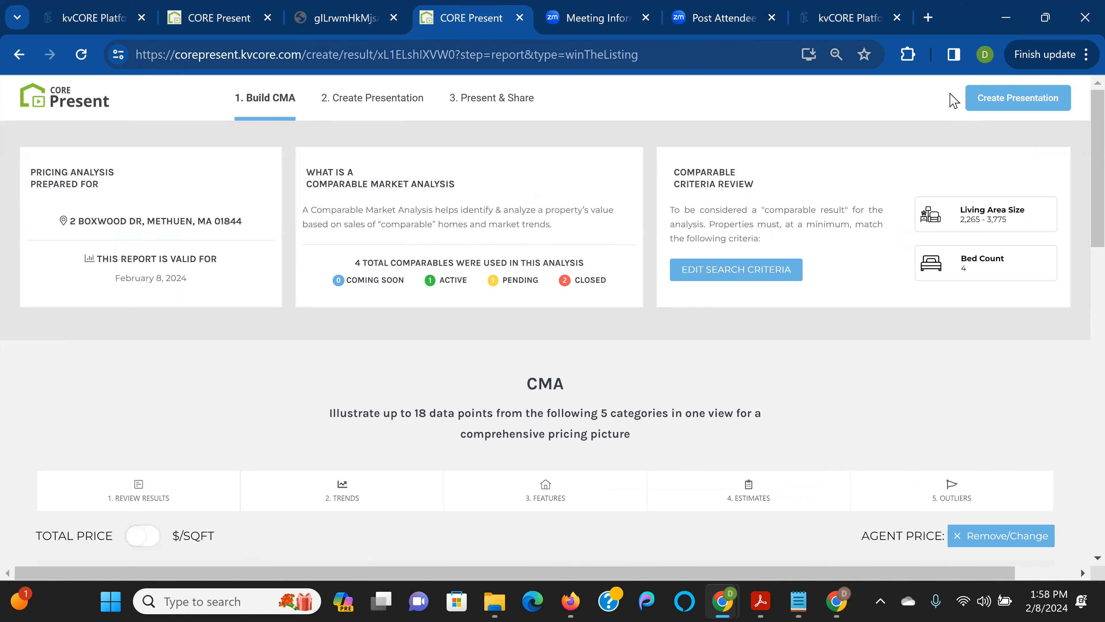
Start generating the presentation from the CMA, then visit the CORE Present home dashboard
{"action": "left_click", "coordinate": [999, 99]}
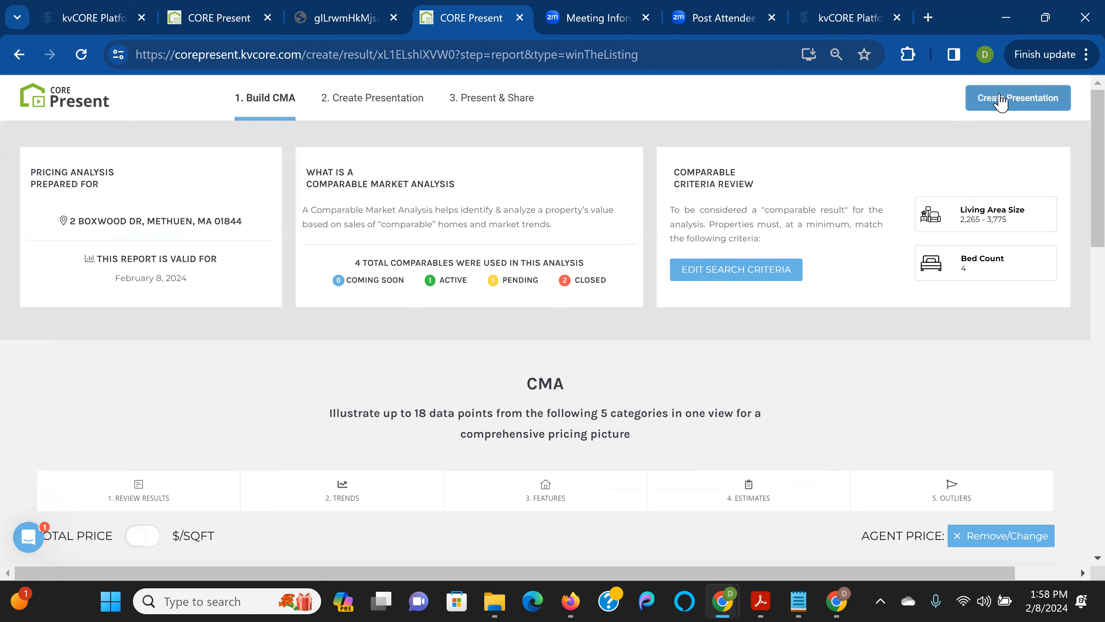
{"action": "left_click", "coordinate": [1000, 99]}
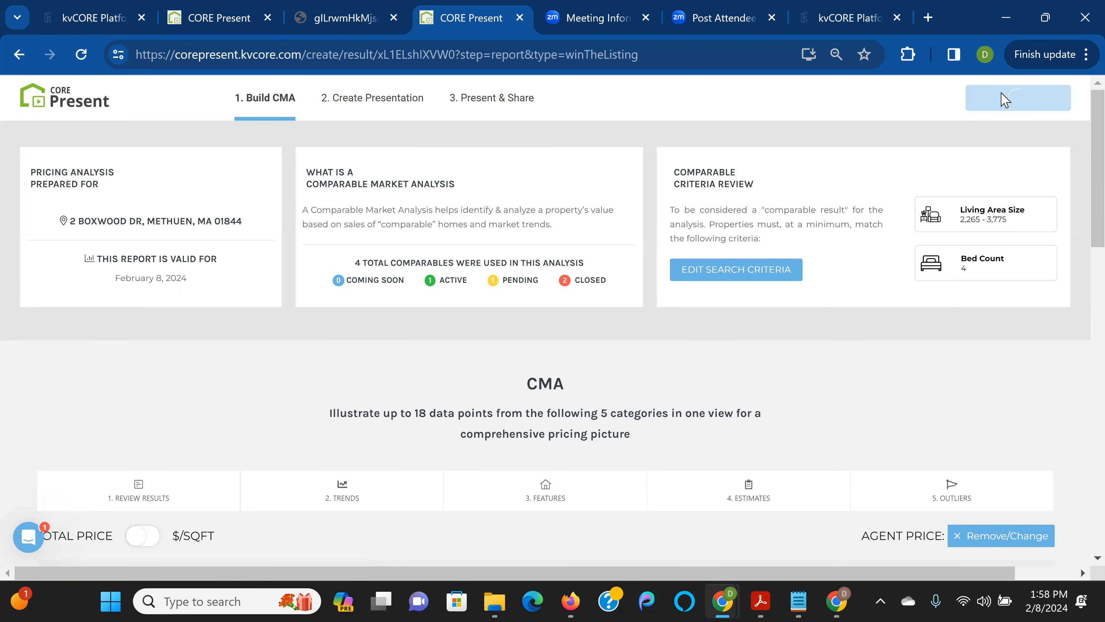
{"action": "left_click", "coordinate": [189, 24]}
{"action": "left_click", "coordinate": [62, 114]}
{"action": "scroll", "coordinate": [222, 245], "scroll_direction": "down", "scroll_amount": 5}
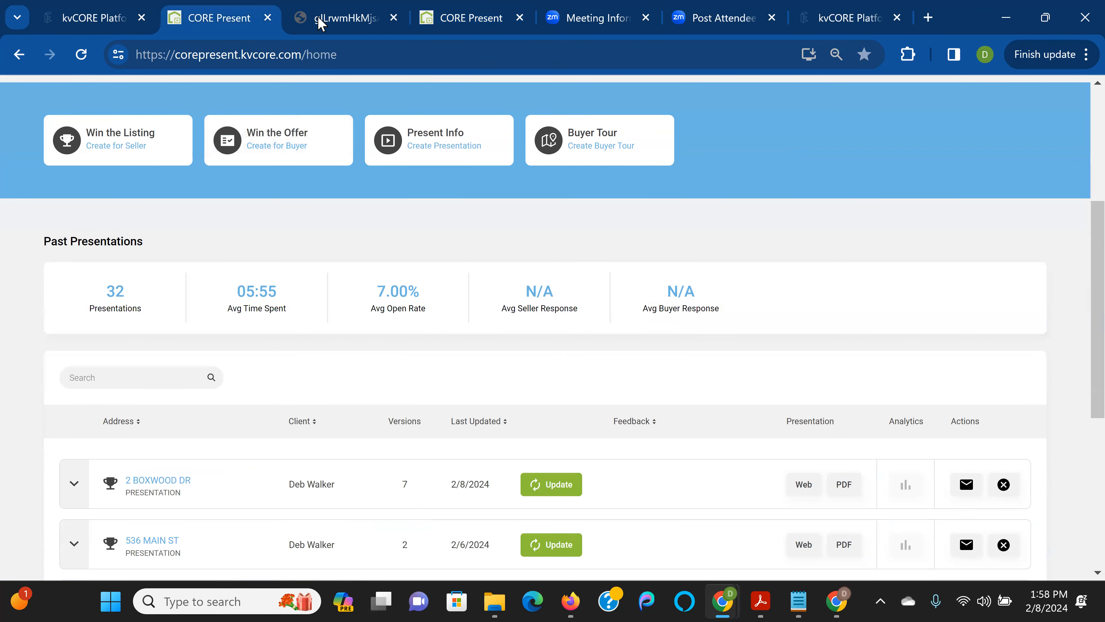
{"action": "left_click", "coordinate": [472, 17]}
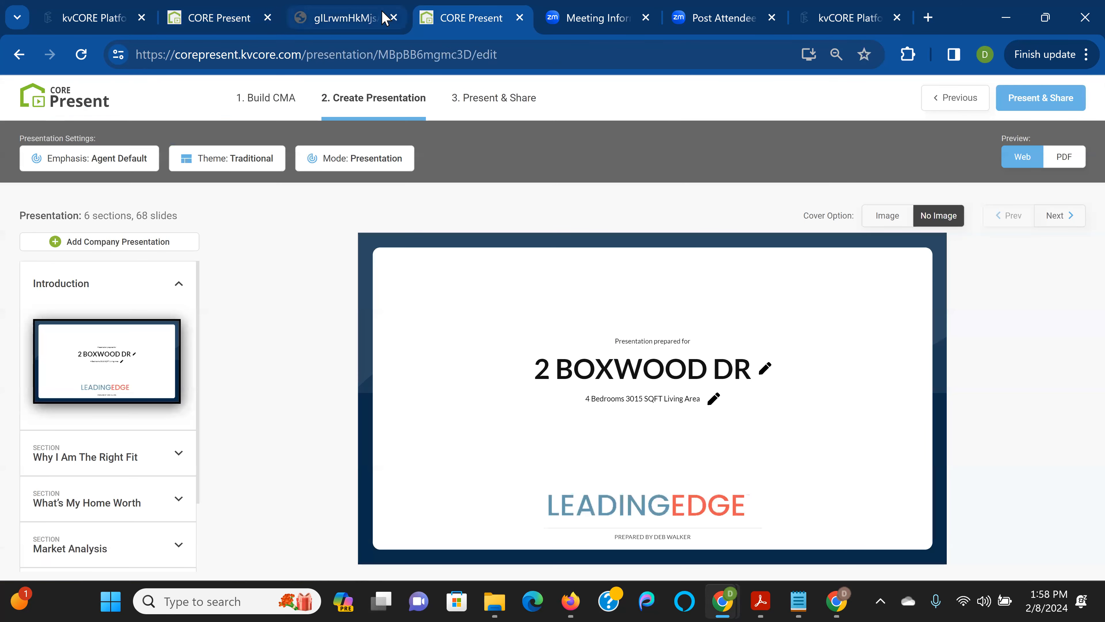
{"action": "left_click", "coordinate": [219, 18]}
{"action": "left_click", "coordinate": [562, 482]}
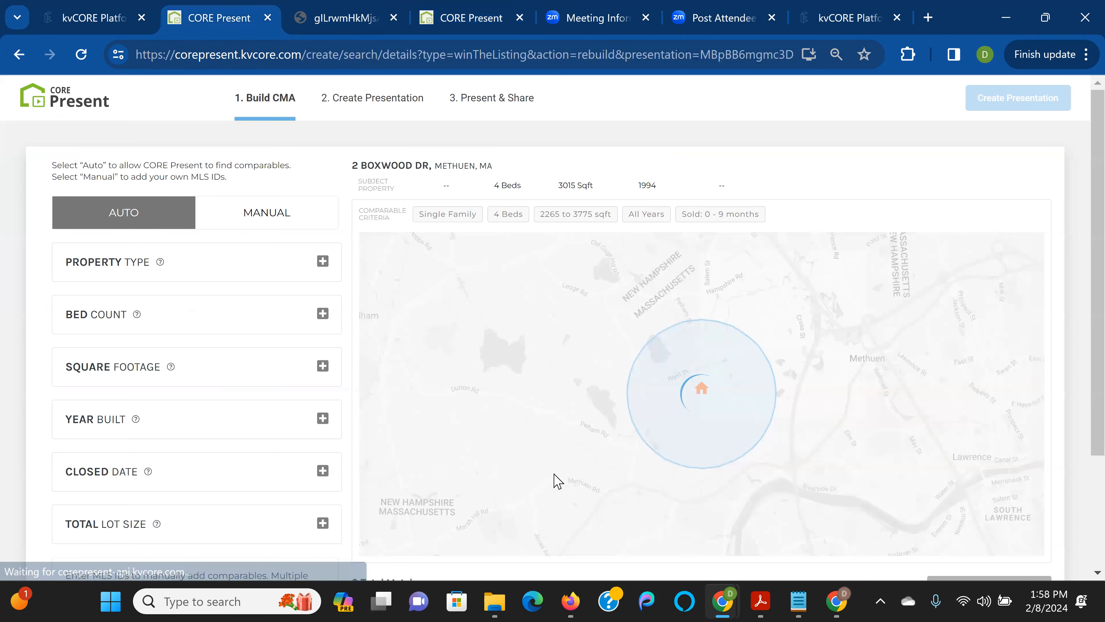
{"action": "scroll", "coordinate": [1017, 282], "scroll_direction": "down", "scroll_amount": 3}
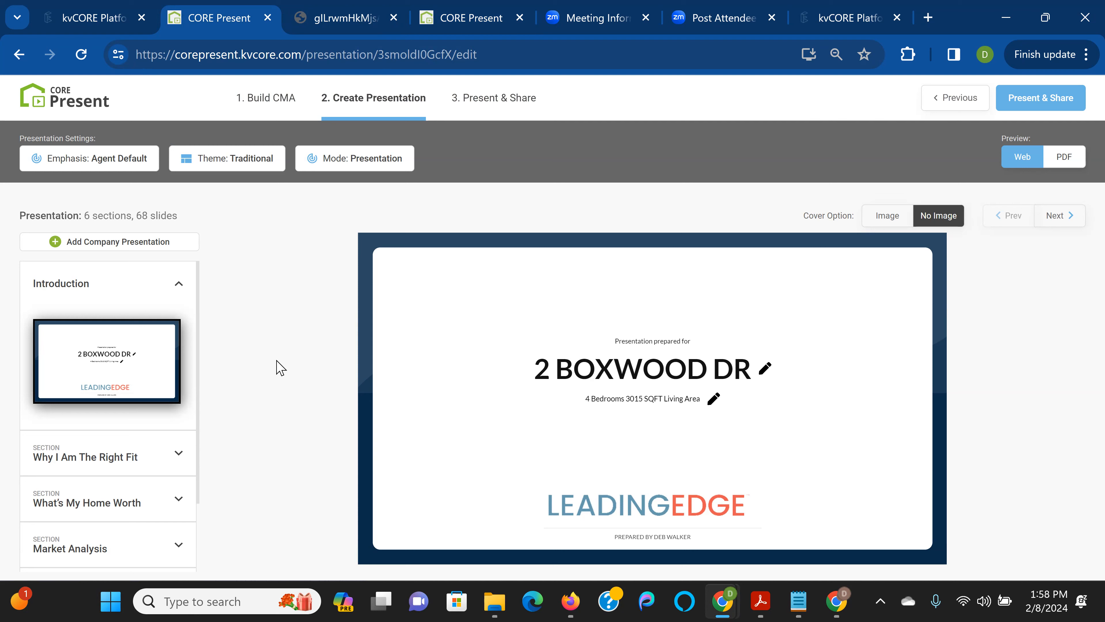
{"action": "scroll", "coordinate": [178, 439], "scroll_direction": "down", "scroll_amount": 2}
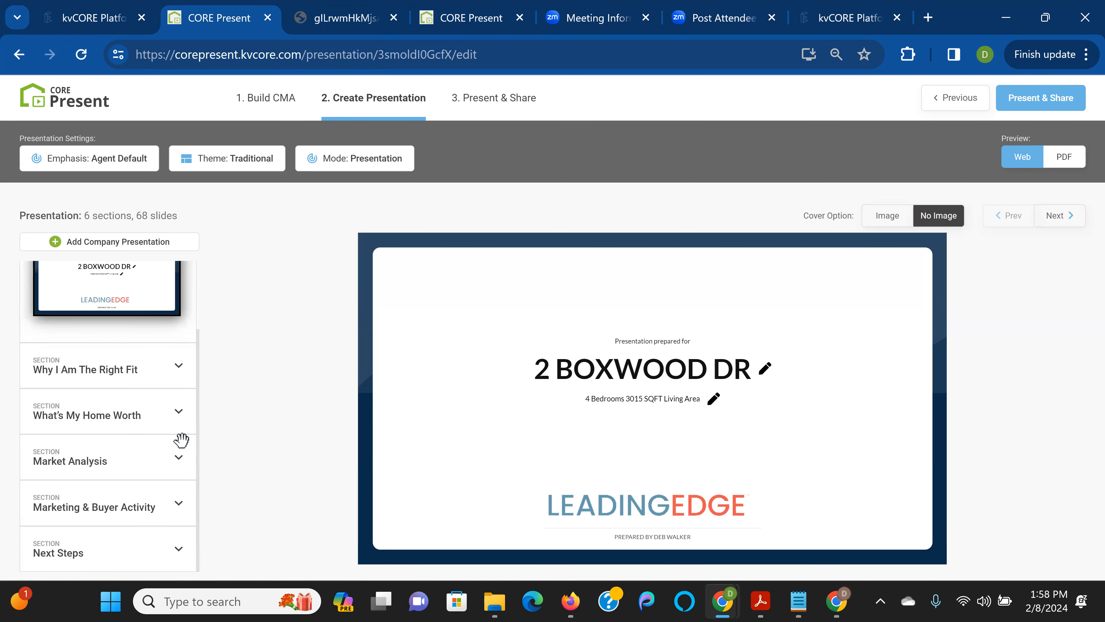
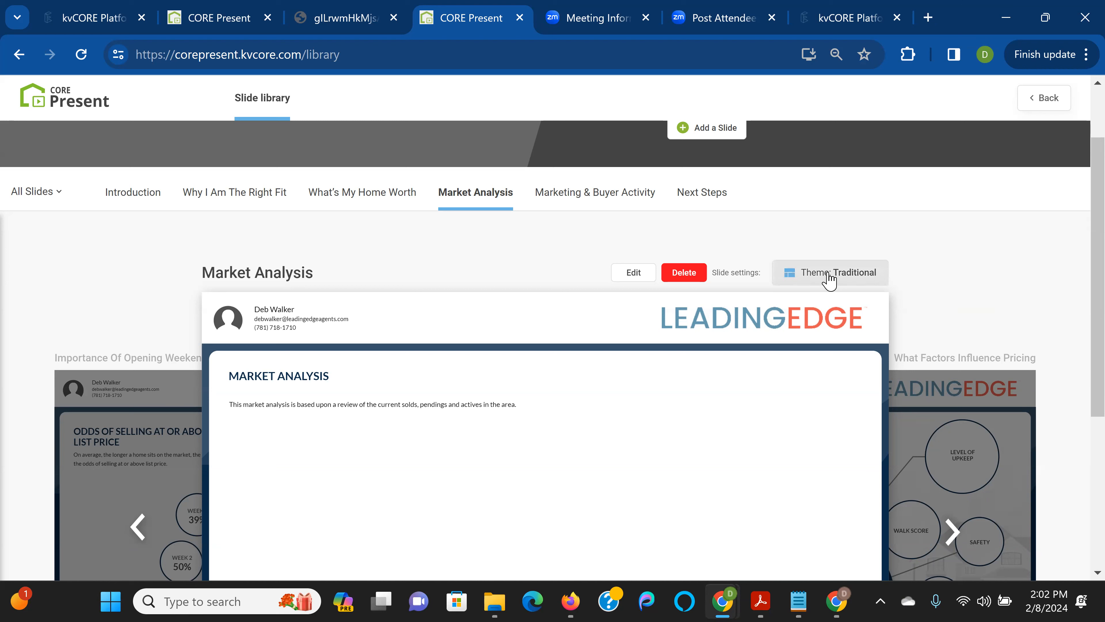
{"action": "left_click", "coordinate": [853, 281]}
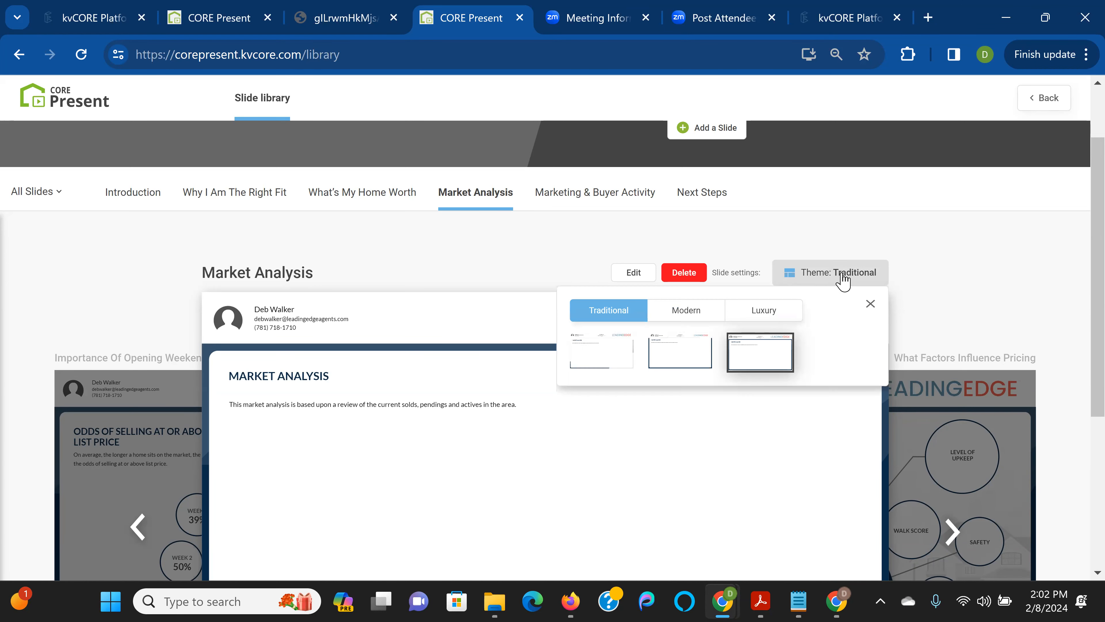
{"action": "left_click", "coordinate": [686, 314]}
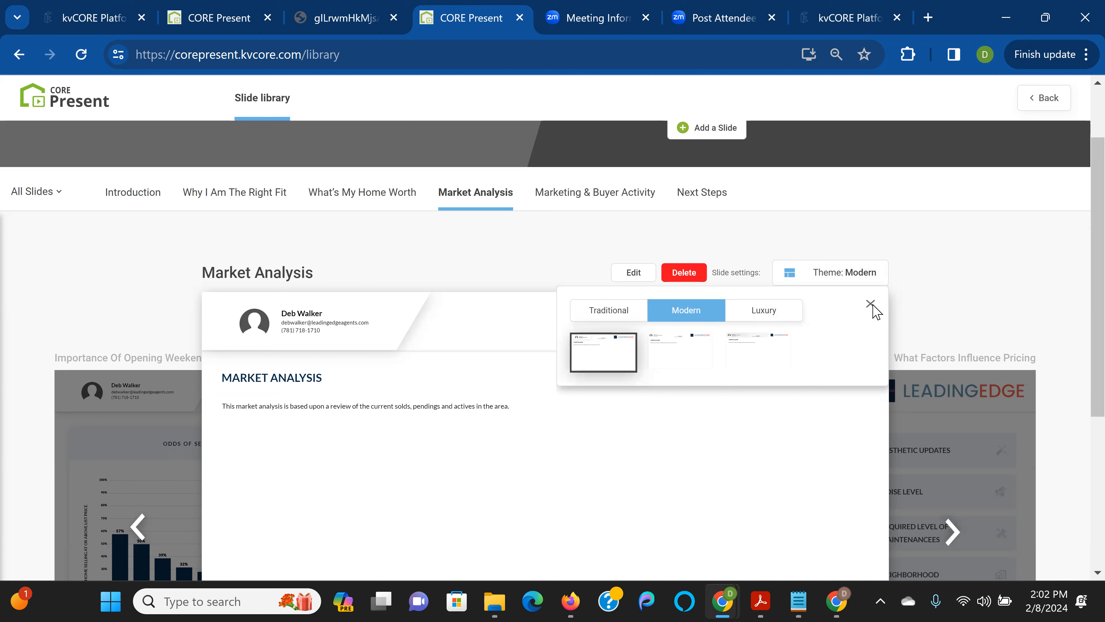
{"action": "left_click", "coordinate": [934, 299]}
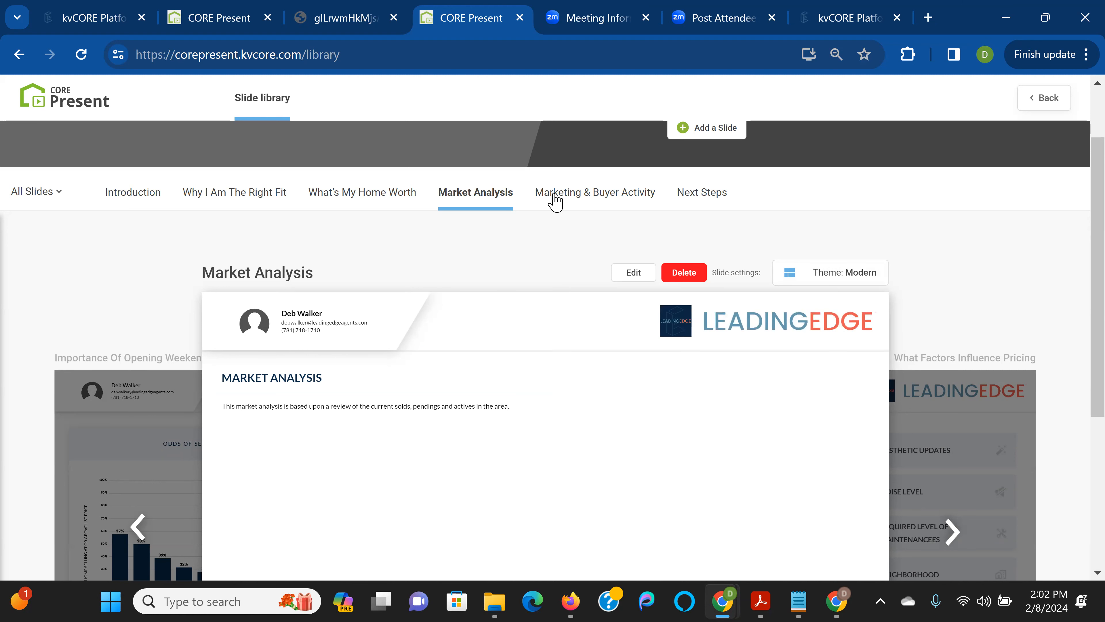
{"action": "left_click", "coordinate": [208, 17]}
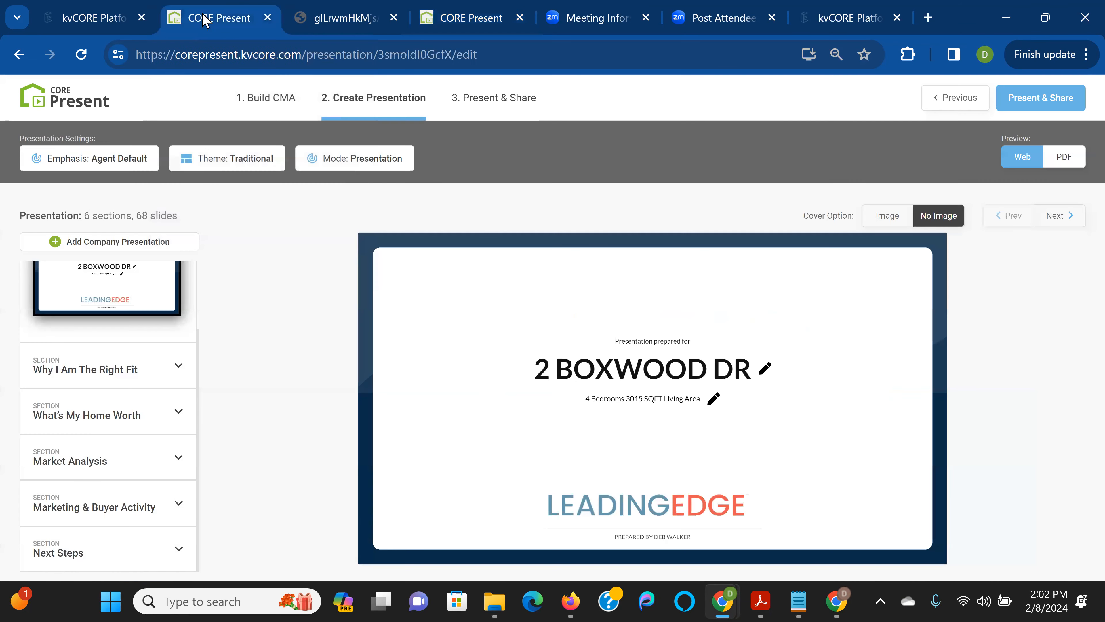
Browse All Slides in the Market Analysis section's slide picker, then close it without adding anything
{"action": "left_click", "coordinate": [102, 460]}
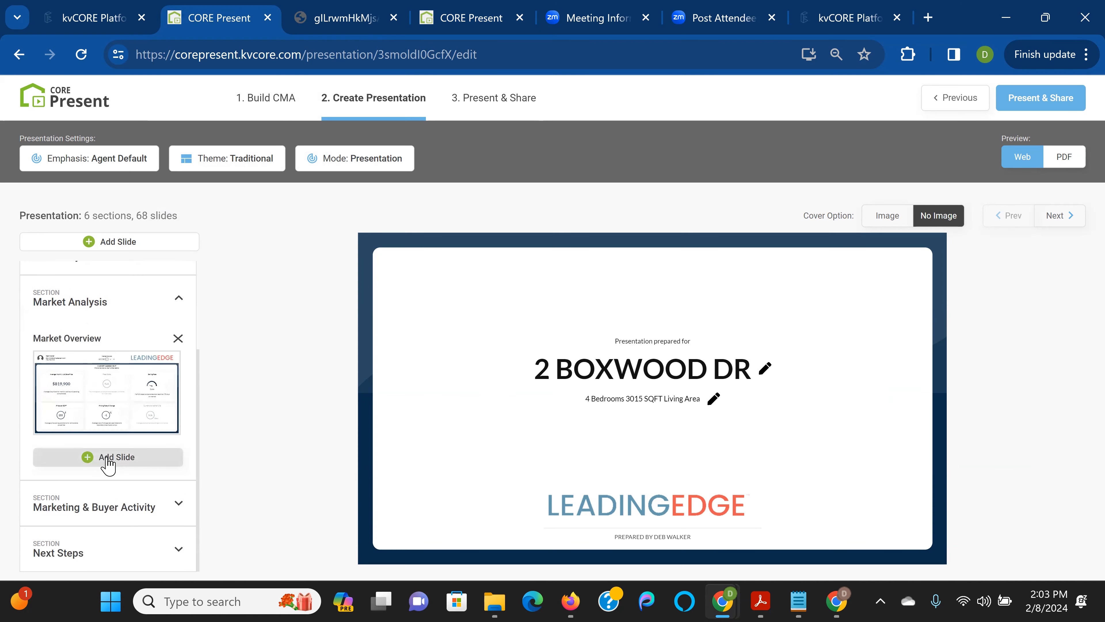
{"action": "left_click", "coordinate": [107, 457]}
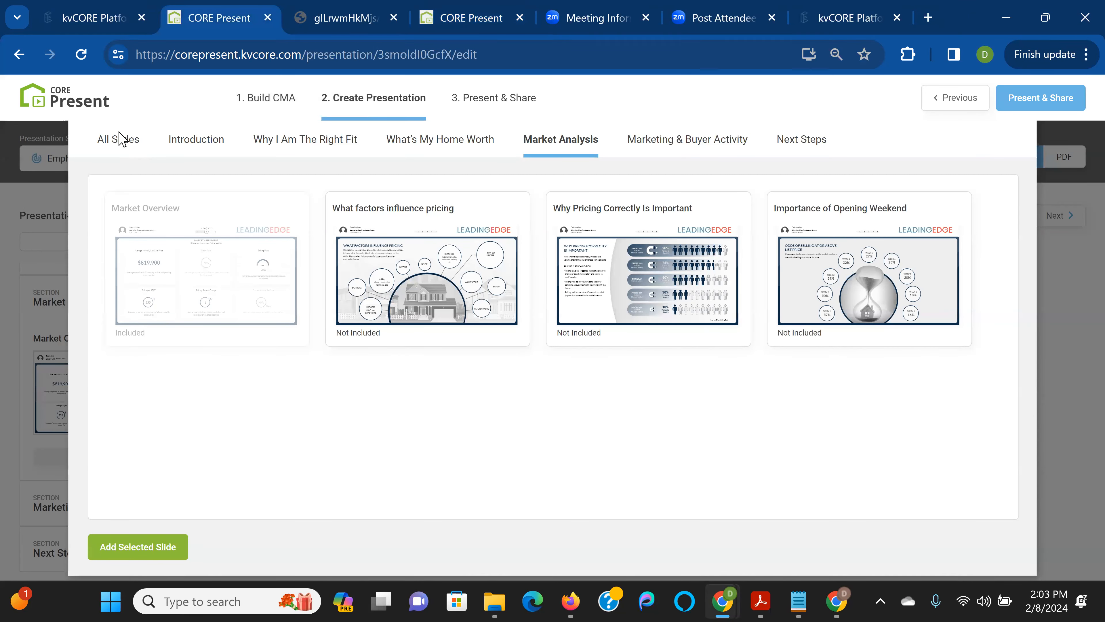
{"action": "left_click", "coordinate": [124, 140]}
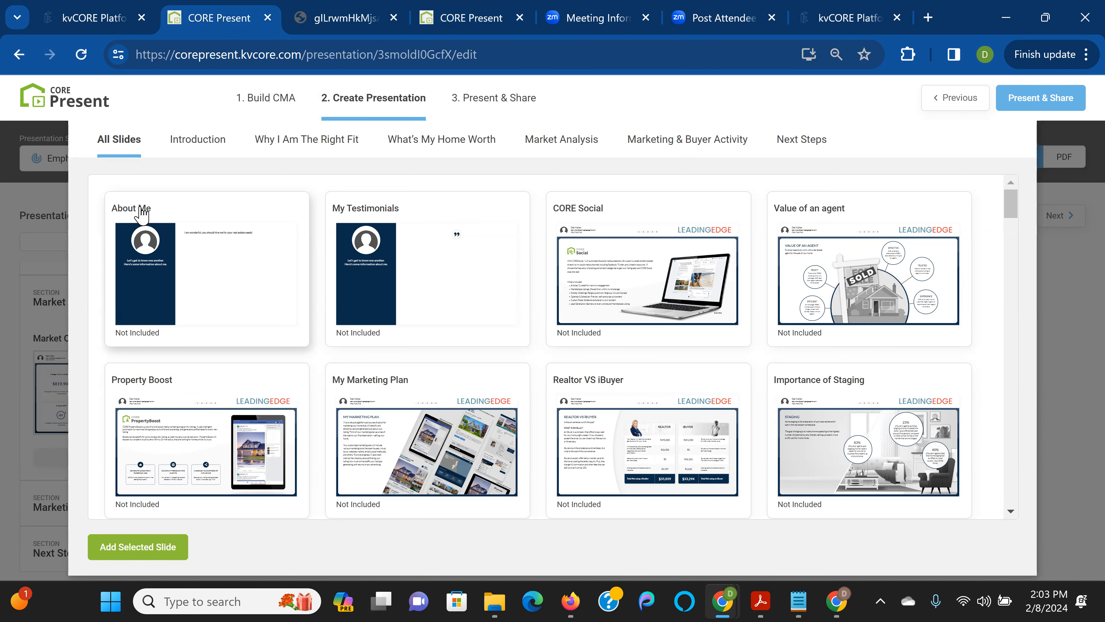
{"action": "left_click", "coordinate": [1042, 160]}
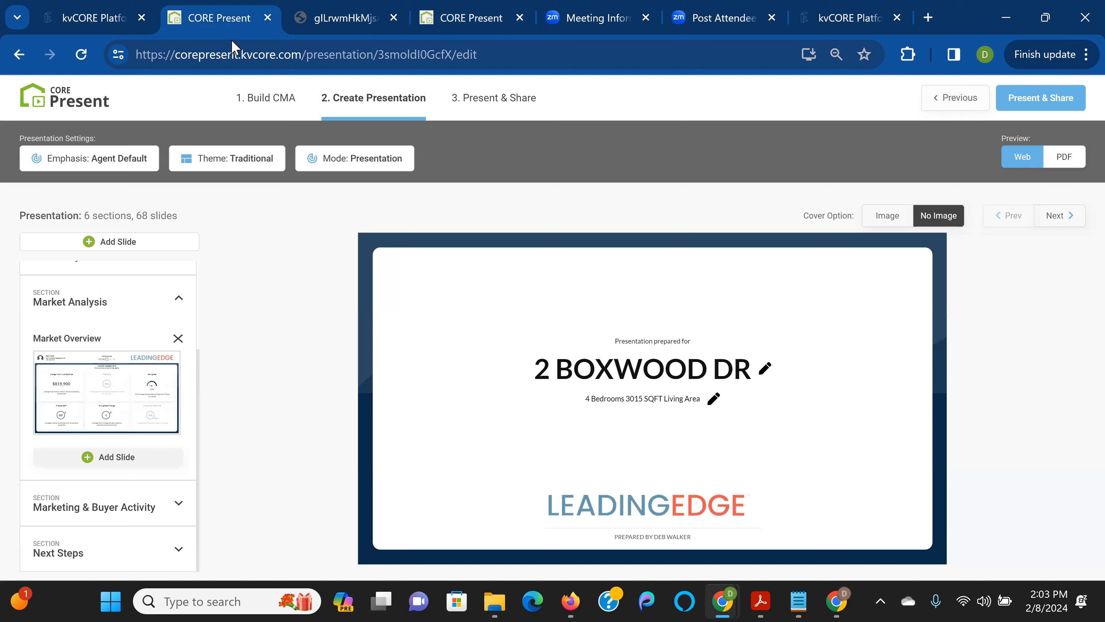
Reload the editor and select the Market Analysis slide card in the Market Analysis section's picker
{"action": "left_click", "coordinate": [82, 54]}
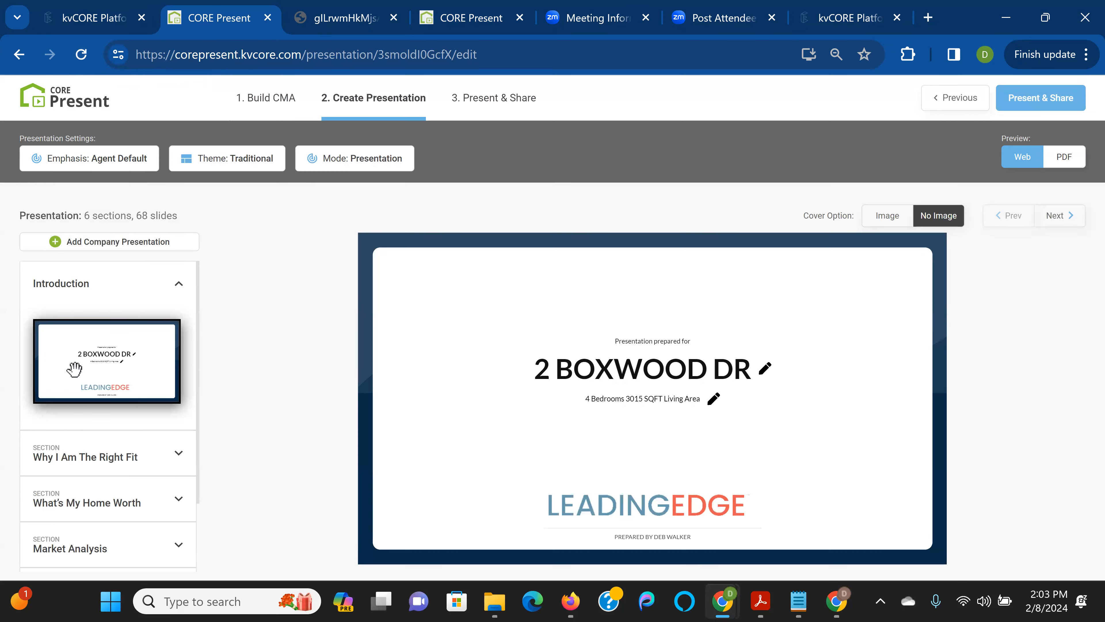
{"action": "scroll", "coordinate": [76, 392], "scroll_direction": "down", "scroll_amount": 2}
{"action": "left_click", "coordinate": [79, 457]}
{"action": "scroll", "coordinate": [79, 457], "scroll_direction": "down", "scroll_amount": 3}
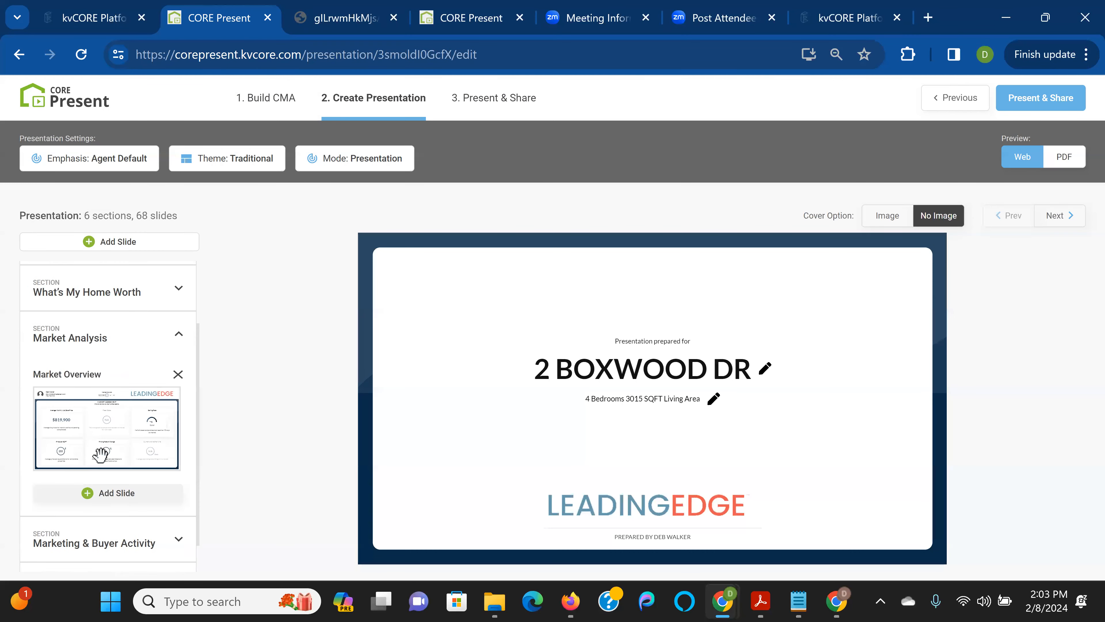
{"action": "left_click", "coordinate": [119, 492]}
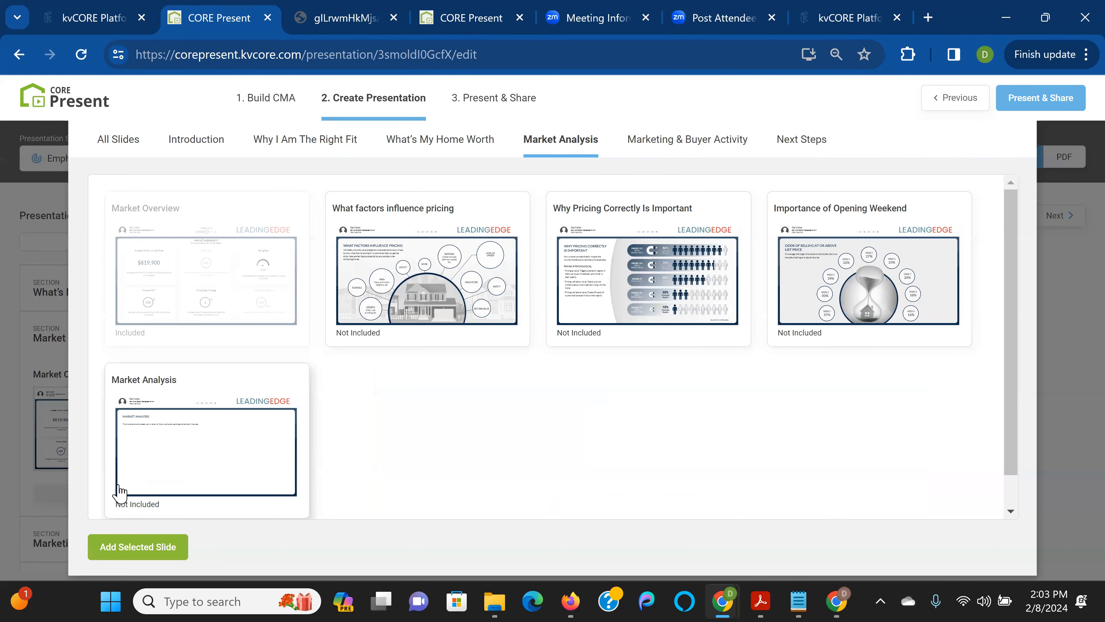
{"action": "left_click", "coordinate": [199, 470]}
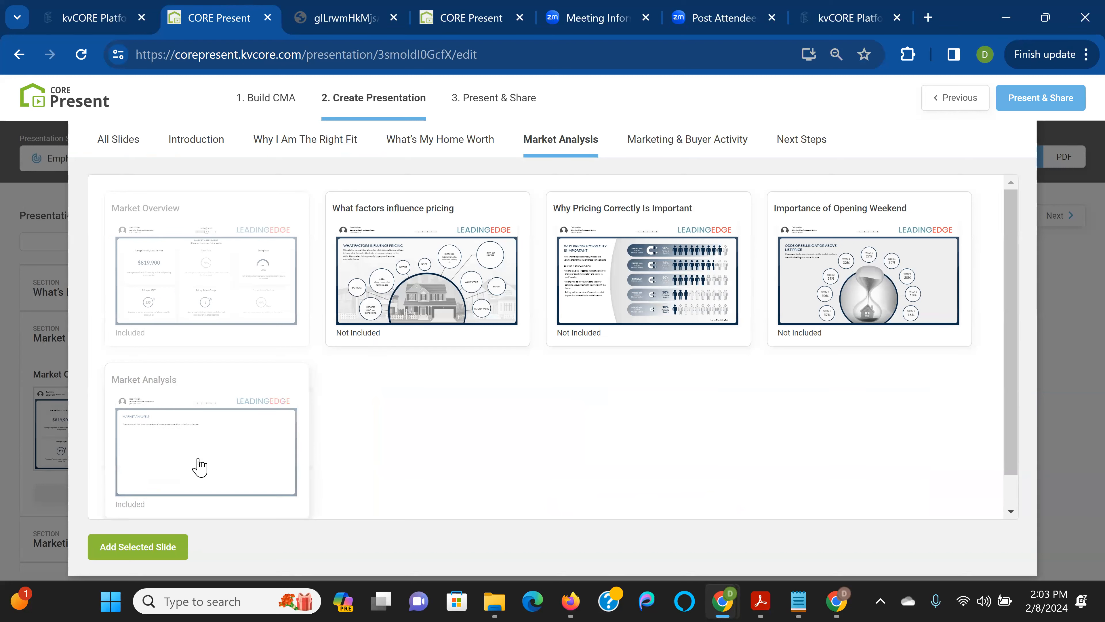
Insert the selected Market Analysis slide after Market Overview, bringing the presentation to 69 slides
{"action": "left_click", "coordinate": [178, 550]}
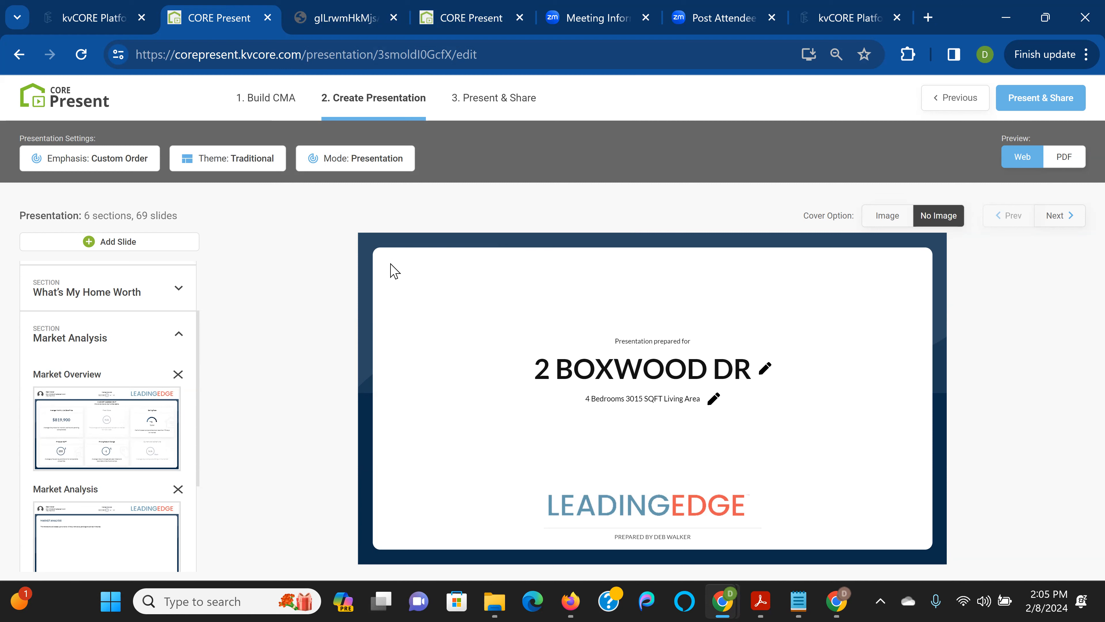
{"action": "mouse_move", "coordinate": [496, 24]}
Remove the LE pledge, stats, checklists, GO Service and related slides from Why I Am The Right Fit
{"action": "scroll", "coordinate": [127, 347], "scroll_direction": "up", "scroll_amount": 2}
{"action": "left_click", "coordinate": [163, 333]}
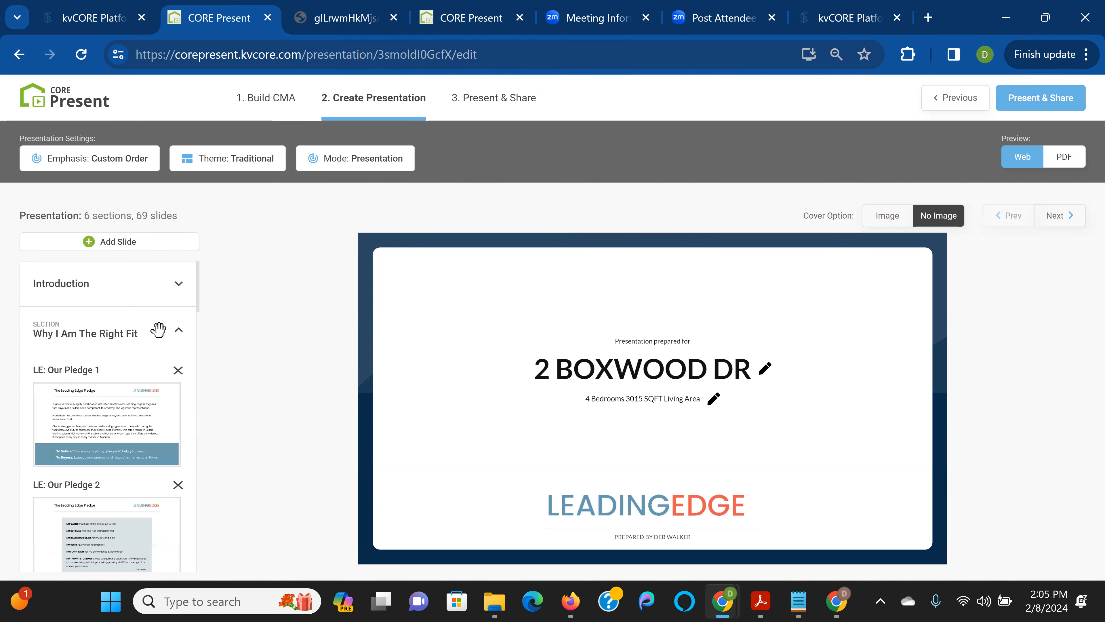
{"action": "scroll", "coordinate": [173, 370], "scroll_direction": "down", "scroll_amount": 2}
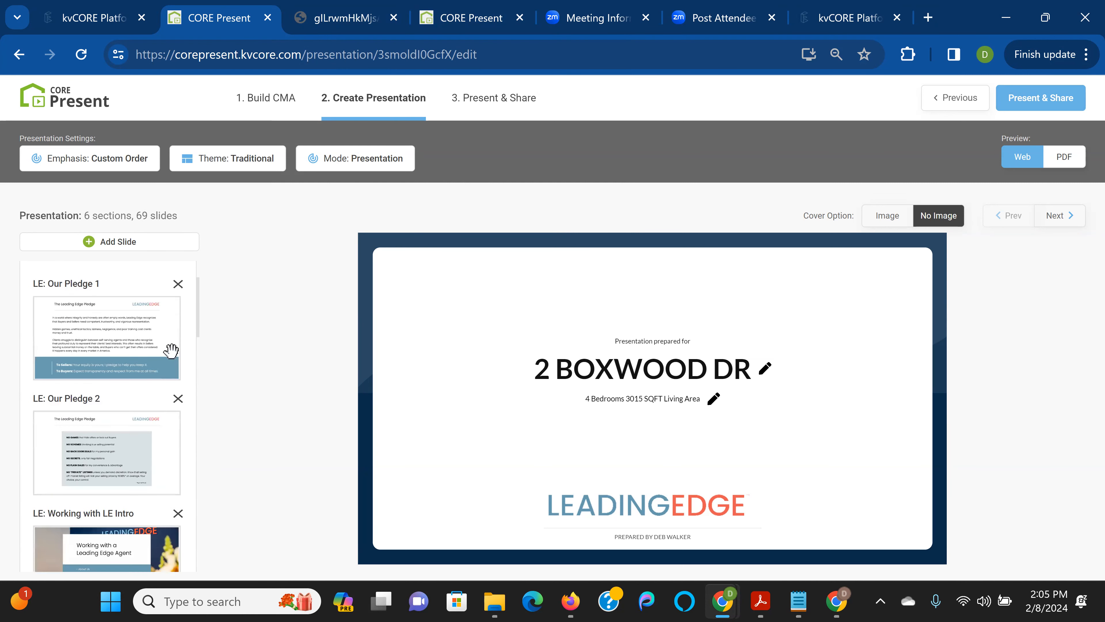
{"action": "left_click", "coordinate": [177, 284]}
{"action": "left_click", "coordinate": [177, 284]}
{"action": "left_click", "coordinate": [177, 284]}
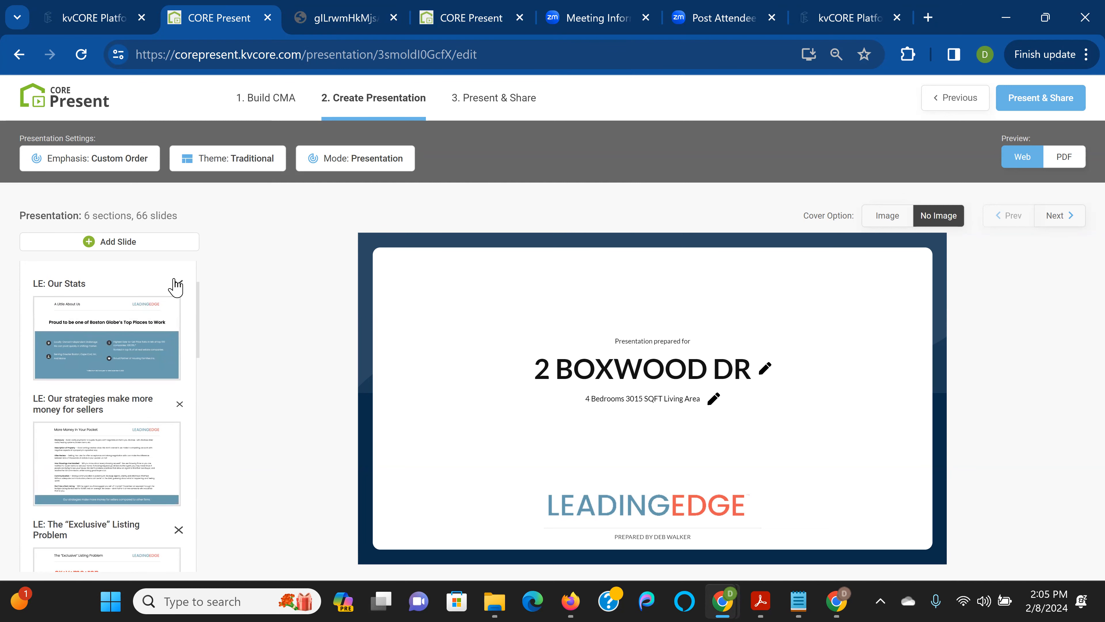
{"action": "left_click", "coordinate": [177, 283]}
{"action": "left_click", "coordinate": [177, 287]}
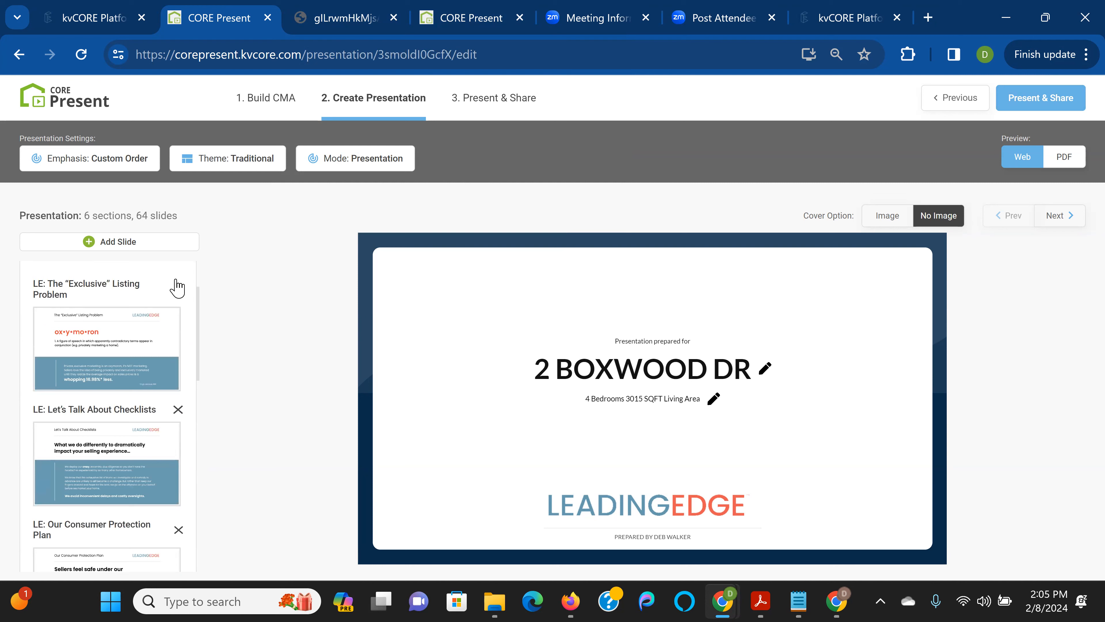
{"action": "left_click", "coordinate": [177, 285]}
{"action": "left_click", "coordinate": [177, 286]}
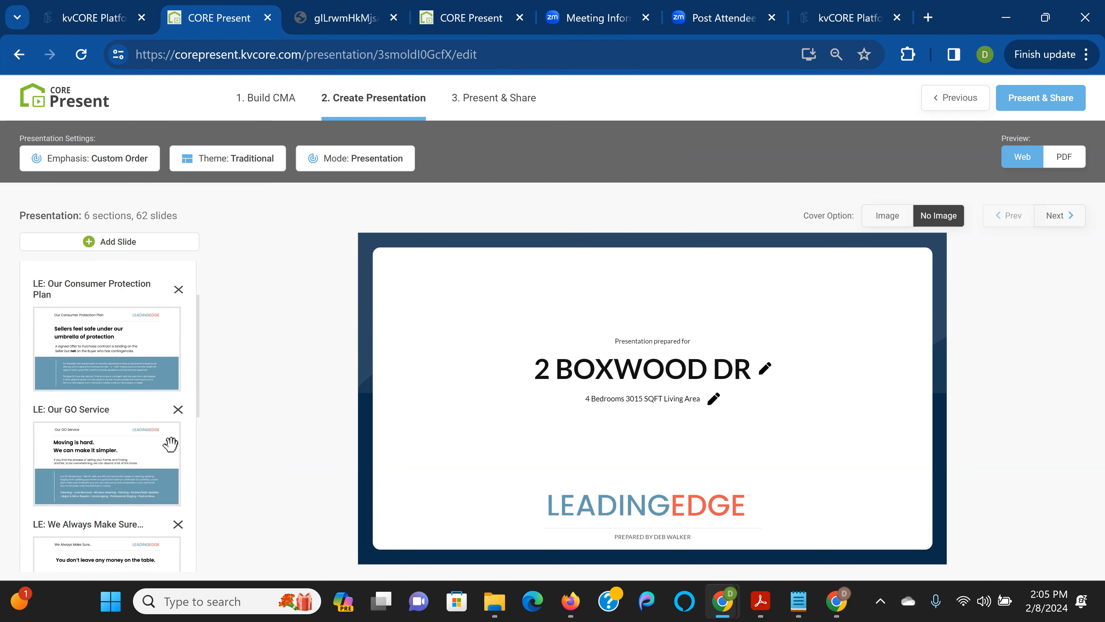
{"action": "left_click", "coordinate": [178, 410]}
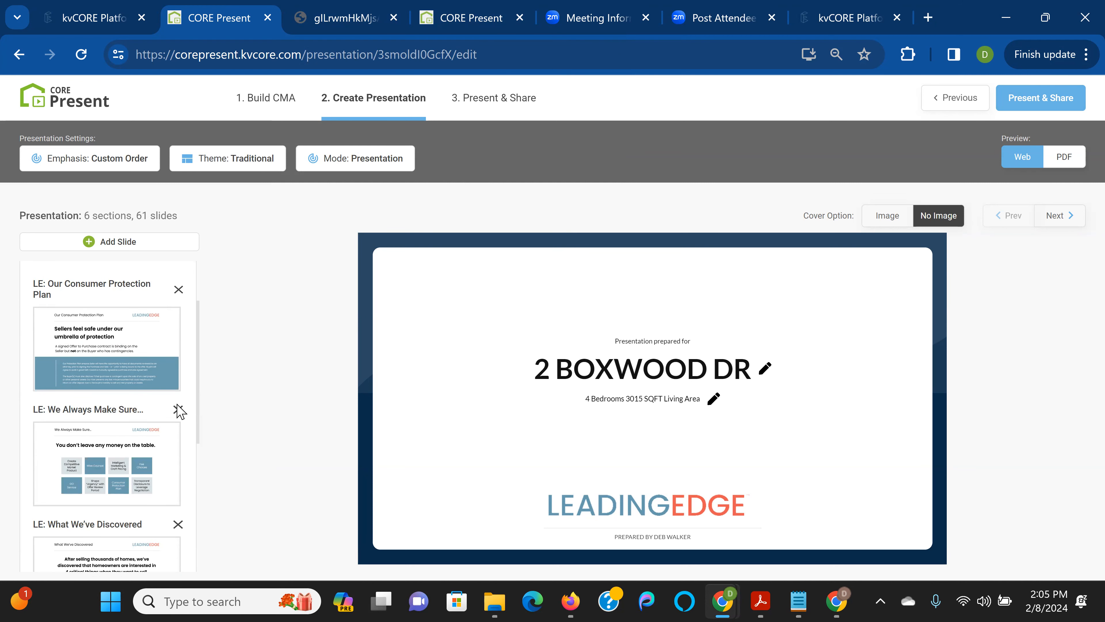
{"action": "left_click", "coordinate": [178, 409]}
{"action": "left_click", "coordinate": [177, 410]}
Remove the pricing-advice slides (You are in Control through Bell Curve, Hyper Local) and both US maps from What's My Home Worth
{"action": "scroll", "coordinate": [153, 417], "scroll_direction": "down", "scroll_amount": 1}
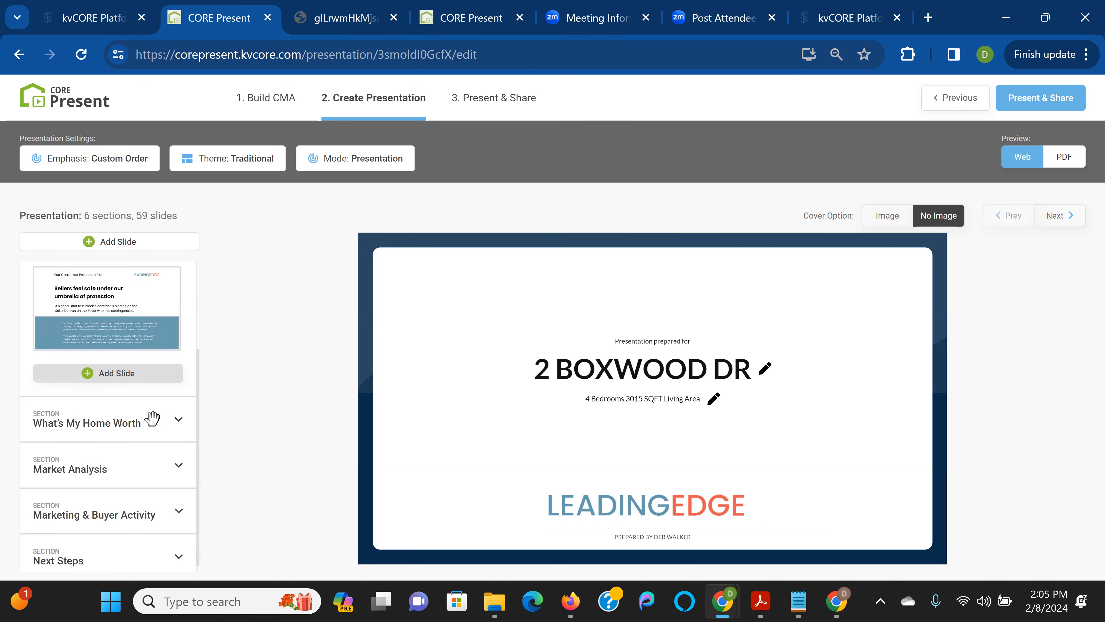
{"action": "left_click", "coordinate": [112, 403]}
{"action": "scroll", "coordinate": [112, 403], "scroll_direction": "down", "scroll_amount": 3}
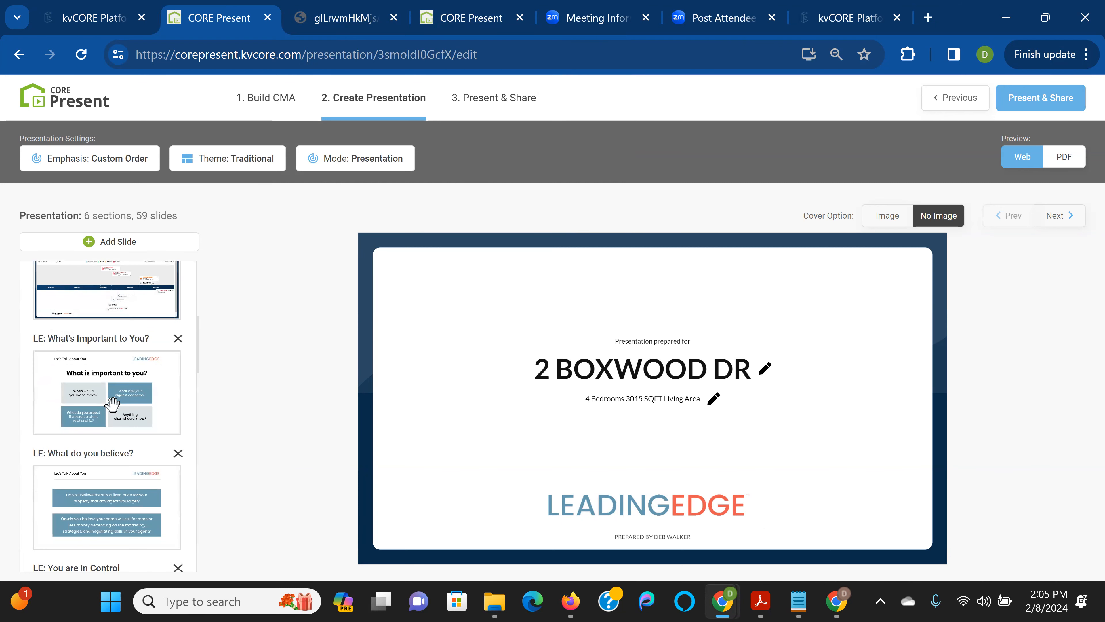
{"action": "scroll", "coordinate": [112, 402], "scroll_direction": "down", "scroll_amount": 8}
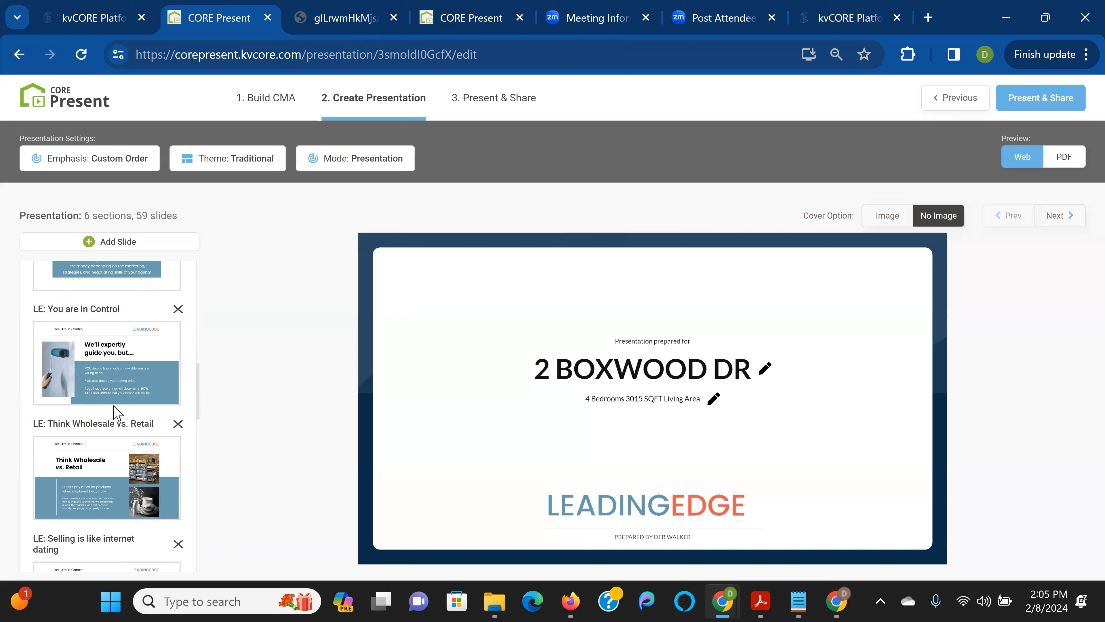
{"action": "scroll", "coordinate": [116, 411], "scroll_direction": "down", "scroll_amount": 2}
{"action": "scroll", "coordinate": [162, 353], "scroll_direction": "up", "scroll_amount": 5}
{"action": "left_click", "coordinate": [178, 309]}
{"action": "left_click", "coordinate": [178, 310]}
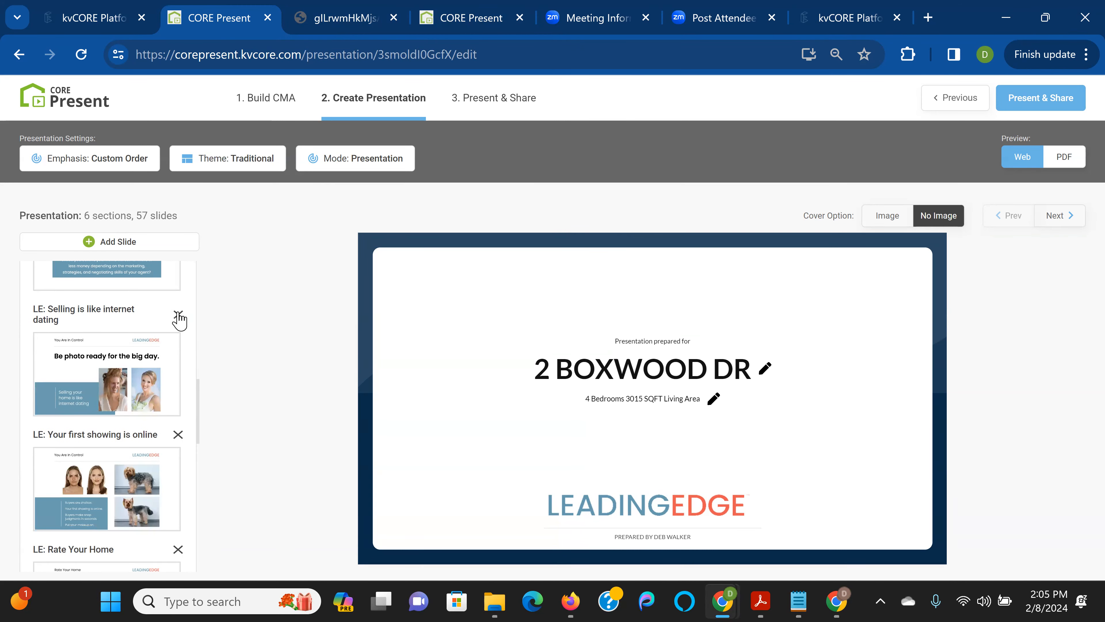
{"action": "left_click", "coordinate": [178, 314]}
{"action": "left_click", "coordinate": [178, 310]}
{"action": "left_click", "coordinate": [178, 310]}
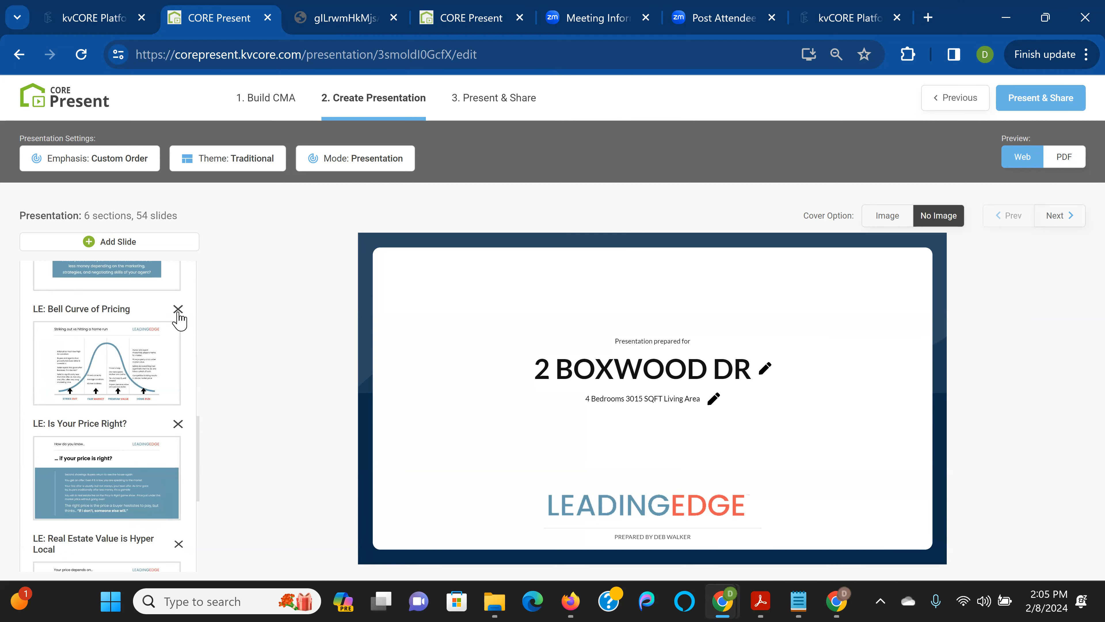
{"action": "left_click", "coordinate": [178, 310]}
{"action": "left_click", "coordinate": [178, 310]}
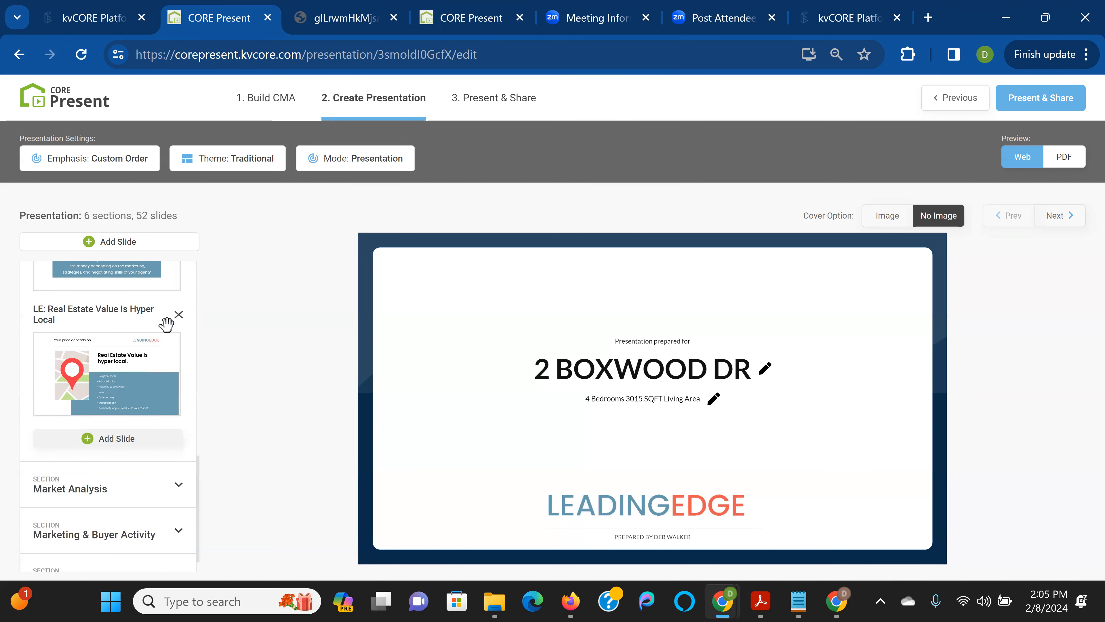
{"action": "left_click", "coordinate": [178, 314]}
{"action": "scroll", "coordinate": [115, 450], "scroll_direction": "down", "scroll_amount": 5}
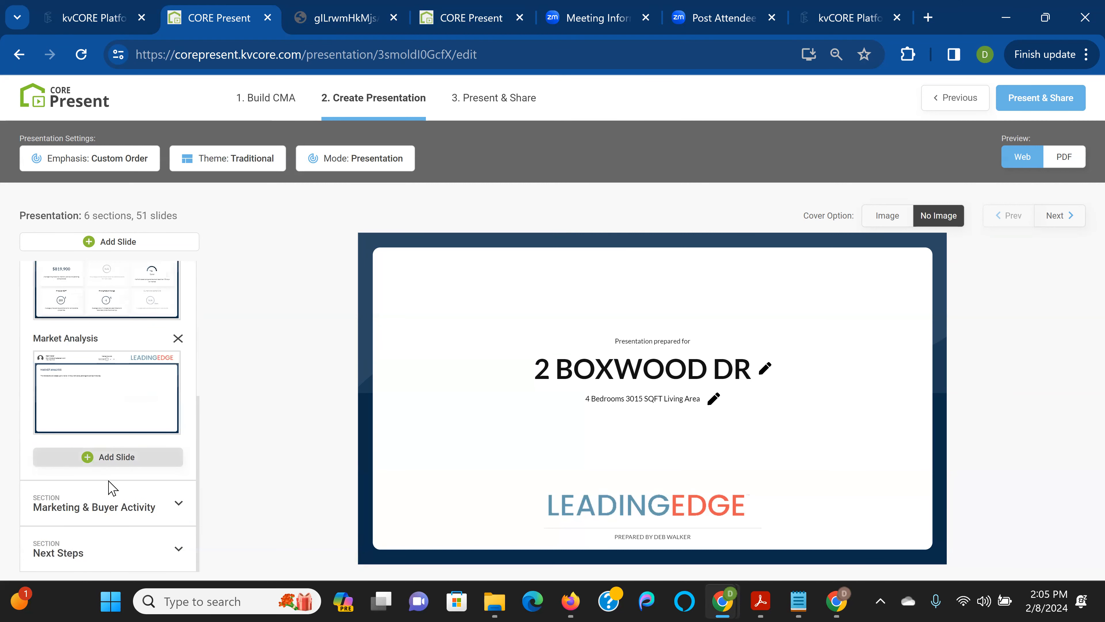
{"action": "scroll", "coordinate": [108, 483], "scroll_direction": "down", "scroll_amount": 6}
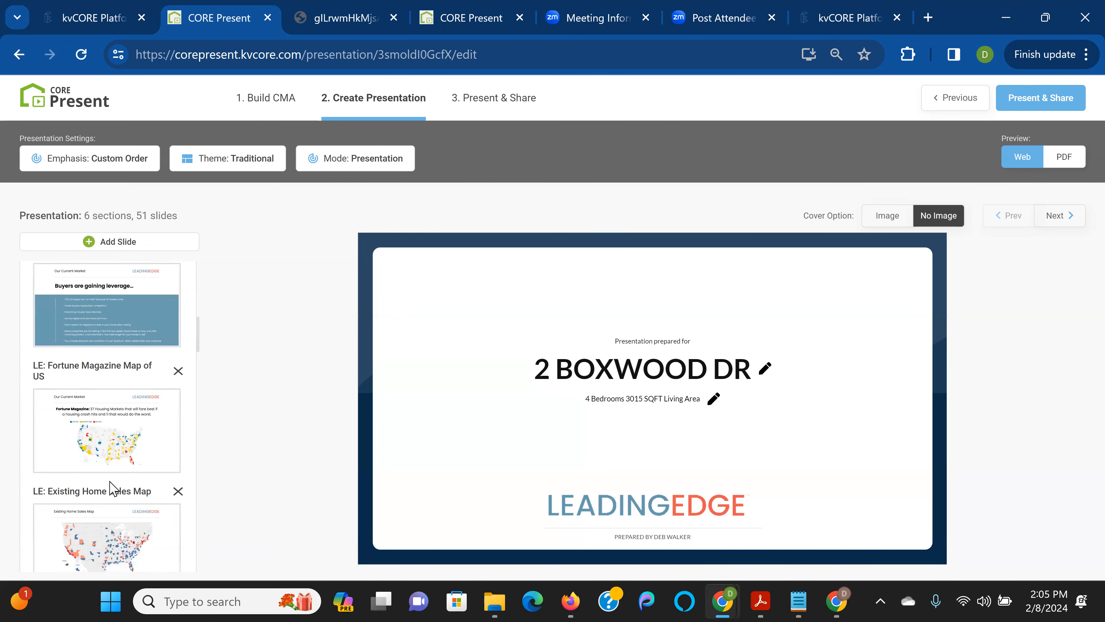
{"action": "left_click", "coordinate": [178, 371]}
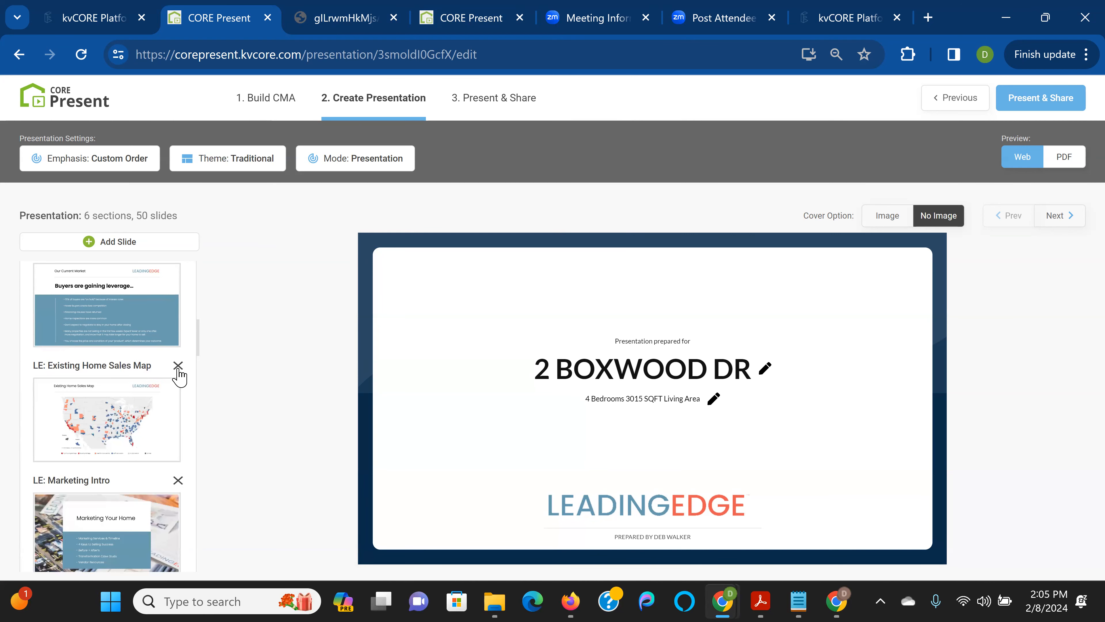
{"action": "left_click", "coordinate": [178, 366]}
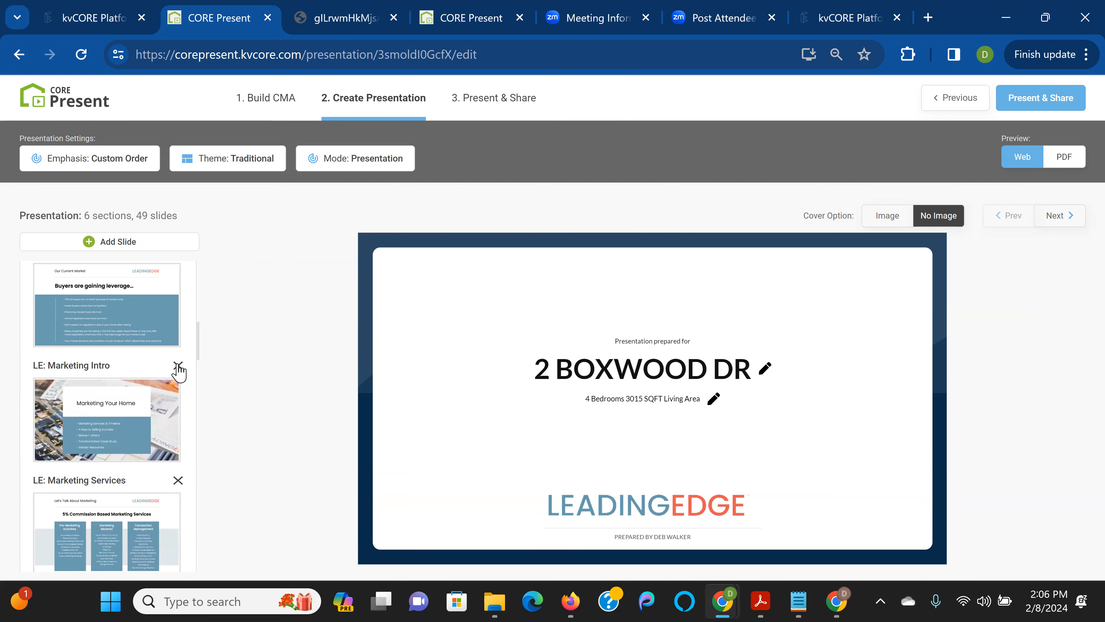
Delete the marketing, decluttering, improvement, staging, curb appeal, Condo Case Study and Preferred Network slides
{"action": "left_click", "coordinate": [178, 367]}
{"action": "left_click", "coordinate": [178, 366]}
{"action": "left_click", "coordinate": [177, 367]}
{"action": "left_click", "coordinate": [178, 366]}
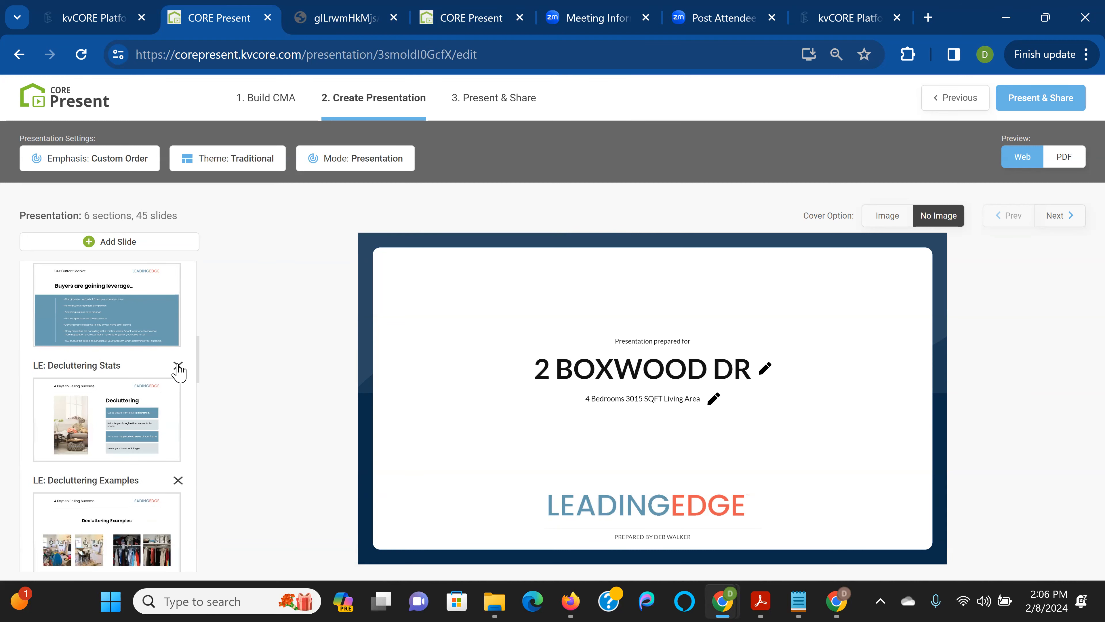
{"action": "left_click", "coordinate": [178, 367]}
{"action": "left_click", "coordinate": [178, 366]}
{"action": "left_click", "coordinate": [178, 367]}
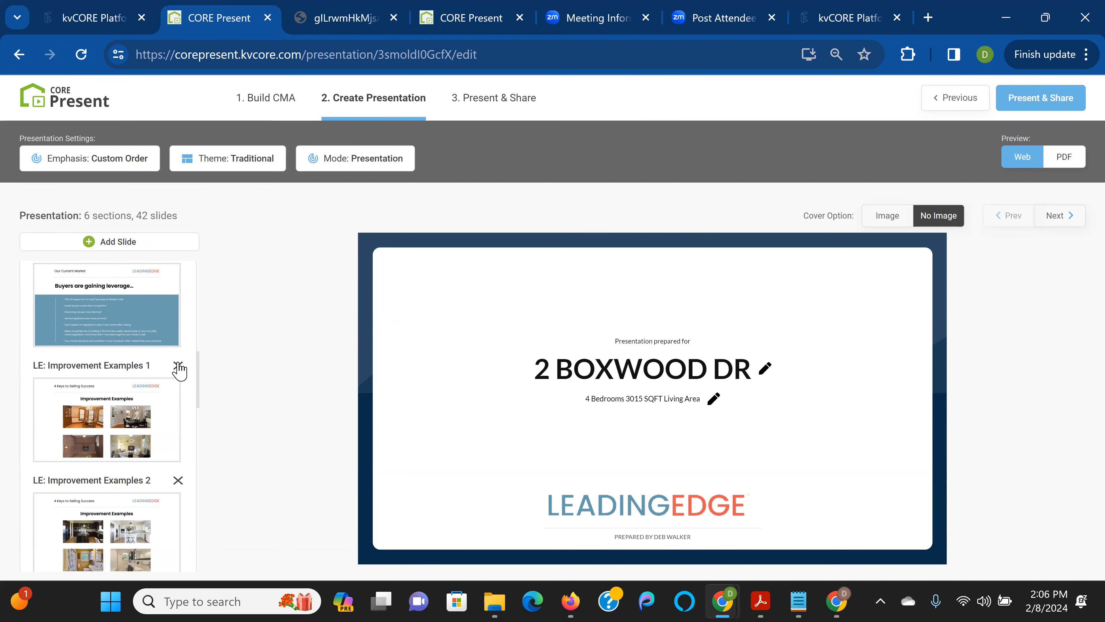
{"action": "left_click", "coordinate": [178, 367]}
{"action": "left_click", "coordinate": [178, 366]}
{"action": "left_click", "coordinate": [177, 367]}
{"action": "left_click", "coordinate": [178, 366]}
{"action": "left_click", "coordinate": [178, 366]}
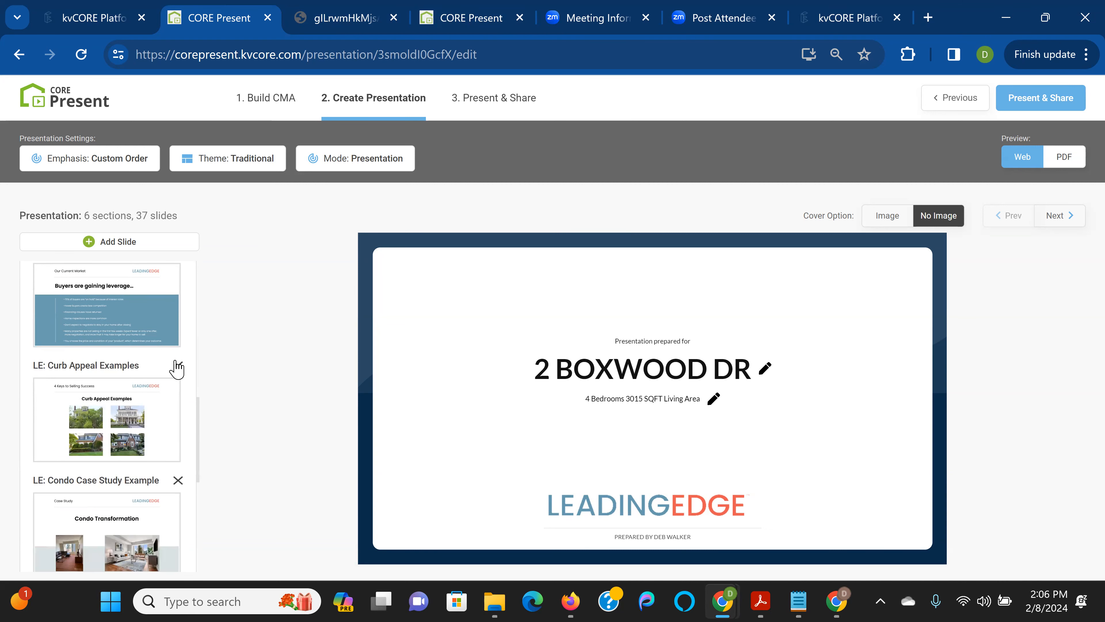
{"action": "left_click", "coordinate": [177, 367]}
{"action": "left_click", "coordinate": [178, 366]}
{"action": "left_click", "coordinate": [178, 367]}
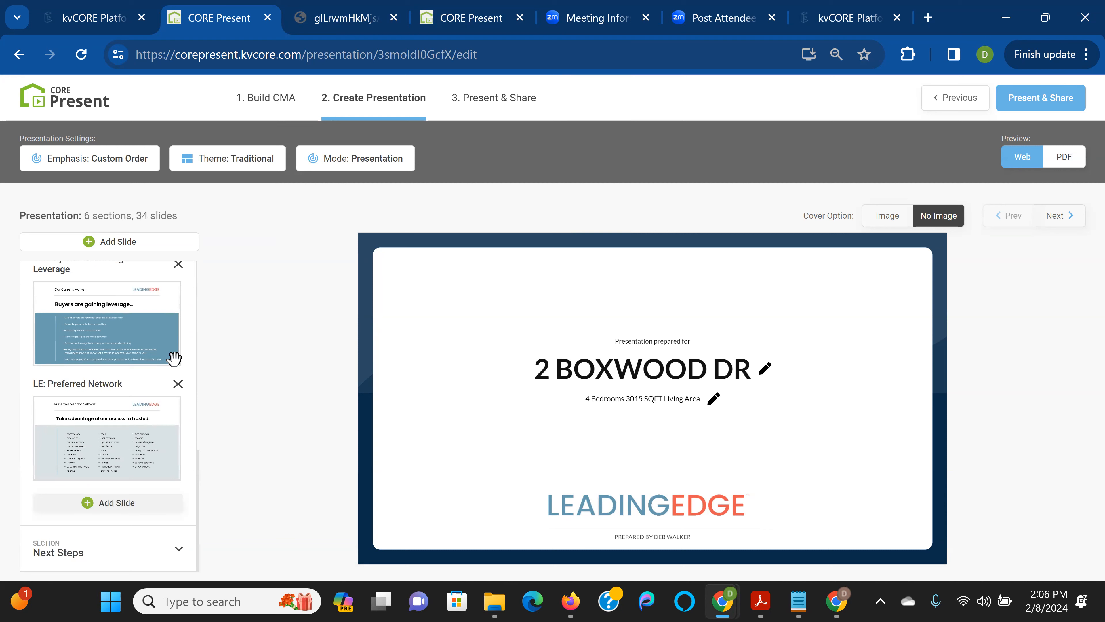
{"action": "left_click", "coordinate": [177, 385]}
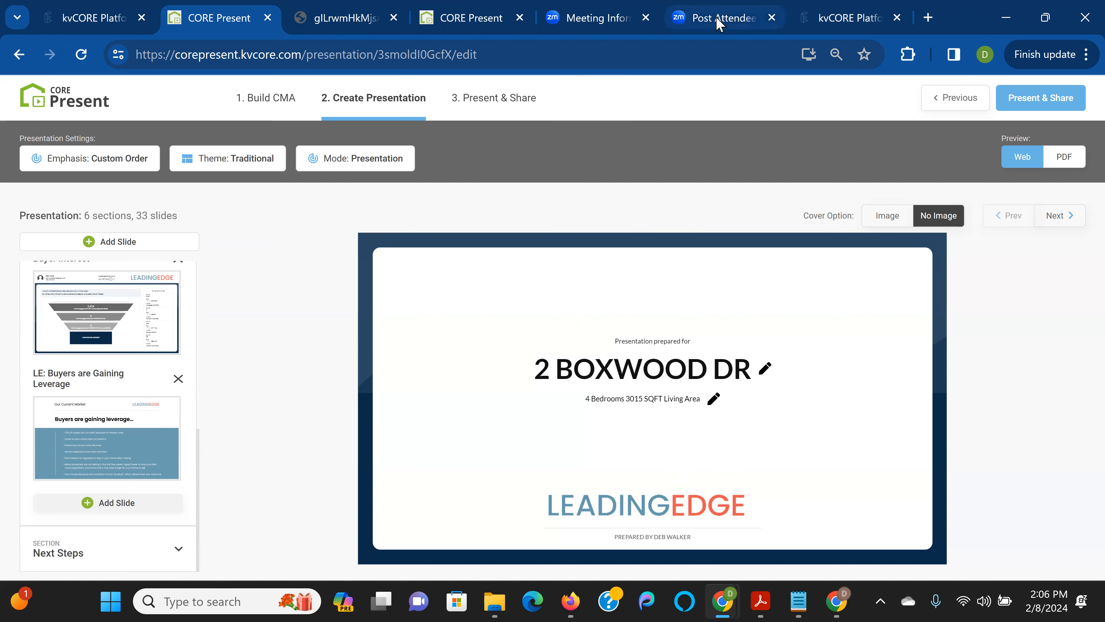
{"action": "mouse_move", "coordinate": [726, 600]}
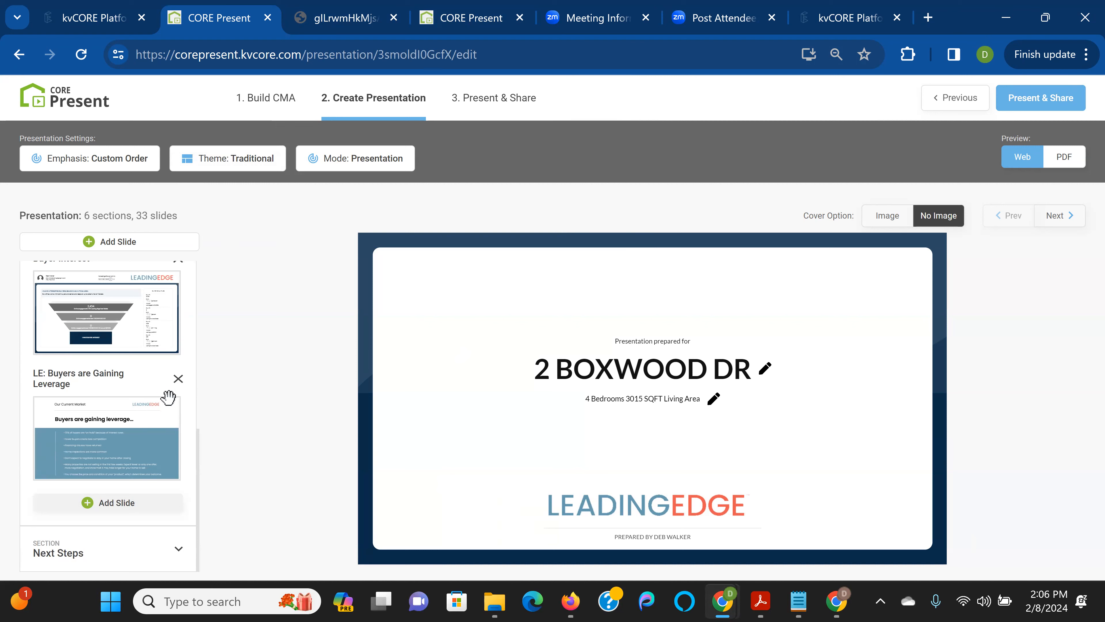
Delete the LE: Buyers are Gaining Leverage slide, leaving 32 slides
{"action": "left_click", "coordinate": [178, 380]}
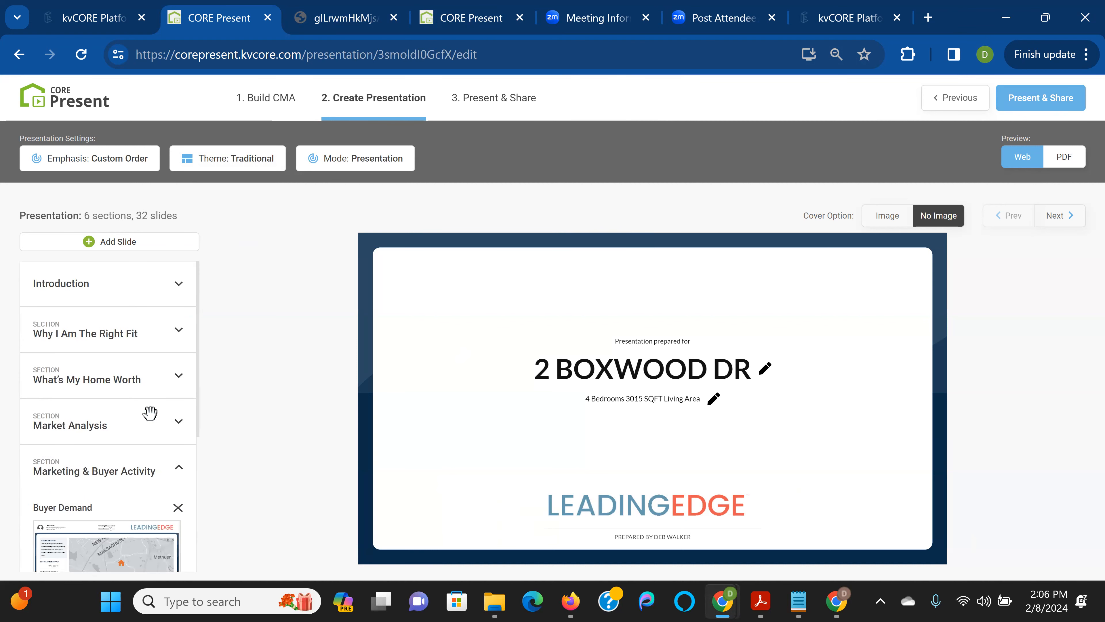
{"action": "left_click", "coordinate": [129, 340]}
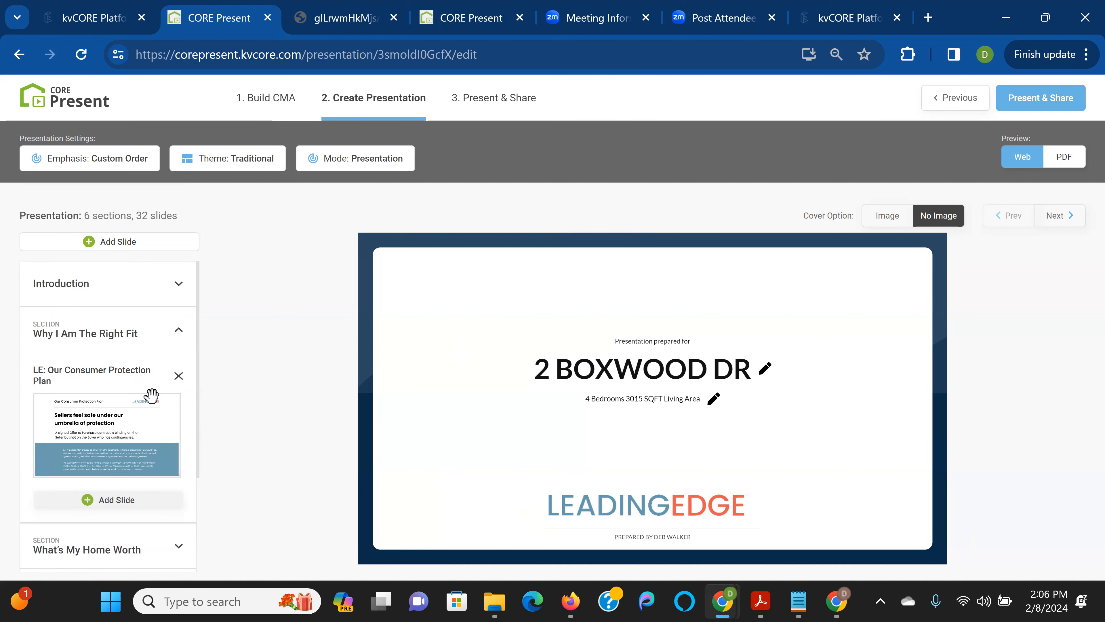
{"action": "scroll", "coordinate": [129, 449], "scroll_direction": "down", "scroll_amount": 2}
{"action": "left_click", "coordinate": [129, 457]}
{"action": "scroll", "coordinate": [148, 391], "scroll_direction": "down", "scroll_amount": 10}
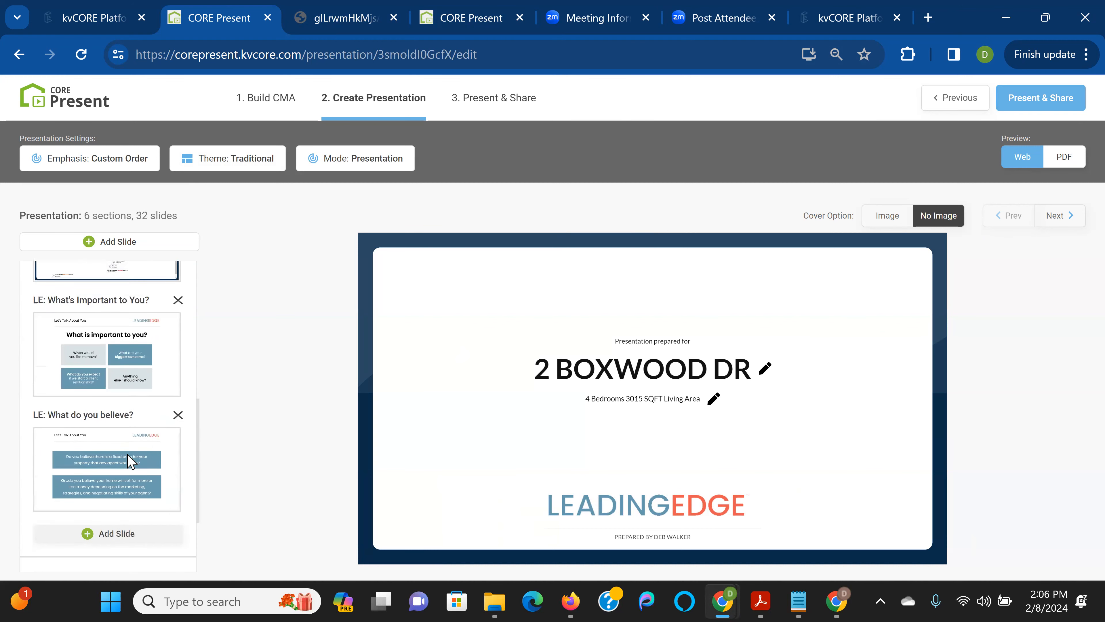
{"action": "scroll", "coordinate": [111, 449], "scroll_direction": "down", "scroll_amount": 1}
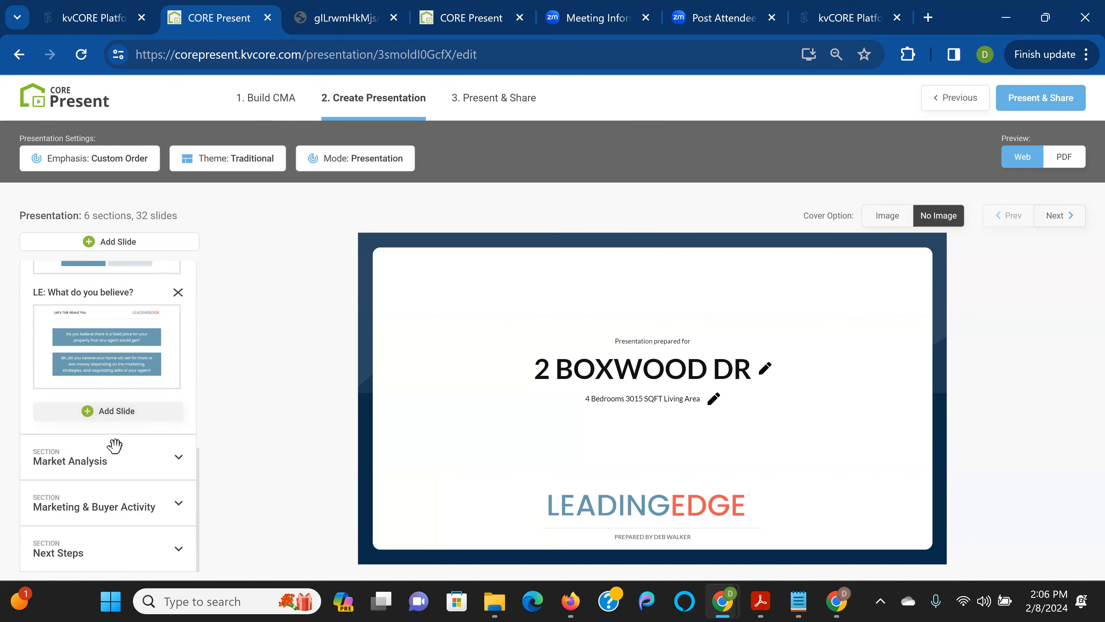
Preview the CMA - Overview map slide under What's My Home Worth, then expand Market Analysis
{"action": "left_click", "coordinate": [116, 453]}
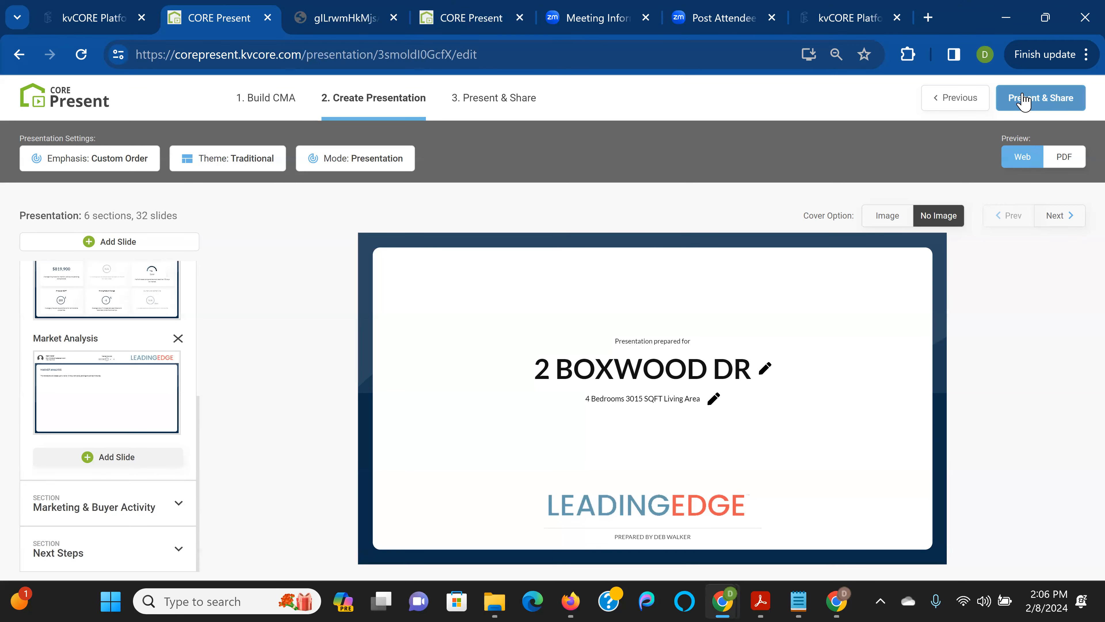
{"action": "scroll", "coordinate": [72, 340], "scroll_direction": "up", "scroll_amount": 5}
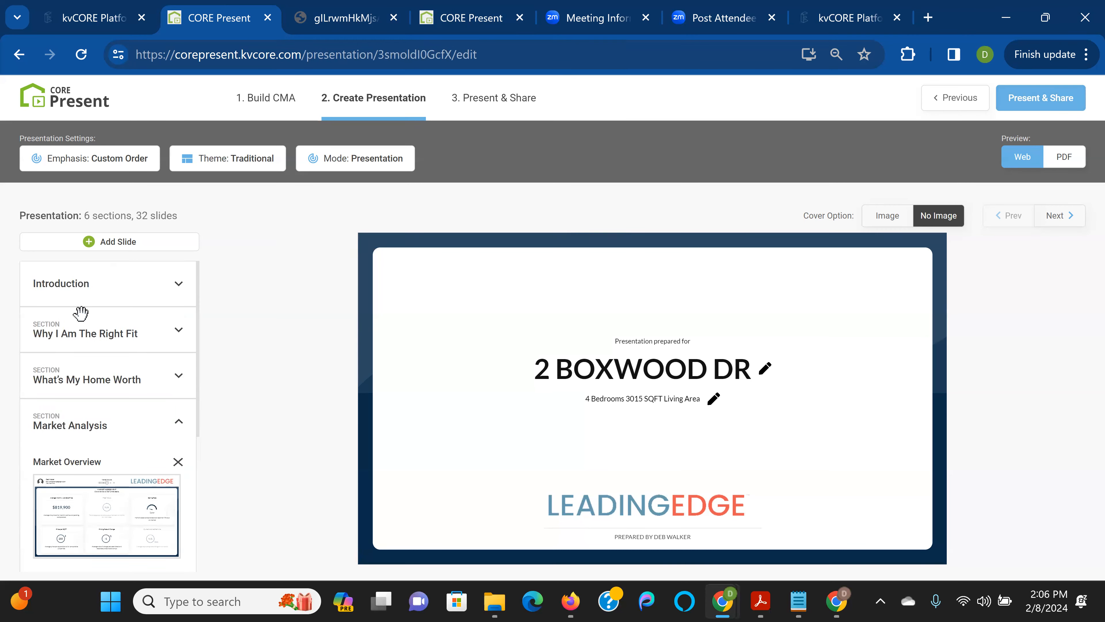
{"action": "left_click", "coordinate": [116, 351]}
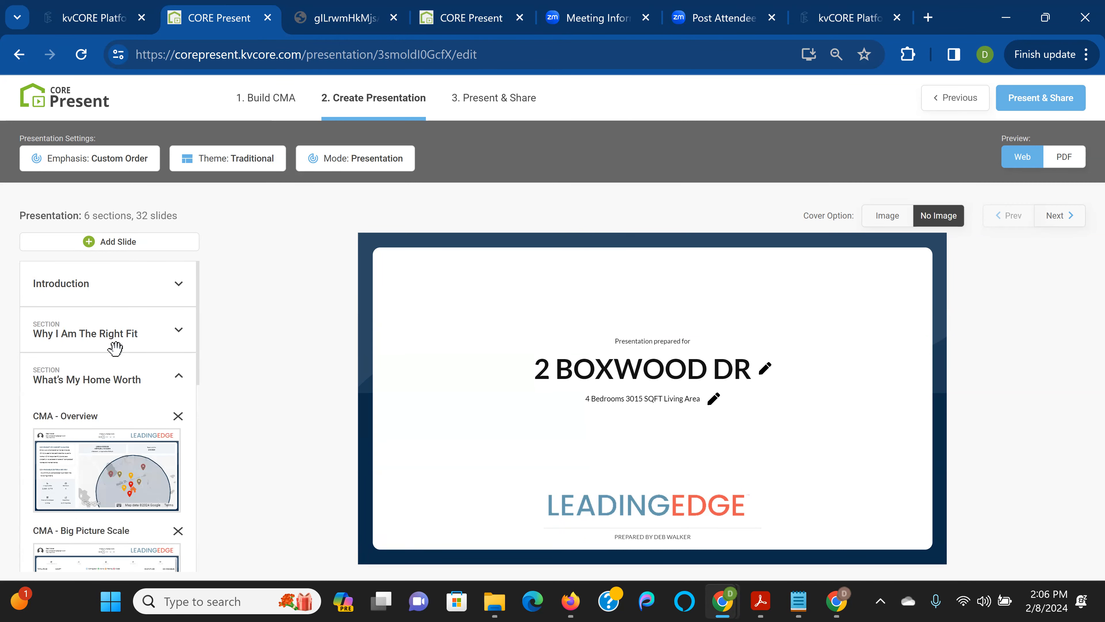
{"action": "left_click", "coordinate": [133, 467]}
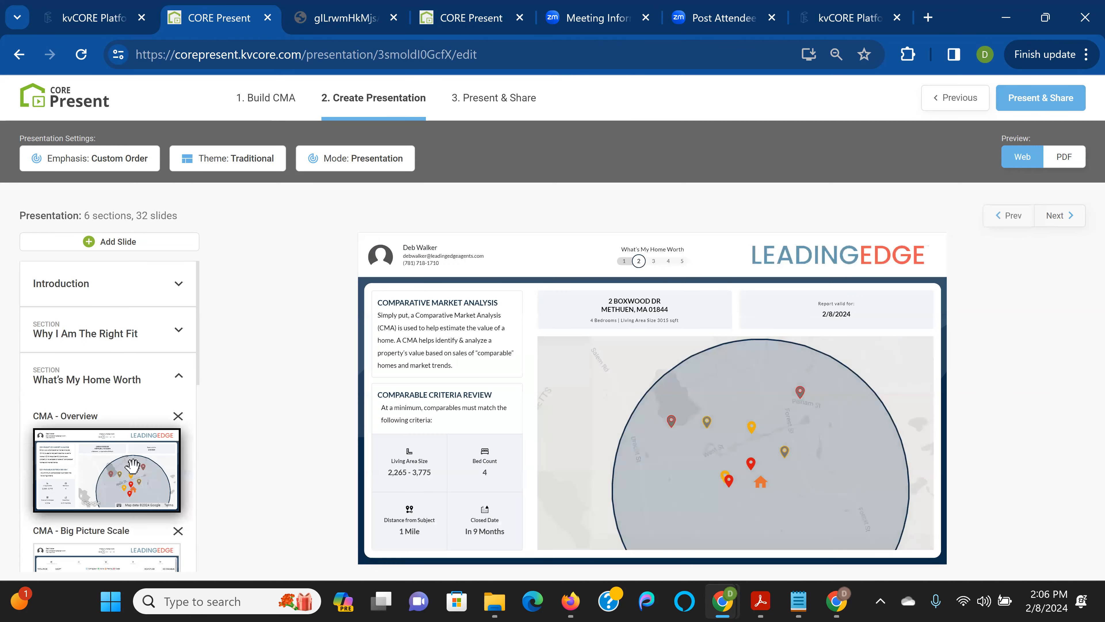
{"action": "scroll", "coordinate": [131, 458], "scroll_direction": "down", "scroll_amount": 4}
{"action": "scroll", "coordinate": [122, 438], "scroll_direction": "down", "scroll_amount": 5}
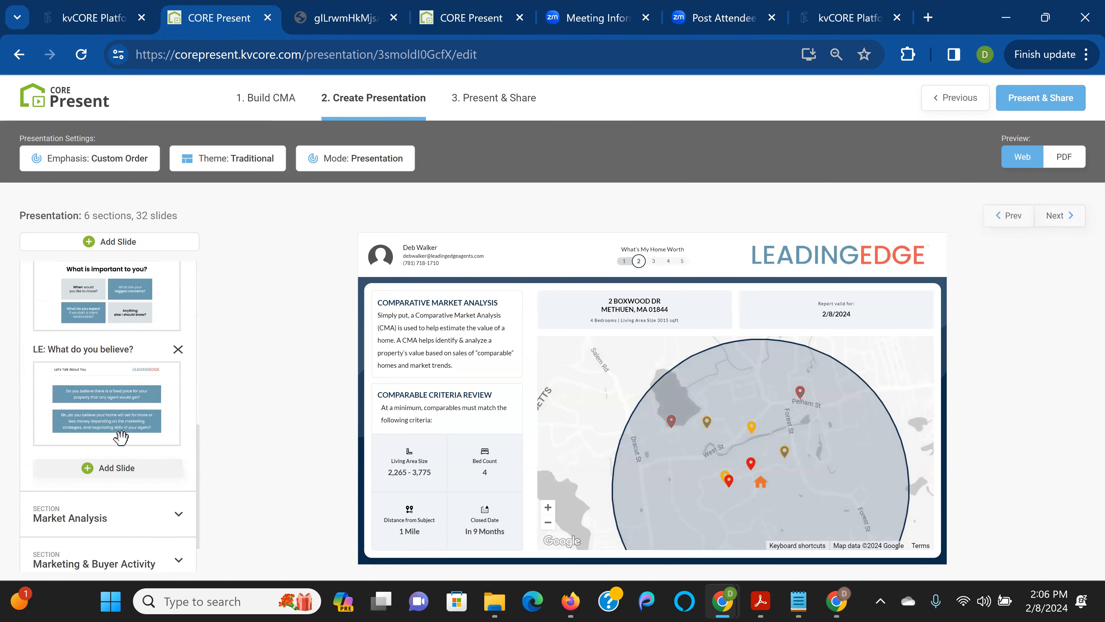
{"action": "left_click", "coordinate": [122, 492]}
{"action": "scroll", "coordinate": [122, 490], "scroll_direction": "down", "scroll_amount": 5}
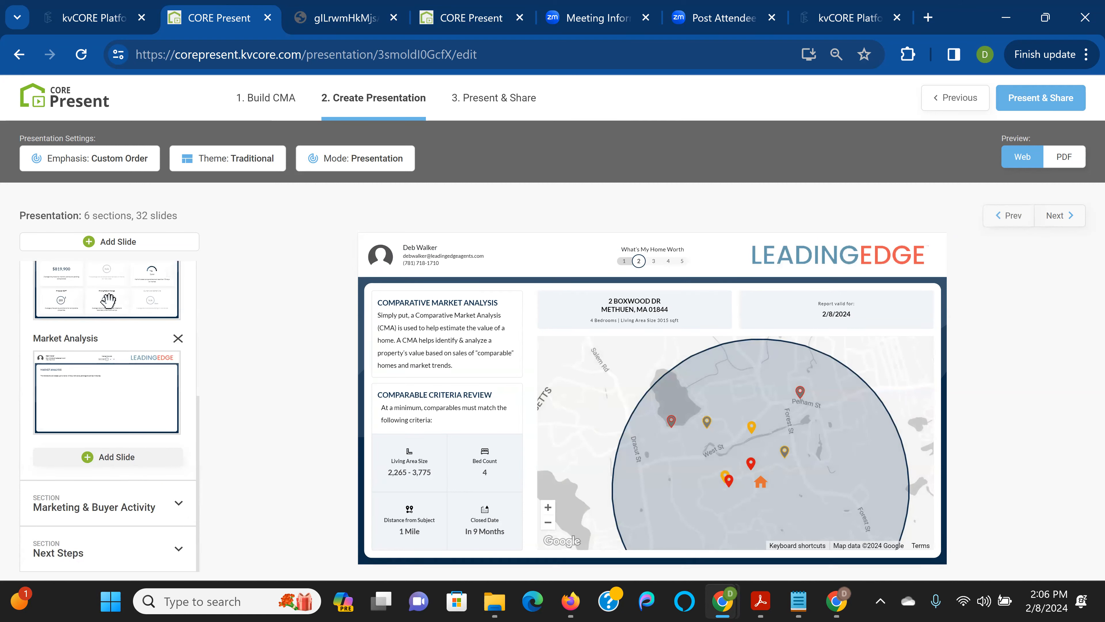
Drag the collapsed Market Analysis section into fourth place, directly below What's My Home Worth
{"action": "scroll", "coordinate": [137, 361], "scroll_direction": "up", "scroll_amount": 4}
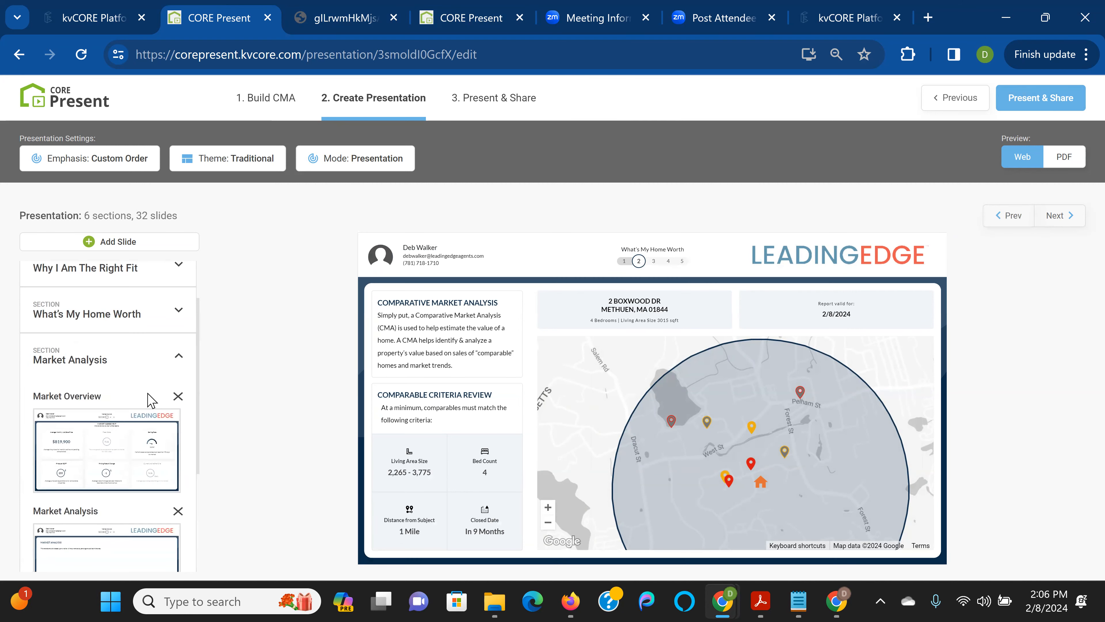
{"action": "left_click", "coordinate": [131, 338]}
{"action": "left_click_drag", "start_coordinate": [92, 429], "coordinate": [83, 377]}
{"action": "left_click_drag", "start_coordinate": [91, 459], "coordinate": [90, 460]}
{"action": "left_click_drag", "start_coordinate": [76, 378], "coordinate": [75, 330]}
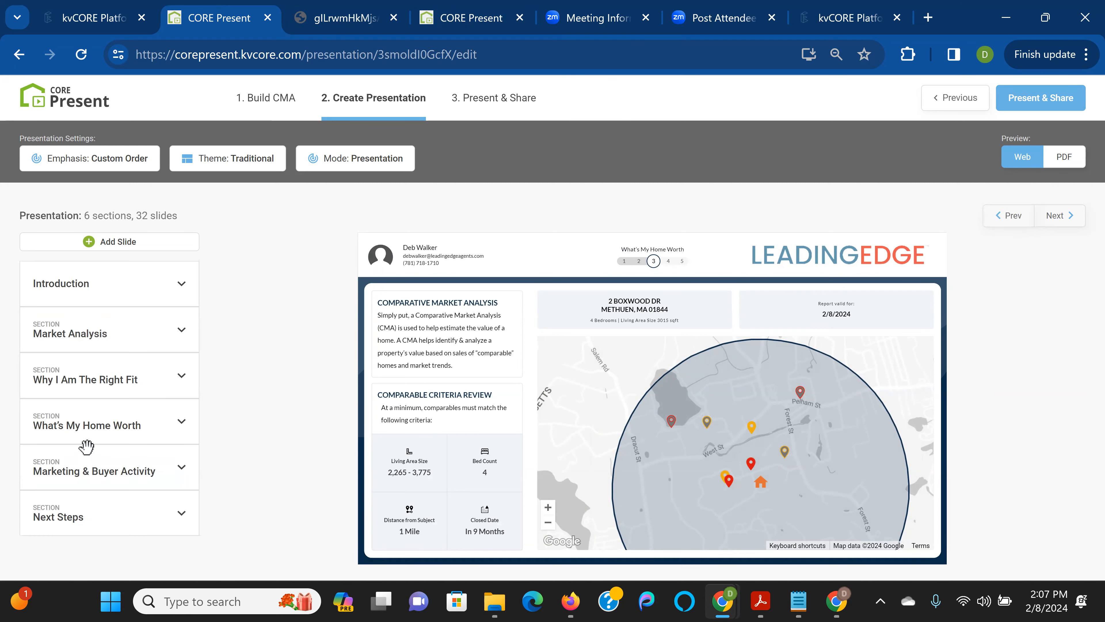
{"action": "left_click", "coordinate": [100, 332]}
{"action": "left_click", "coordinate": [99, 332]}
{"action": "left_click_drag", "start_coordinate": [85, 334], "coordinate": [84, 436]}
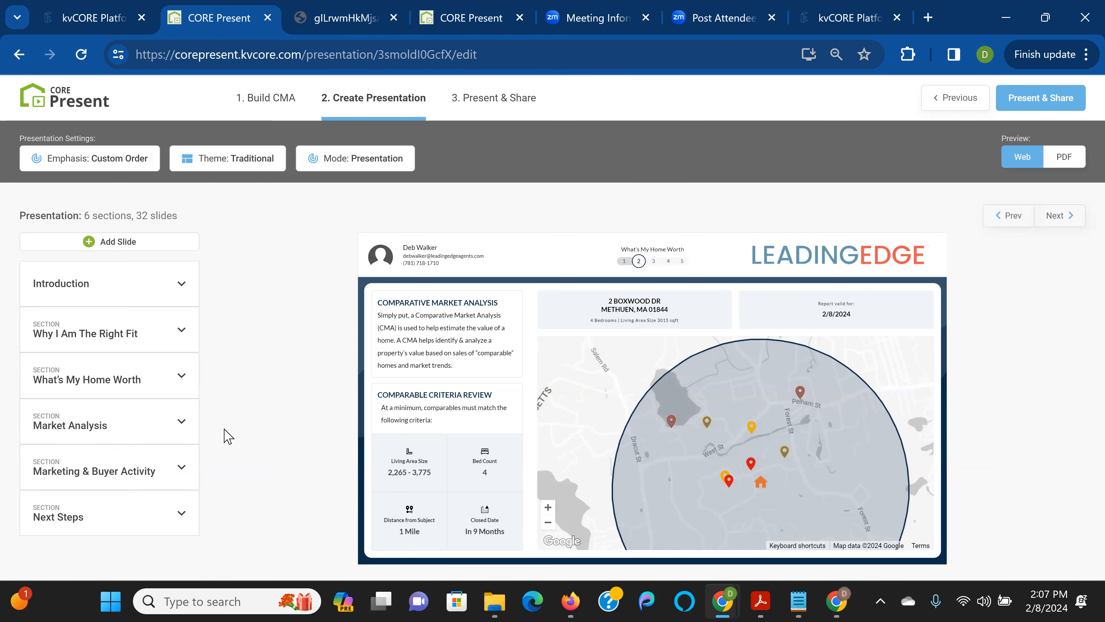
{"action": "left_click", "coordinate": [1019, 94]}
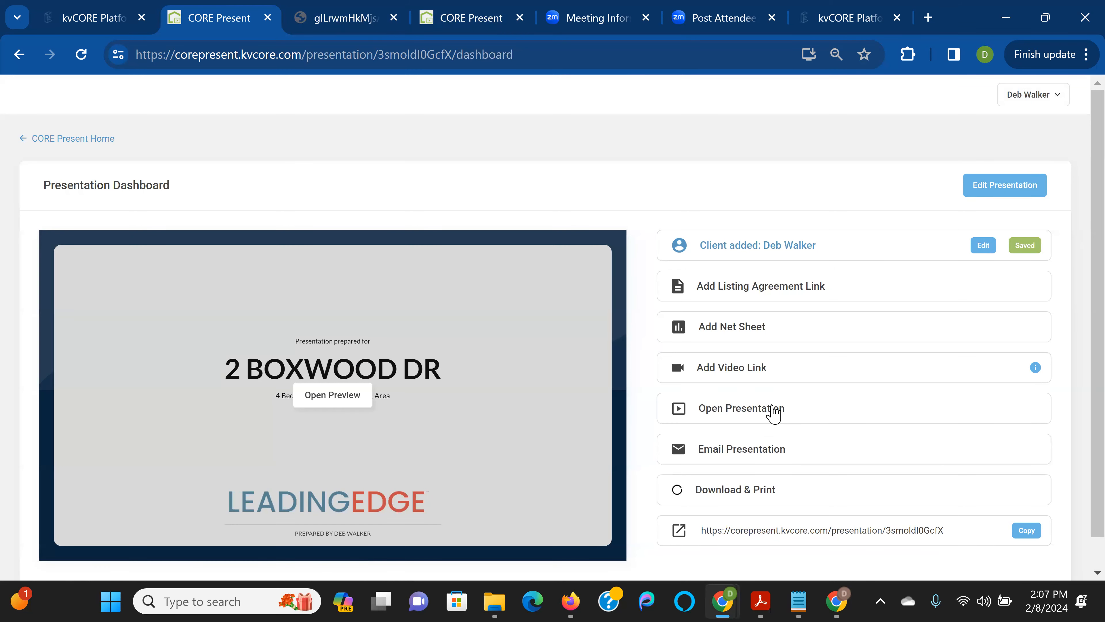
{"action": "left_click", "coordinate": [773, 411]}
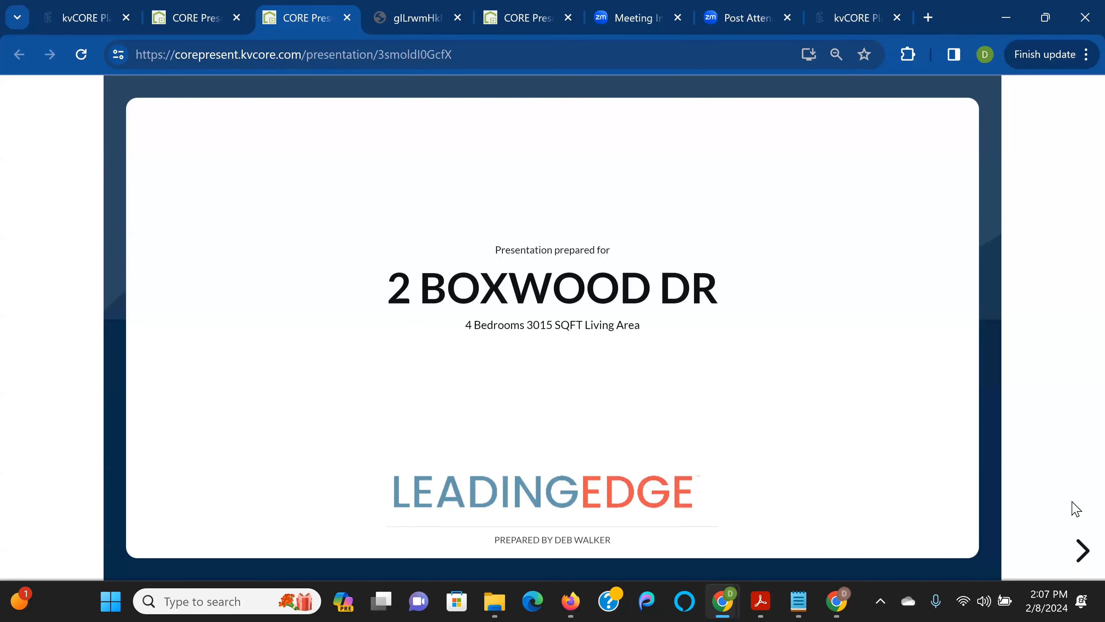
{"action": "left_click", "coordinate": [1079, 549]}
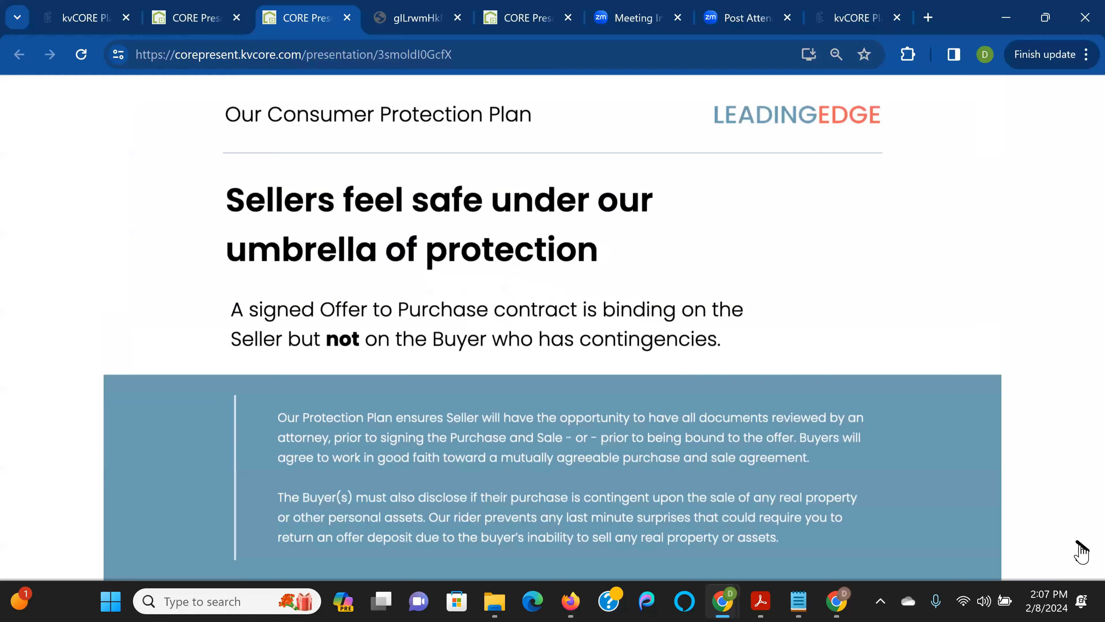
{"action": "left_click", "coordinate": [1079, 550]}
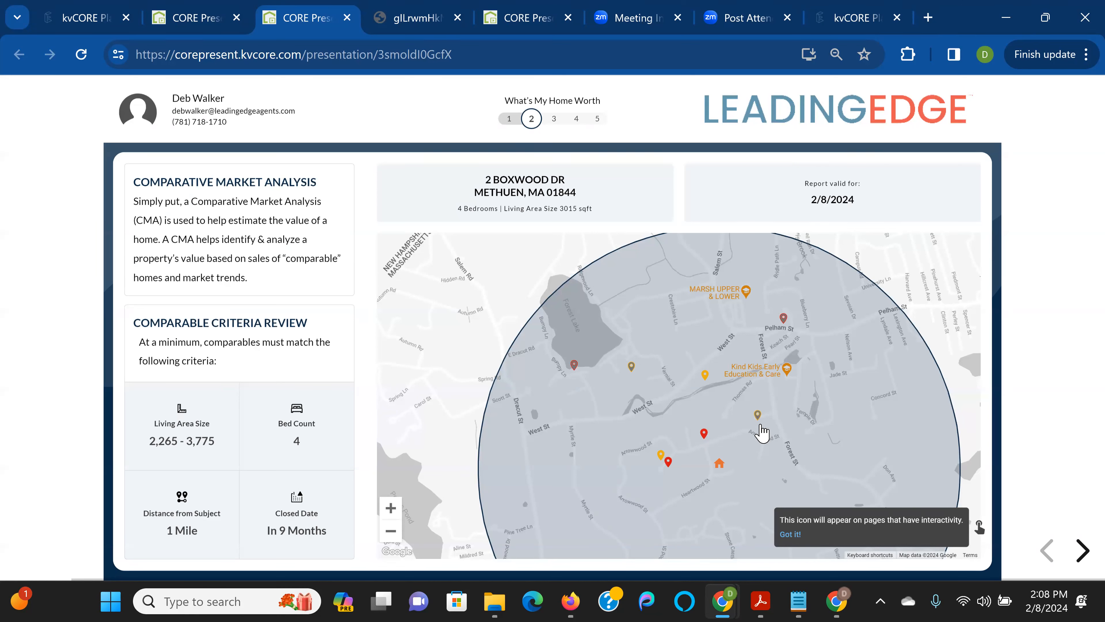
{"action": "left_click", "coordinate": [705, 433]}
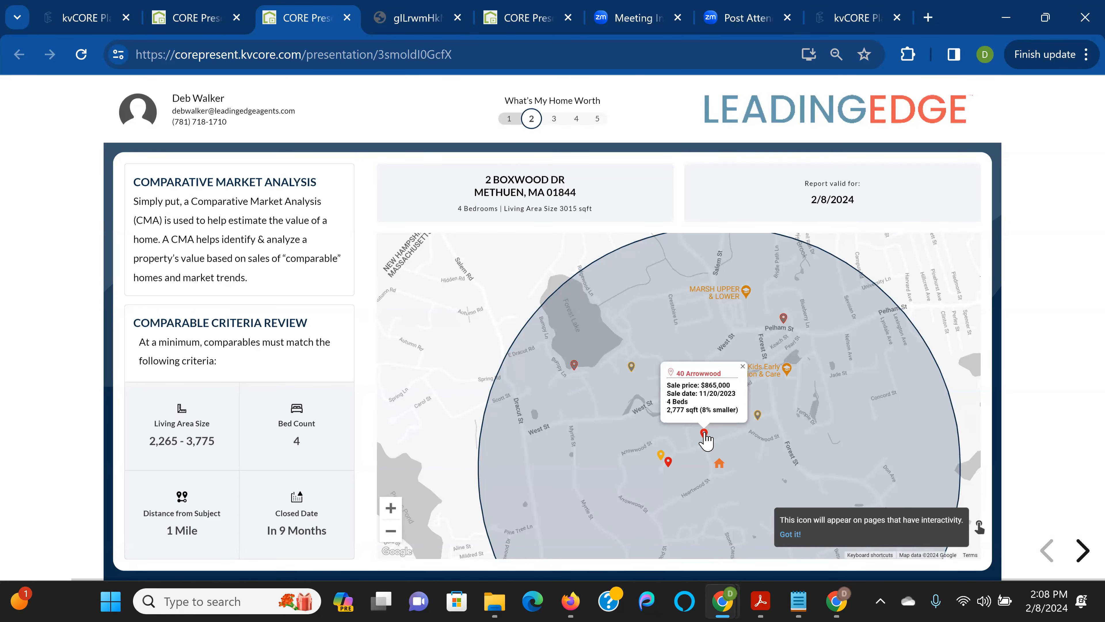
{"action": "left_click", "coordinate": [660, 455]}
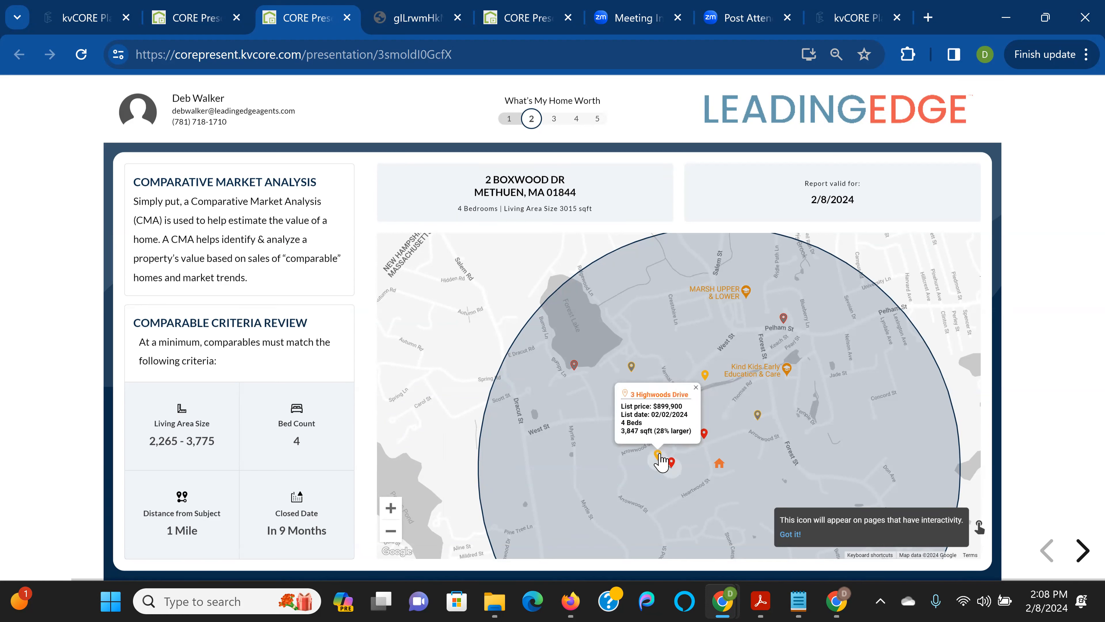
{"action": "left_click", "coordinate": [670, 462]}
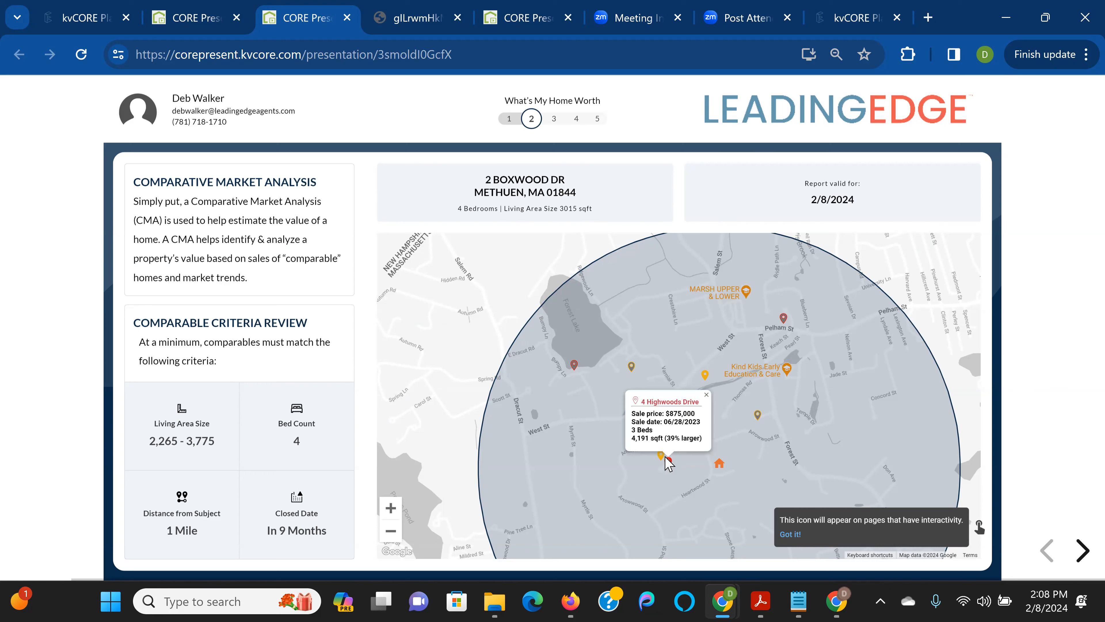
{"action": "left_click", "coordinate": [1079, 550]}
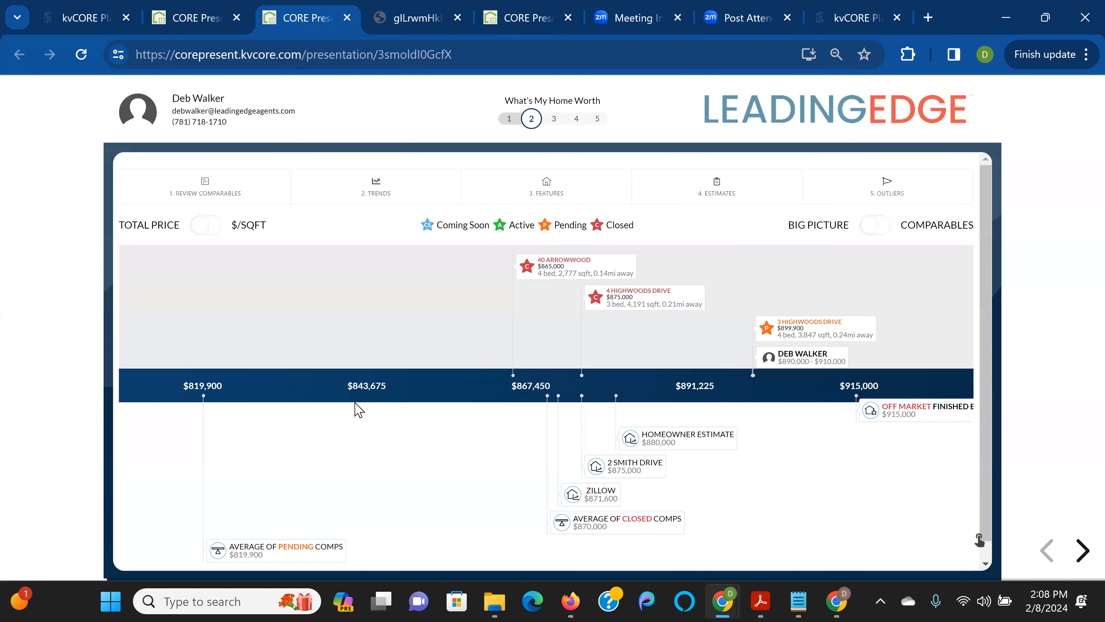
{"action": "left_click", "coordinate": [199, 228]}
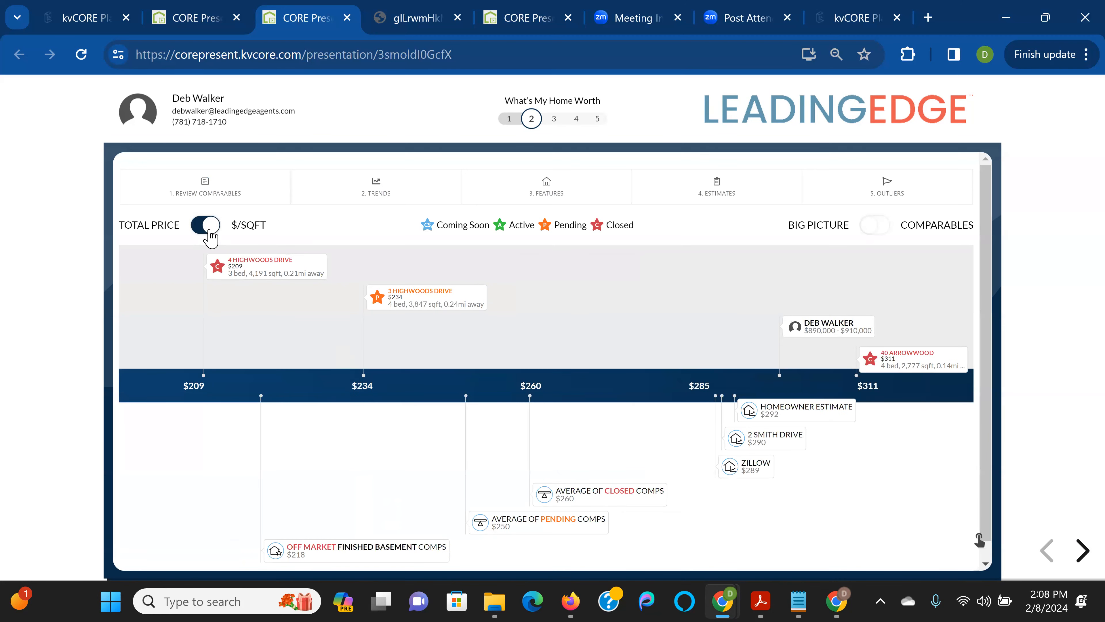
{"action": "left_click", "coordinate": [210, 227]}
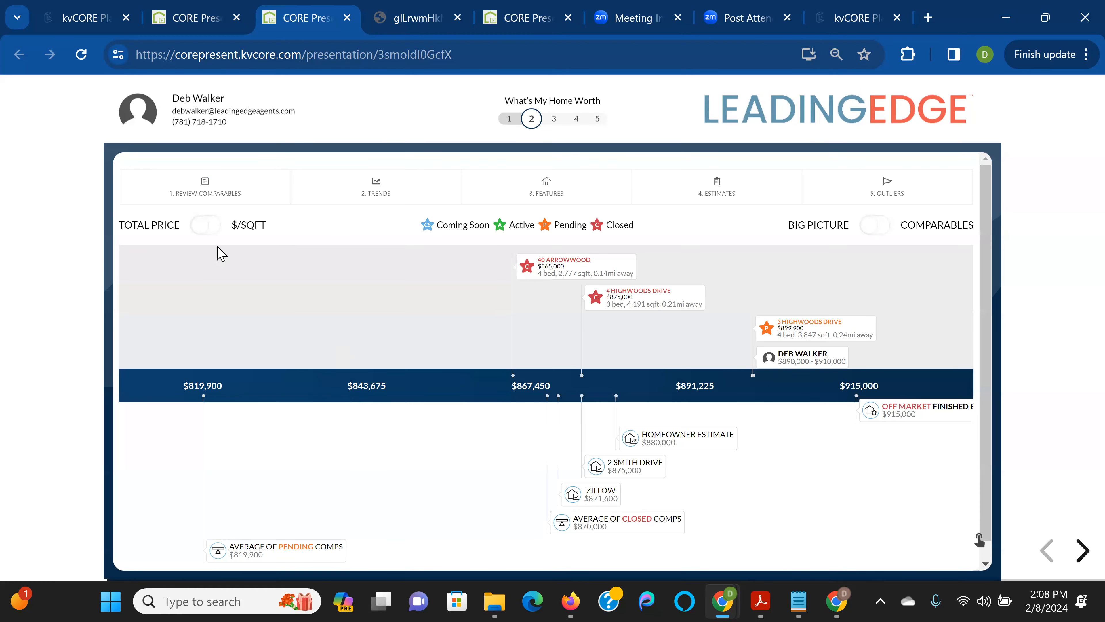
{"action": "left_click", "coordinate": [588, 261]}
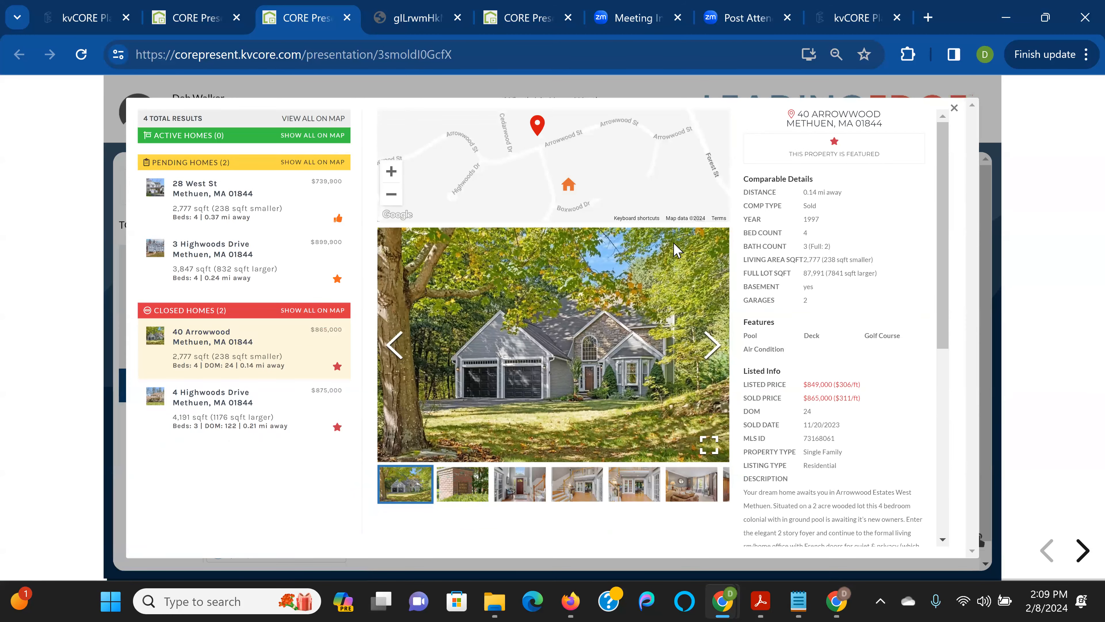
{"action": "left_click", "coordinate": [955, 109]}
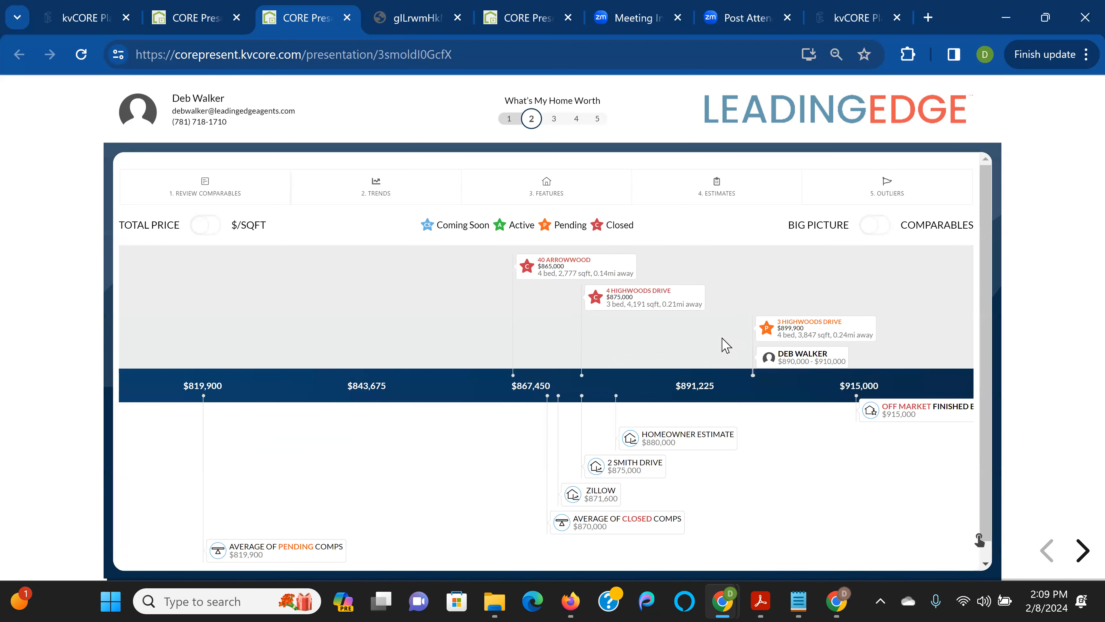
{"action": "scroll", "coordinate": [722, 345], "scroll_direction": "down", "scroll_amount": 1}
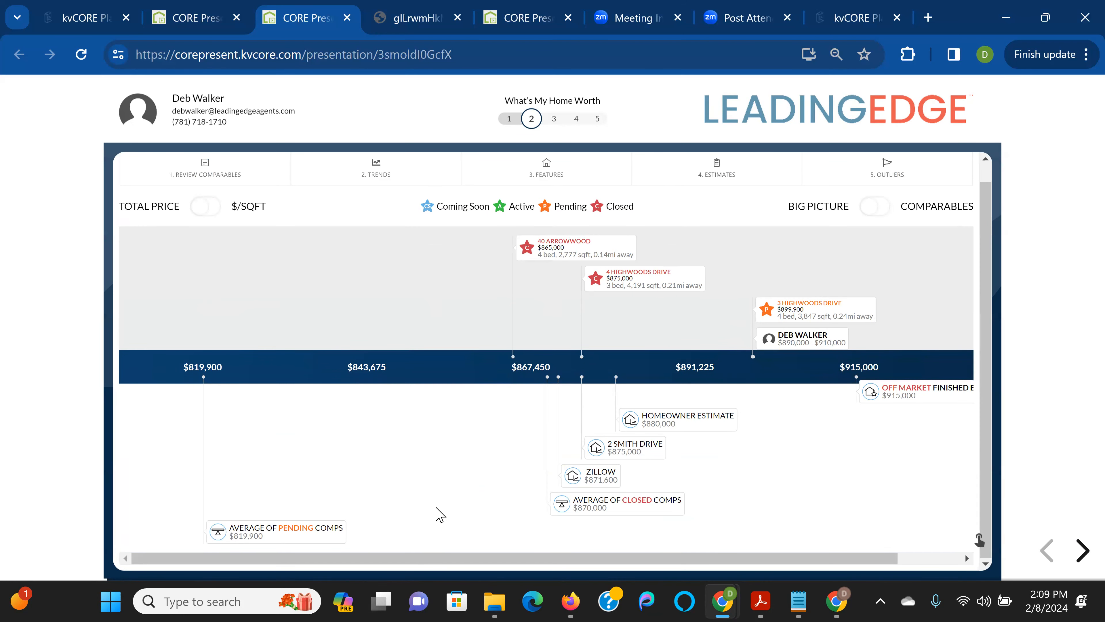
{"action": "left_click", "coordinate": [588, 507]}
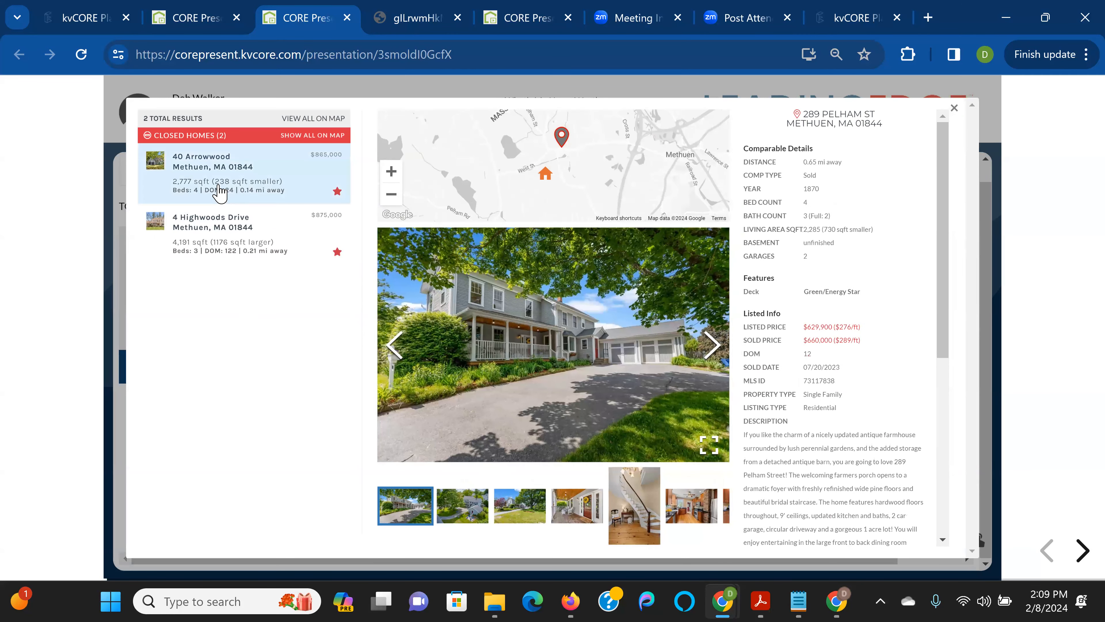
{"action": "left_click", "coordinate": [217, 185]}
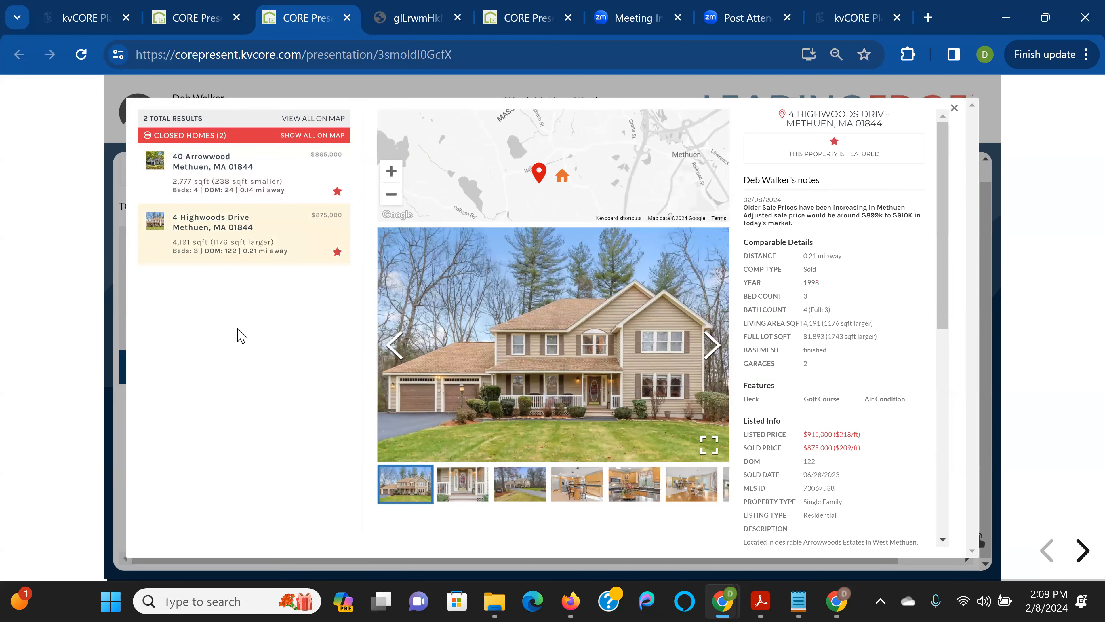
{"action": "left_click", "coordinate": [953, 108]}
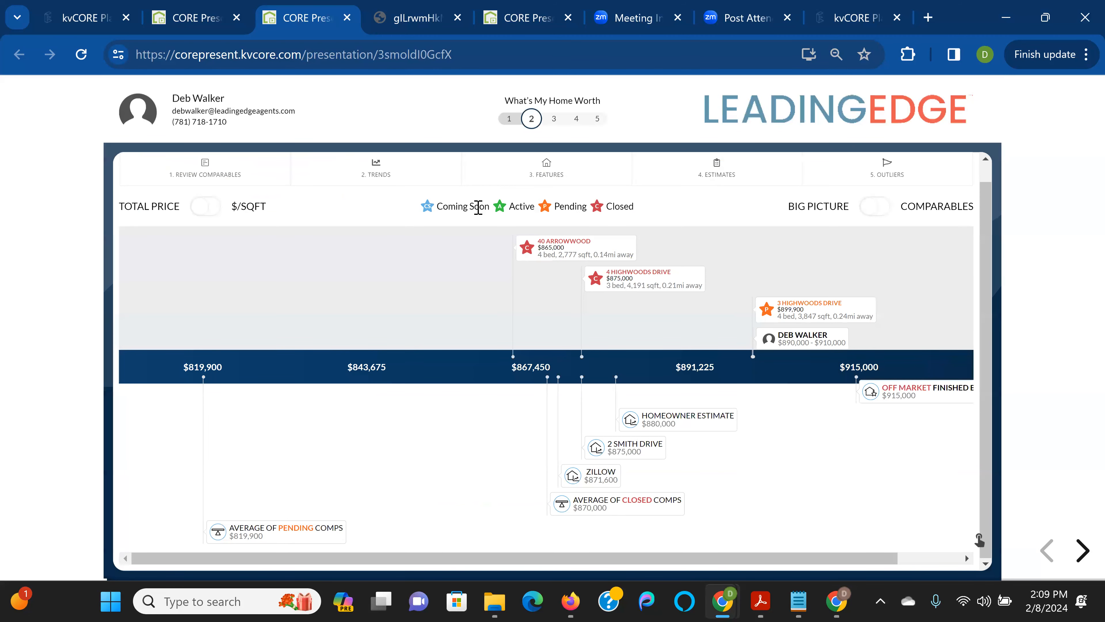
Feature the nearest pending comp under 2. Trends, then switch the chart to the Big Picture view
{"action": "left_click", "coordinate": [409, 179]}
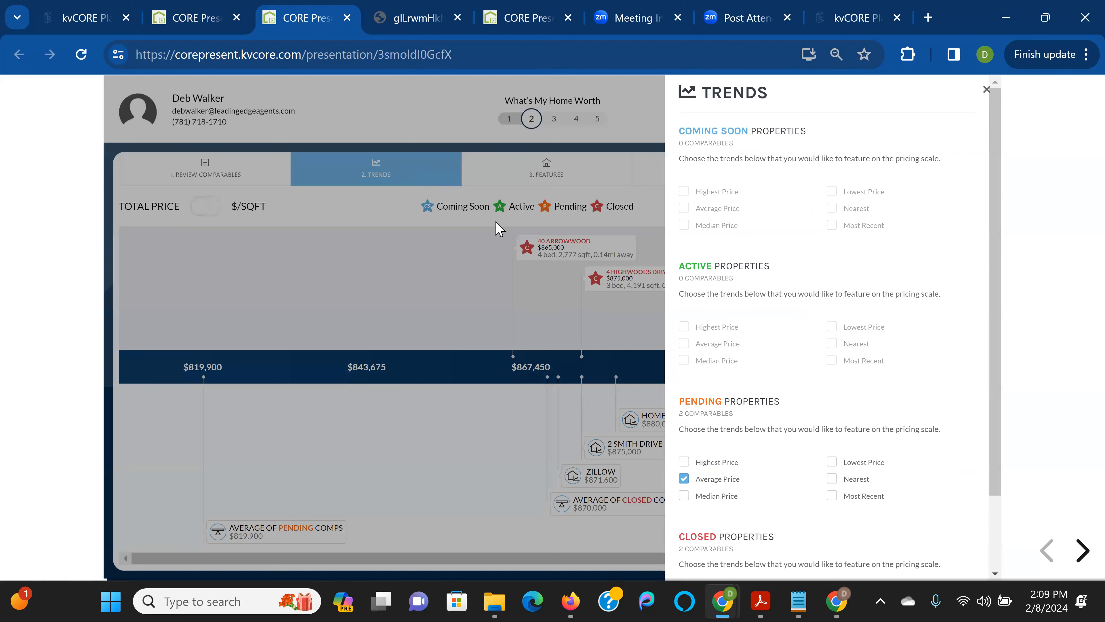
{"action": "left_click", "coordinate": [857, 480]}
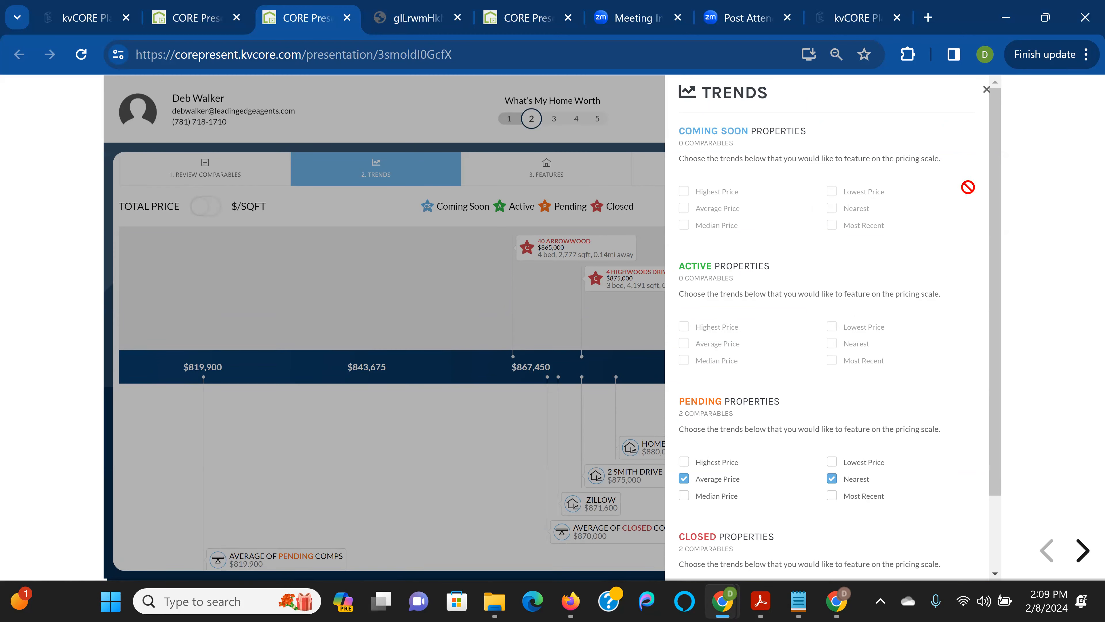
{"action": "left_click", "coordinate": [985, 90]}
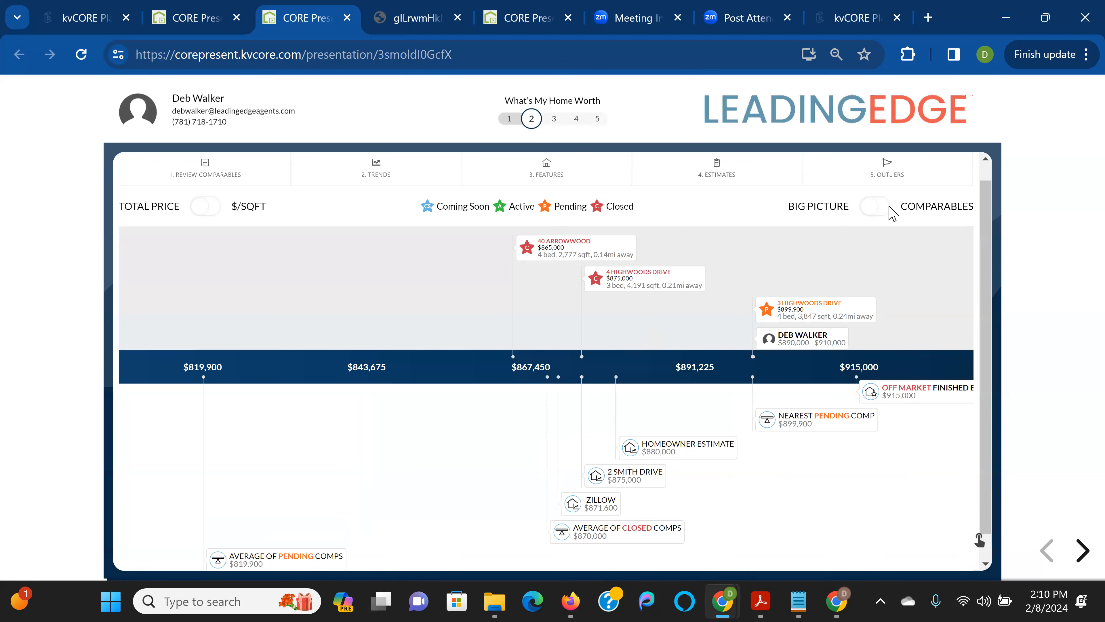
{"action": "left_click", "coordinate": [867, 207]}
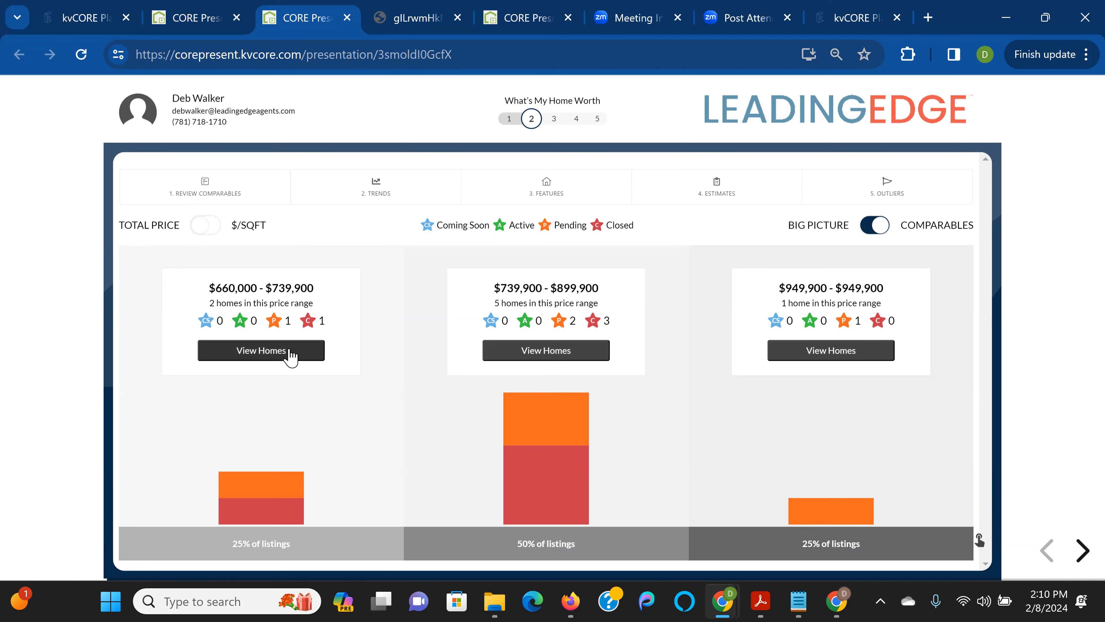
View the homes in the $660,000–$739,900 range, then toggle the chart back to Comparables
{"action": "left_click", "coordinate": [290, 354]}
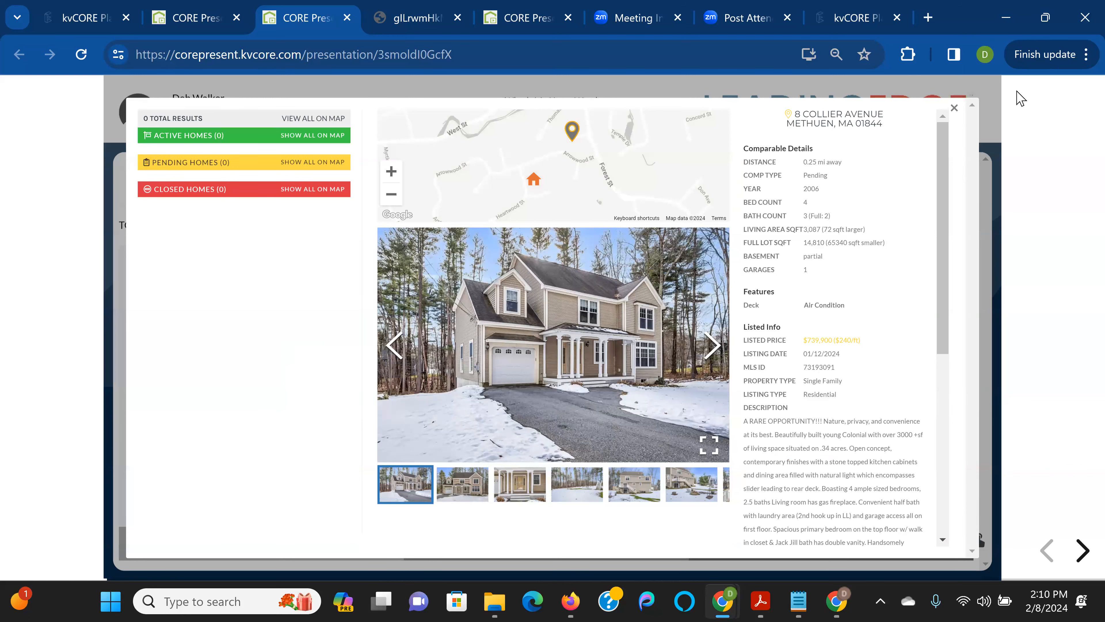
{"action": "left_click", "coordinate": [953, 113]}
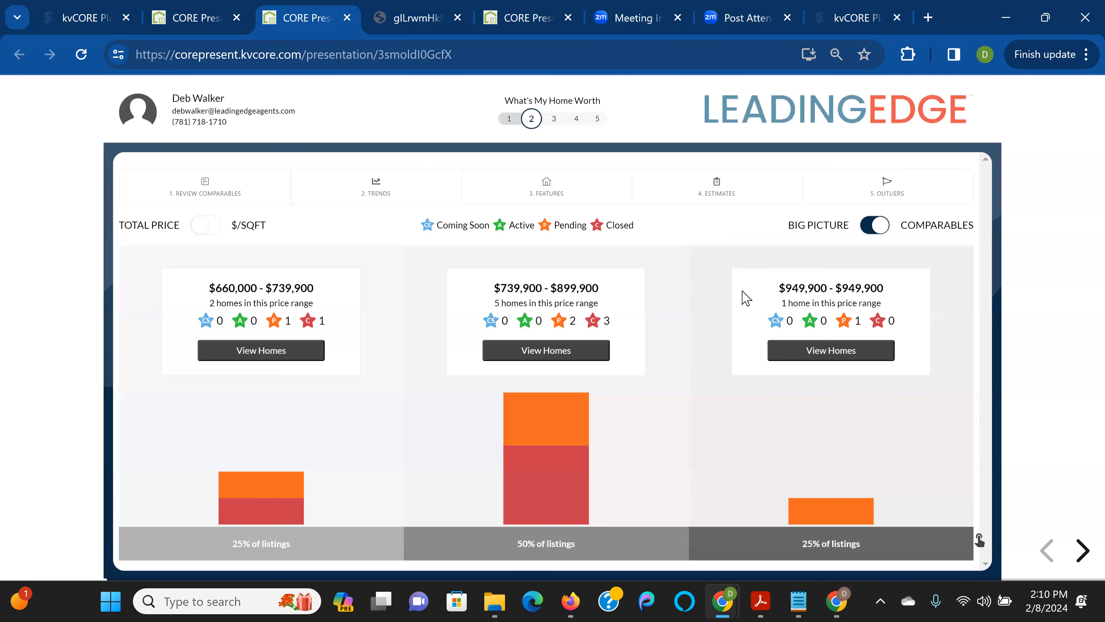
{"action": "left_click", "coordinate": [879, 226]}
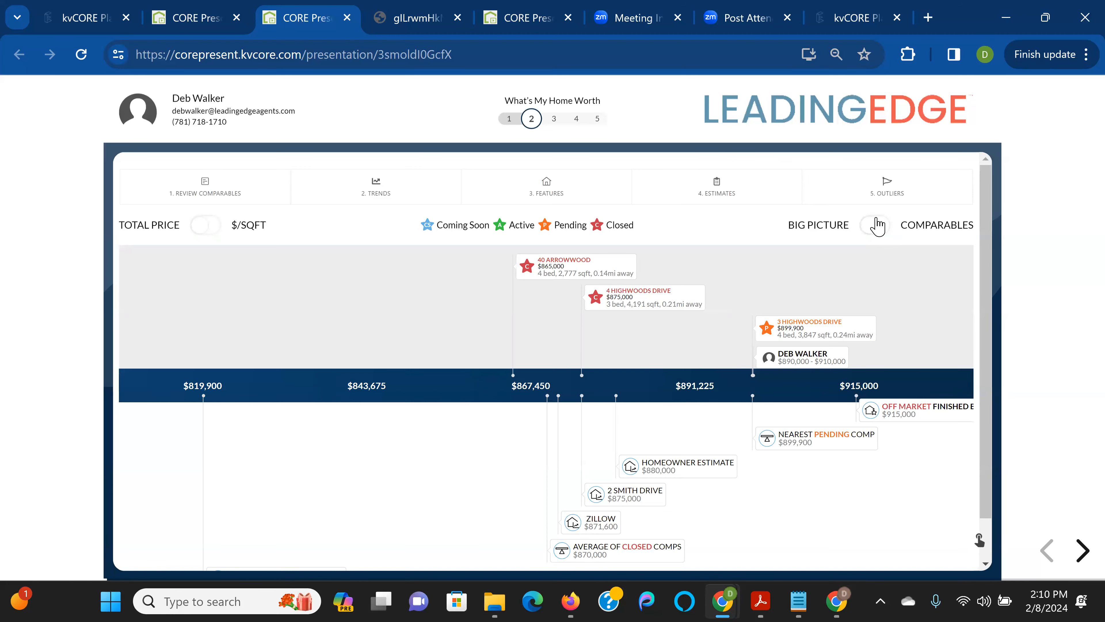
Include the 25-50% Smaller (2) comparables as outliers so the pricing scale starts at $624,900
{"action": "left_click", "coordinate": [894, 189]}
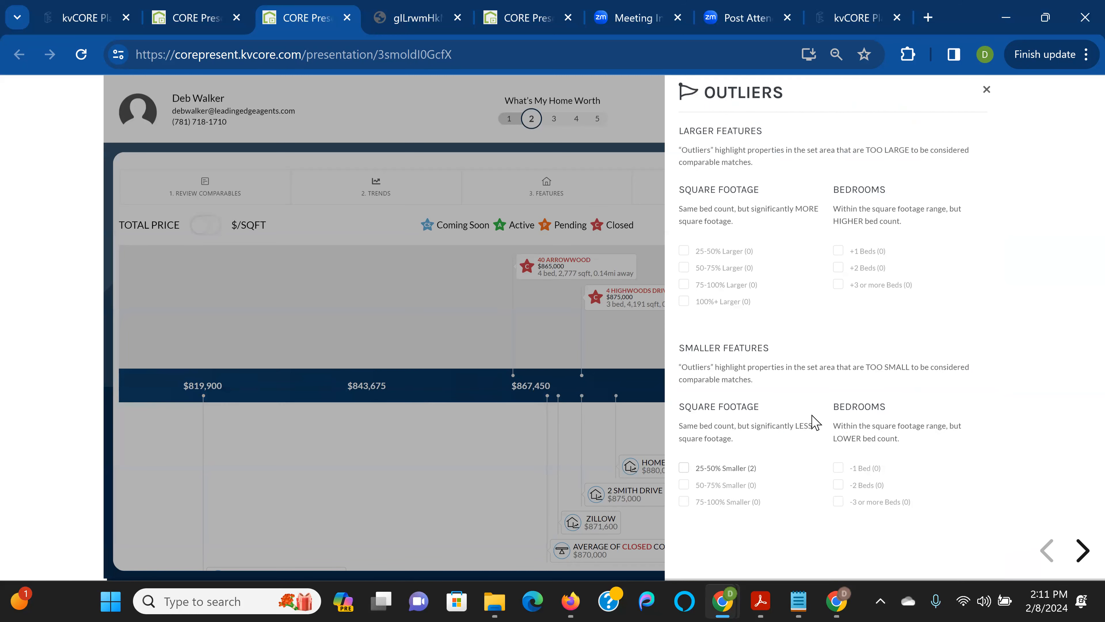
{"action": "left_click", "coordinate": [737, 468]}
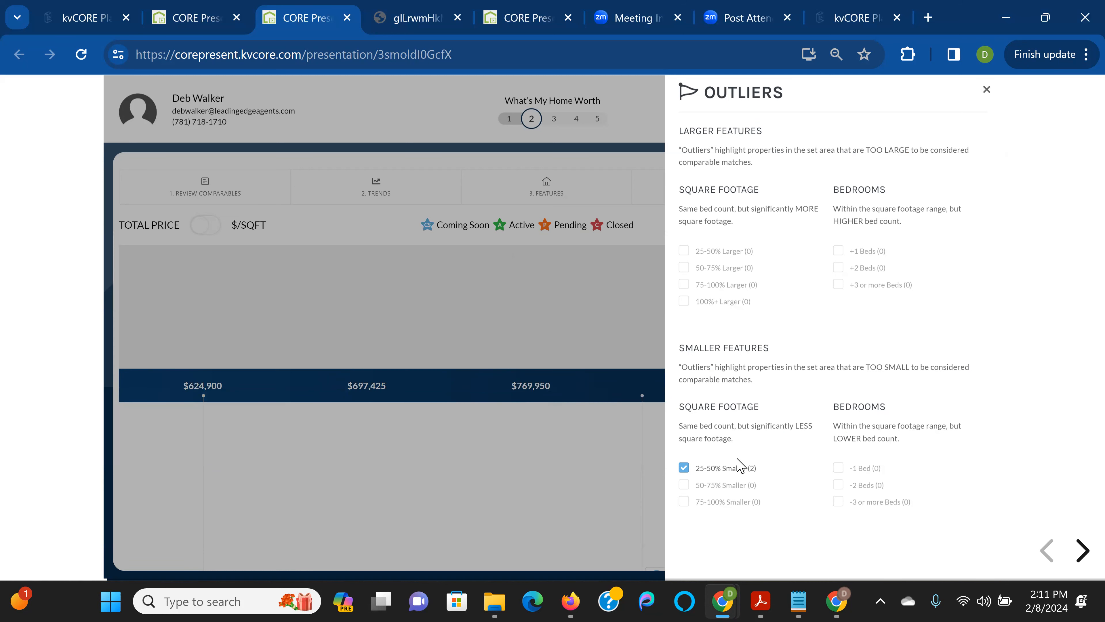
{"action": "left_click", "coordinate": [986, 91]}
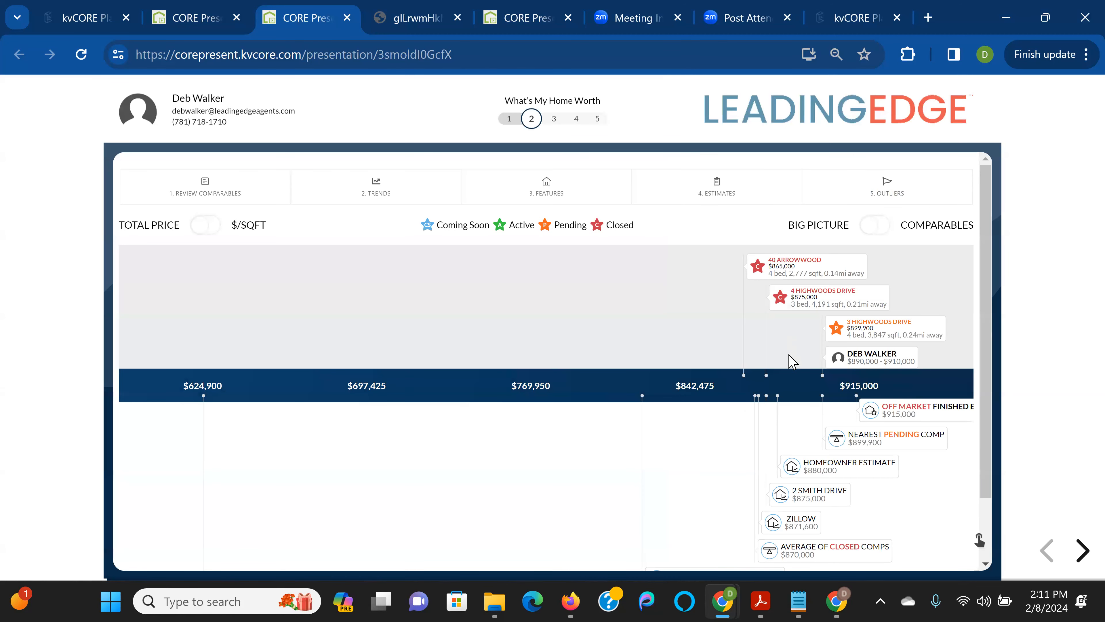
{"action": "scroll", "coordinate": [804, 374], "scroll_direction": "down", "scroll_amount": 2}
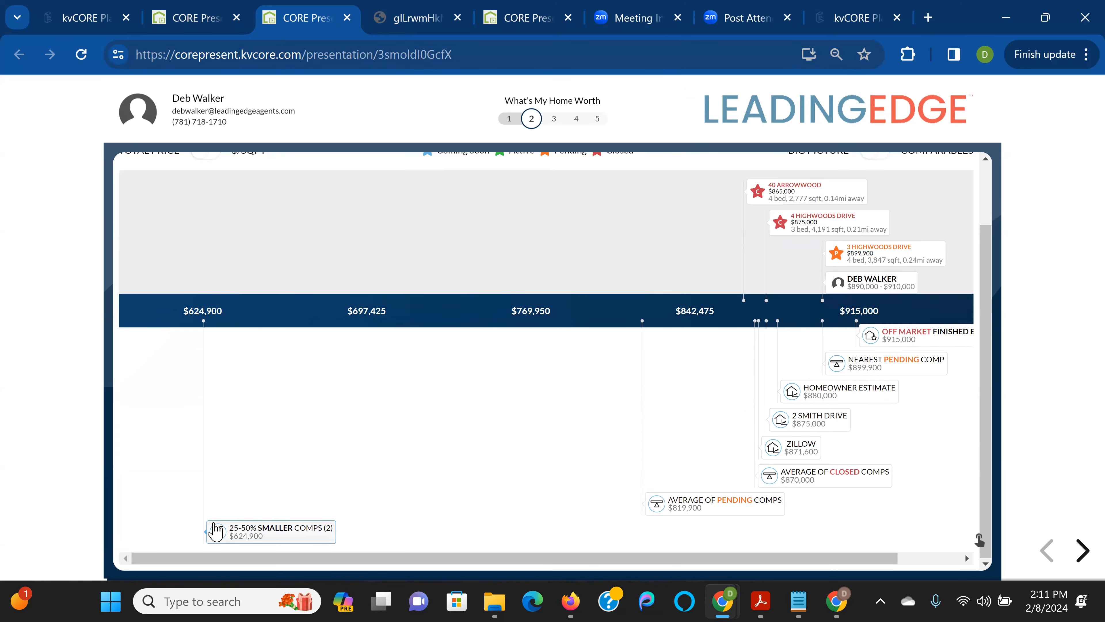
{"action": "left_click", "coordinate": [284, 532]}
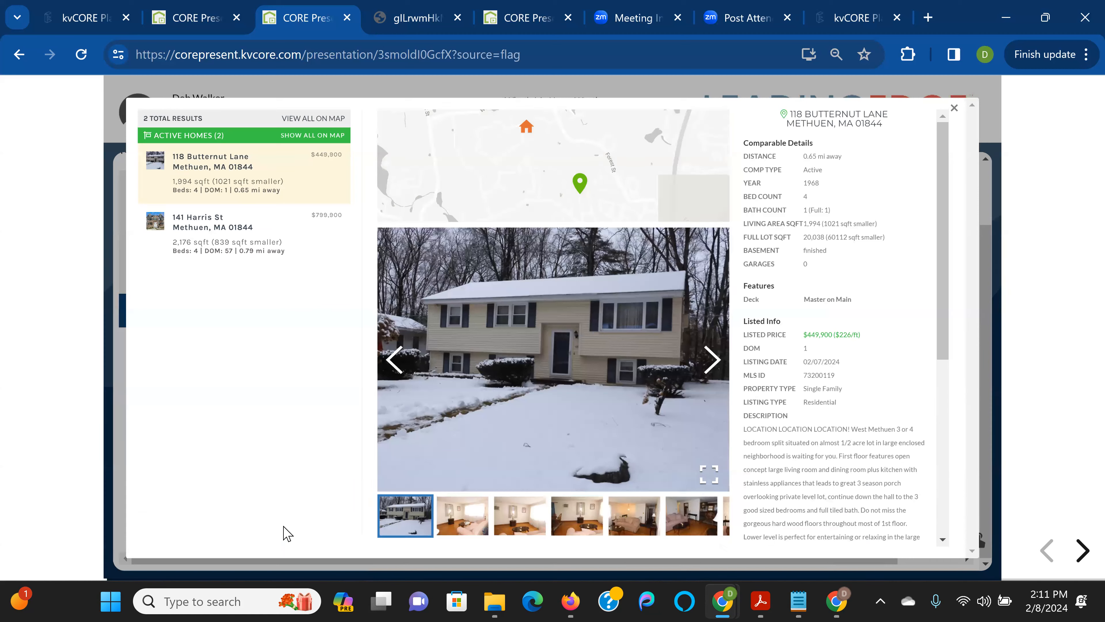
{"action": "left_click", "coordinate": [272, 237]}
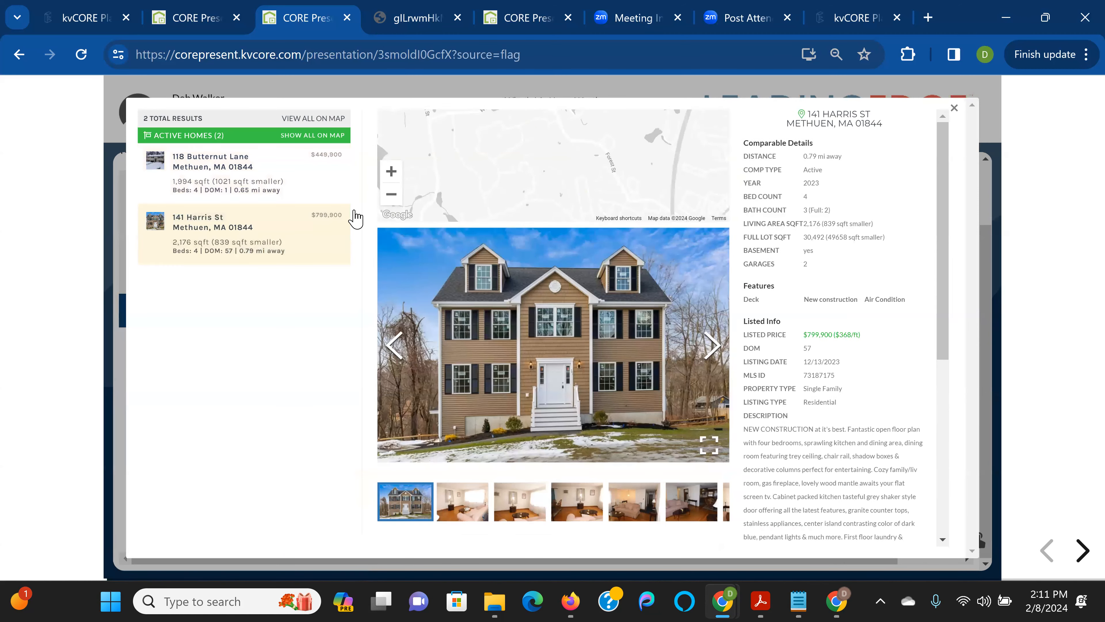
{"action": "left_click", "coordinate": [954, 108]}
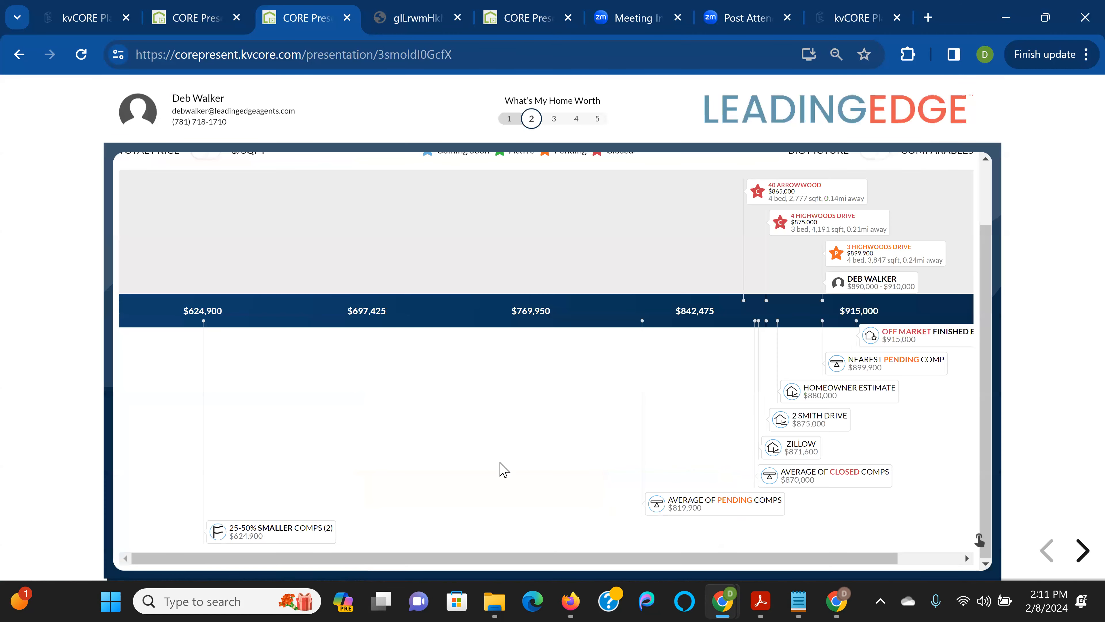
{"action": "scroll", "coordinate": [587, 442], "scroll_direction": "up", "scroll_amount": 2}
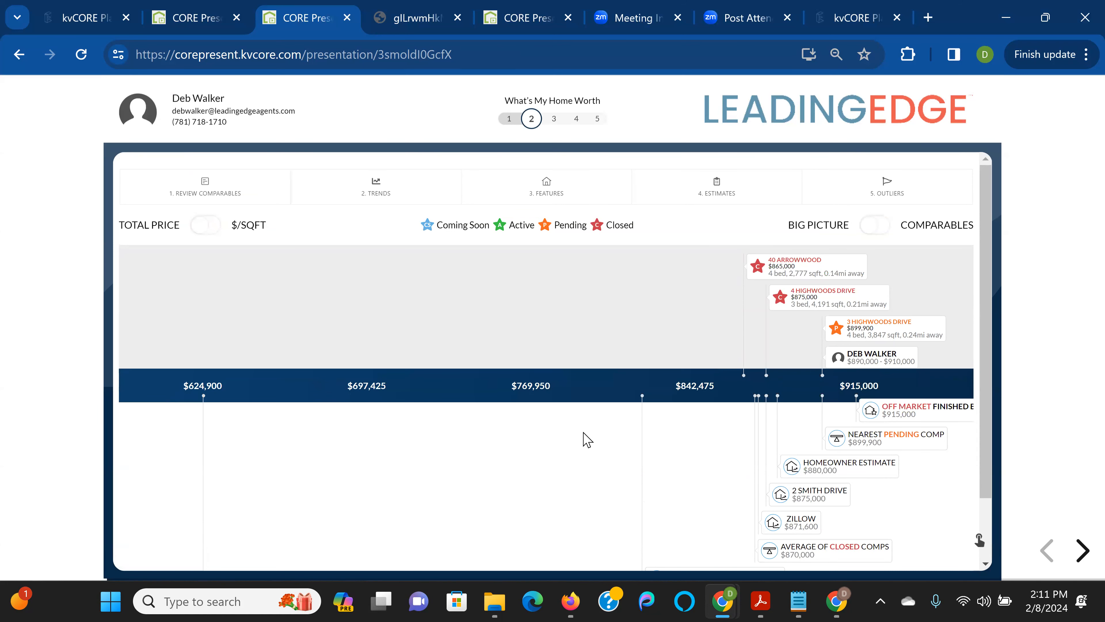
Advance three slides, past 'What is important to you?', to the Market Assessment slide
{"action": "left_click", "coordinate": [1082, 551]}
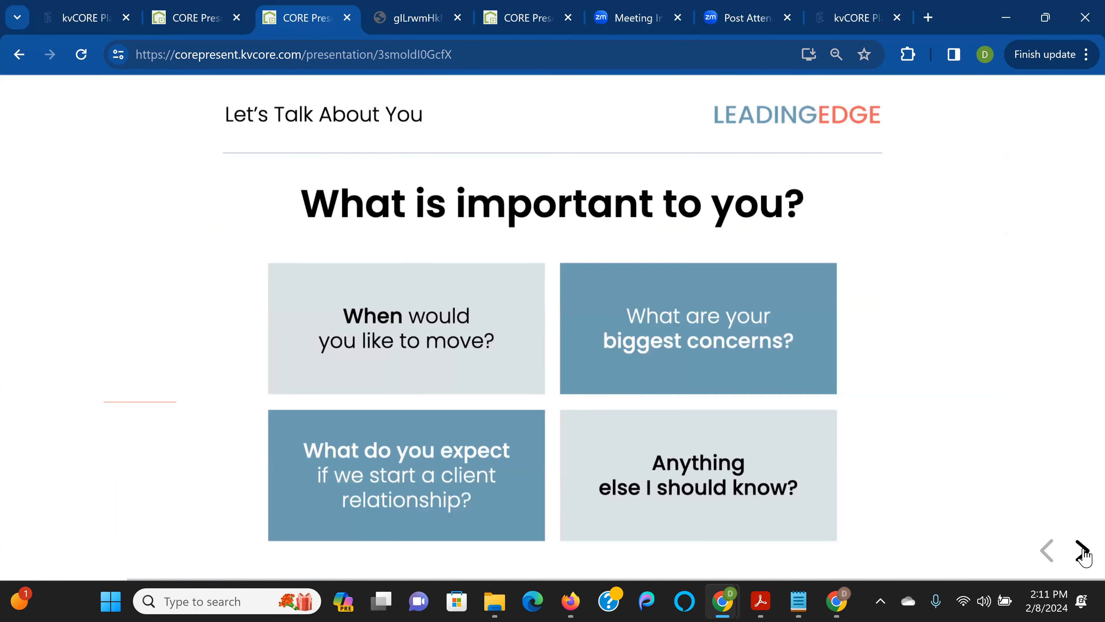
{"action": "left_click", "coordinate": [1082, 552]}
{"action": "left_click", "coordinate": [1083, 552]}
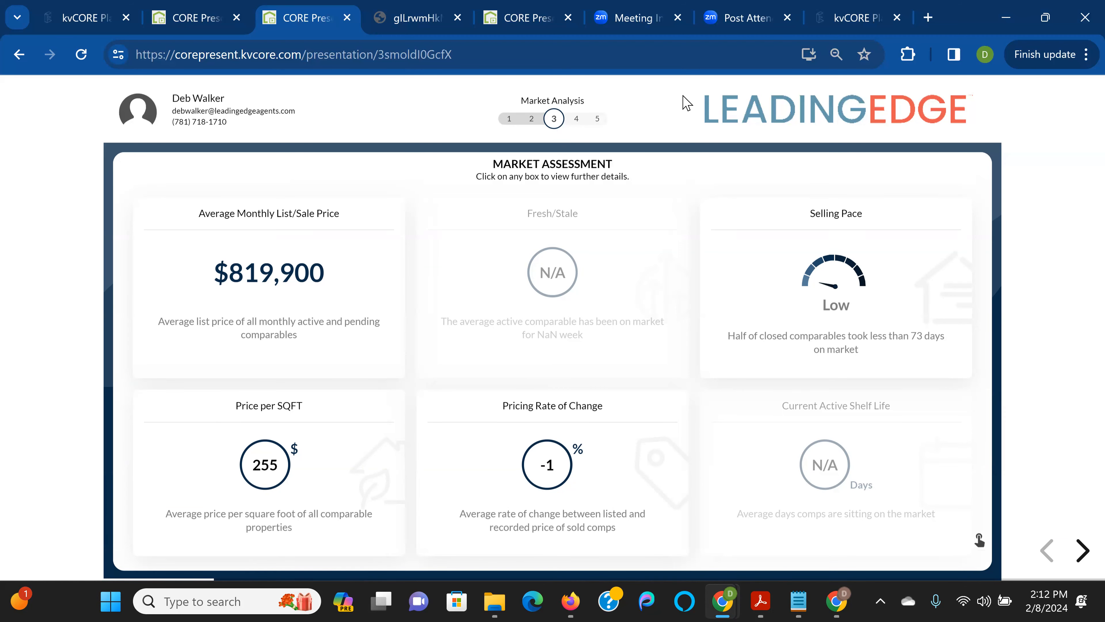
{"action": "left_click", "coordinate": [757, 22]}
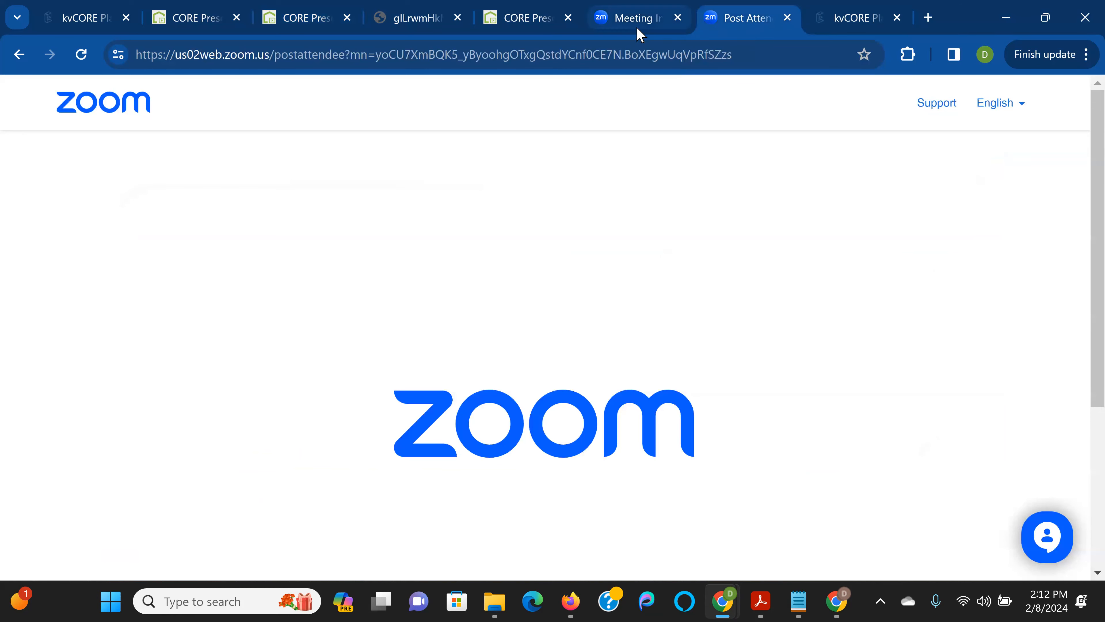
{"action": "left_click", "coordinate": [645, 23]}
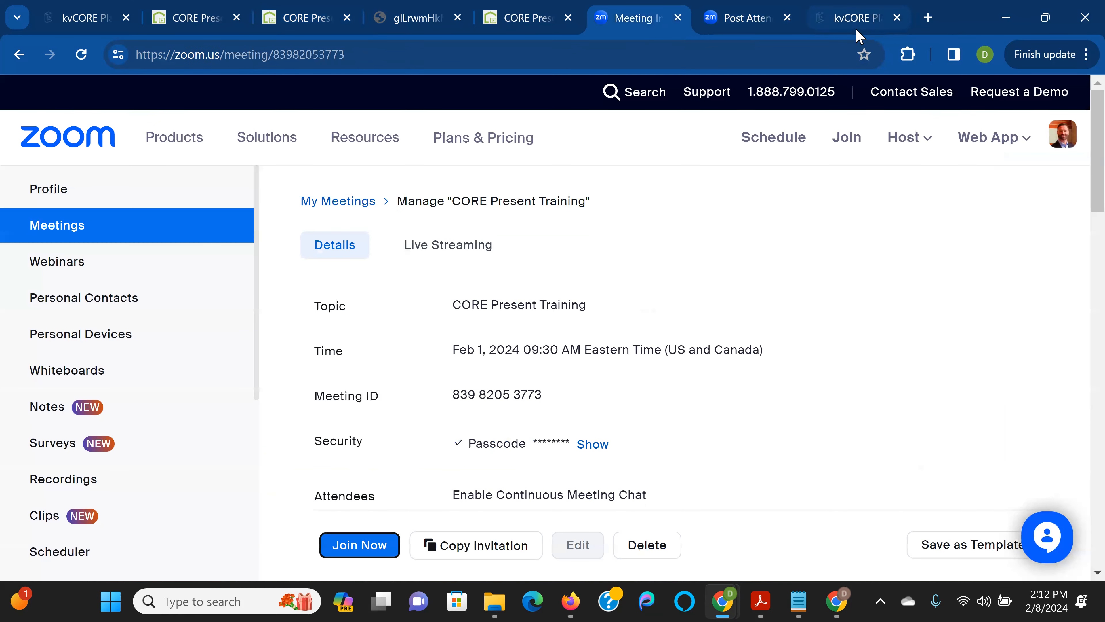
{"action": "mouse_move", "coordinate": [723, 601]}
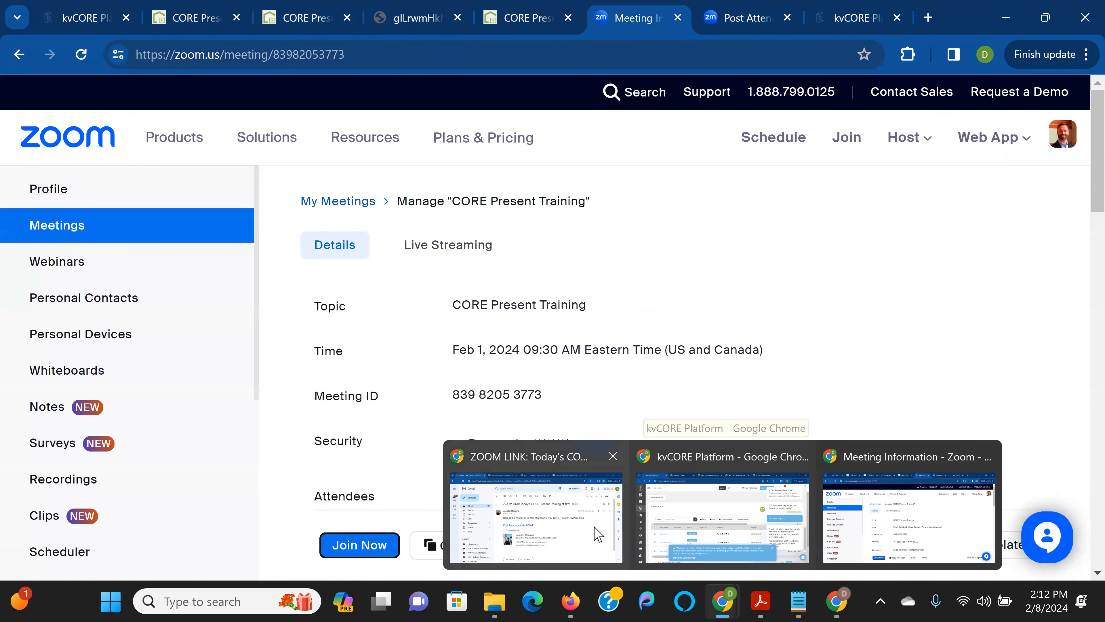
{"action": "left_click", "coordinate": [586, 530]}
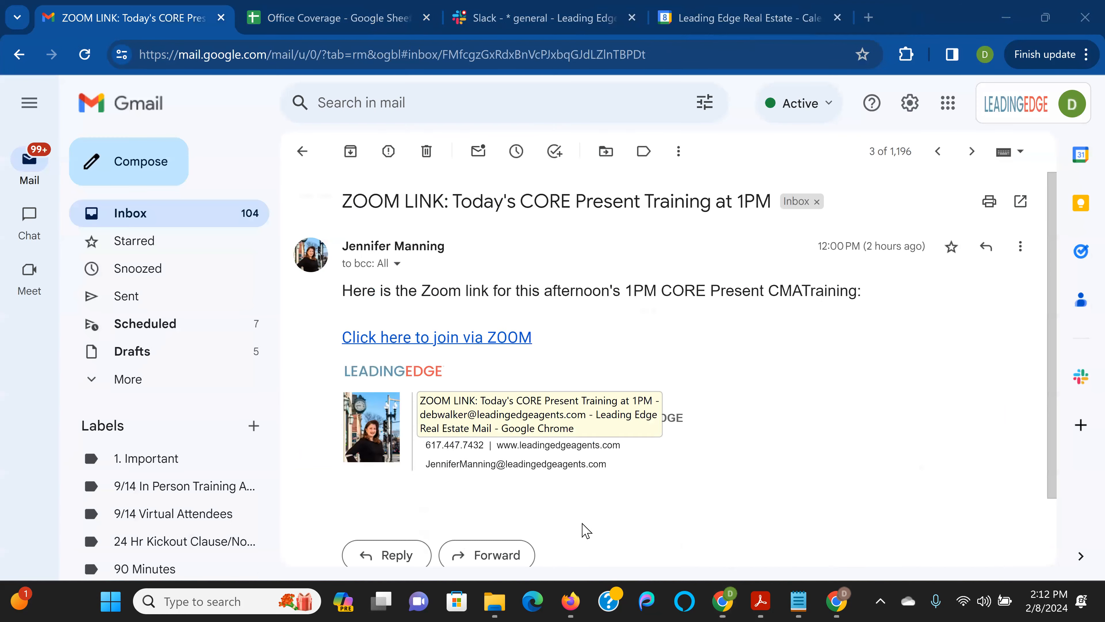
{"action": "mouse_move", "coordinate": [723, 601]}
{"action": "left_click", "coordinate": [736, 518]}
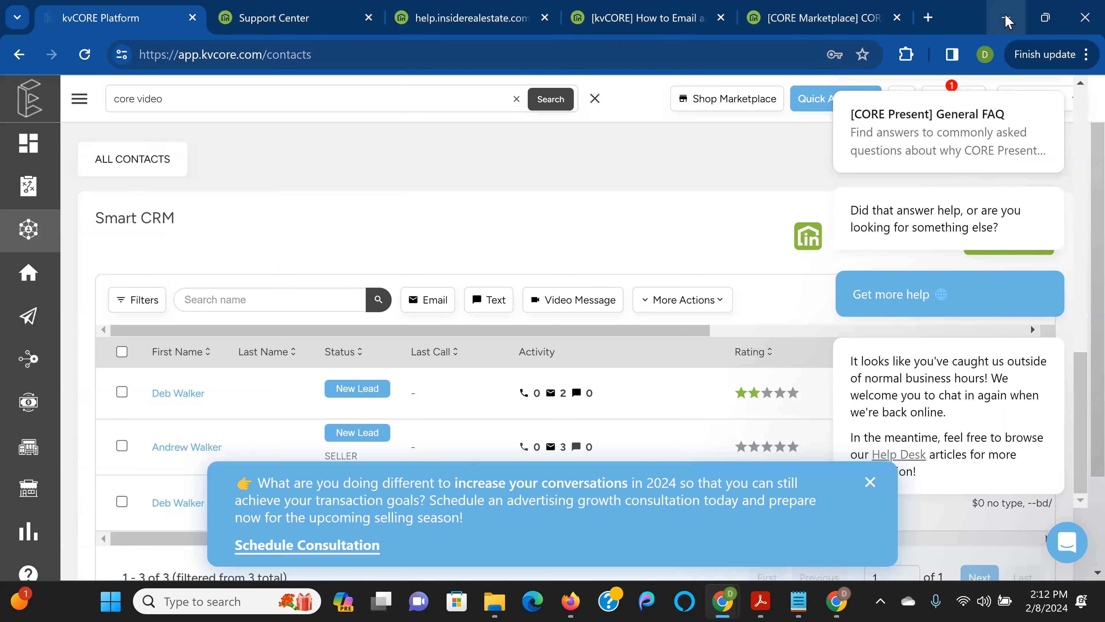
{"action": "left_click", "coordinate": [1005, 17]}
{"action": "left_click", "coordinate": [1006, 17]}
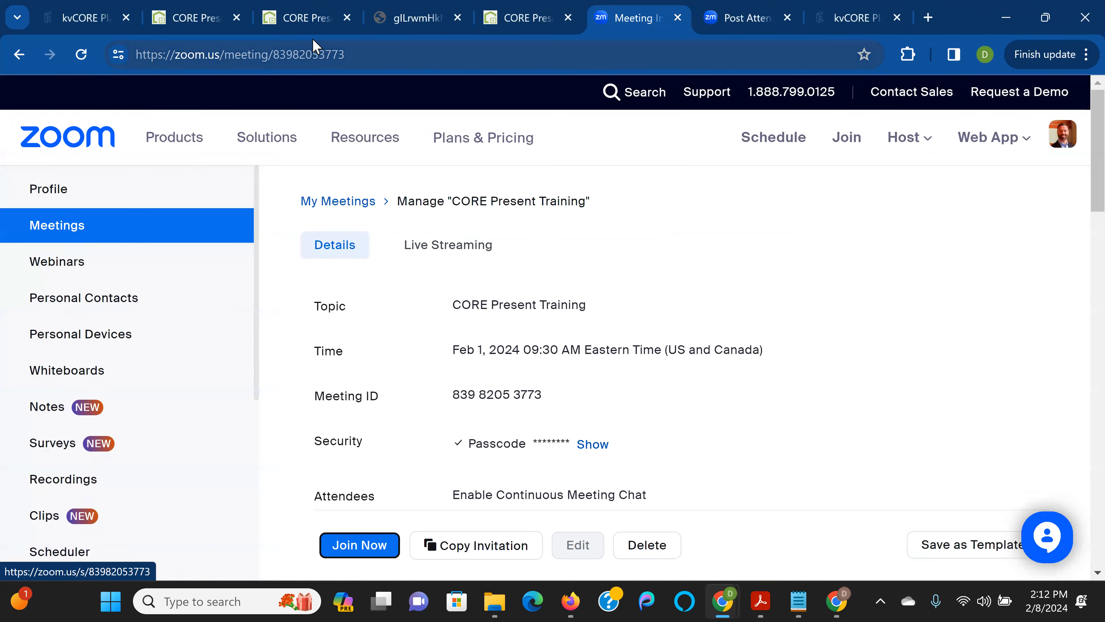
{"action": "left_click", "coordinate": [304, 19]}
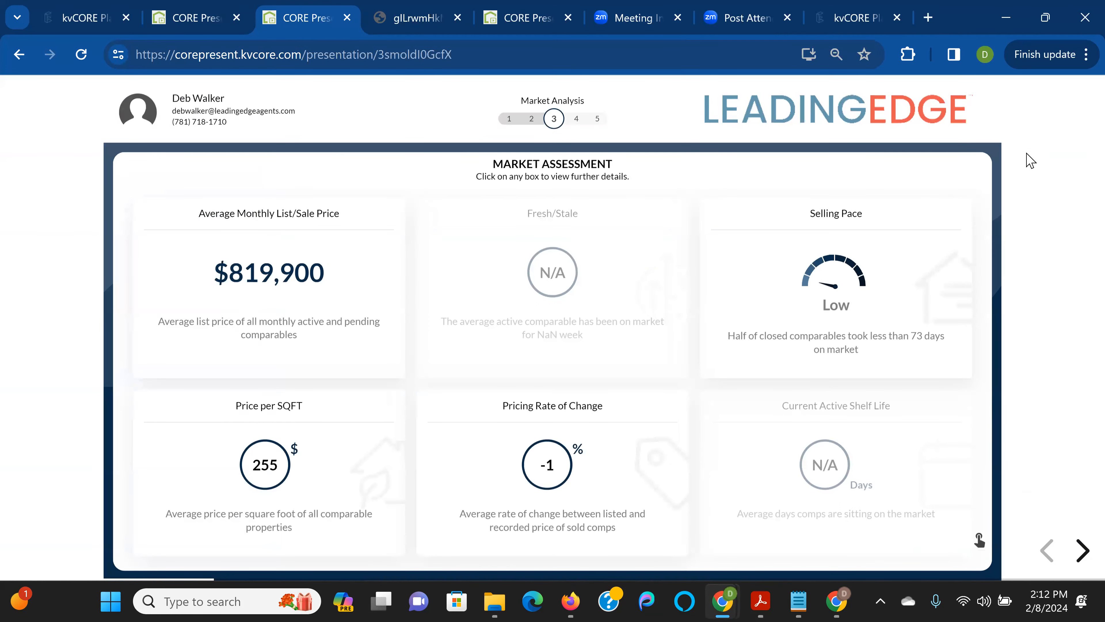